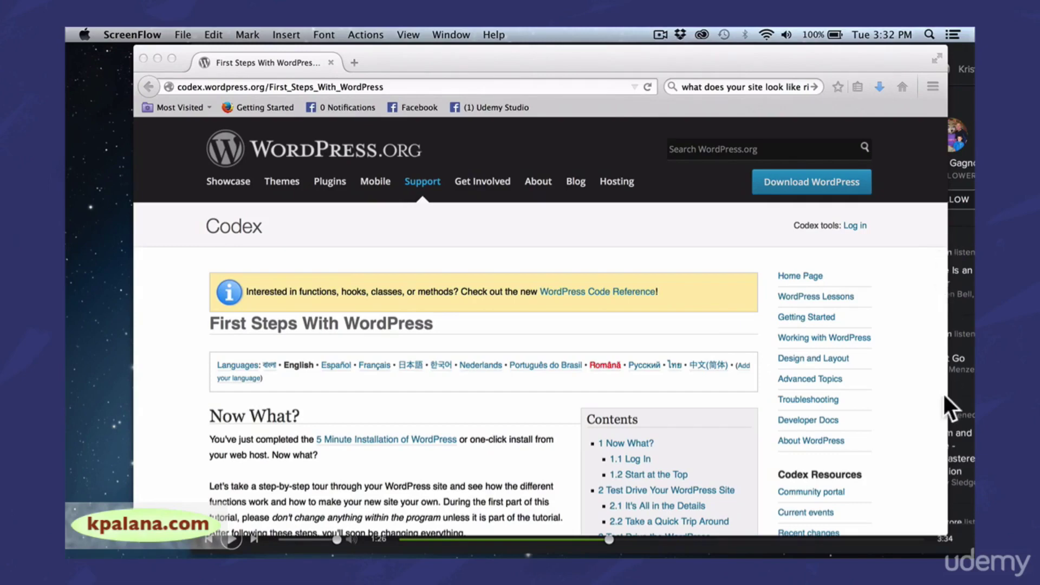
Scroll the Codex 'First Steps With WordPress' page down to its Log In section
left_click_drag(946, 488, 962, 490)
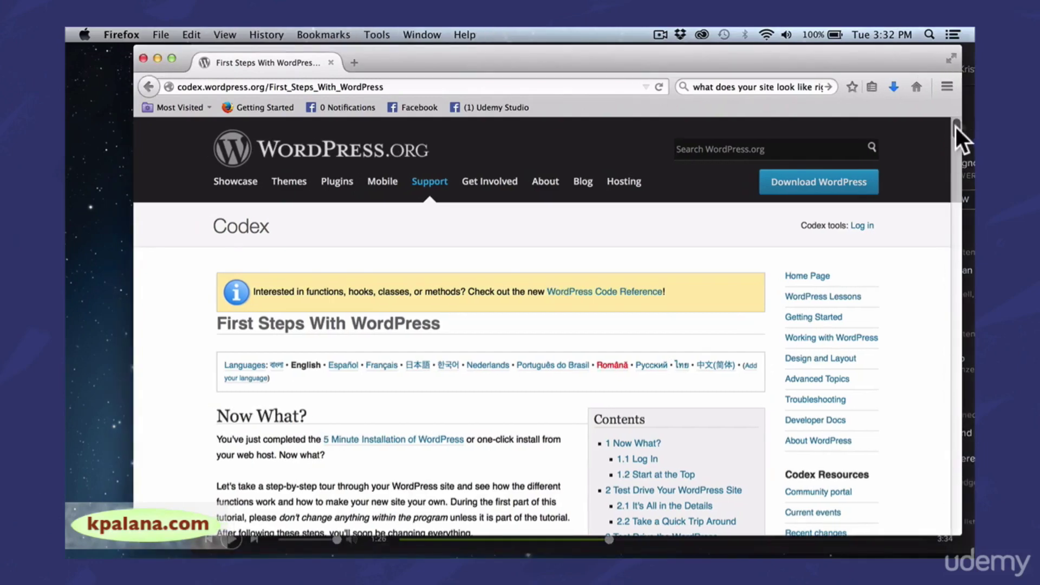
scroll(956, 127, "down", 5)
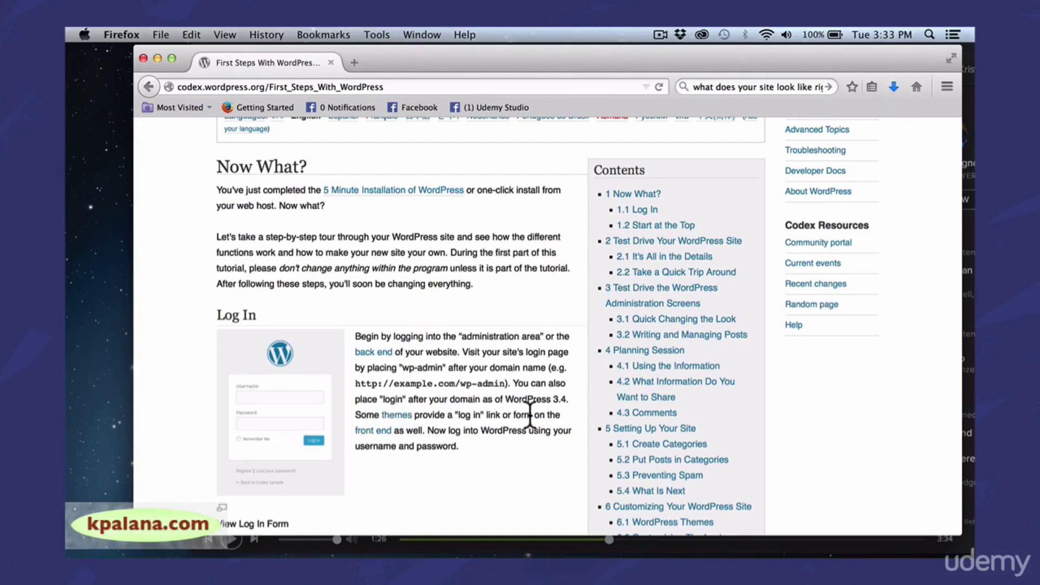
left_click(284, 87)
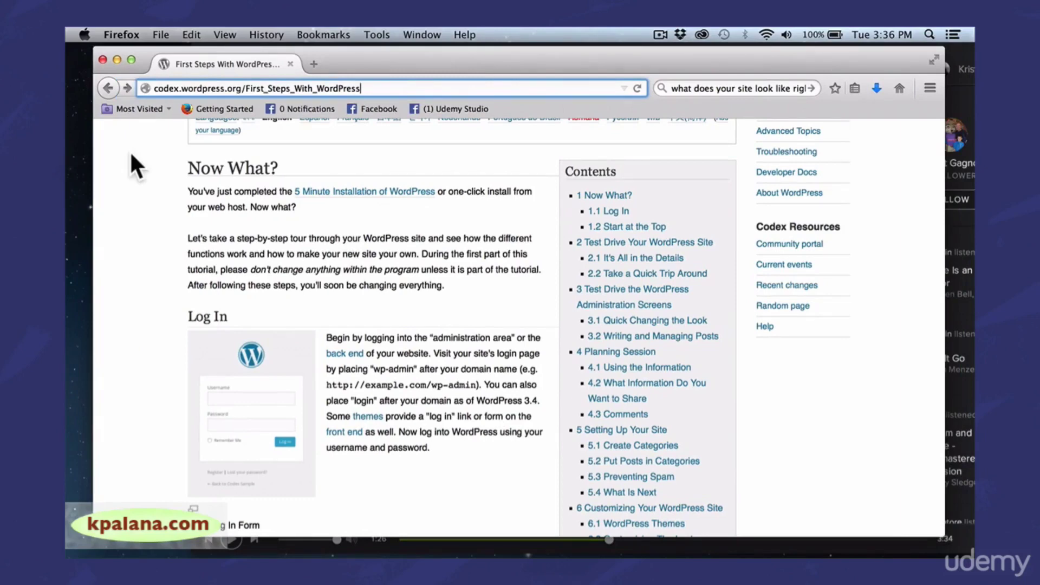
type("h")
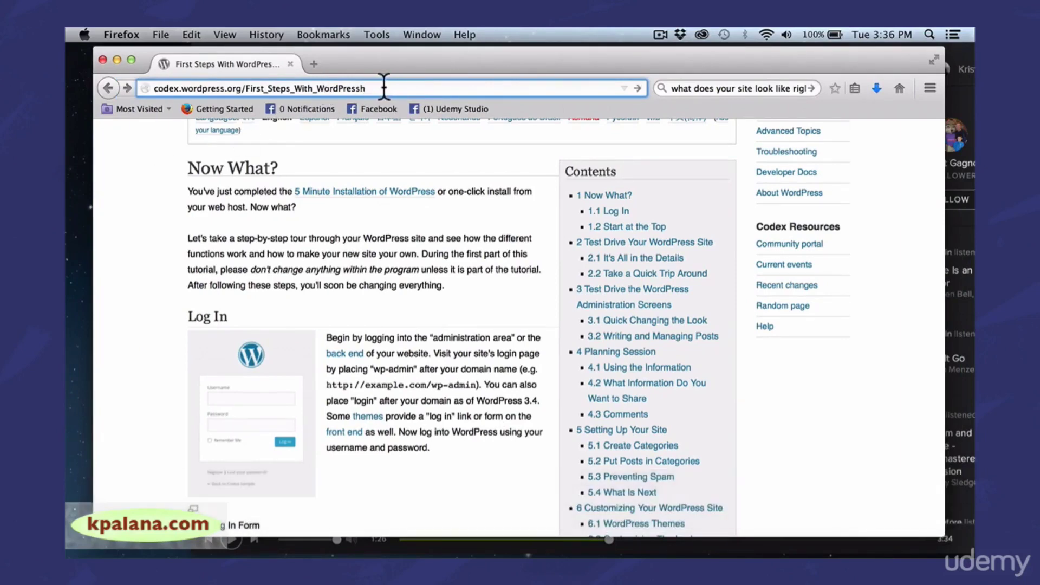
left_click_drag(380, 89, 139, 89)
type("ht")
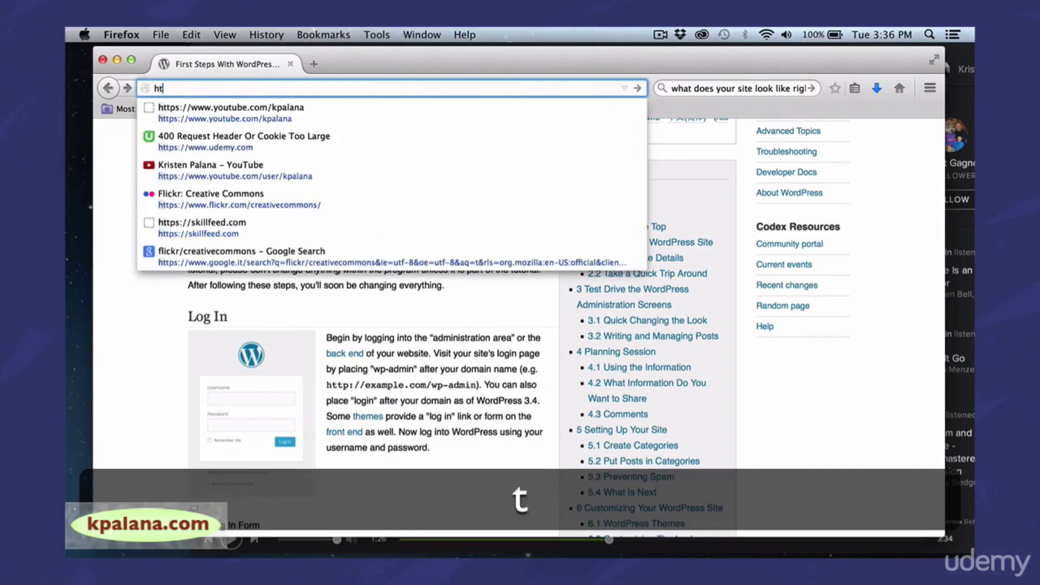
type("tp://aurs")
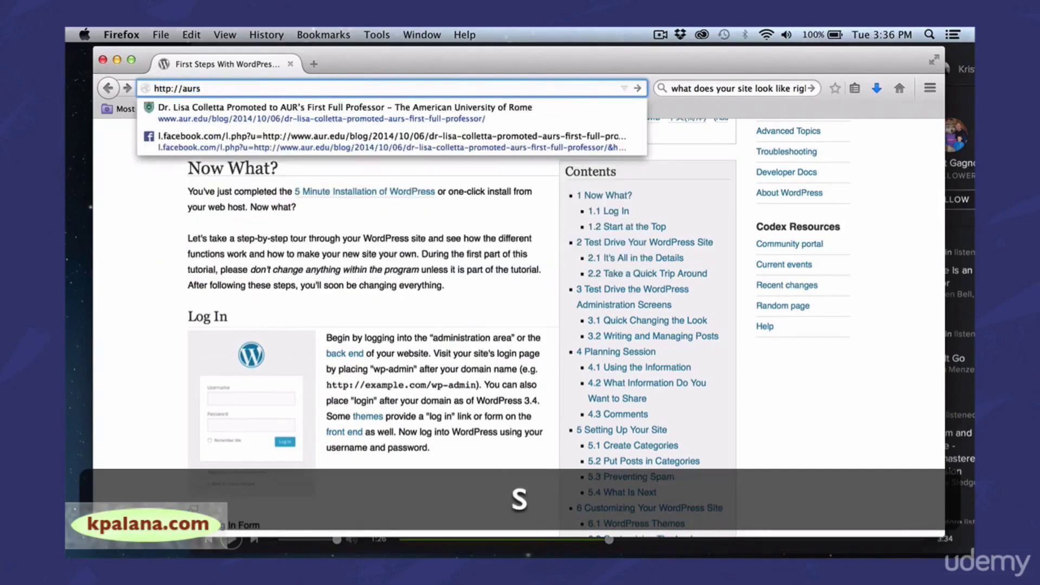
key("BackSpace")
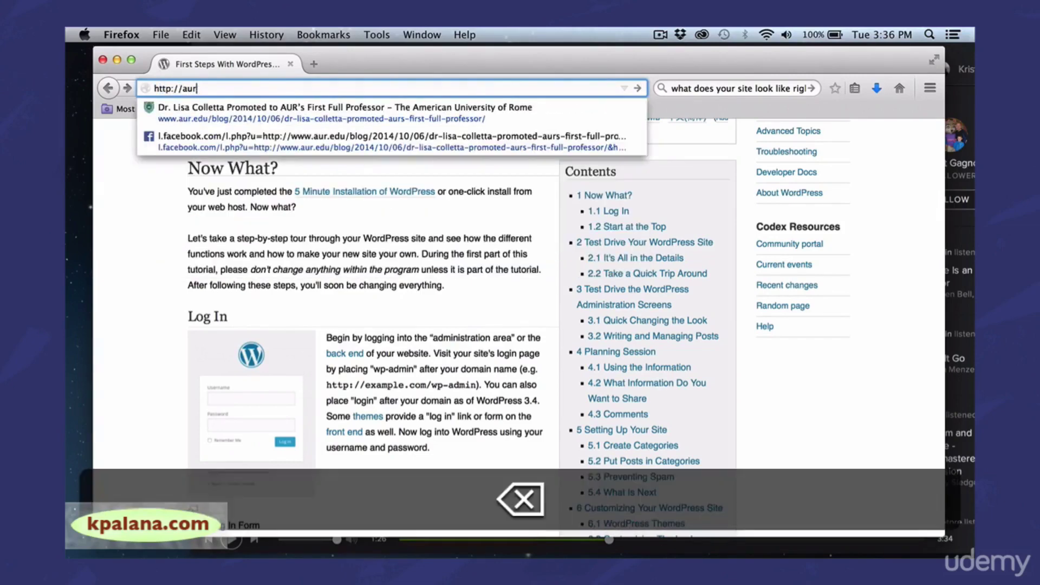
type("ashouse.com")
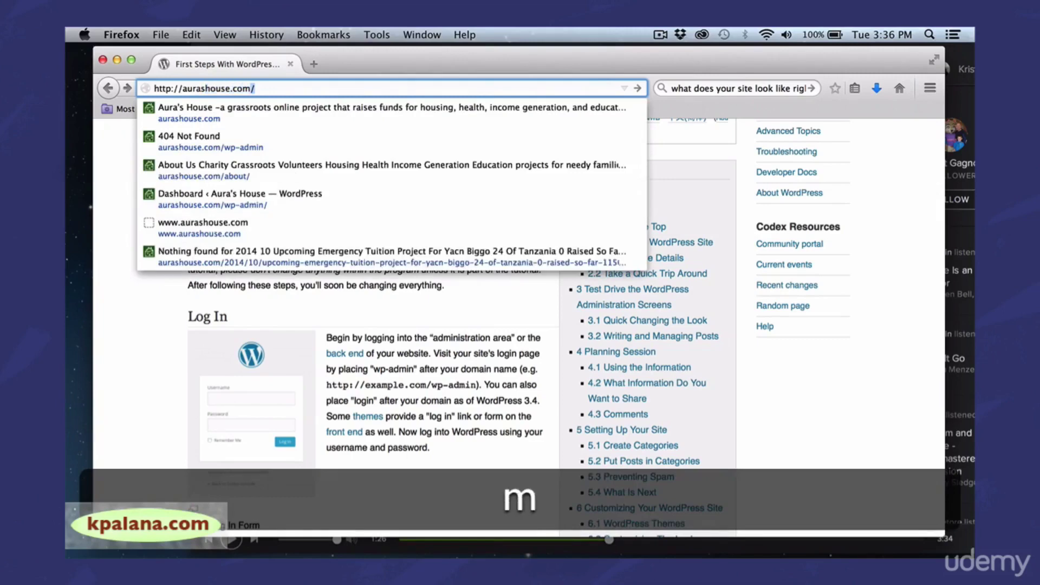
type("/wp-a")
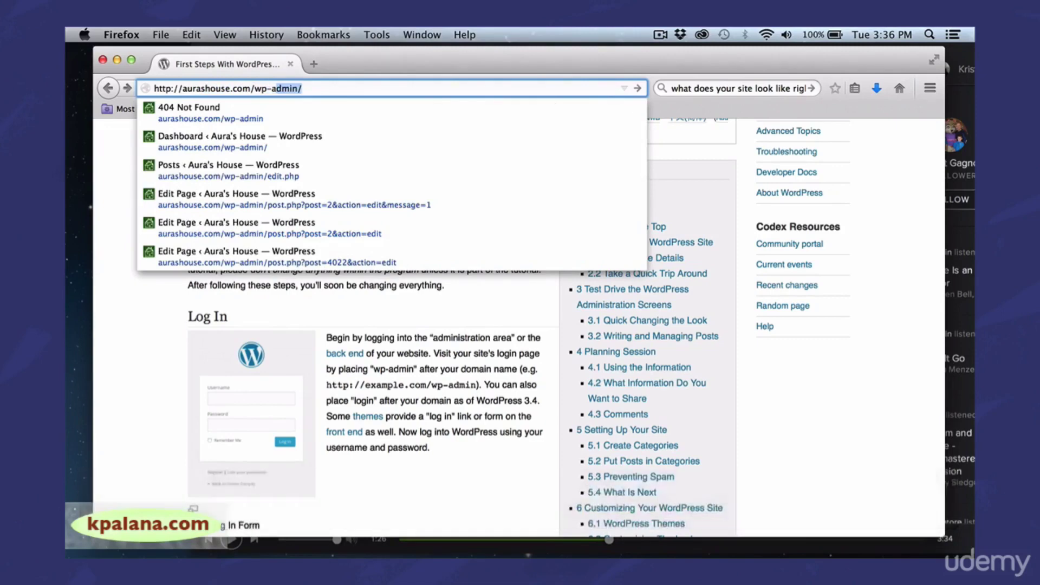
type("dmin")
key("Return")
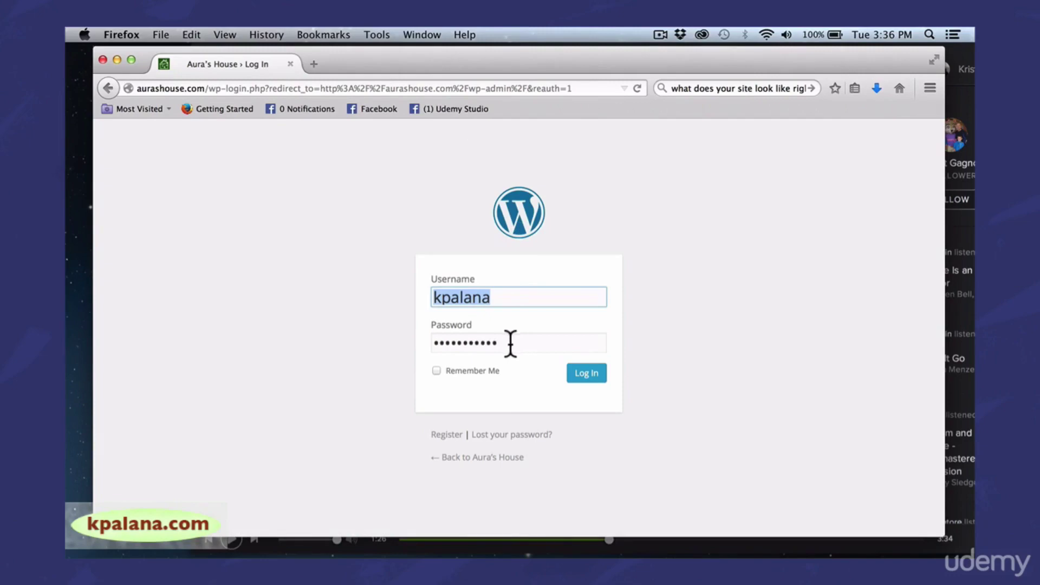
Log in to the Aura's House admin with Remember Me ticked
left_click(436, 370)
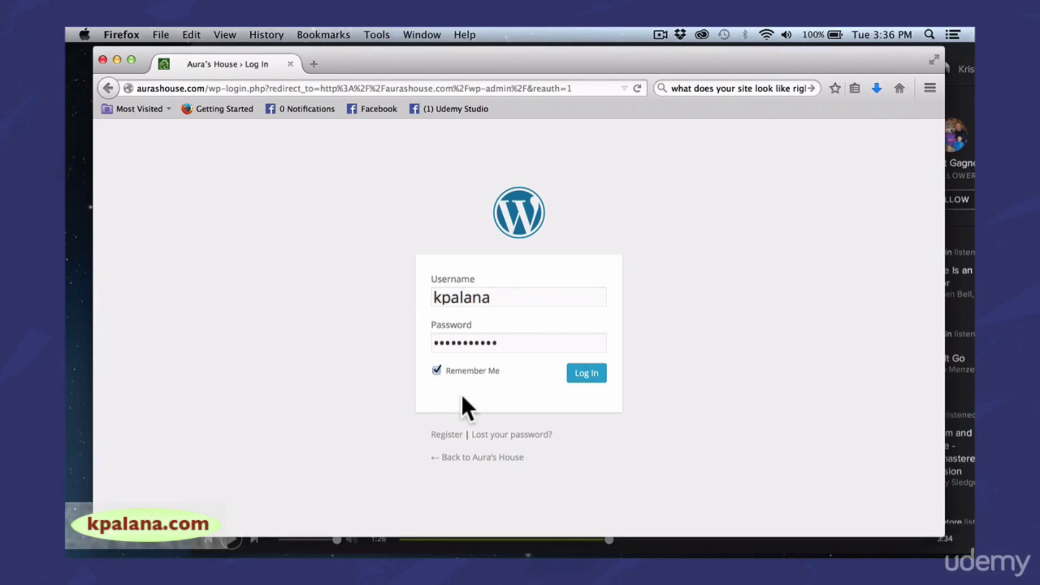
left_click(585, 376)
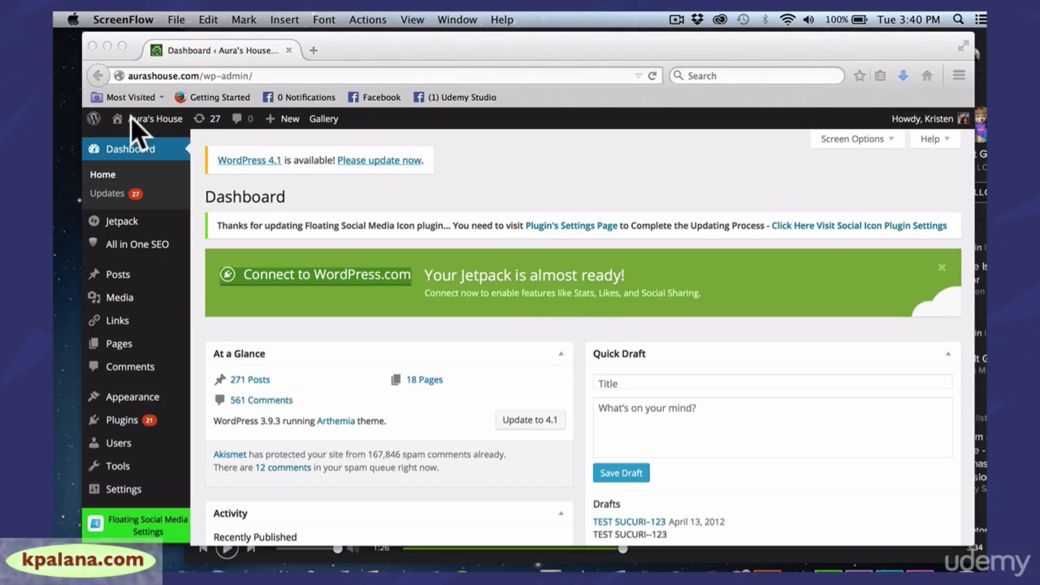
Open the public Aura's House homepage via the site name in the admin toolbar
left_click(154, 116)
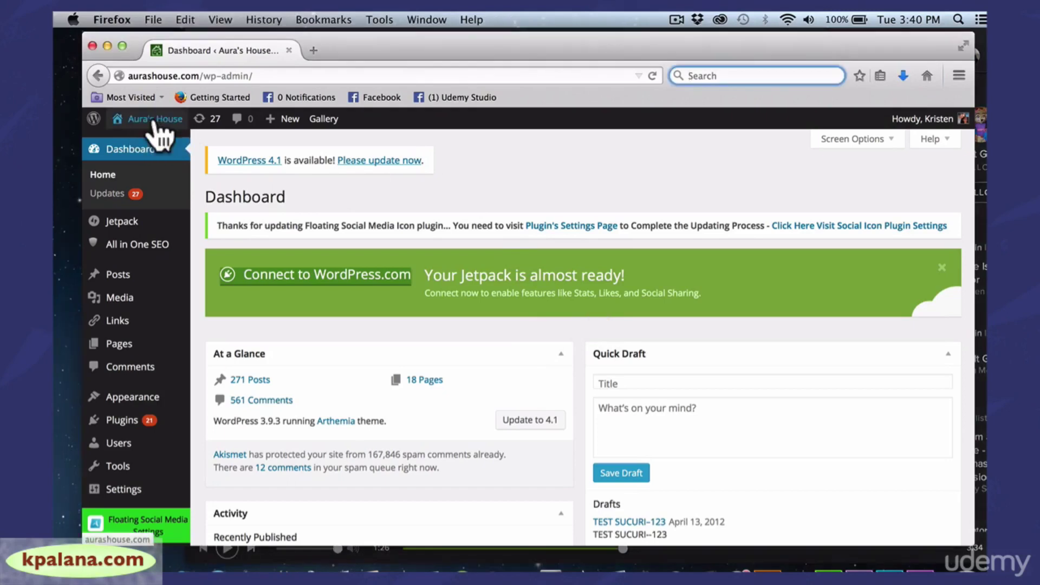
left_click(154, 119)
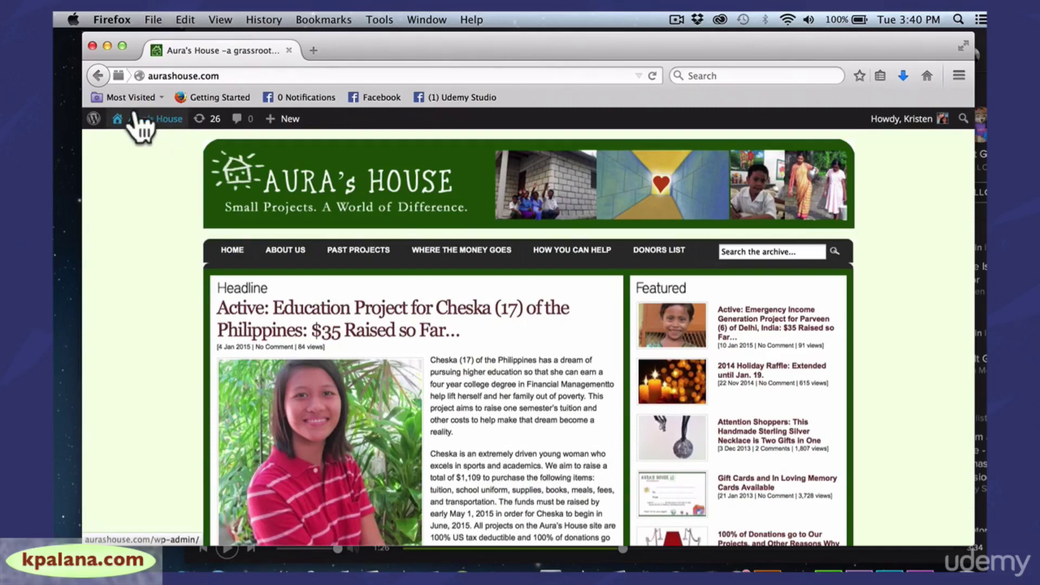
mouse_move(134, 122)
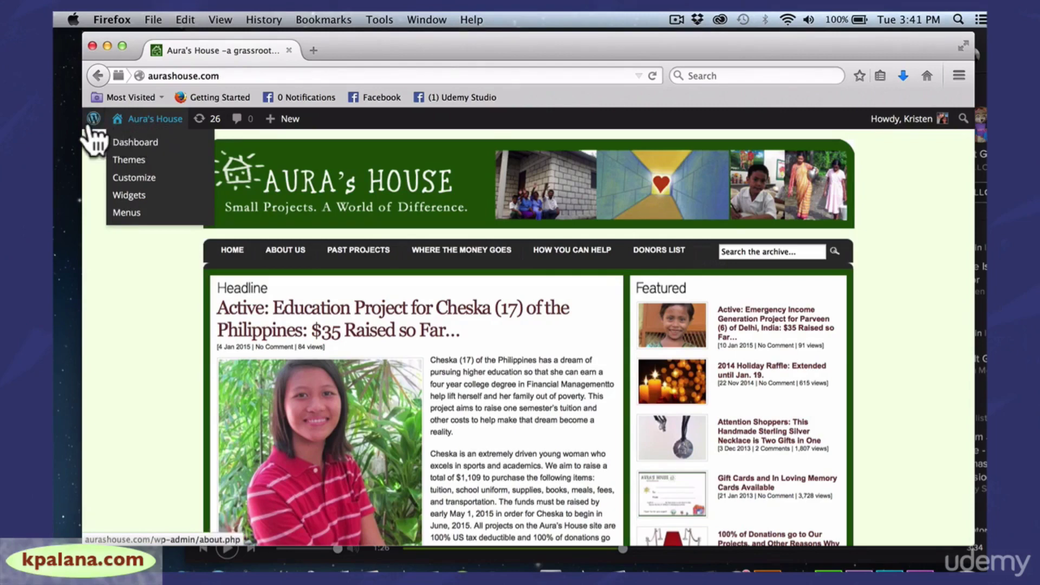
mouse_move(92, 120)
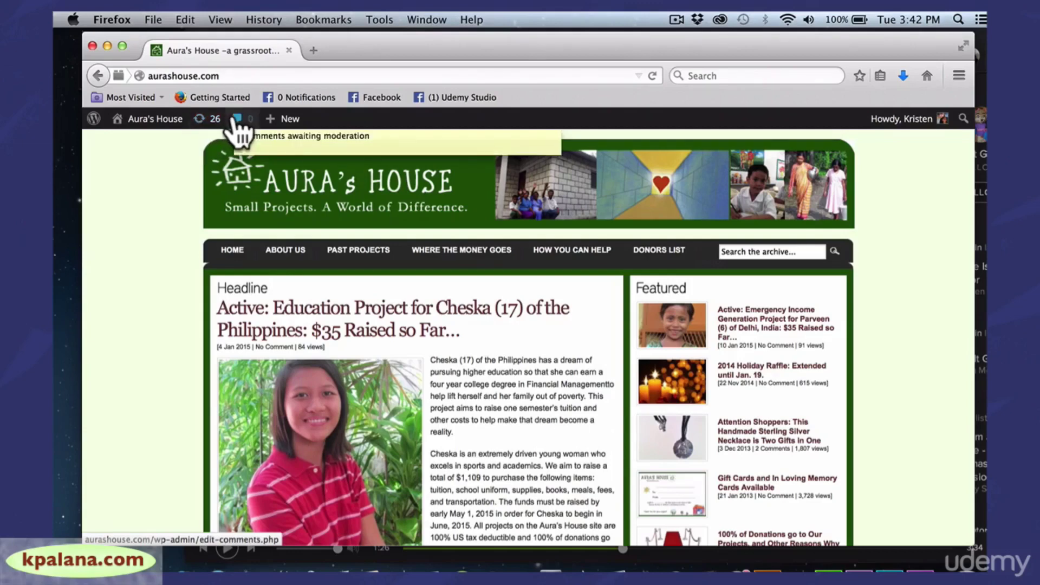
mouse_move(278, 122)
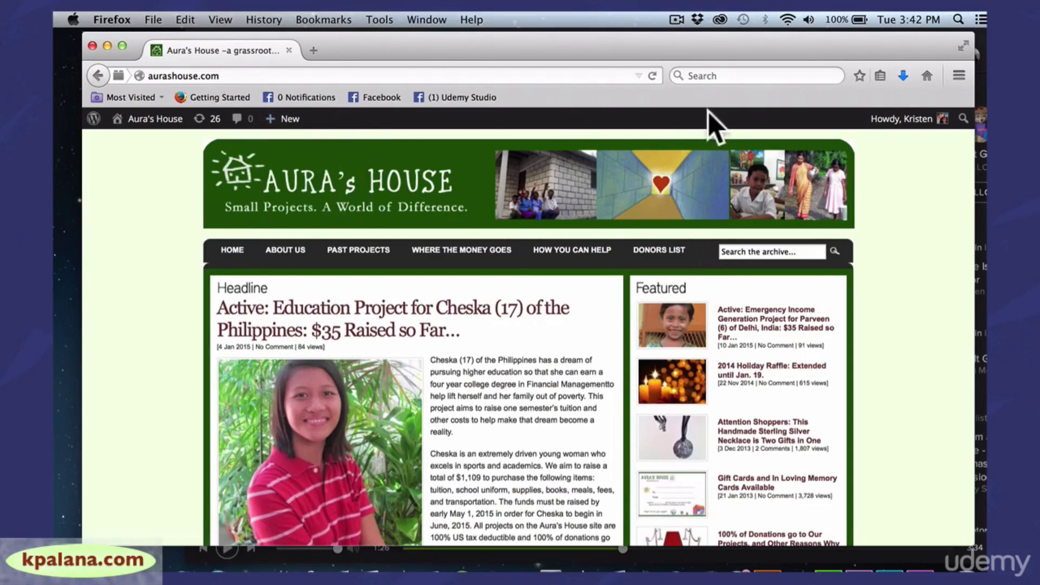
Go back to the admin Dashboard through the Aura's House toolbar dropdown
mouse_move(945, 127)
mouse_move(146, 124)
left_click(144, 143)
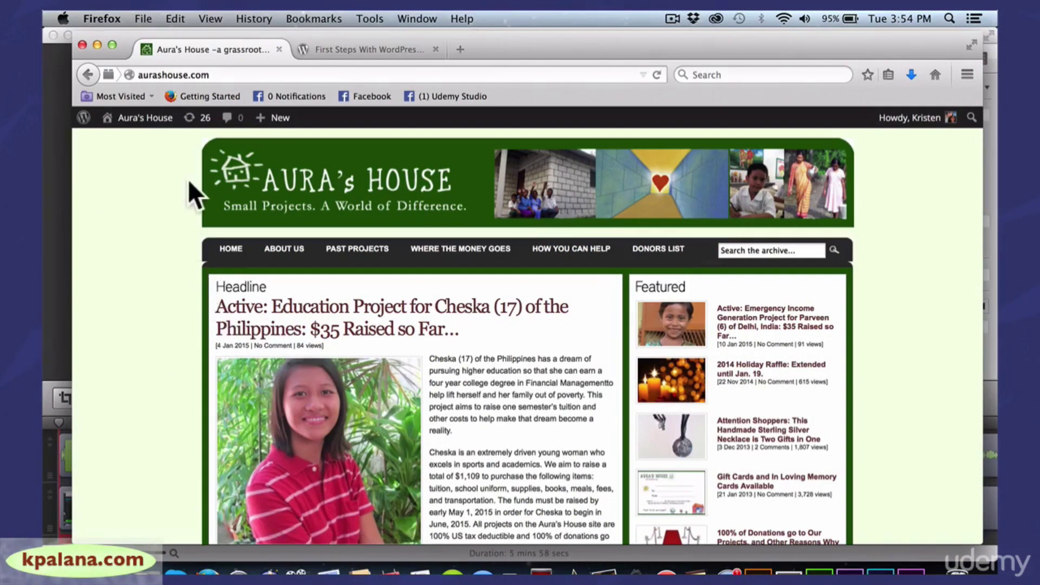
mouse_move(145, 123)
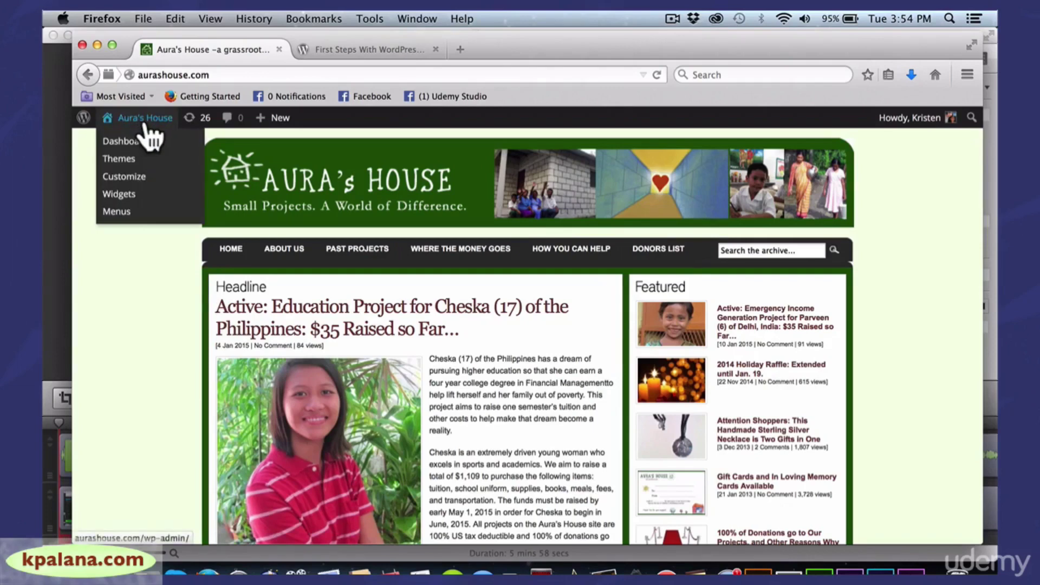
left_click(132, 144)
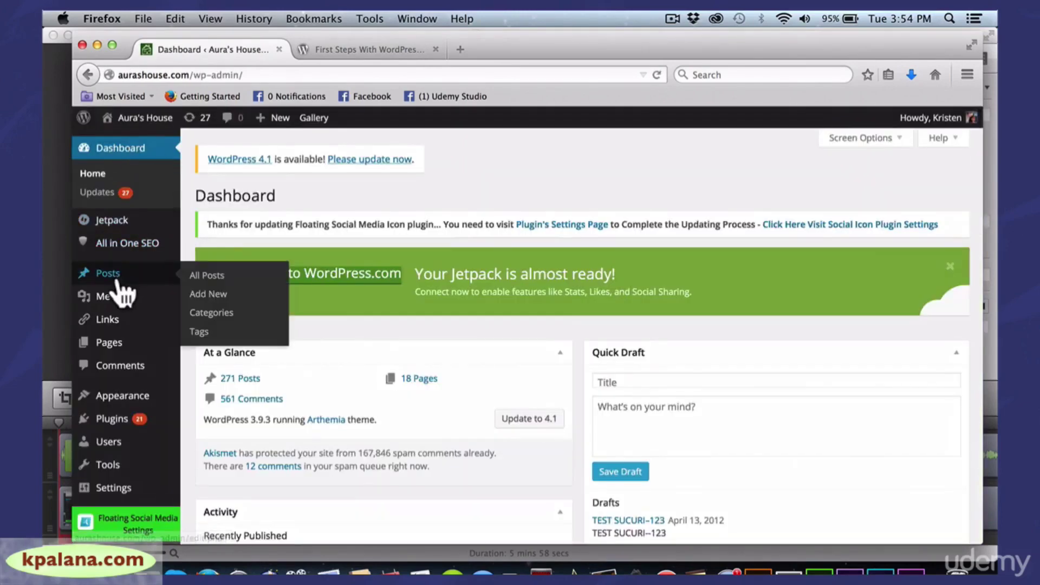
Create a new post via Posts > Add New
mouse_move(115, 277)
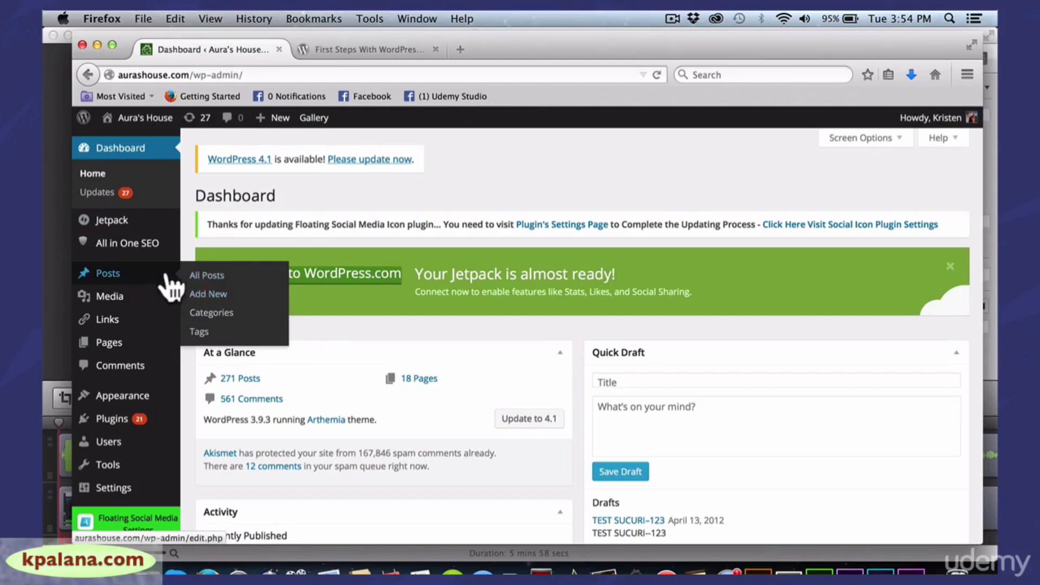
left_click(215, 297)
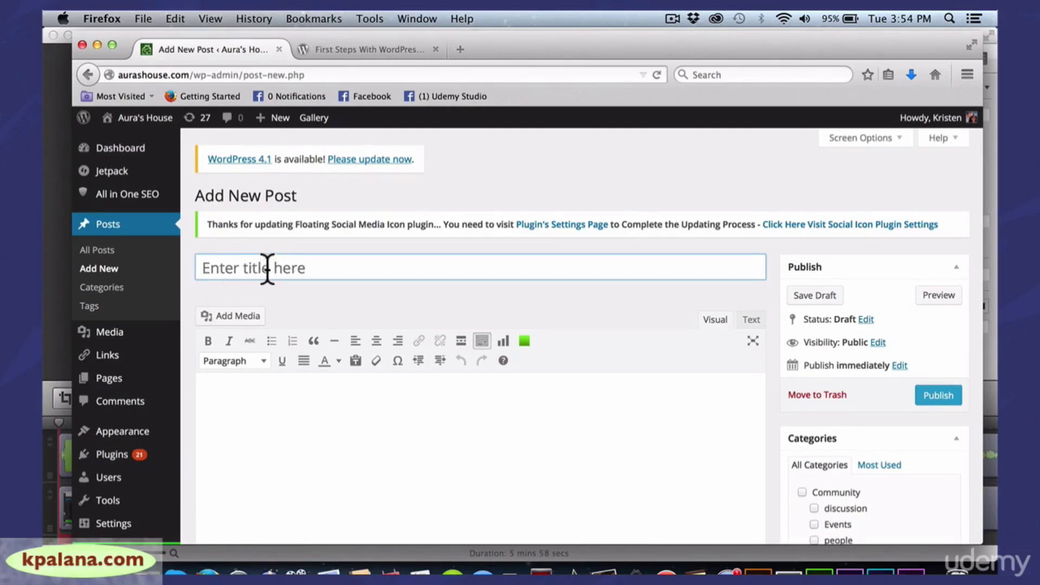
Title the post 'This Is a Sample Post' and switch the editor to Text and back to Visual
type("This Is")
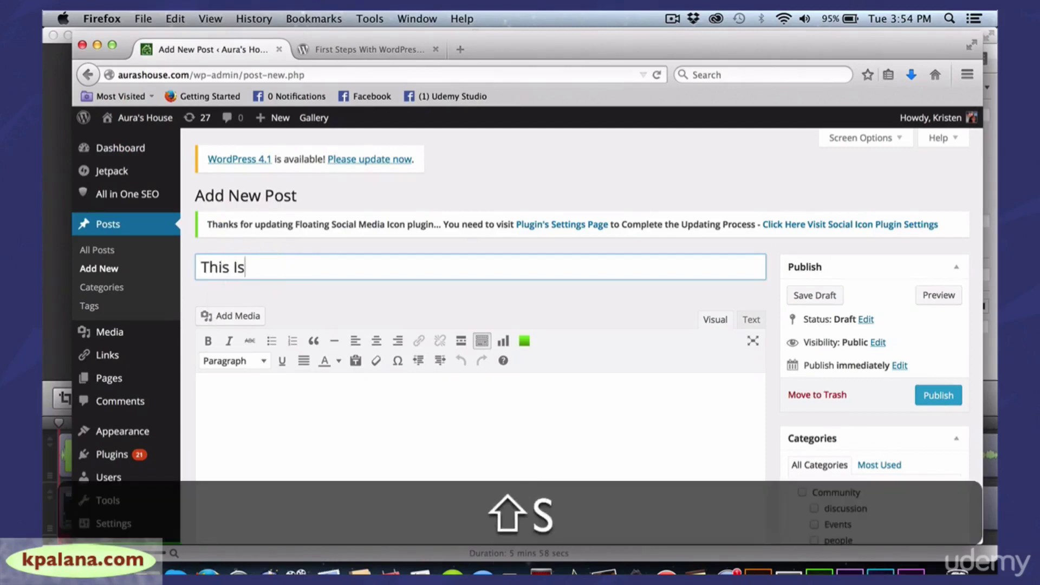
type(" a Sample Post")
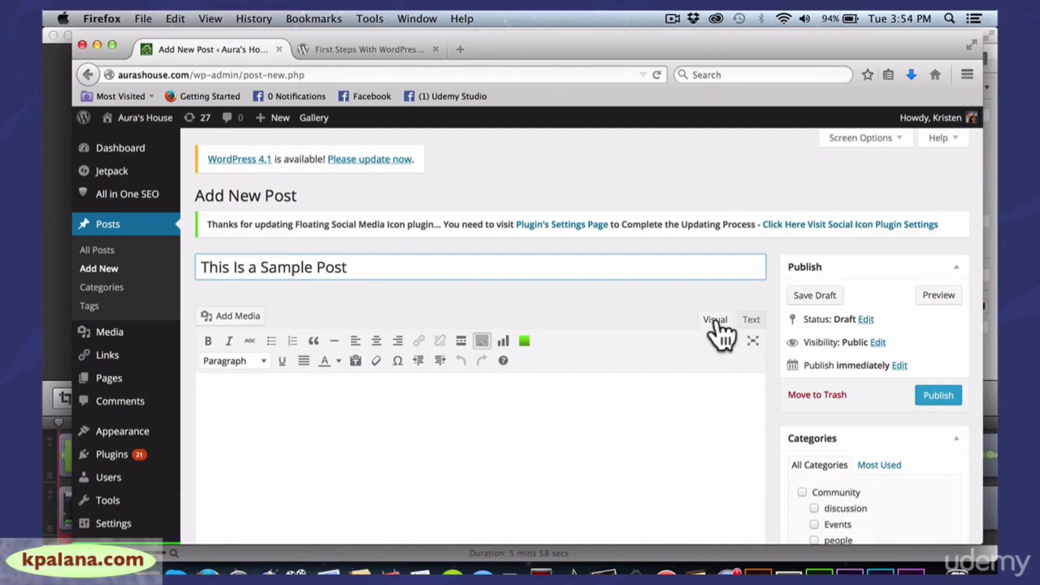
left_click(756, 320)
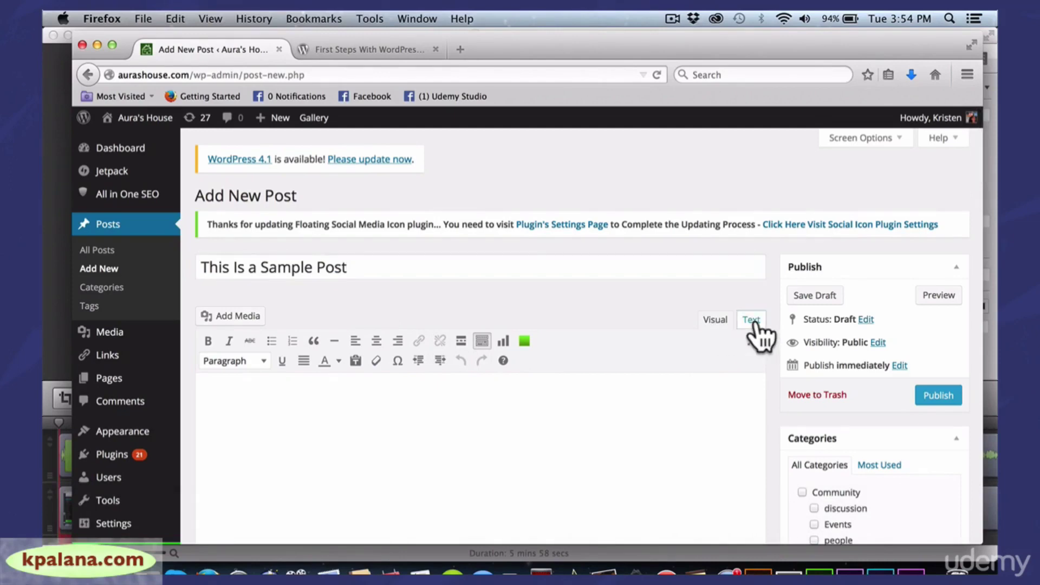
left_click(717, 323)
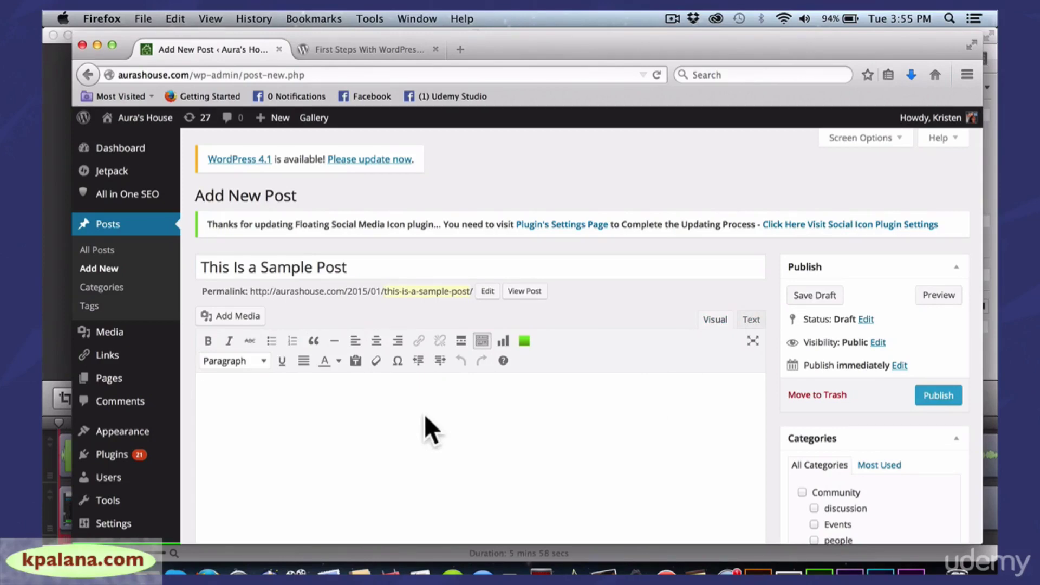
Write 'Hello. This is my first post.', add 'Add a link.' below it, and select it for linking
type("Hello. Th")
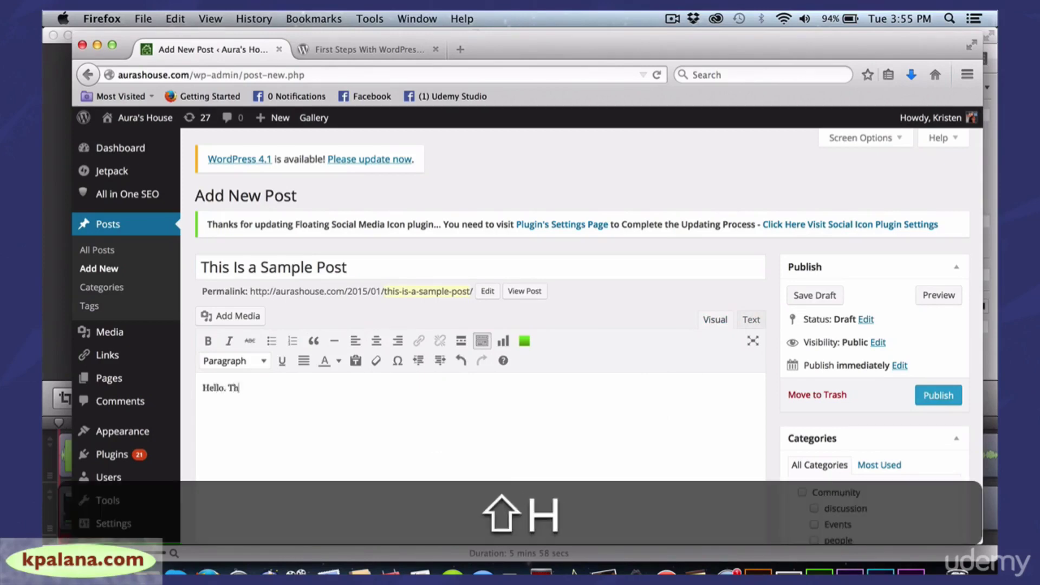
type("is is my firs")
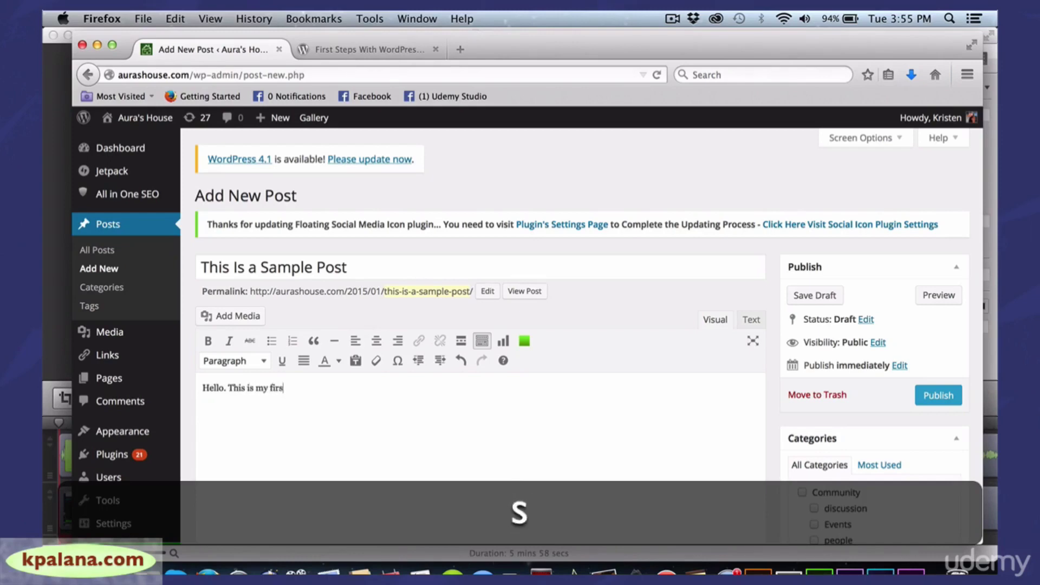
type("t post.")
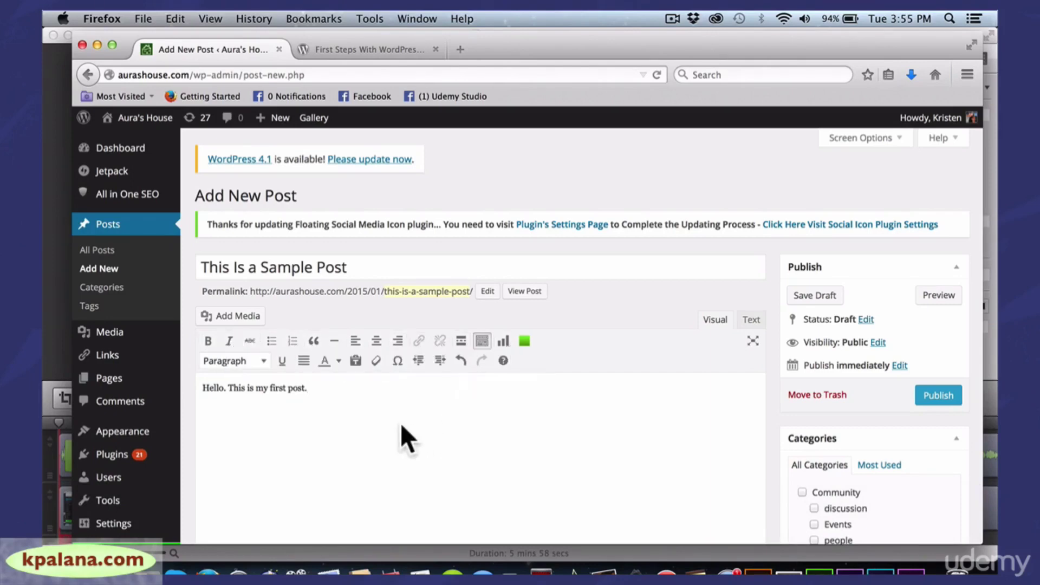
key("Return")
type("A")
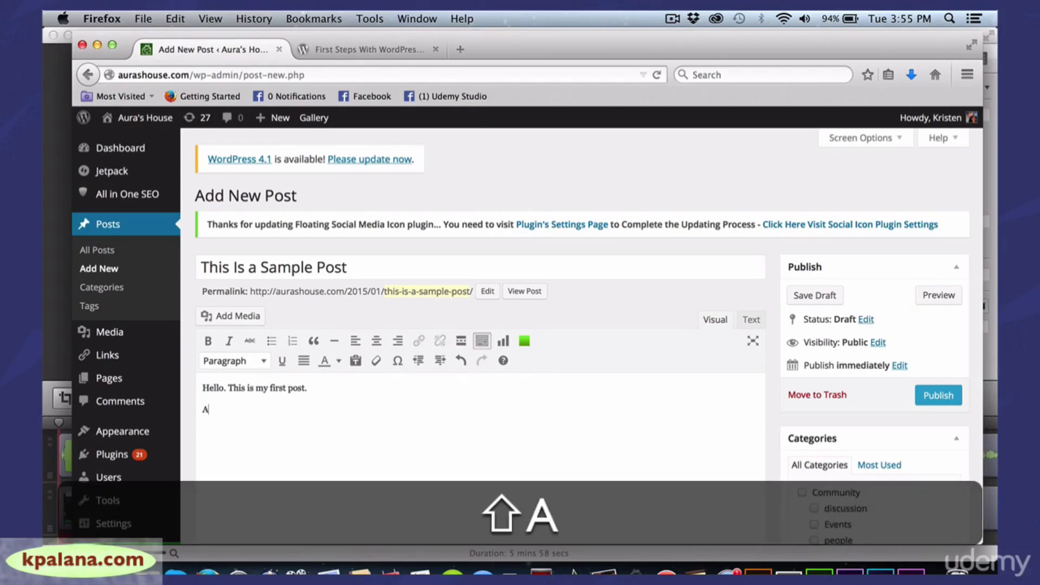
type("dd a link,")
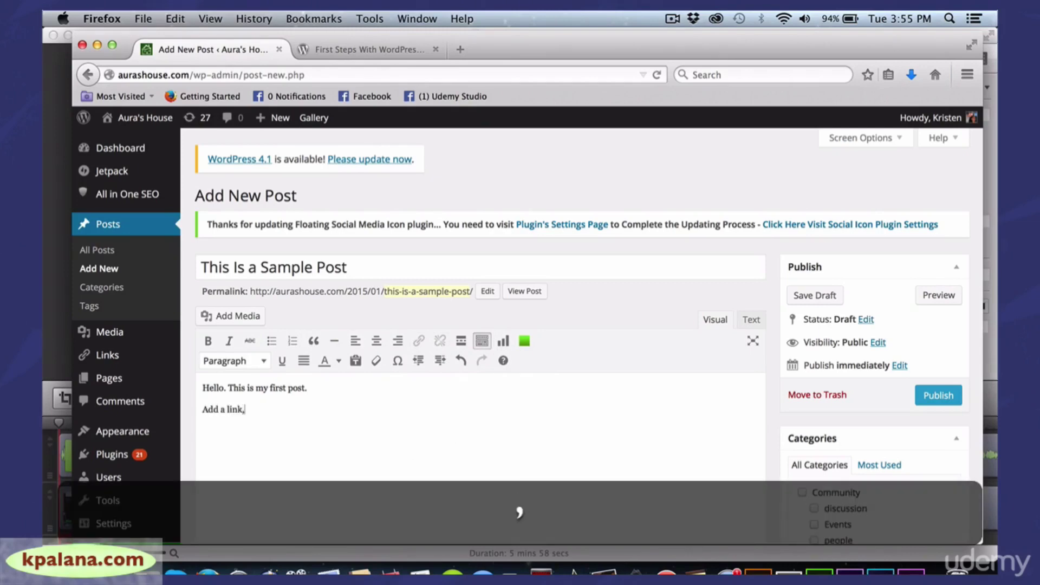
key("BackSpace")
type(".")
left_click_drag(256, 410, 200, 409)
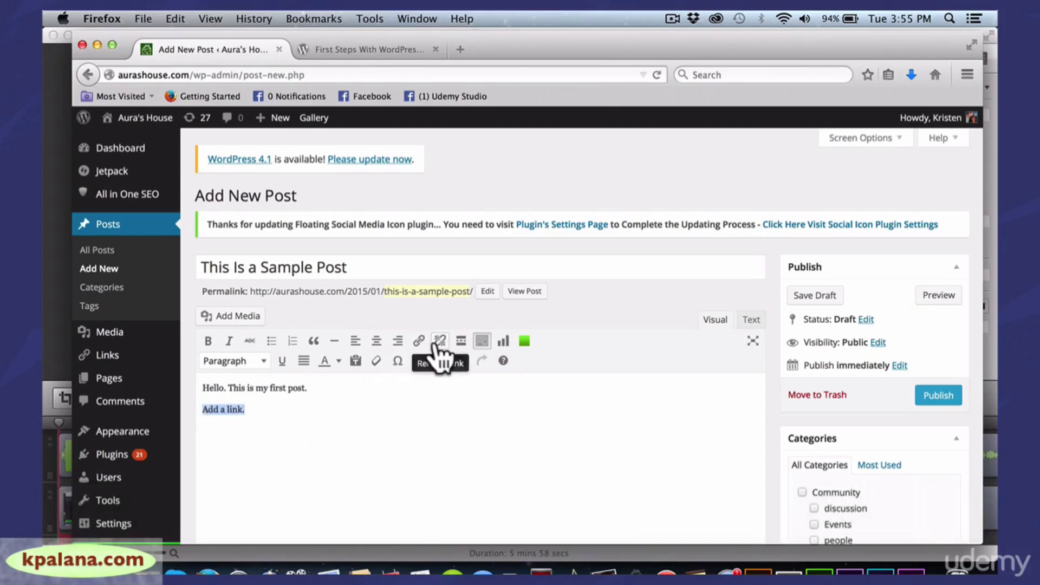
left_click(418, 341)
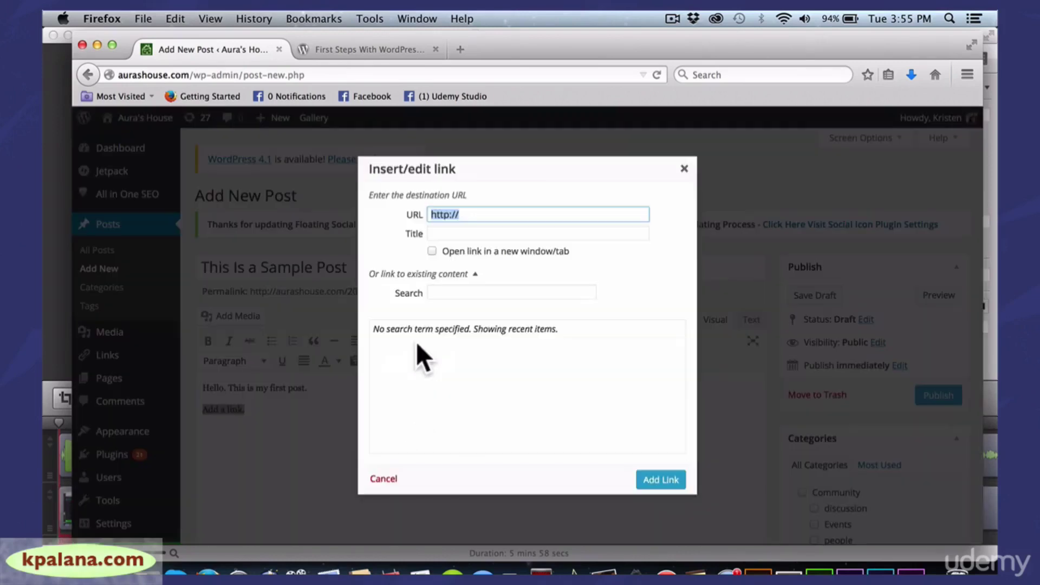
left_click(471, 216)
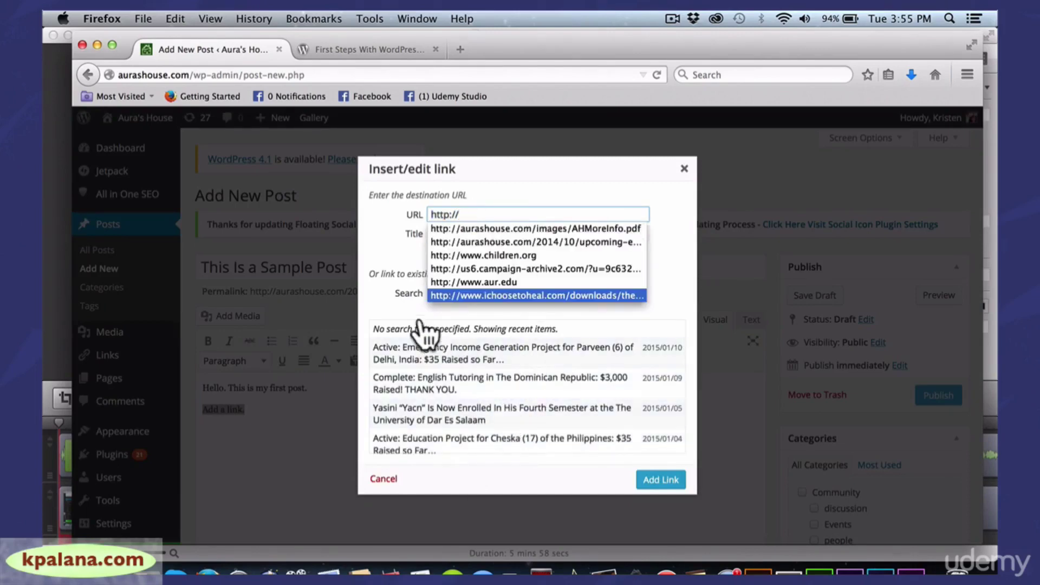
left_click(411, 222)
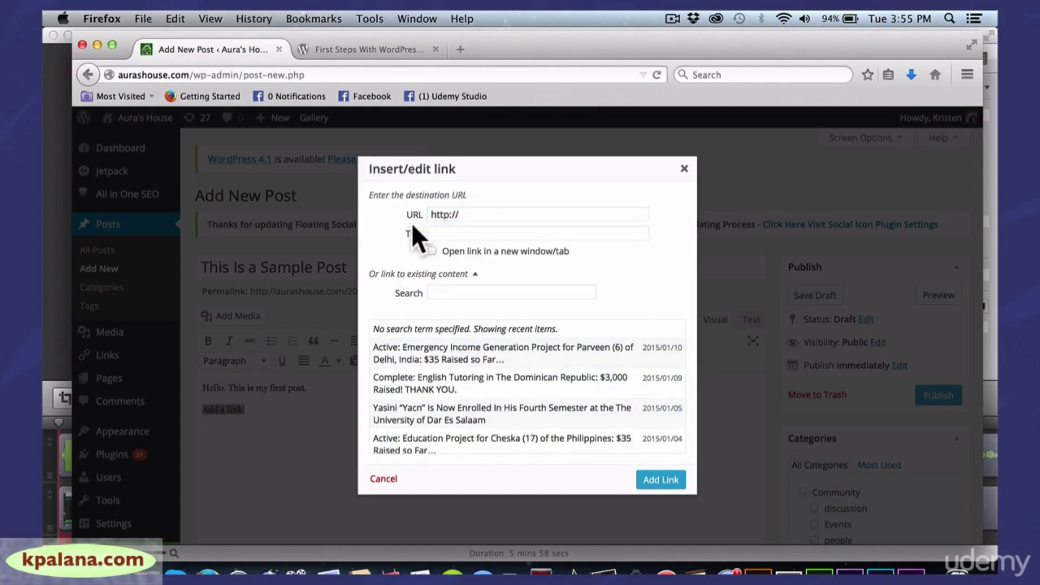
type("aurashou")
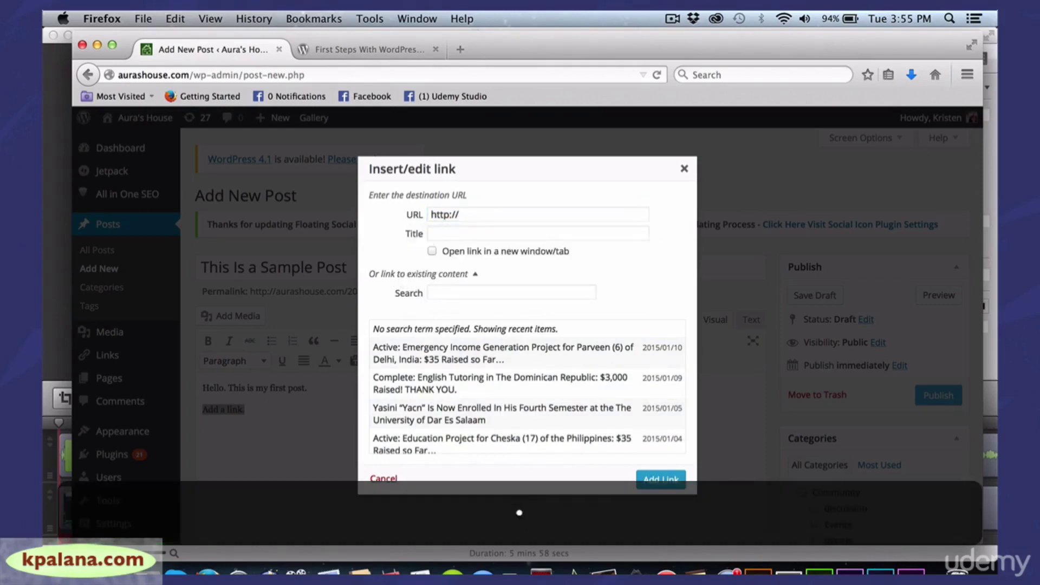
left_click(477, 214)
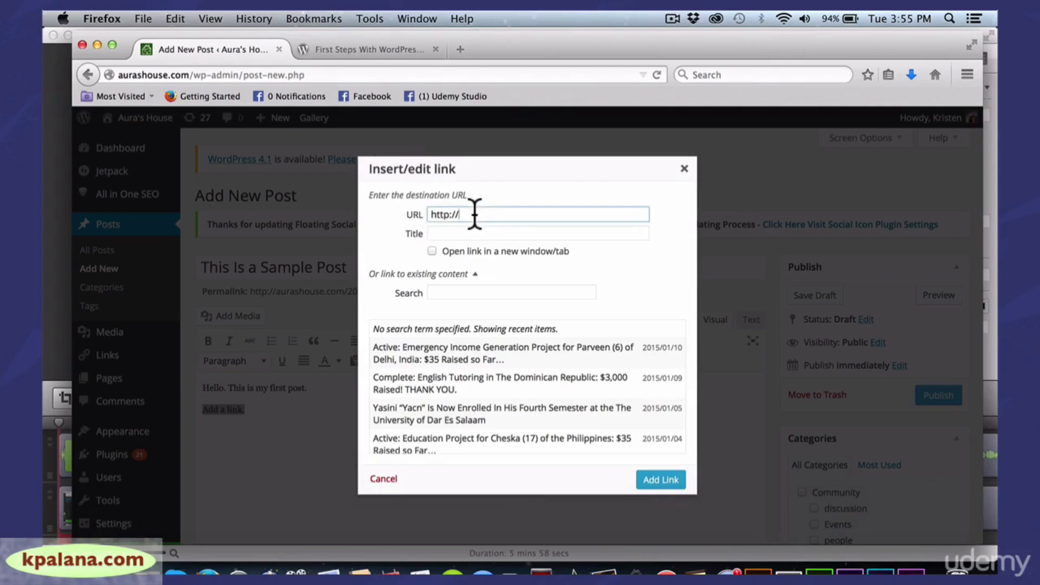
type("aurashosue.com")
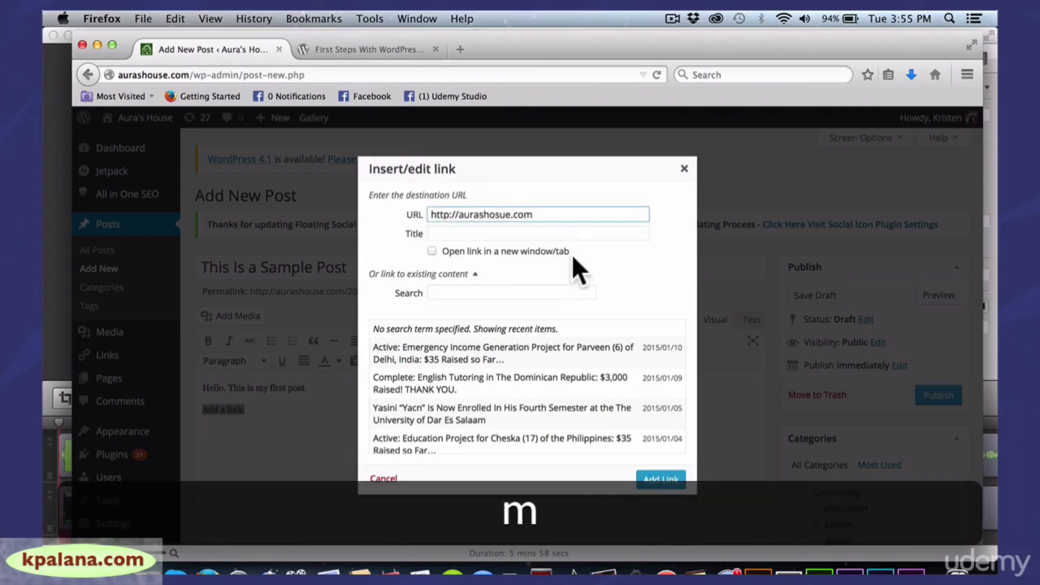
left_click(432, 252)
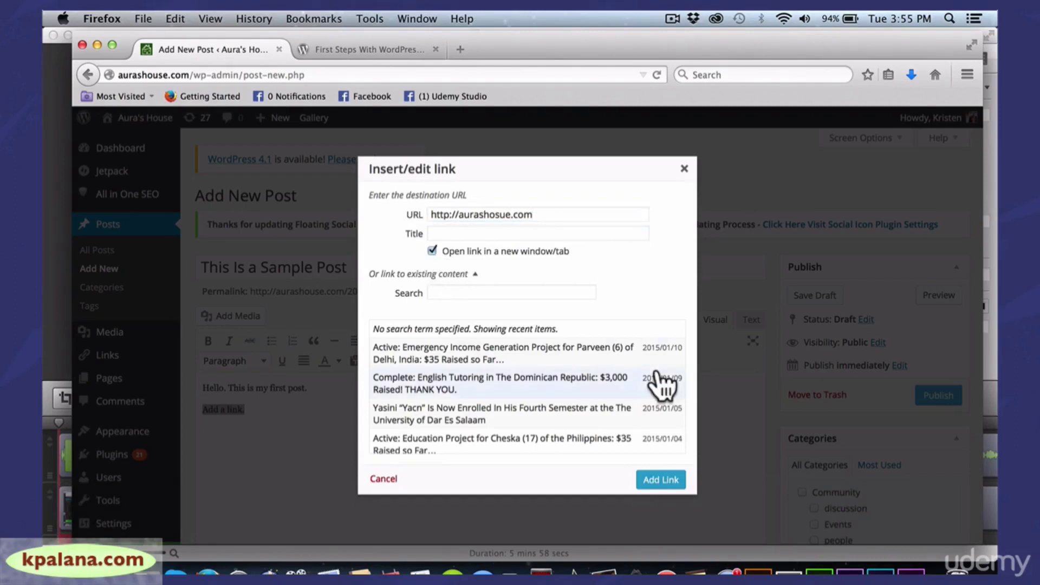
left_click(660, 485)
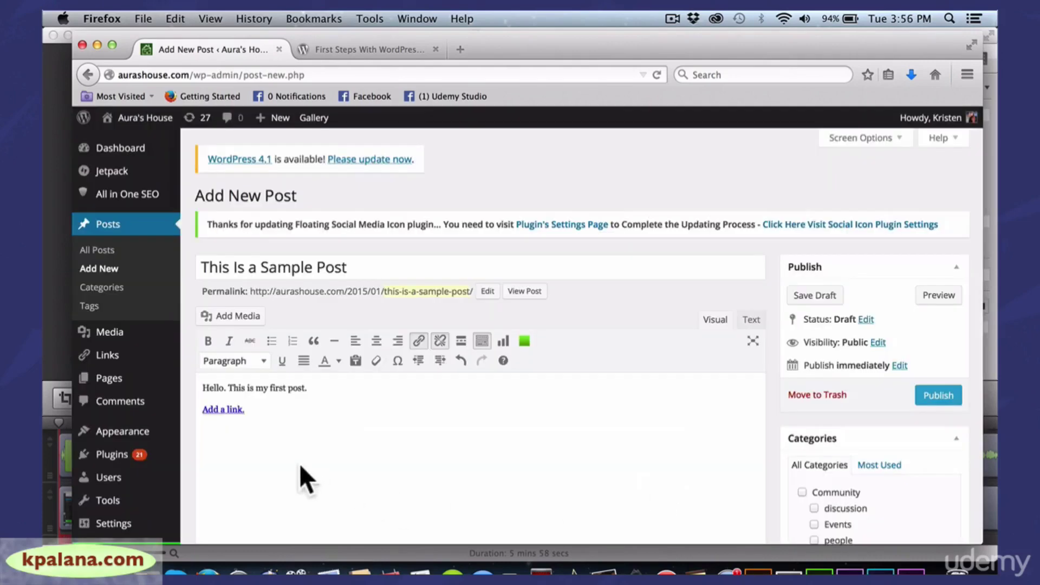
Make the 'Add a link.' text bold and start a new paragraph below it
left_click_drag(249, 410, 200, 409)
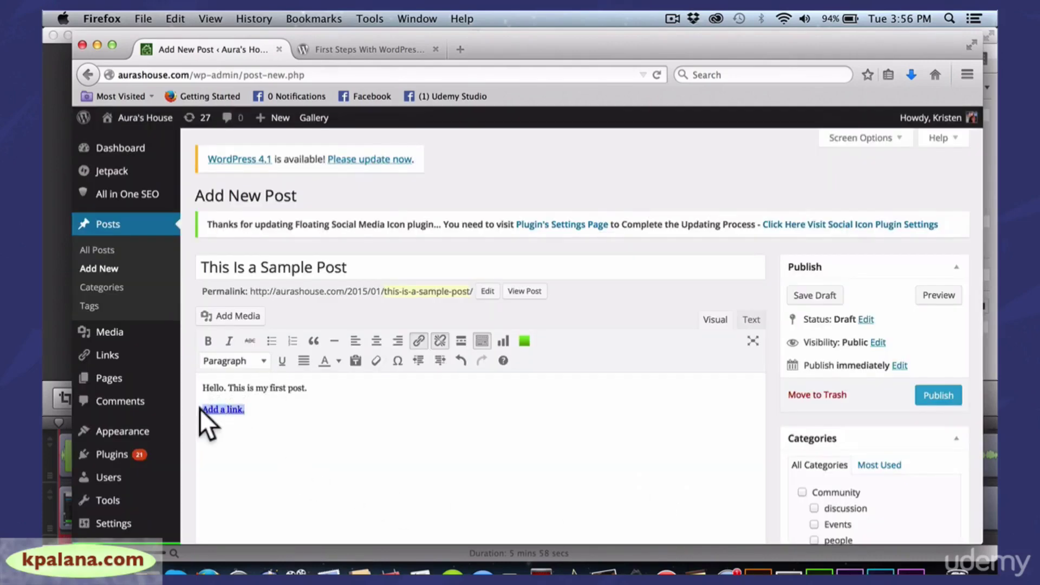
left_click(207, 340)
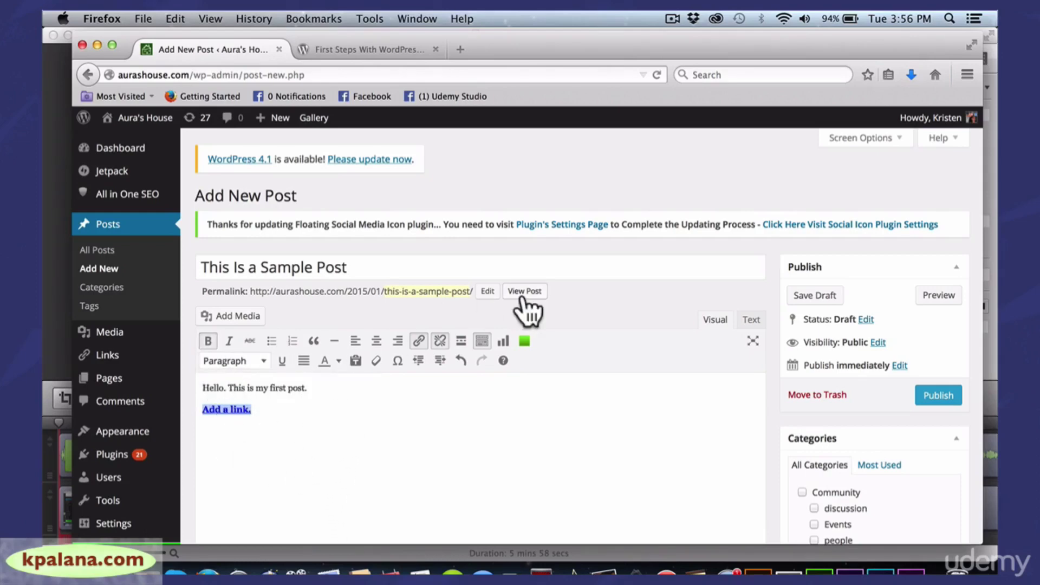
left_click(382, 455)
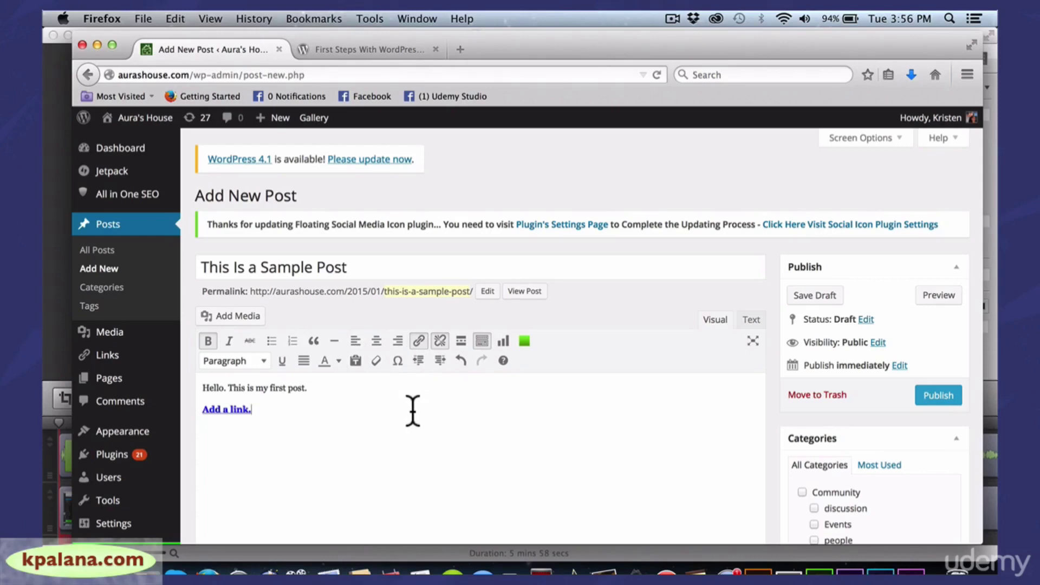
key("Return")
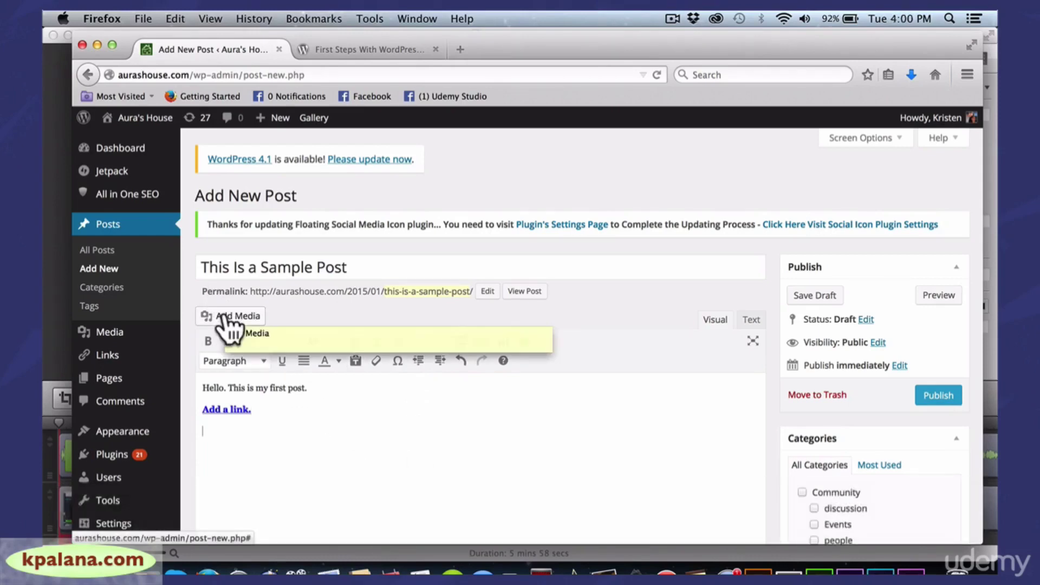
Open the Add Media upload panel and its file chooser to pick an image
left_click(223, 317)
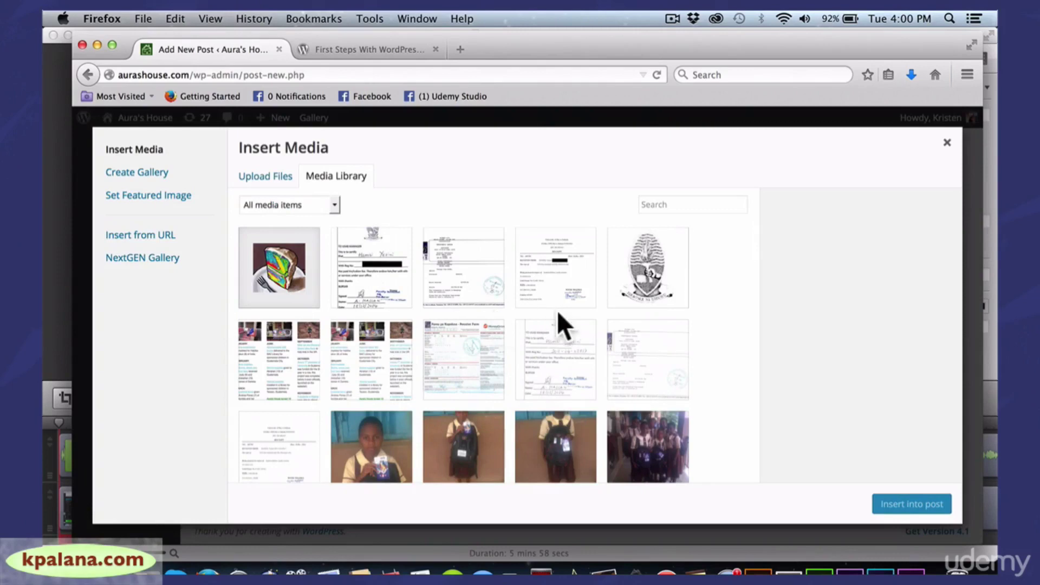
left_click(273, 178)
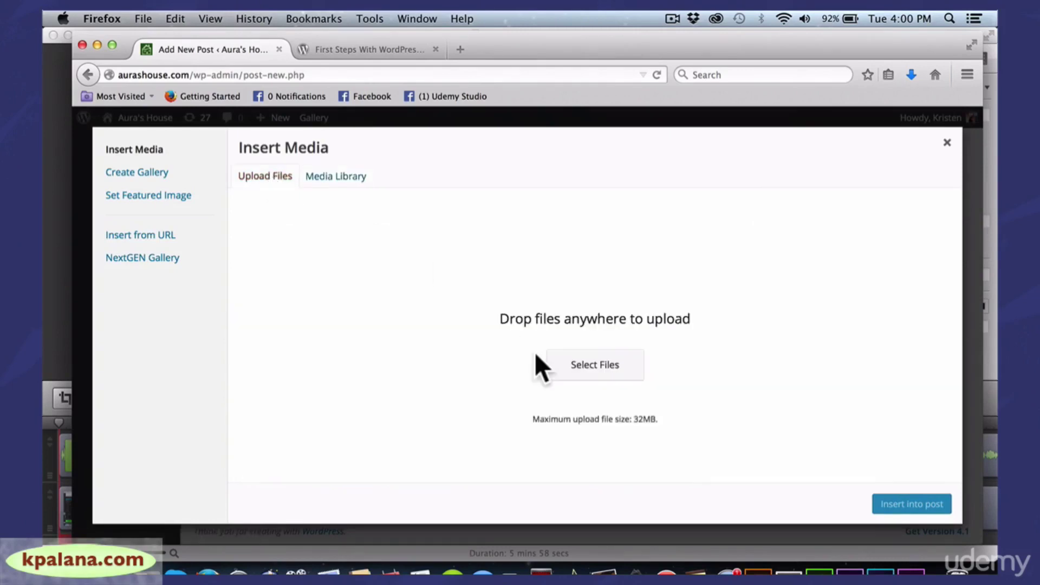
left_click(595, 366)
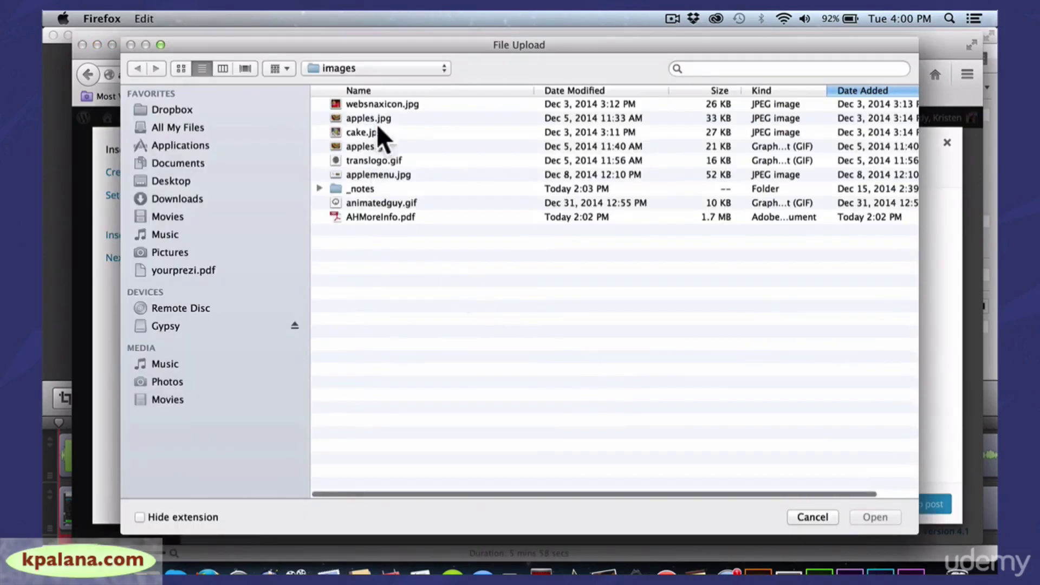
Upload applemenu.jpg from the images folder into the Media Library
left_click(373, 174)
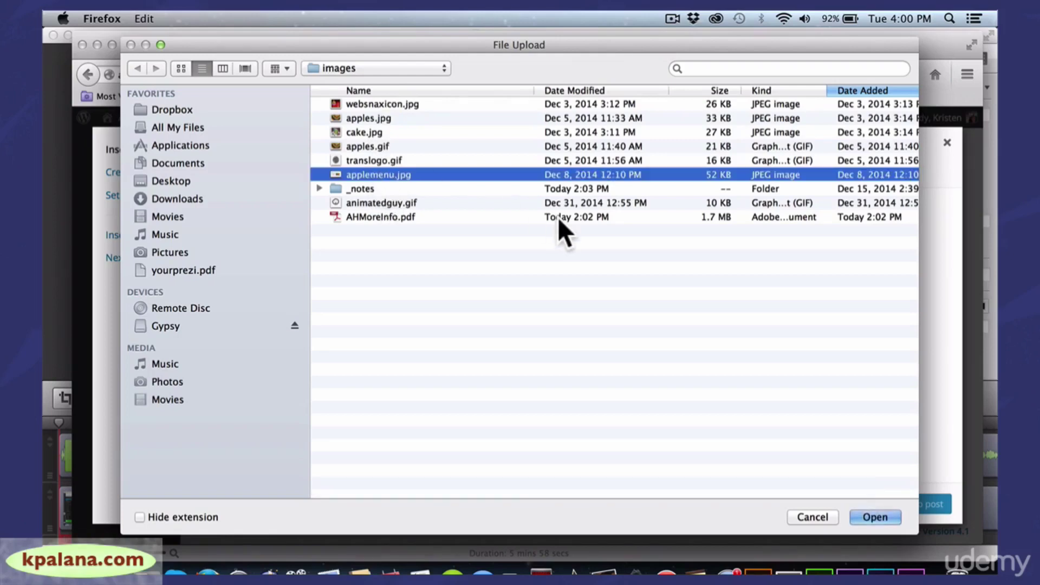
left_click(869, 516)
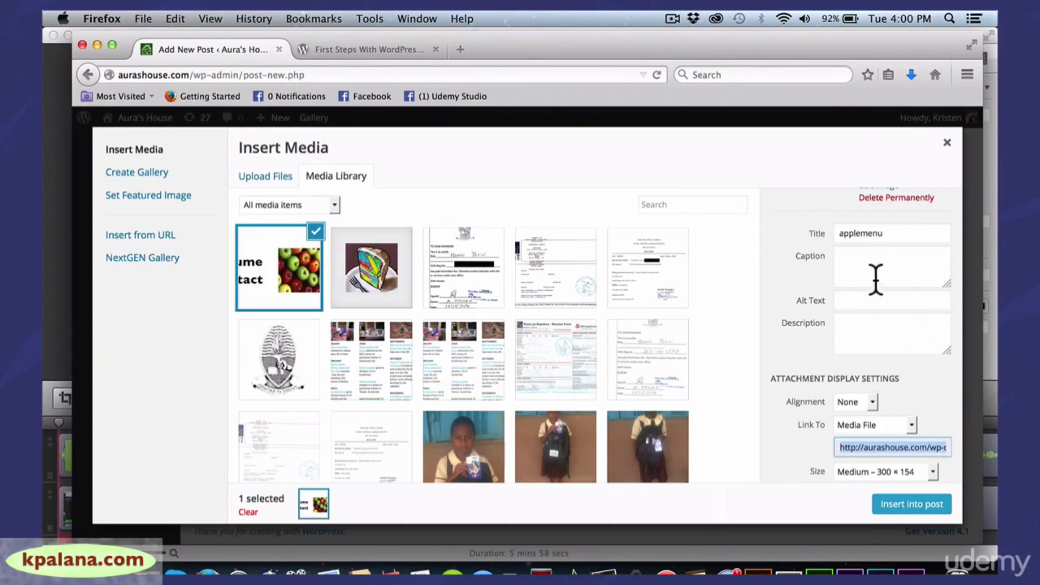
Insert the applemenu image at Full Size 890 × 458 with alt text 'apple menu'
left_click(856, 299)
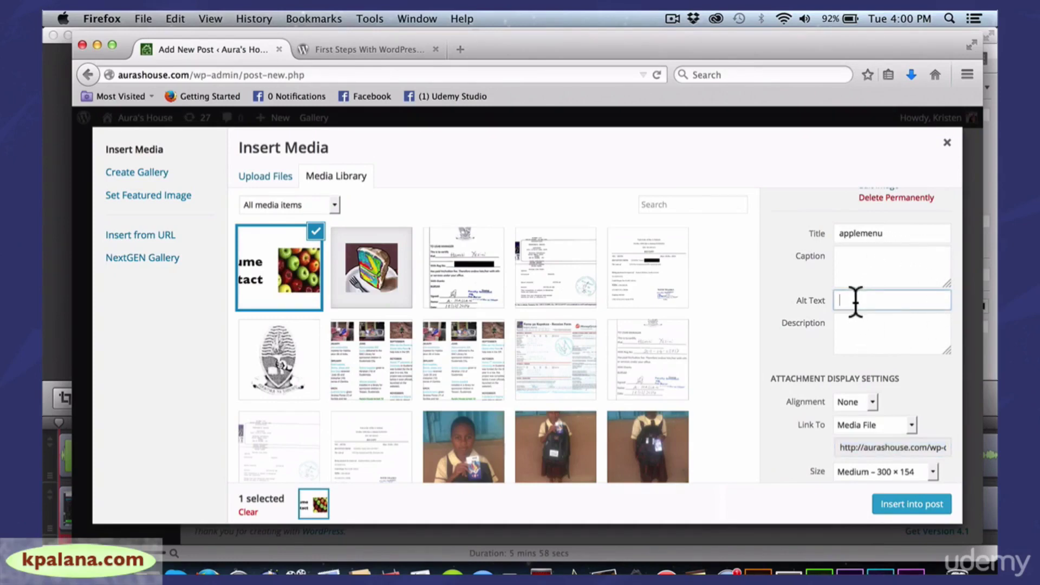
type("apple")
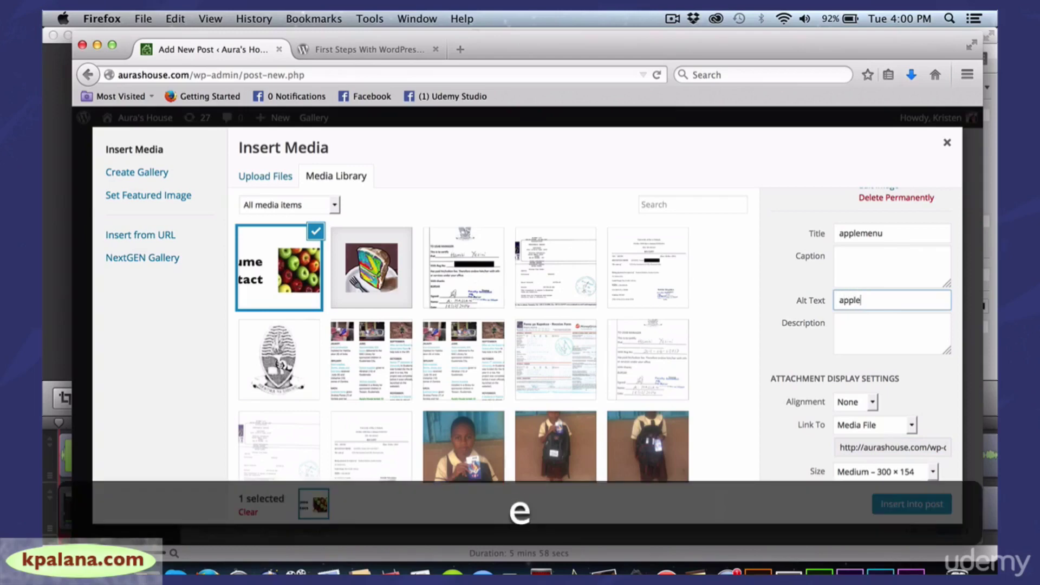
type(" menu")
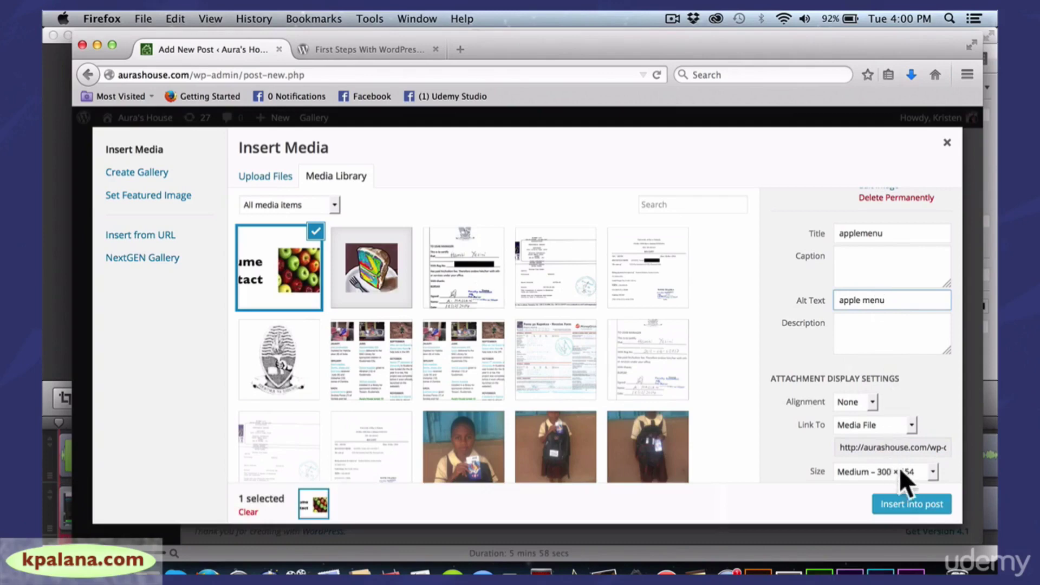
left_click(931, 470)
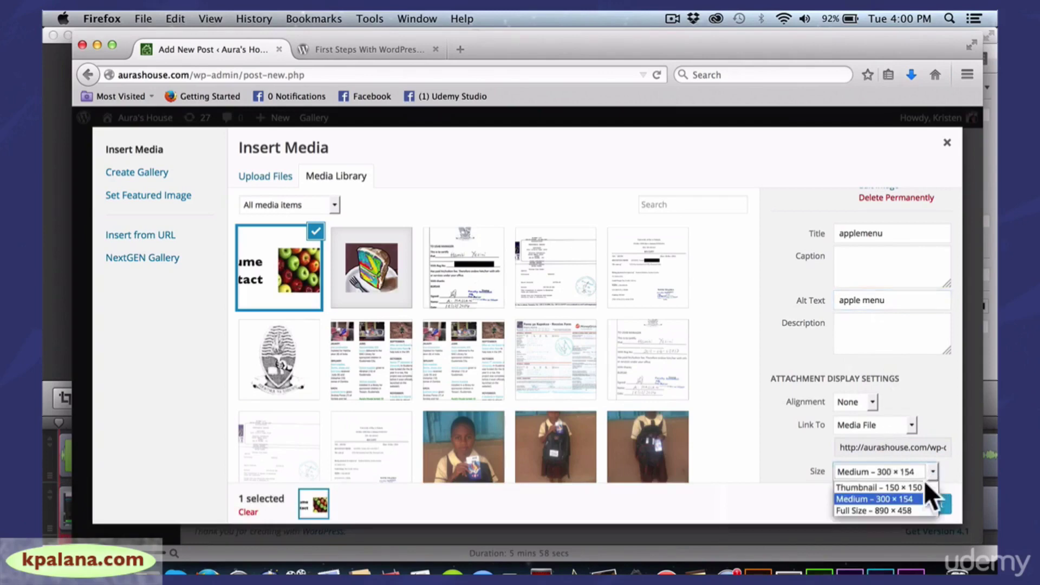
left_click(910, 509)
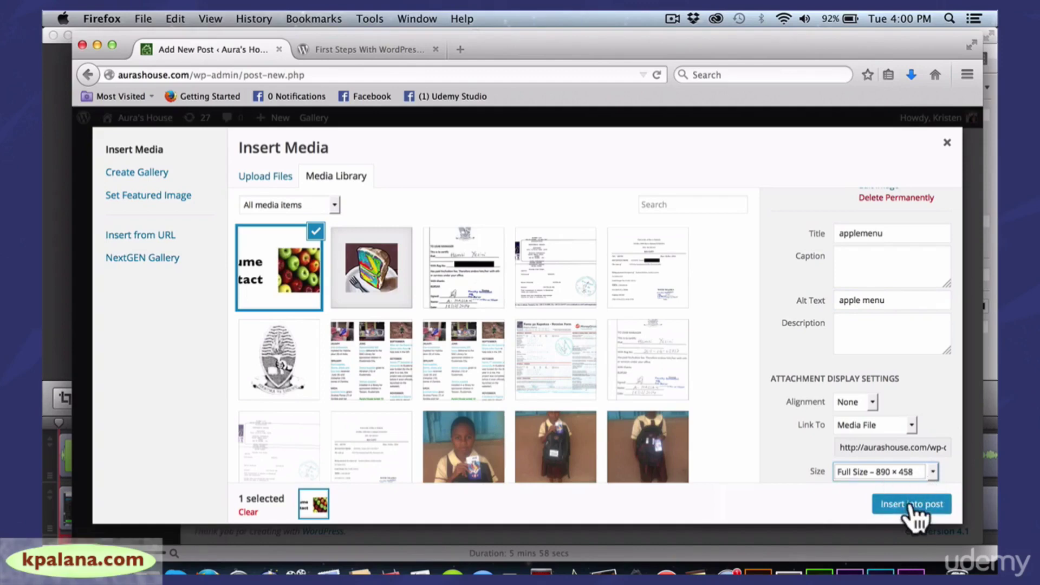
left_click(908, 504)
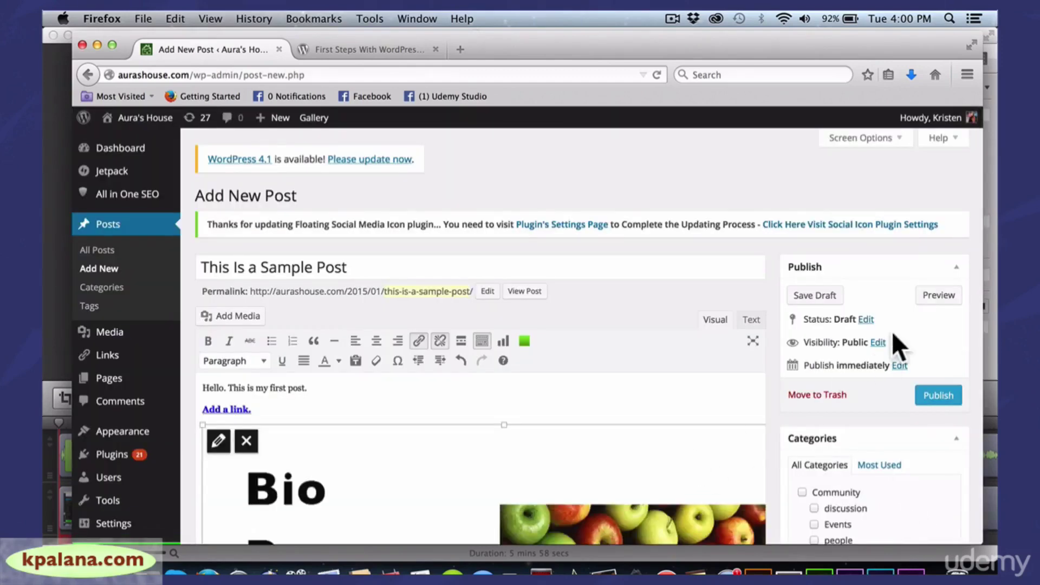
Select the Bio/Resume/Contact apple image in the post and bring up its Image Details
left_click_drag(982, 294, 970, 297)
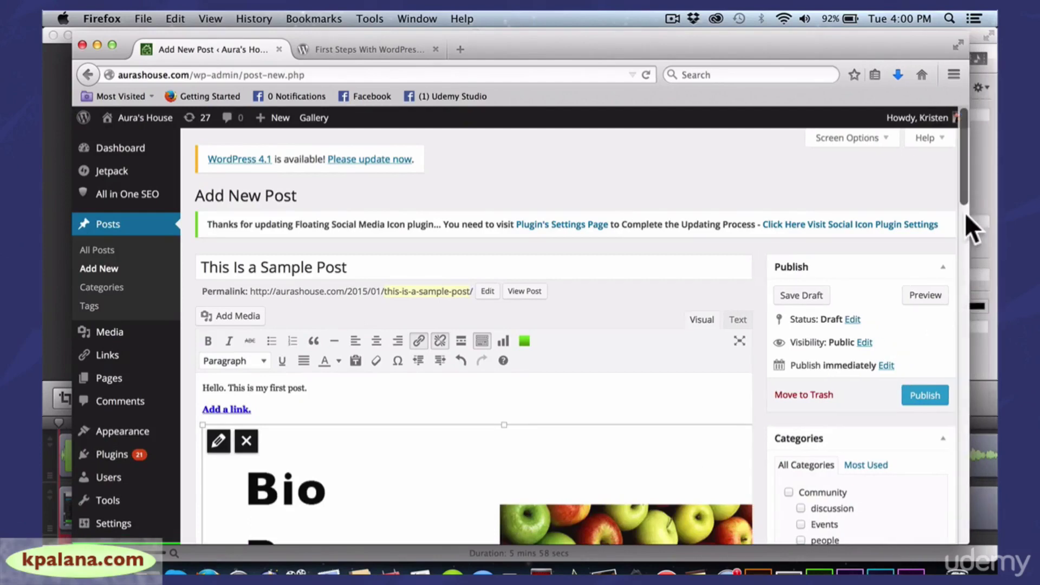
left_click_drag(965, 194, 961, 241)
left_click(624, 210)
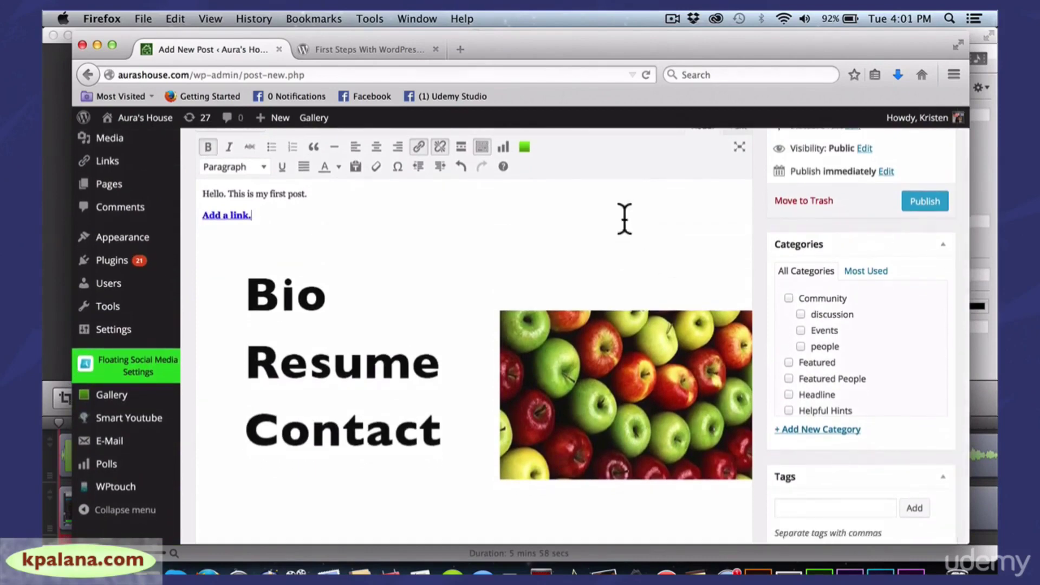
left_click(584, 297)
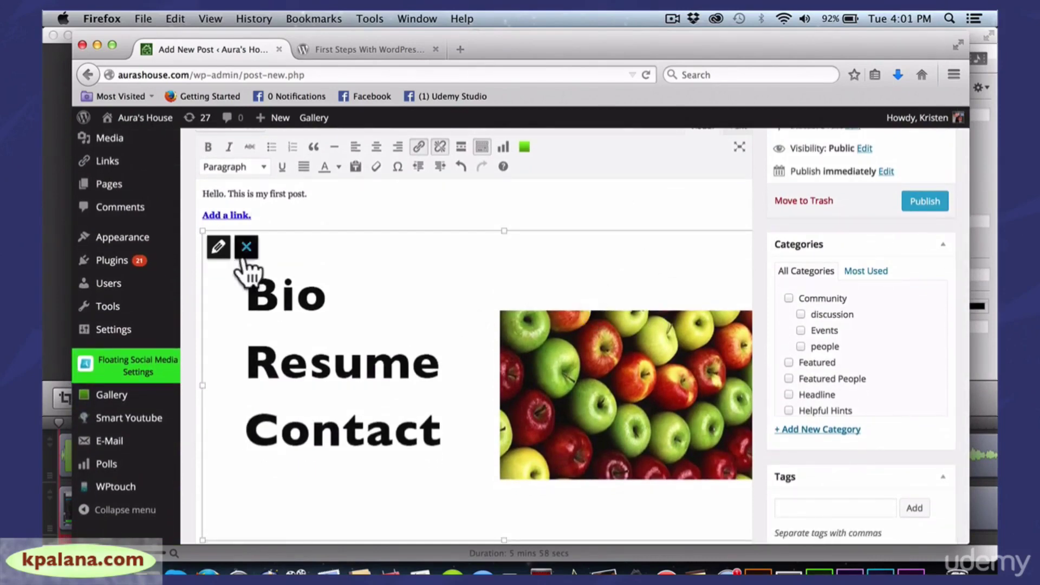
left_click(219, 248)
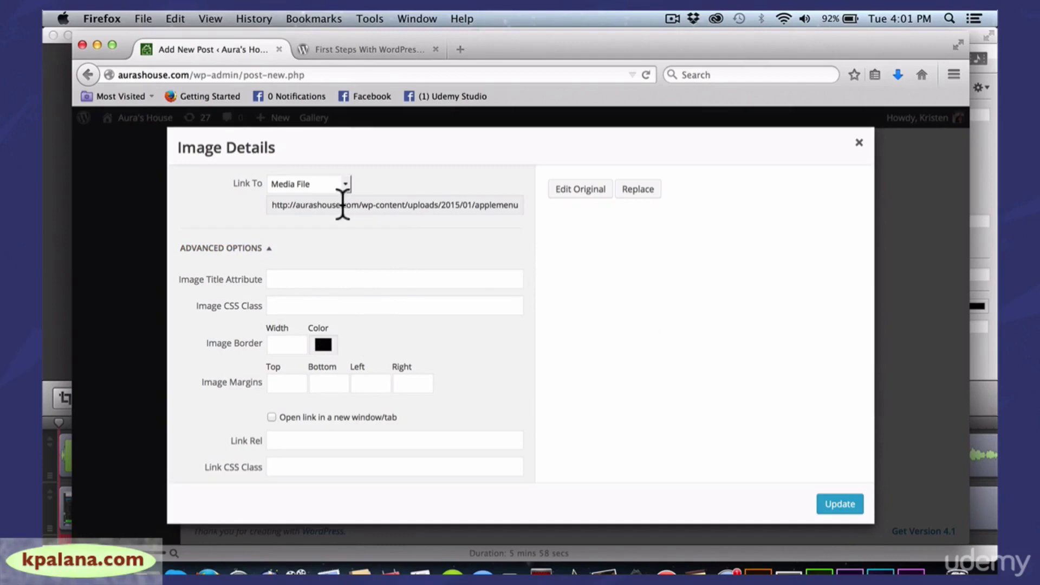
Set the applemenu image to align left at Medium 300 × 154, linked to a Custom URL
left_click(411, 205)
scroll(411, 162, "up", 5)
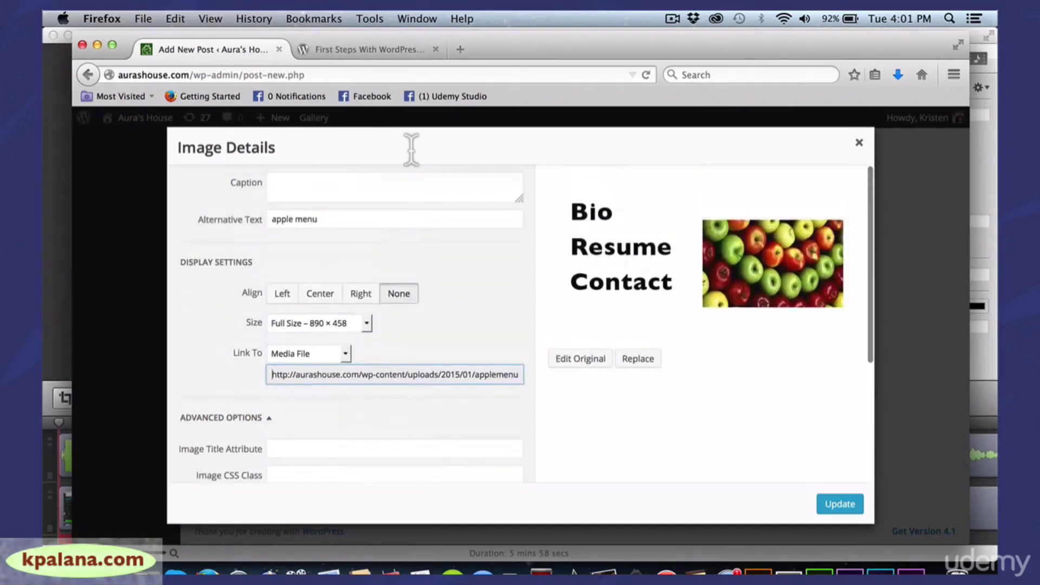
left_click(542, 290)
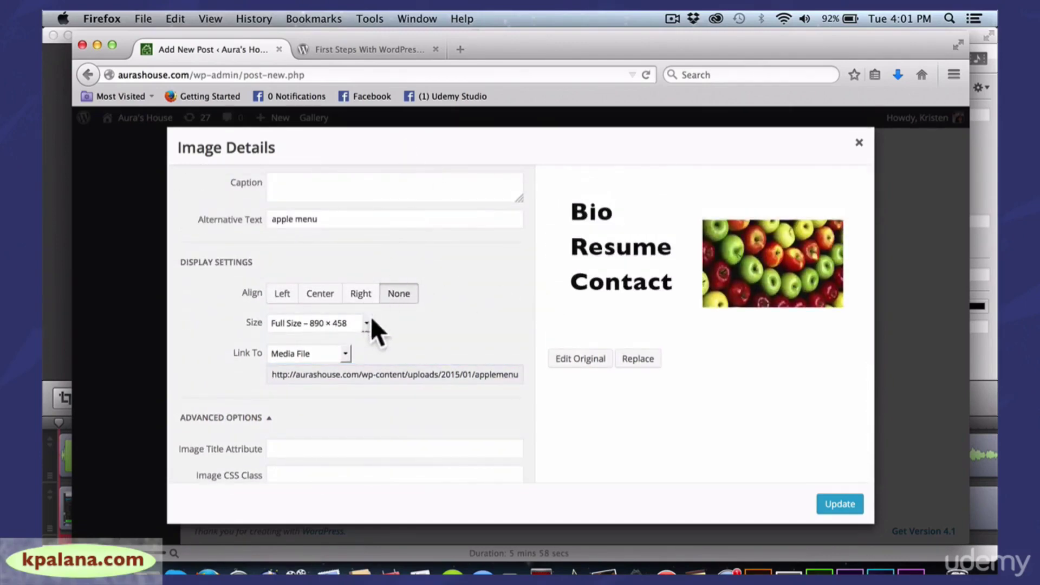
left_click(282, 295)
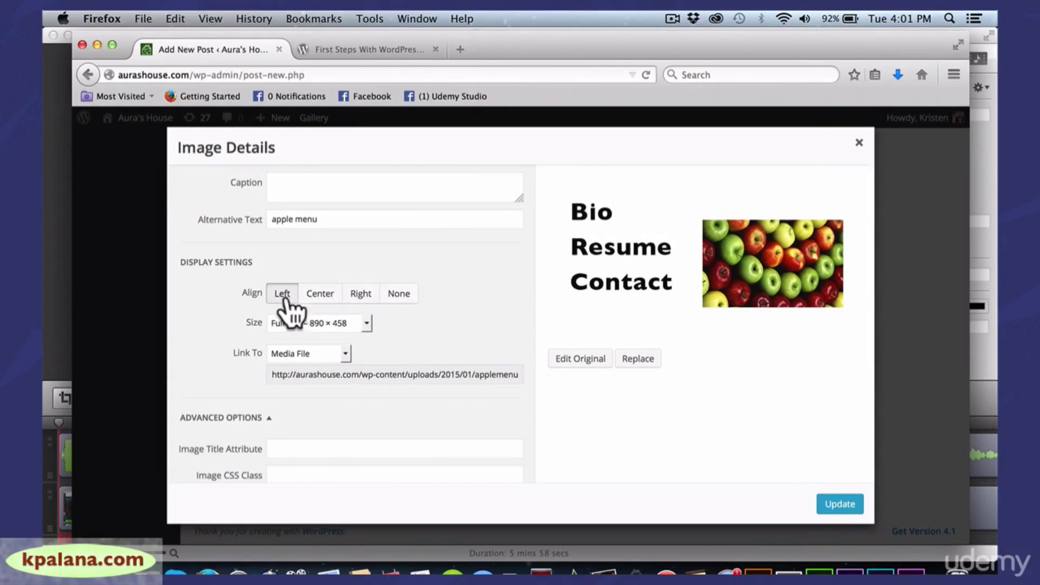
left_click(362, 323)
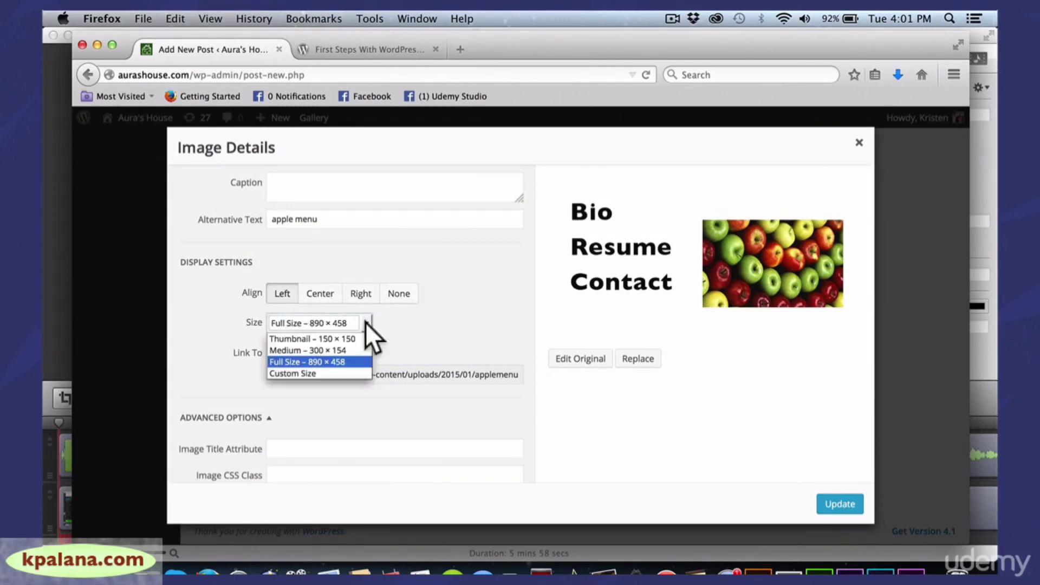
left_click(343, 349)
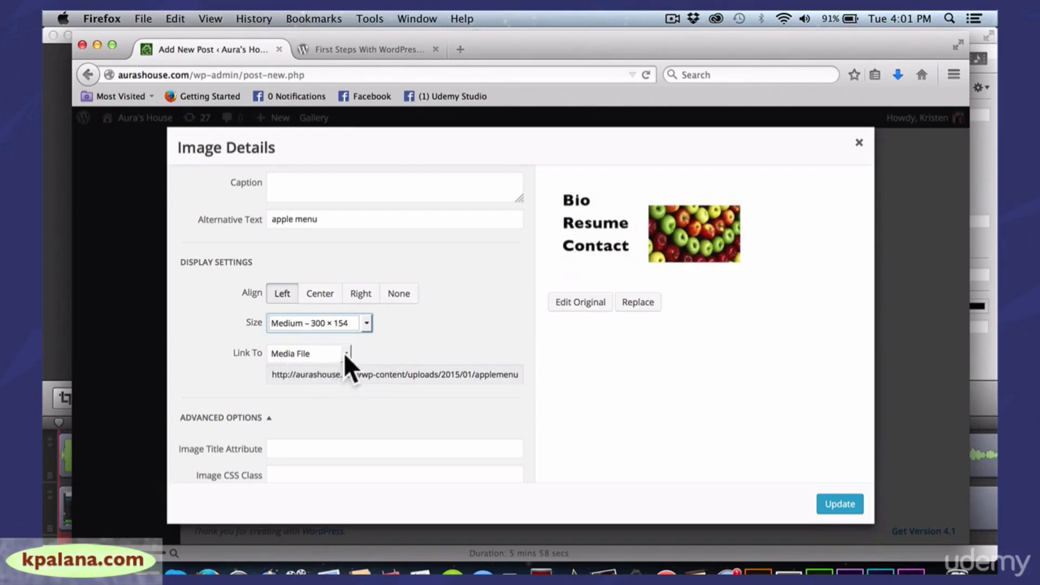
left_click(343, 352)
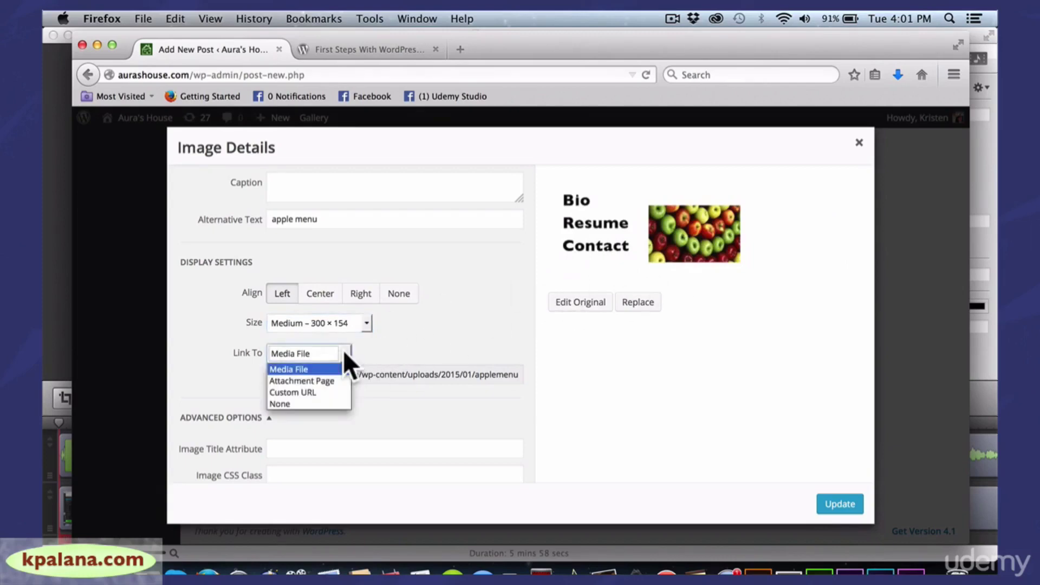
left_click(327, 392)
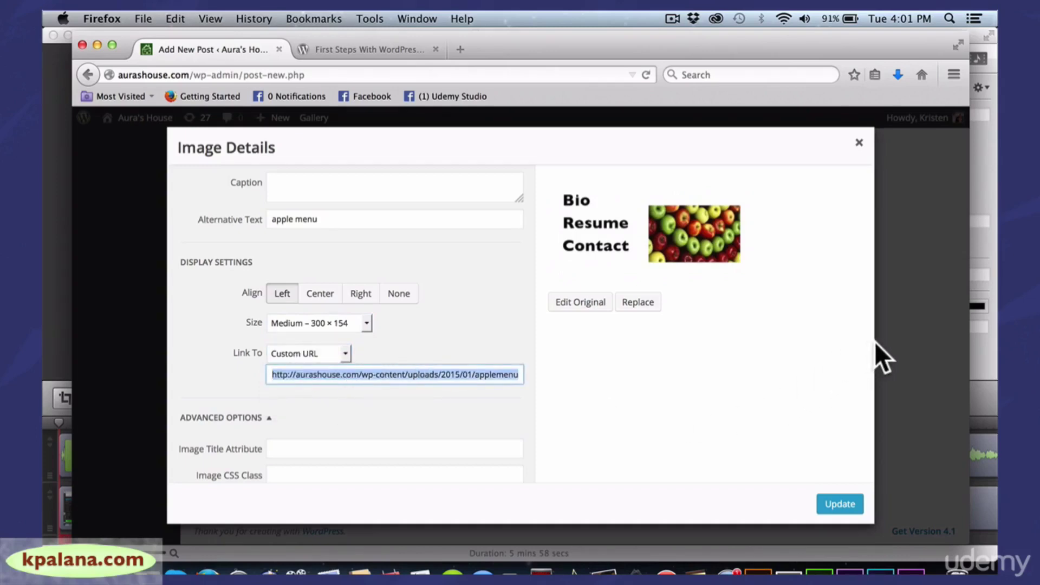
left_click_drag(597, 402, 593, 521)
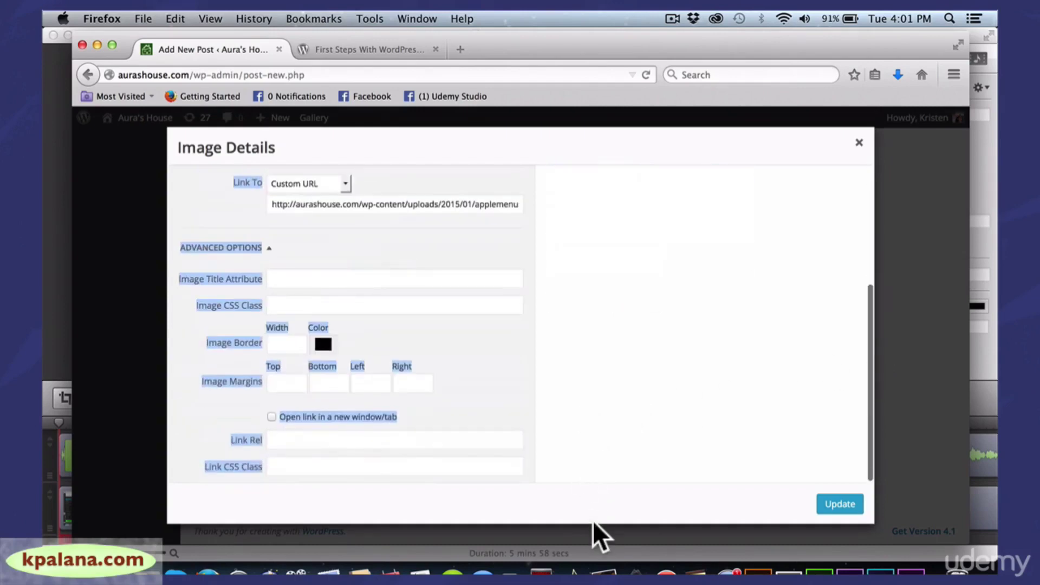
Give the image border width 1 and margins of 5 top, 5 bottom and 20 right
left_click(628, 463)
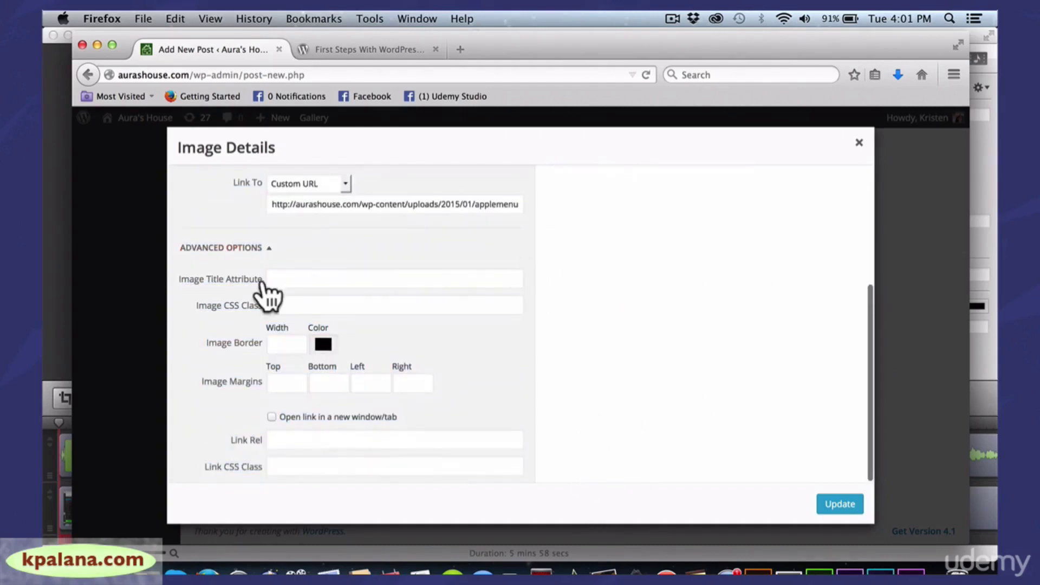
left_click(275, 344)
type("1")
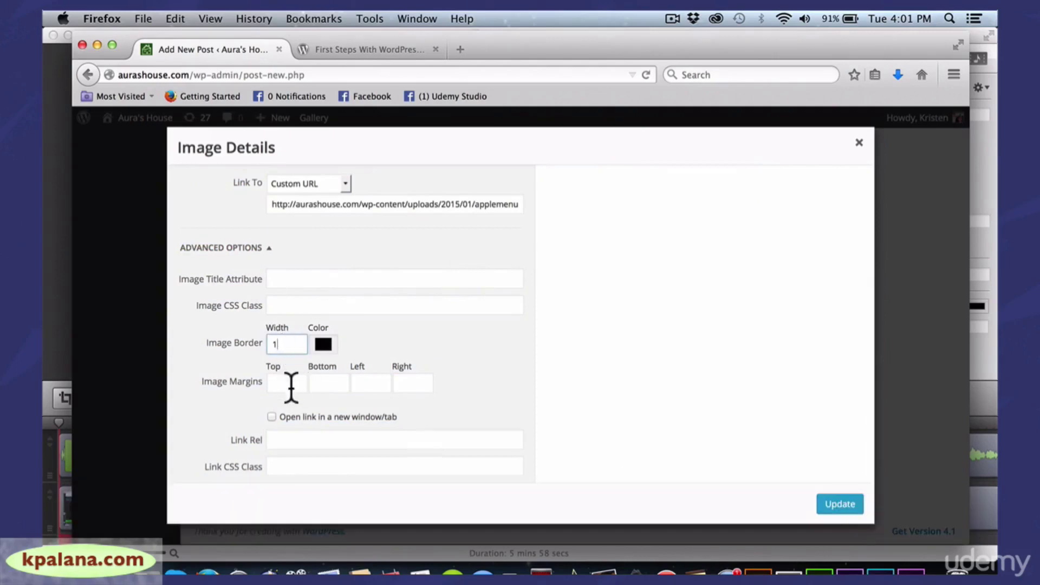
left_click(296, 385)
type("5")
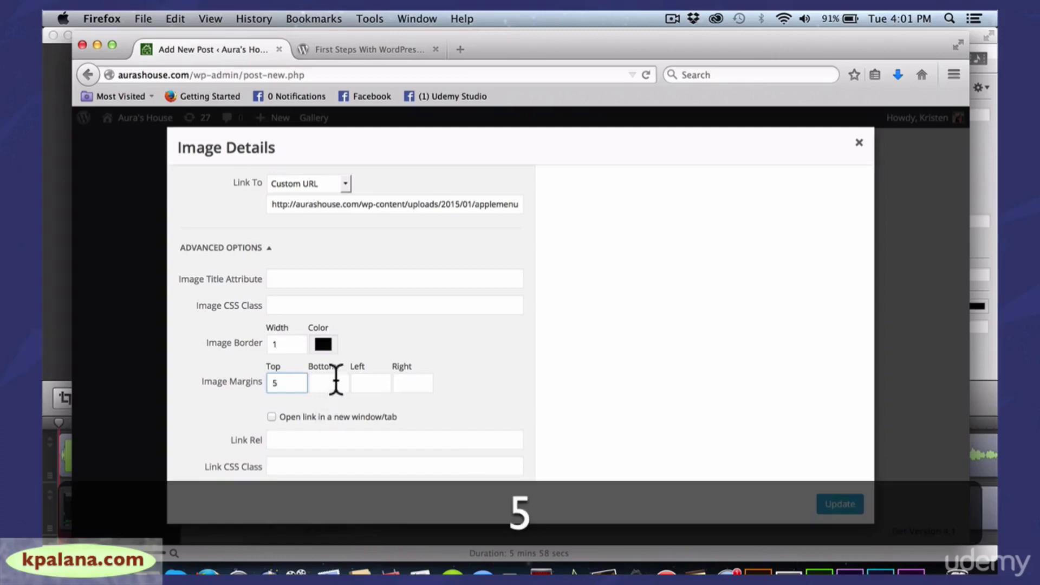
left_click(336, 381)
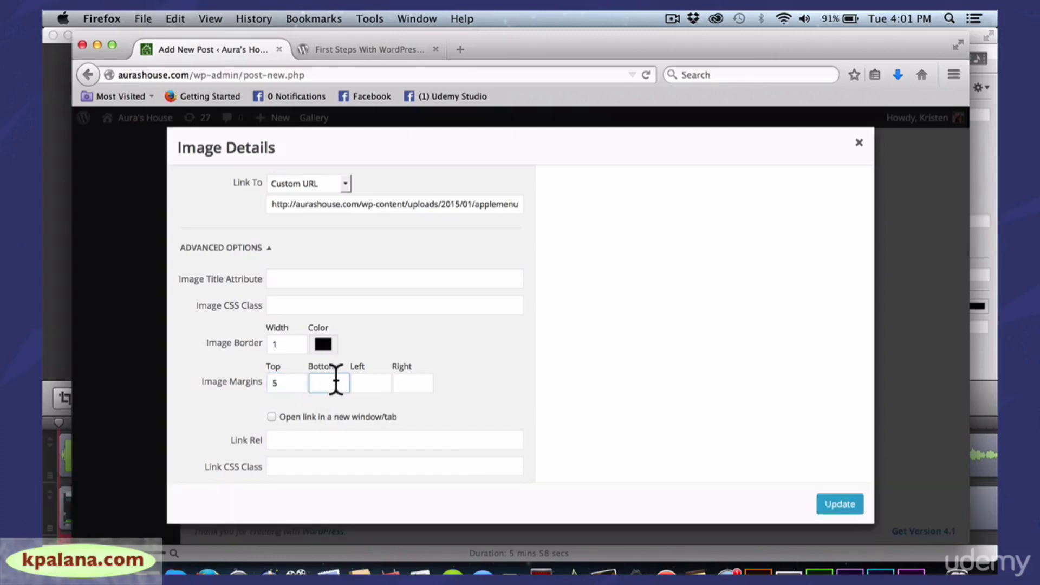
type("5")
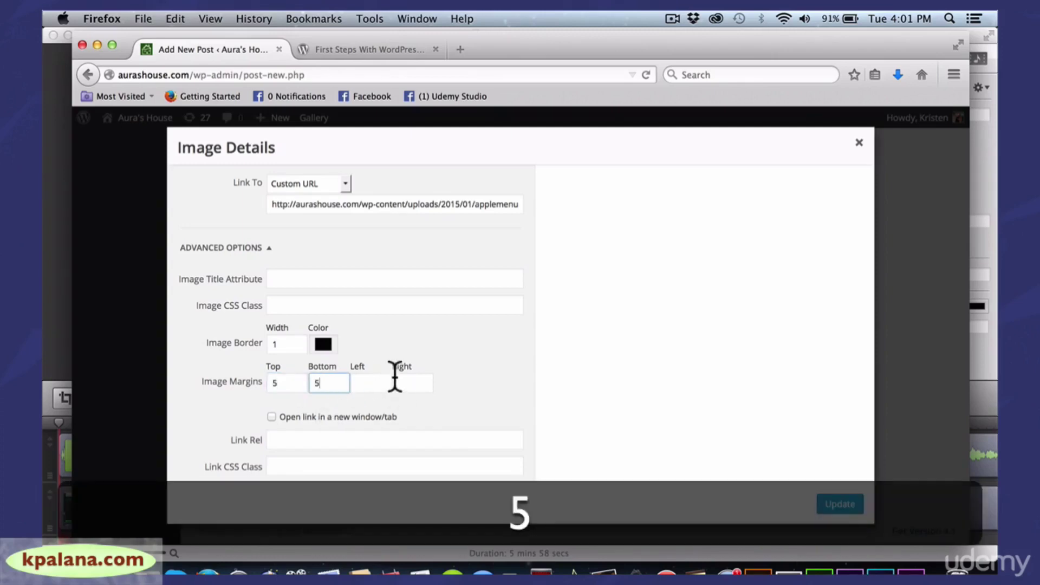
left_click(381, 383)
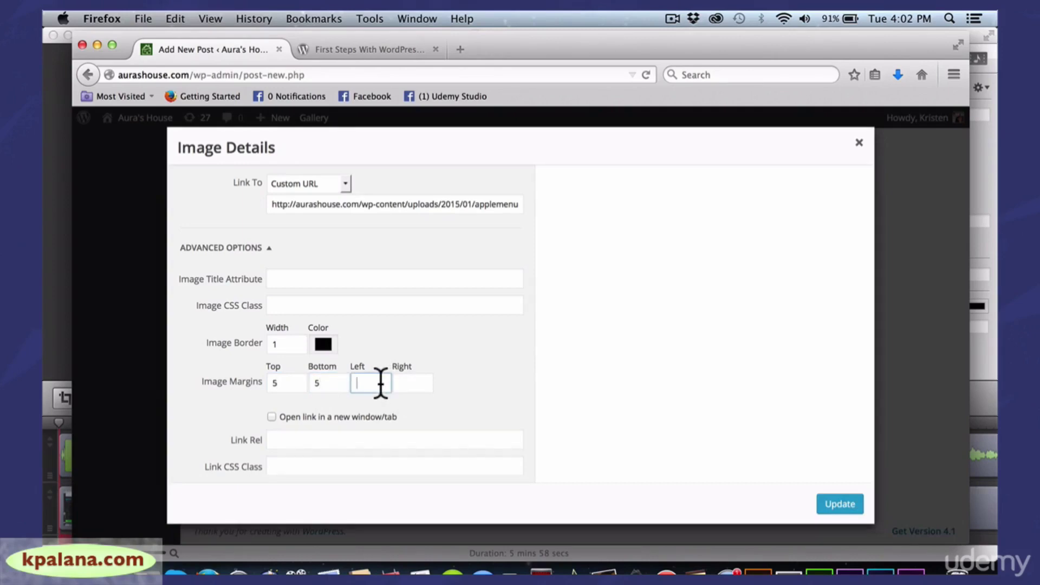
left_click(412, 383)
type("2")
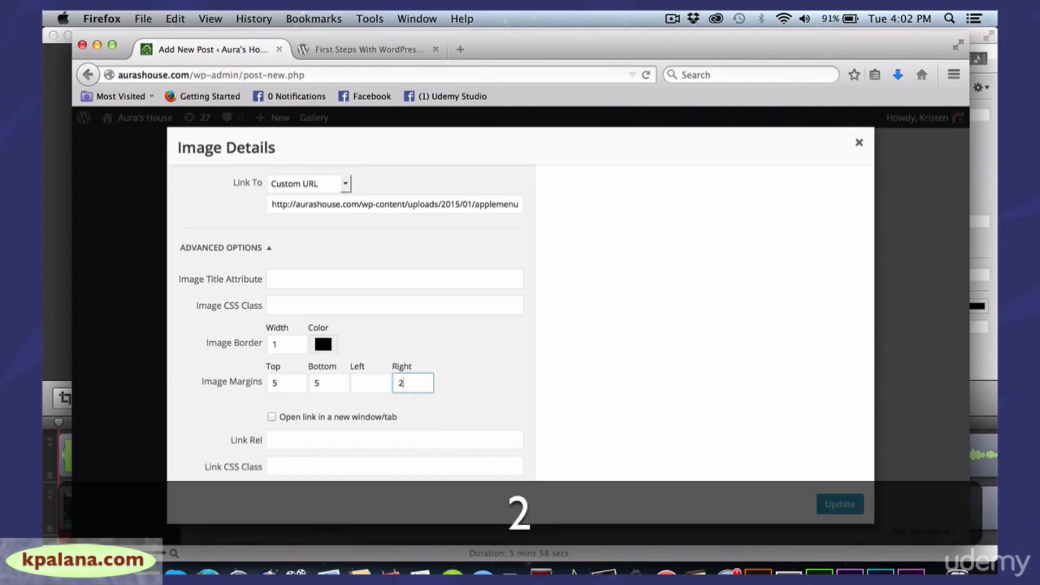
type("0")
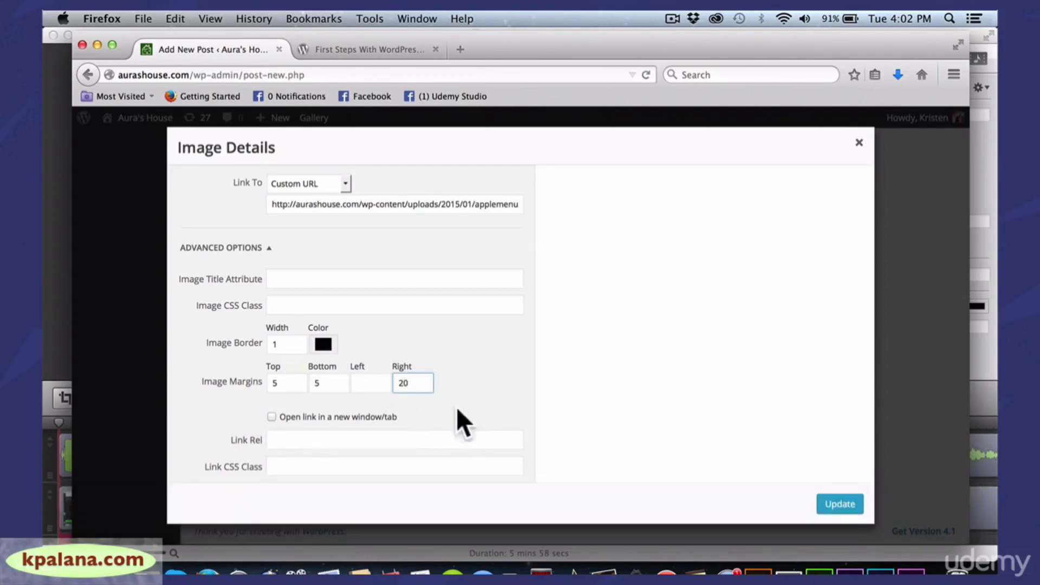
Apply the image settings and type three lines of filler text beside the left-aligned image
left_click(839, 506)
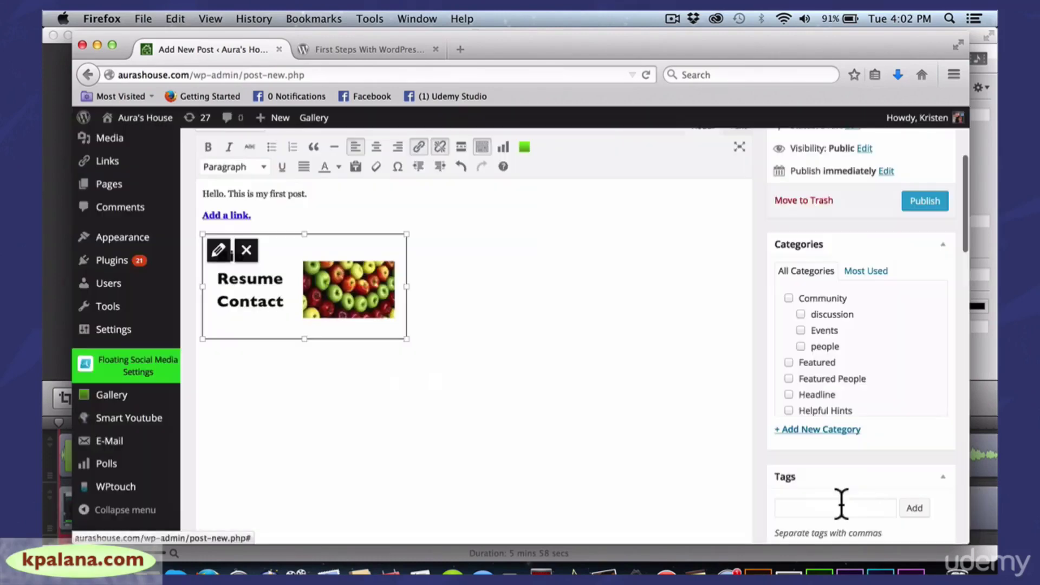
left_click(624, 388)
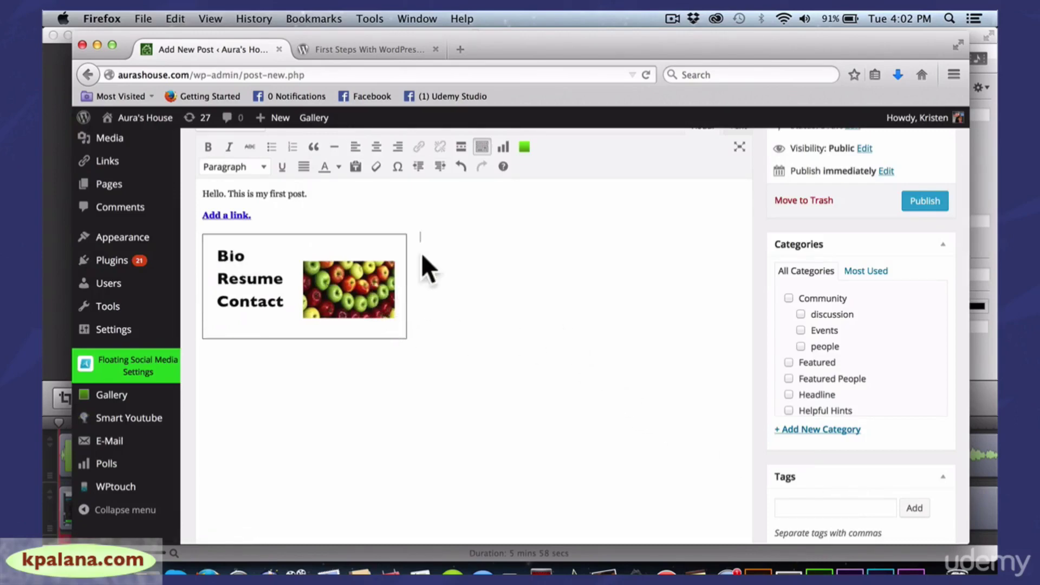
type("hihilohilhihjil")
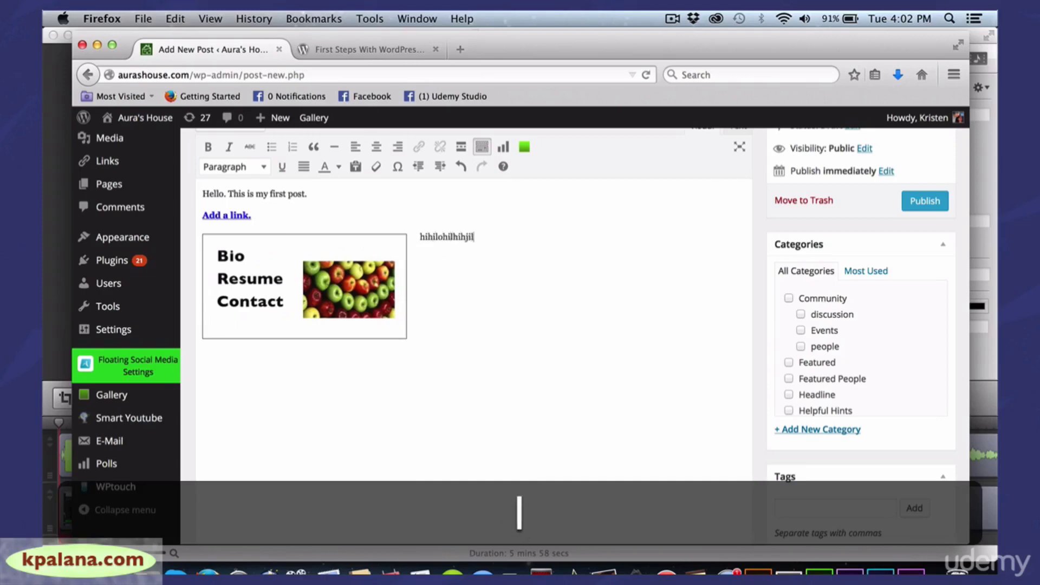
key("Return")
type("ihiohohio")
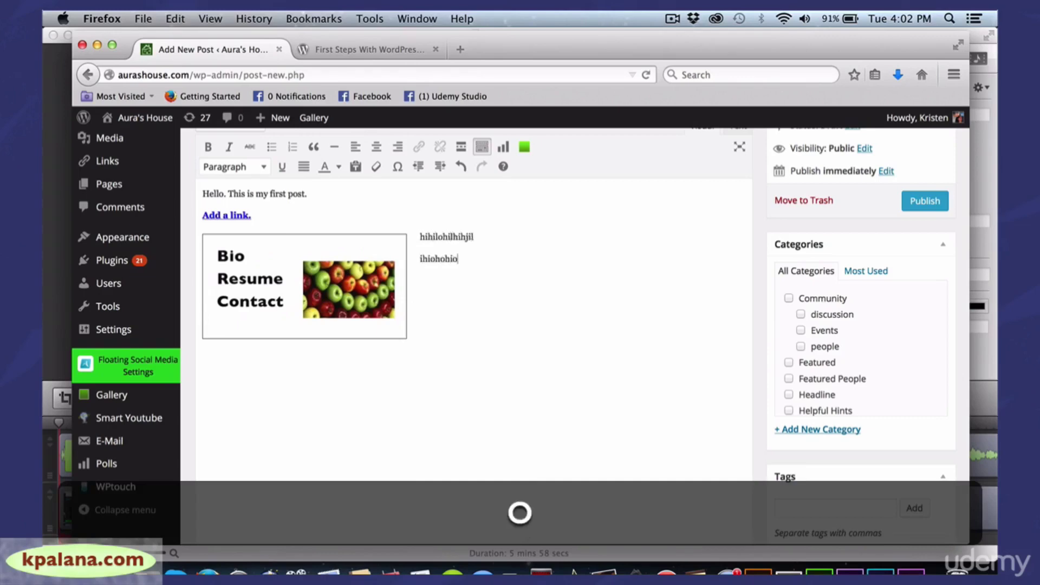
key("Return")
type("hughoghiuohio")
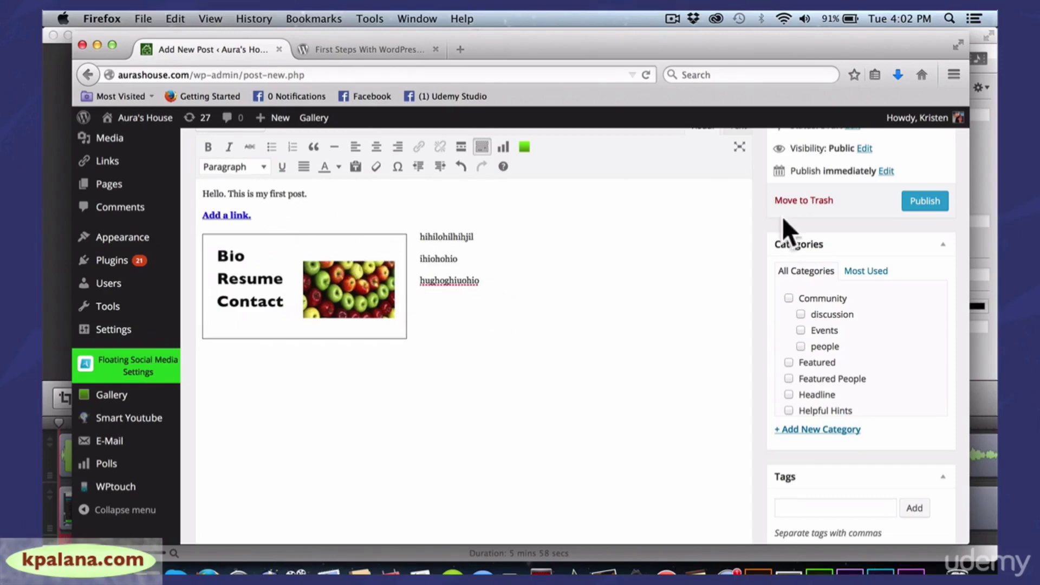
left_click_drag(974, 211, 949, 211)
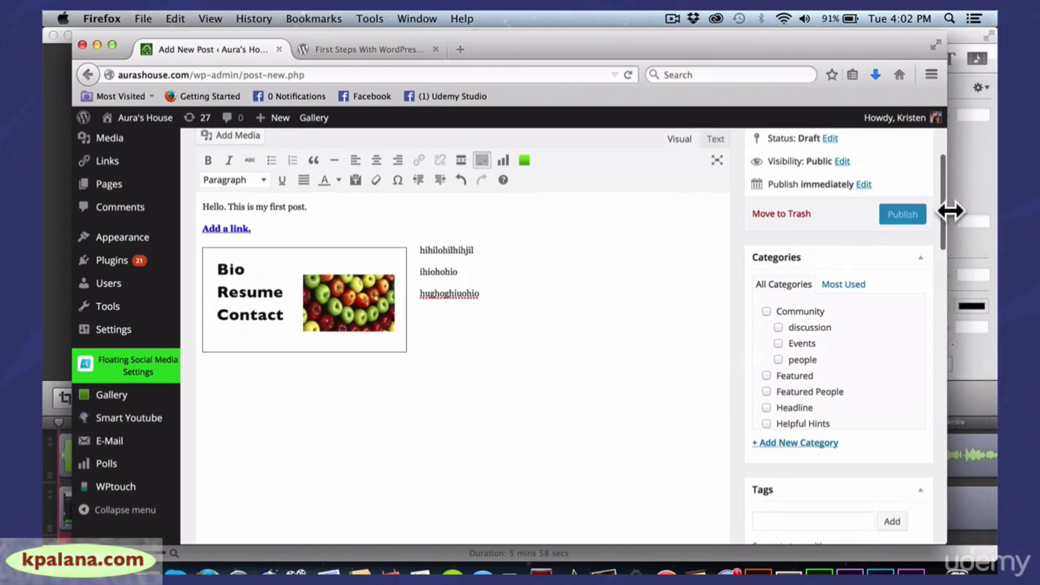
scroll(947, 216, "up", 3)
scroll(943, 185, "up", 3)
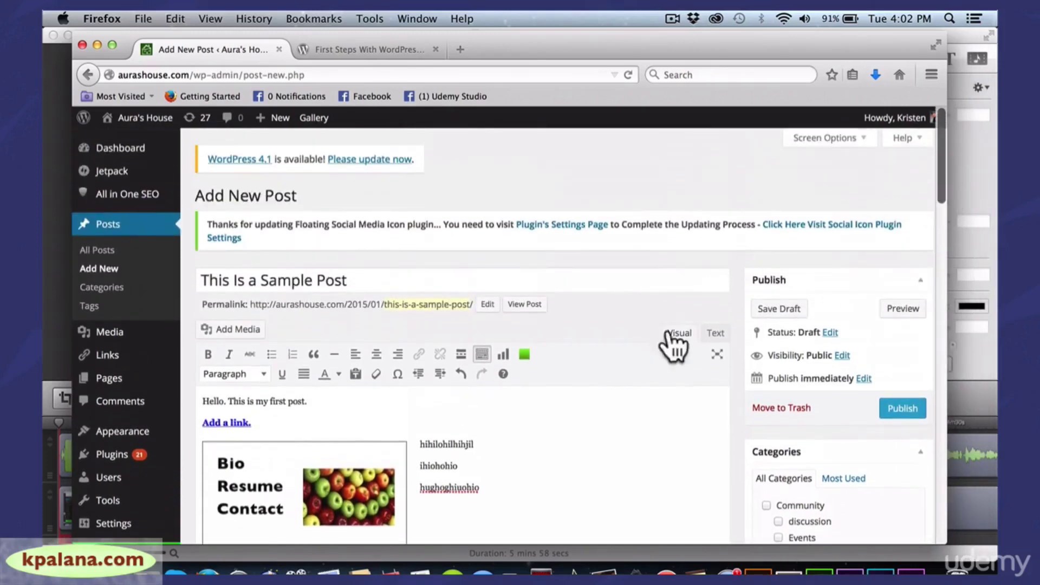
left_click(714, 334)
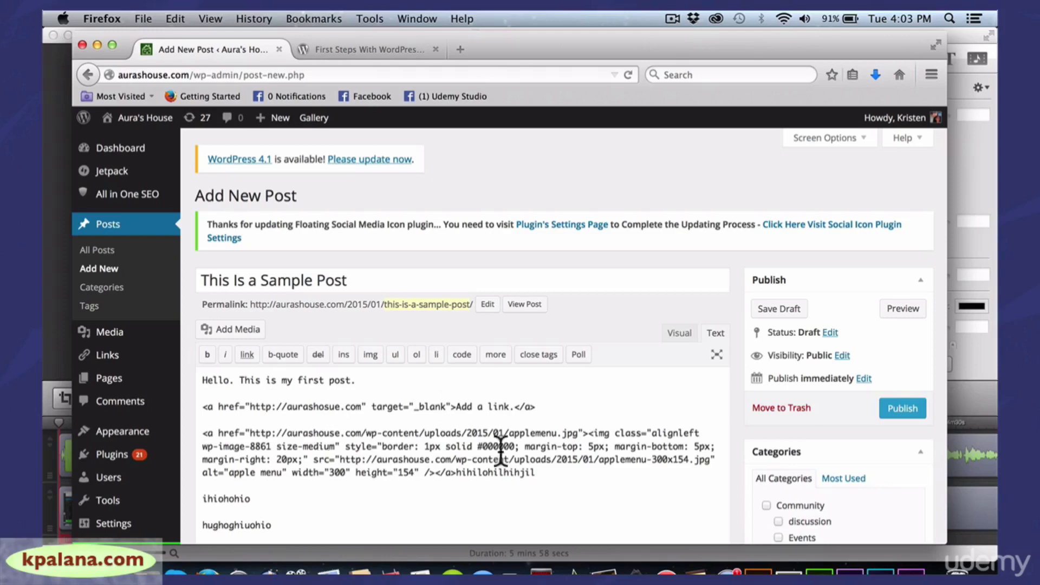
left_click(678, 335)
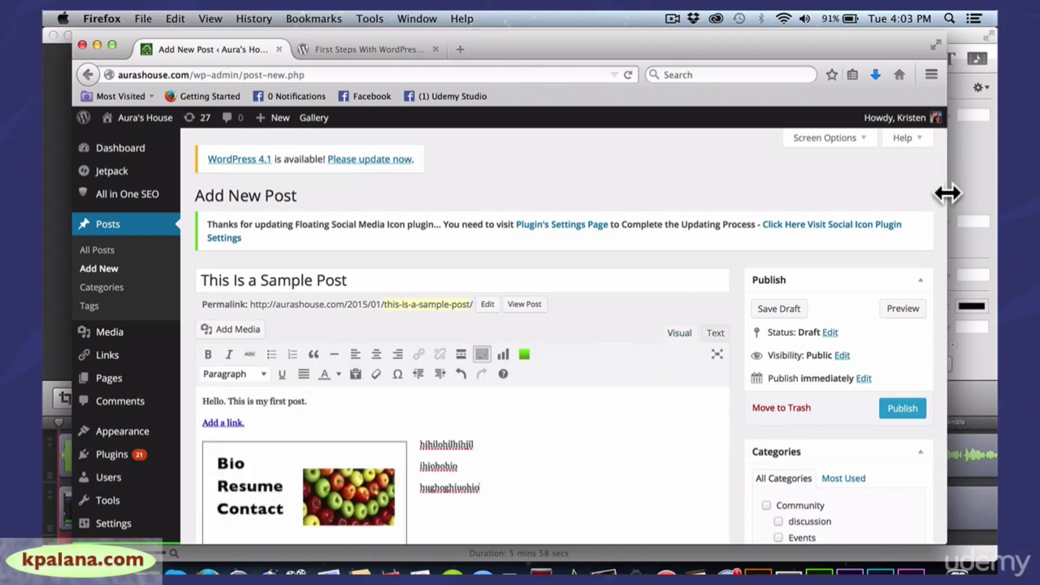
left_click_drag(947, 193, 960, 192)
left_click_drag(957, 208, 958, 232)
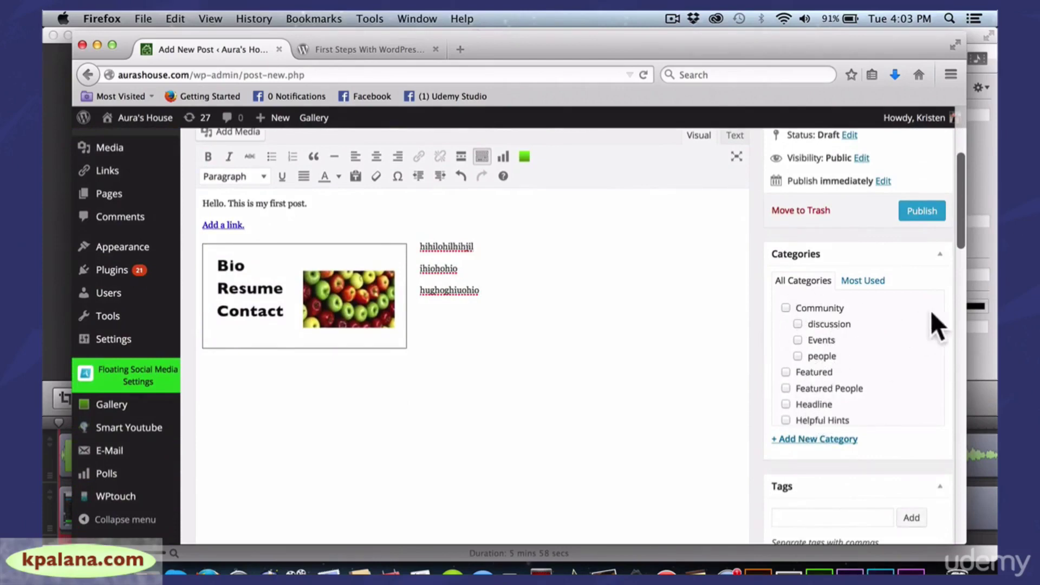
File the post under Community and its people subcategory, then scroll down to the Tags box
left_click(785, 309)
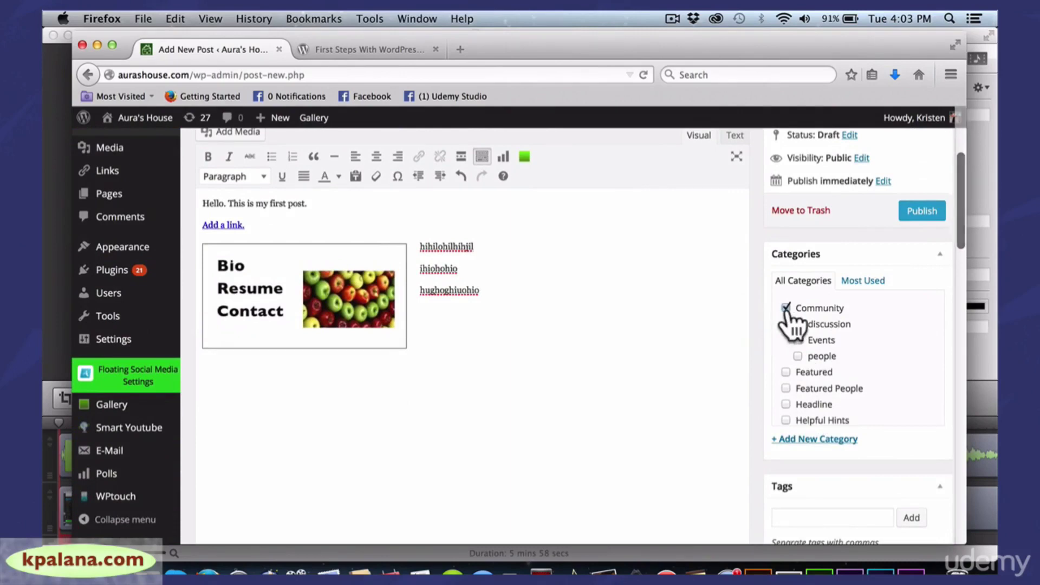
left_click(797, 357)
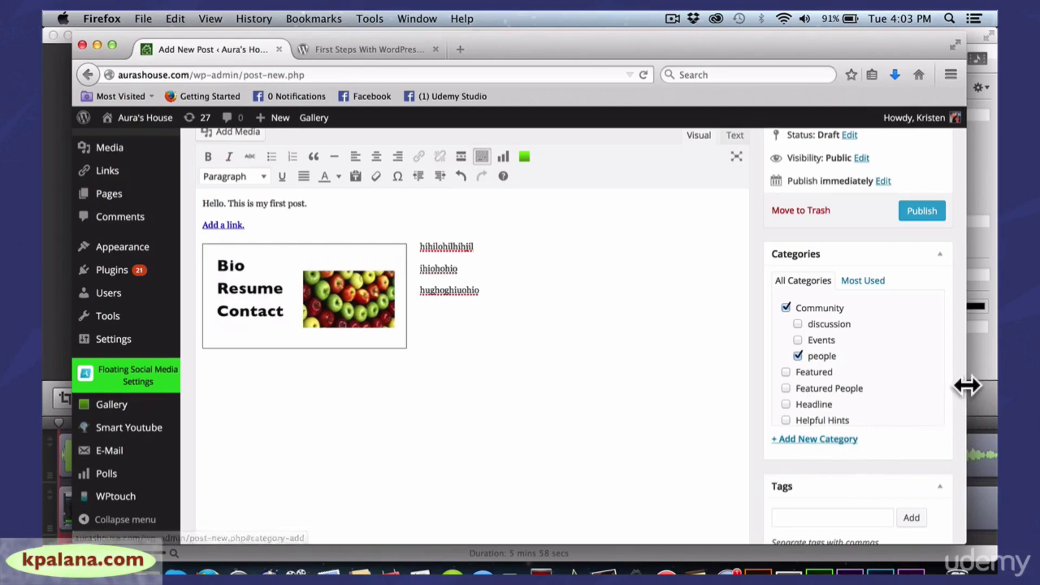
left_click_drag(966, 384, 963, 384)
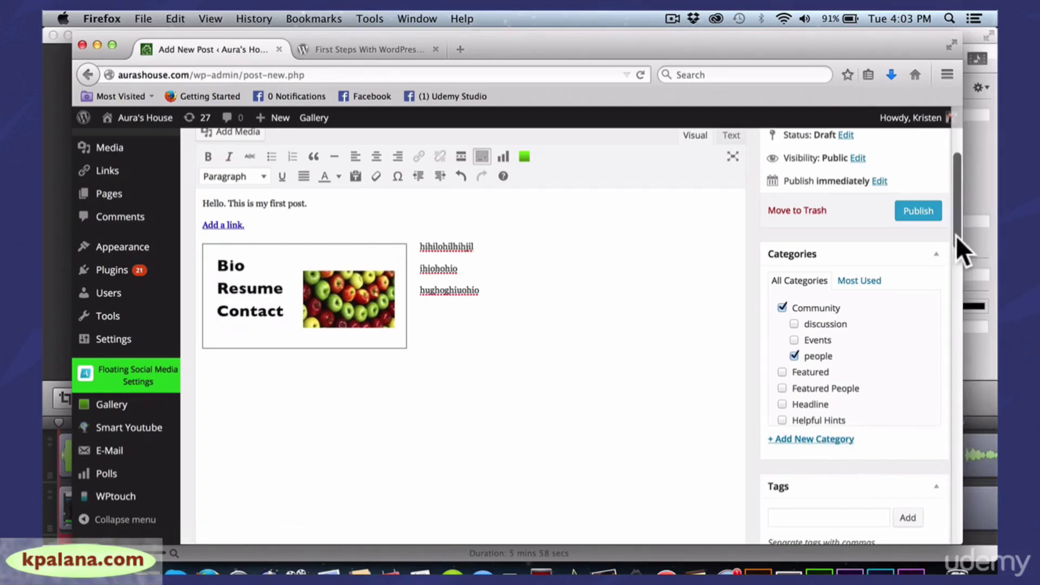
left_click_drag(955, 235, 955, 284)
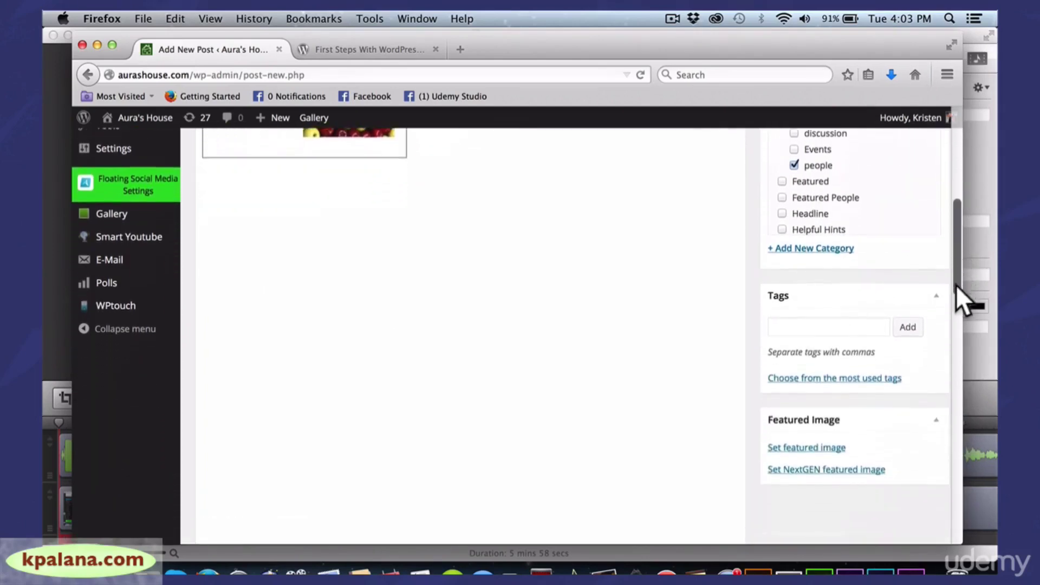
Type the tag 'post' in the Tags box, then delete it again
left_click(817, 318)
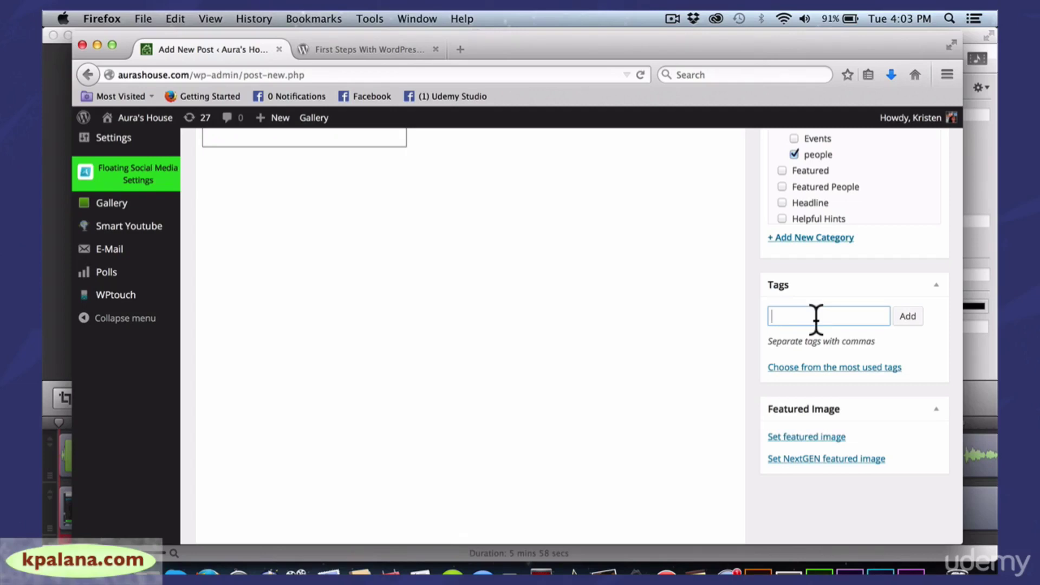
type("post")
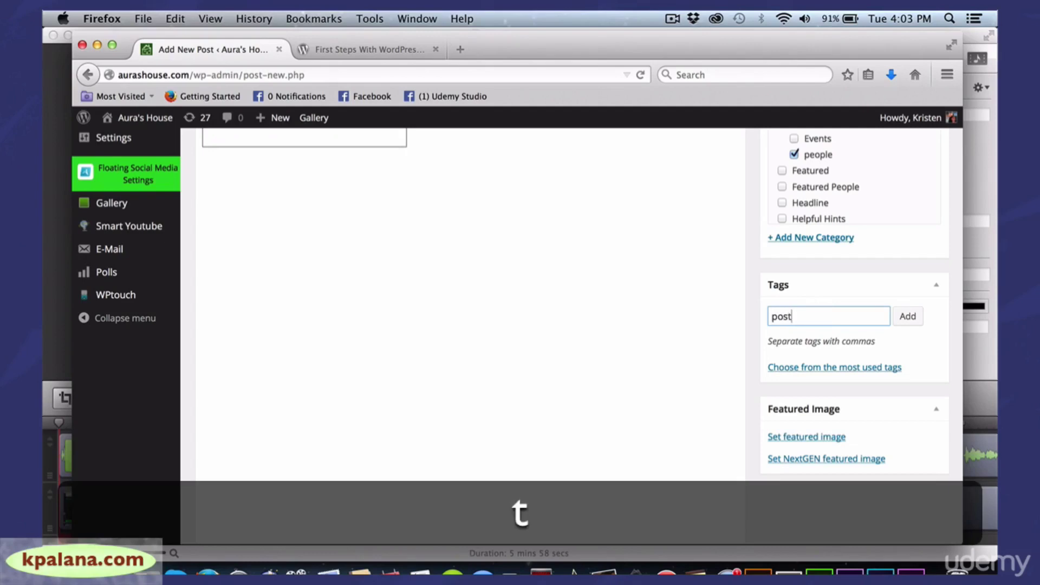
key("BackSpace")
type("t,")
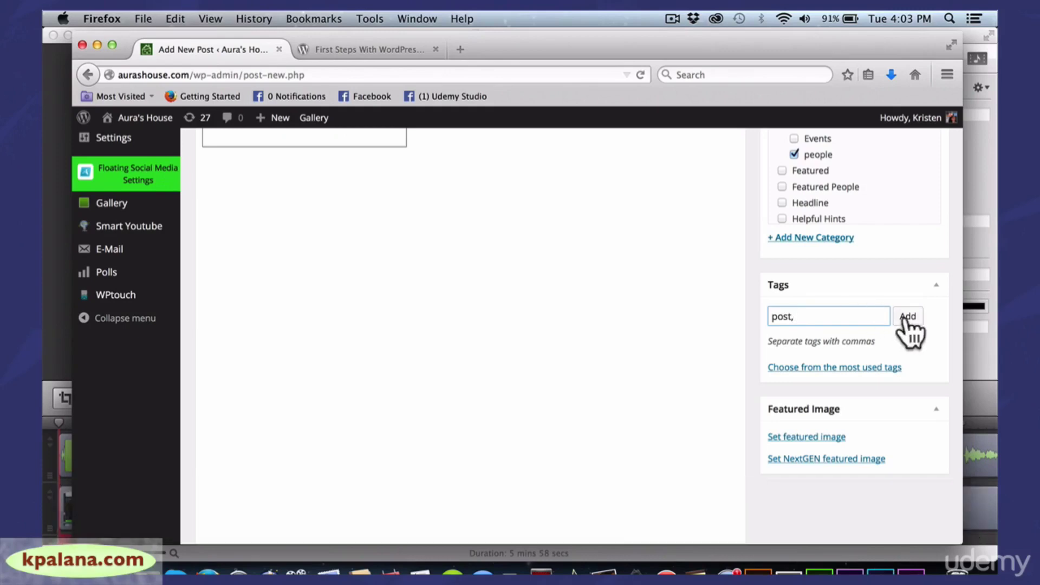
key("BackSpace")
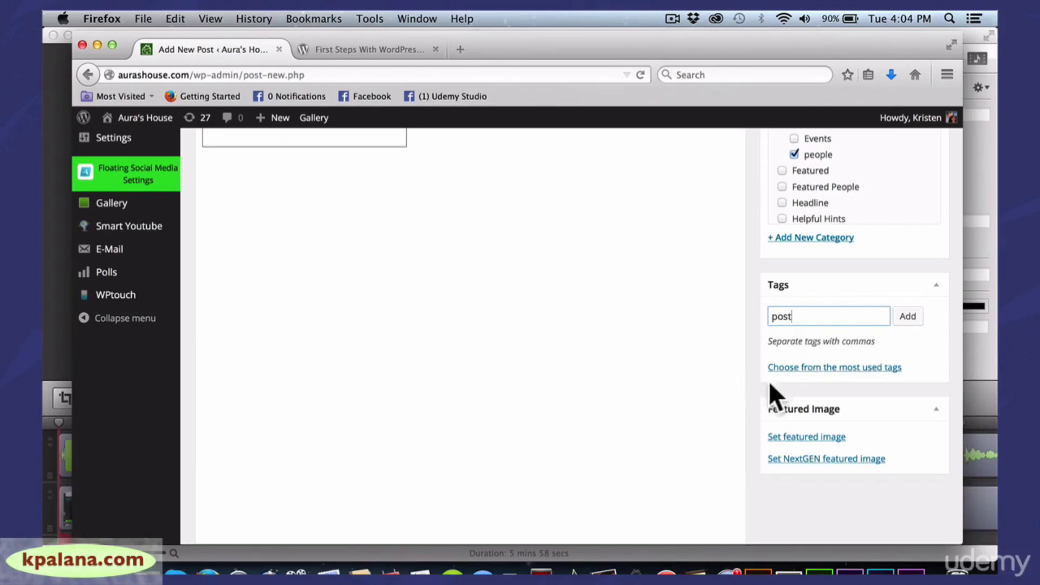
key("BackSpace")
key("BackSpace")
key("BackSpace")
key("BackSpace")
Add the most-used tags income generation, Guatemala and Central America to the post
left_click(843, 369)
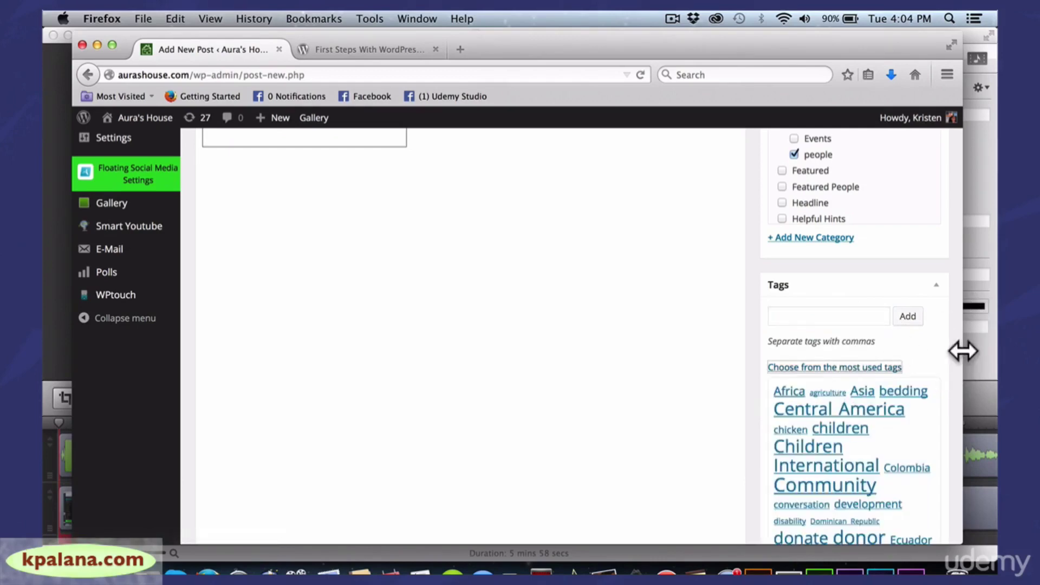
left_click_drag(963, 351, 978, 351)
left_click_drag(973, 278, 957, 337)
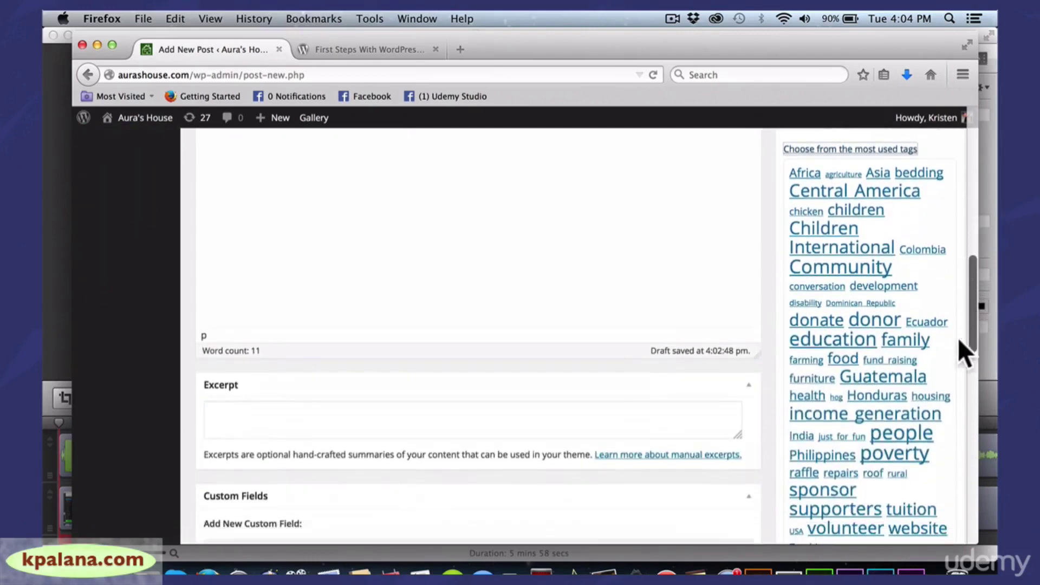
left_click(897, 419)
left_click(878, 414)
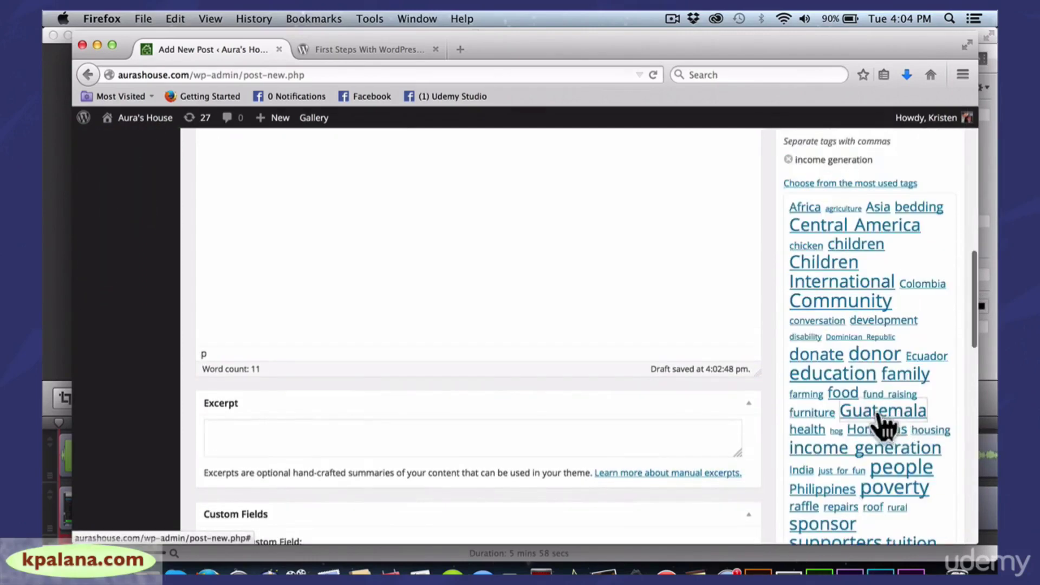
left_click(837, 227)
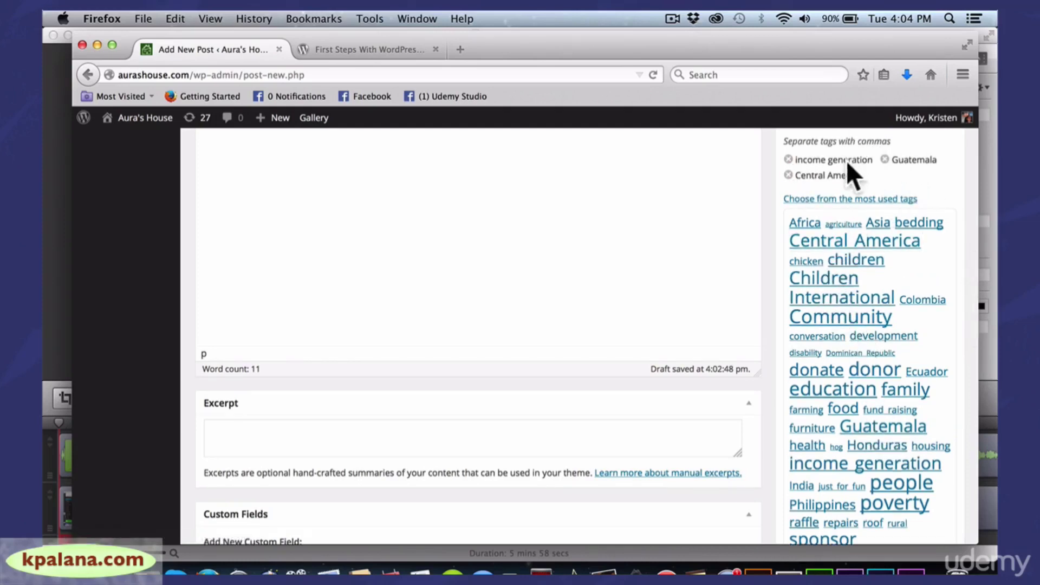
left_click_drag(983, 197, 968, 198)
left_click_drag(959, 272, 964, 131)
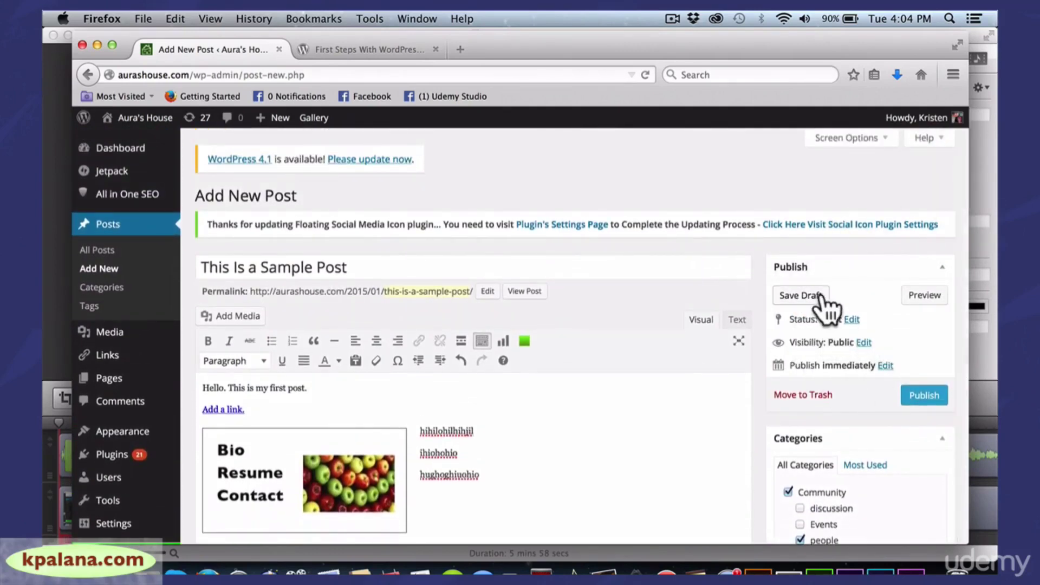
Preview 'This Is a Sample Post' in a new tab, then return to the Add New Post editor
left_click(926, 295)
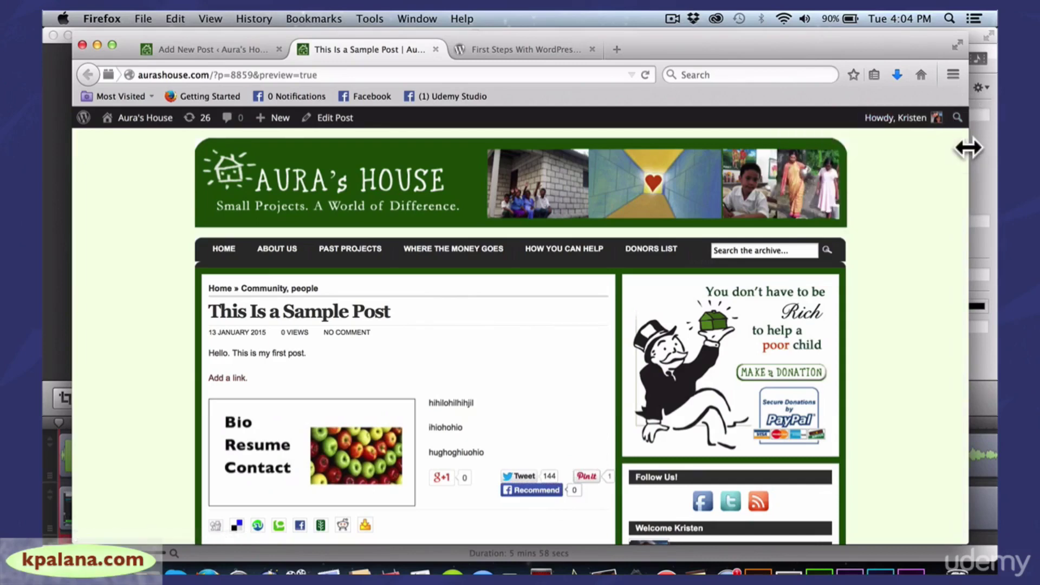
mouse_move(968, 147)
left_mouse_down()
mouse_move(959, 147)
mouse_move(959, 200)
mouse_move(961, 143)
left_mouse_up()
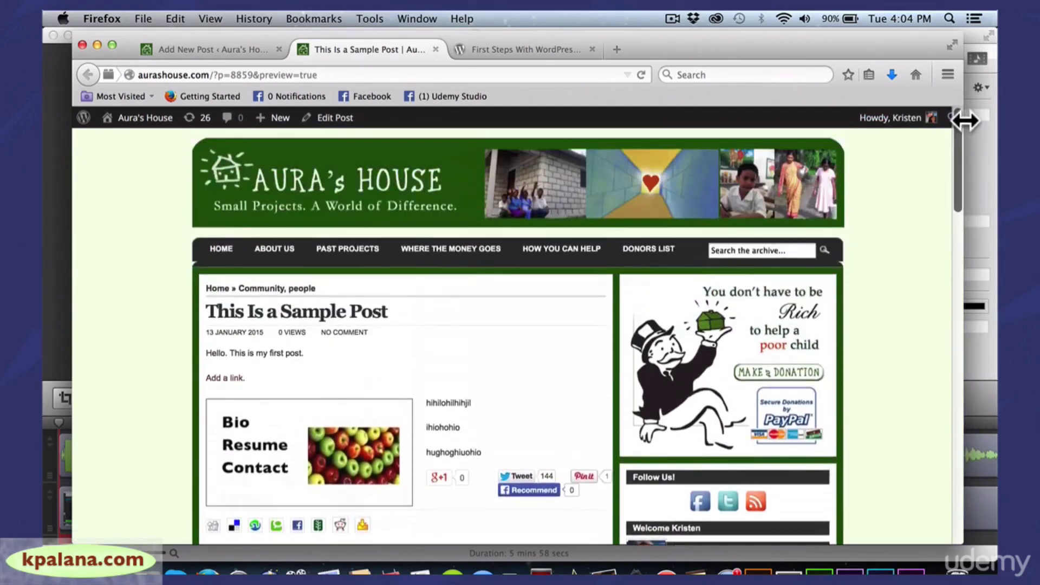
left_click(248, 48)
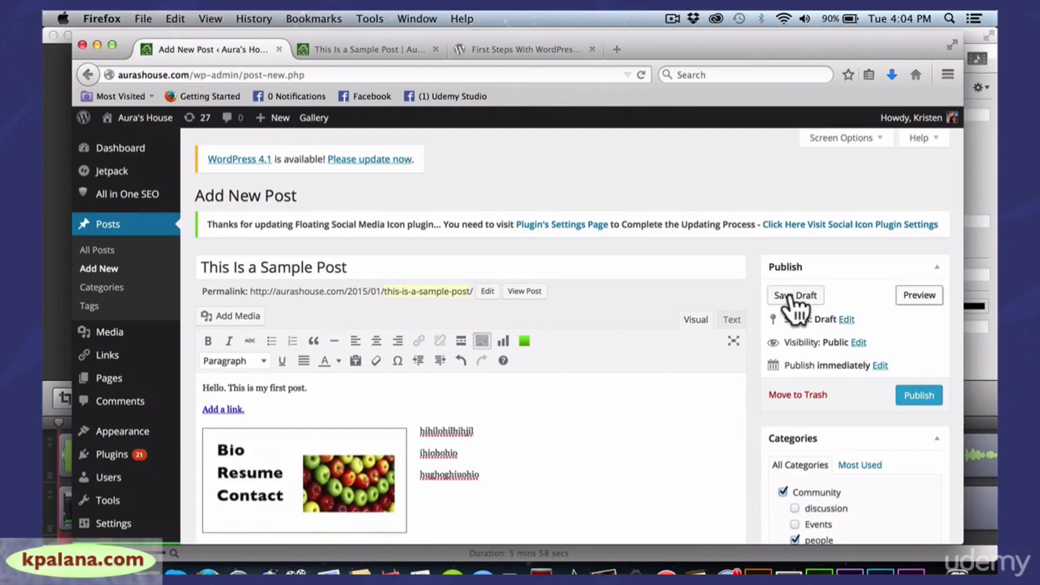
Set the post's visibility to Private and bring up its publish date and time fields
left_click(858, 343)
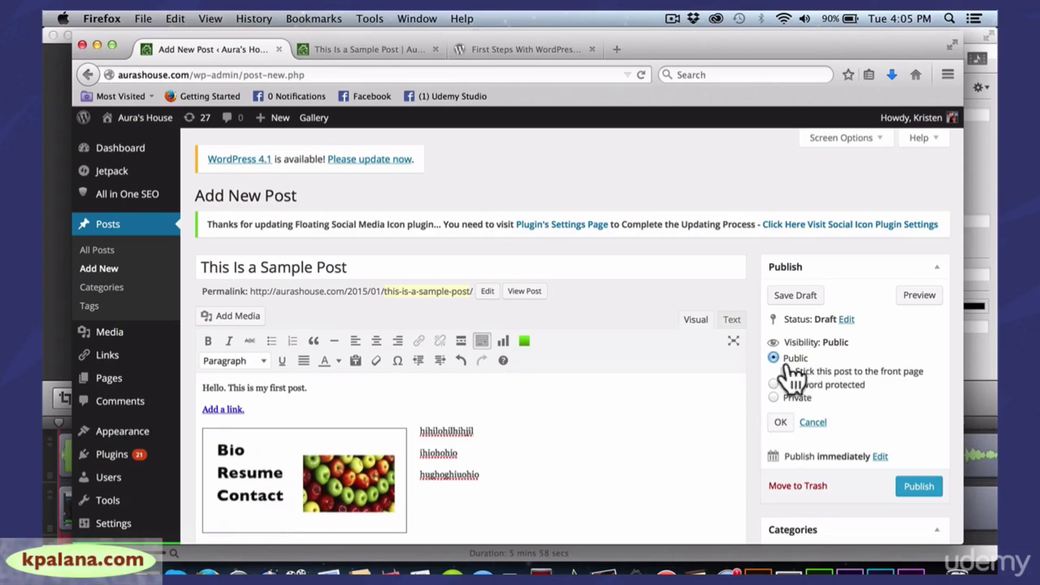
left_click(773, 397)
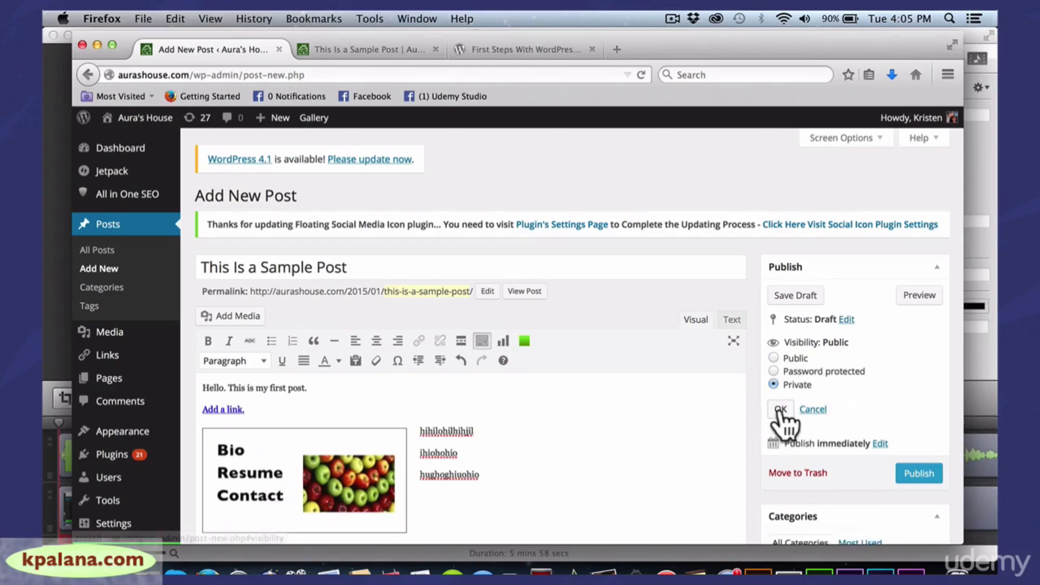
left_click(780, 408)
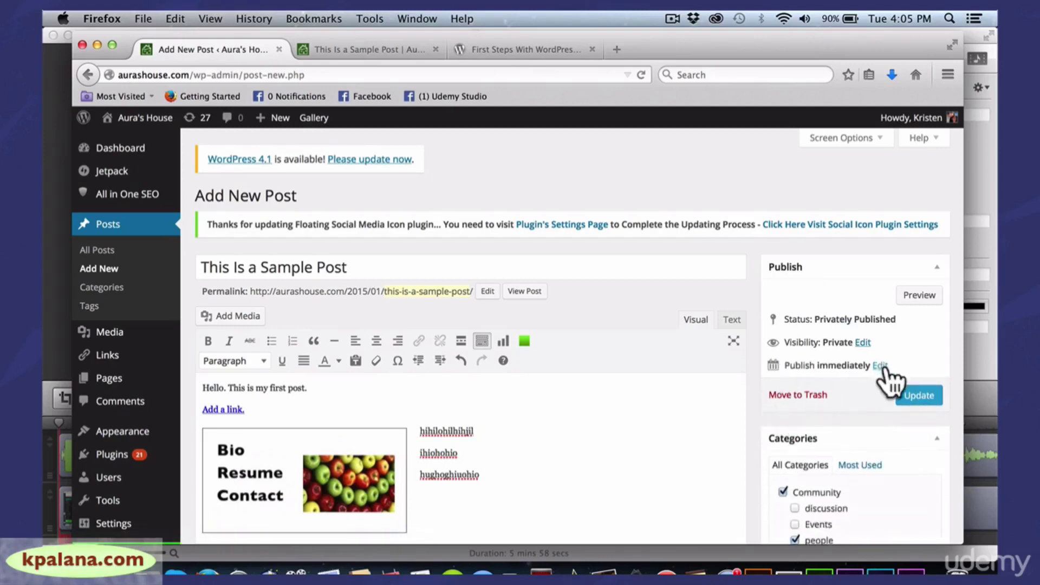
left_click(878, 366)
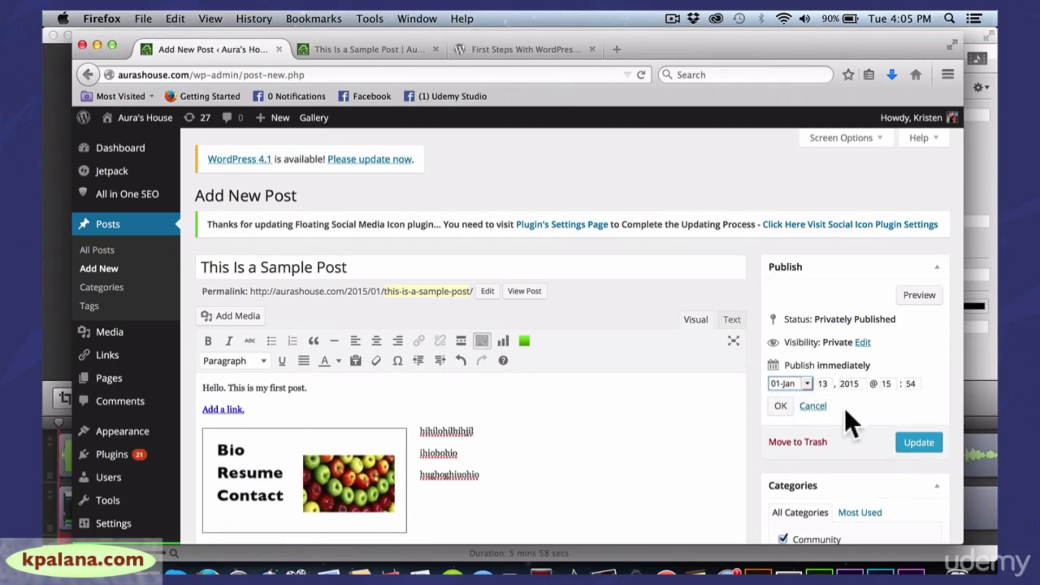
Discard the trial day change, confirm the January 13, 2015 publish date, and update the private post
left_click(807, 383)
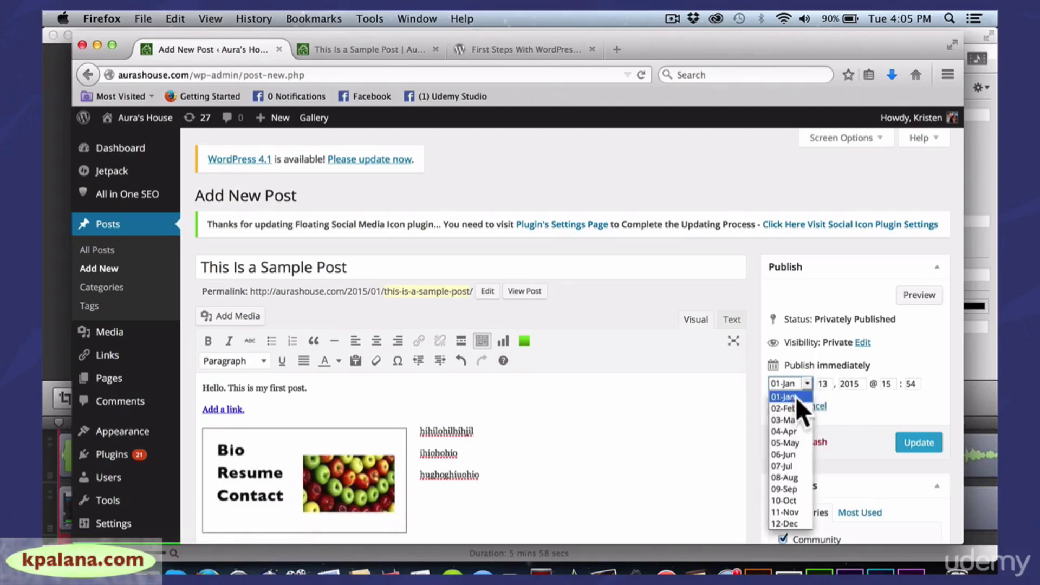
left_click(804, 382)
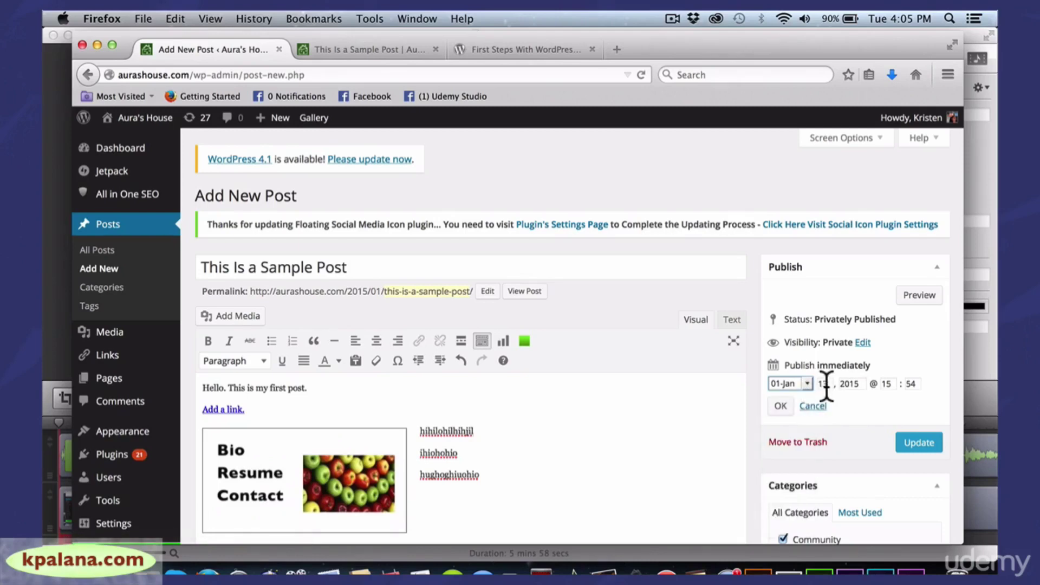
double_click(822, 383)
type("1")
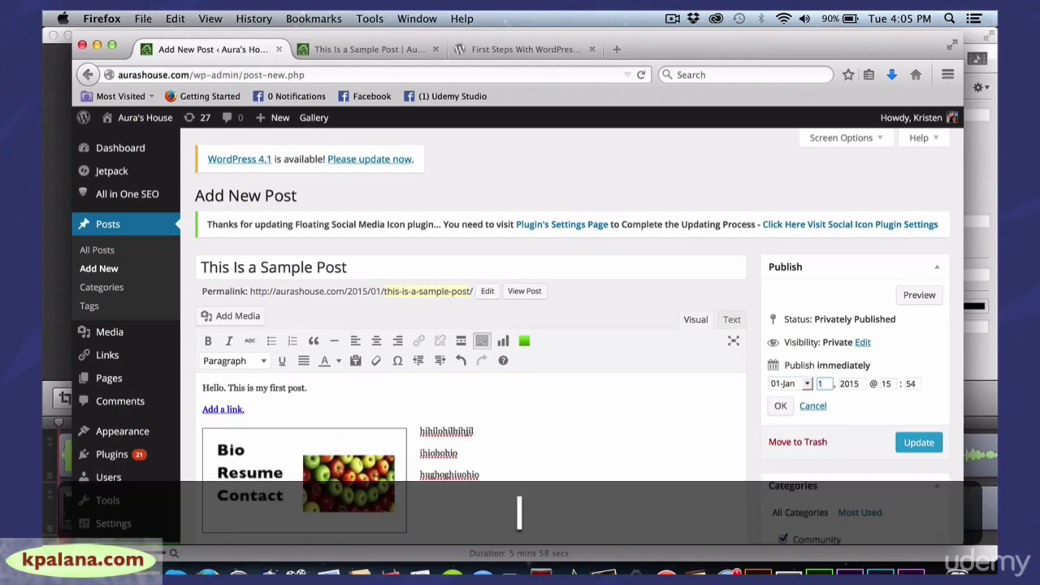
type("5")
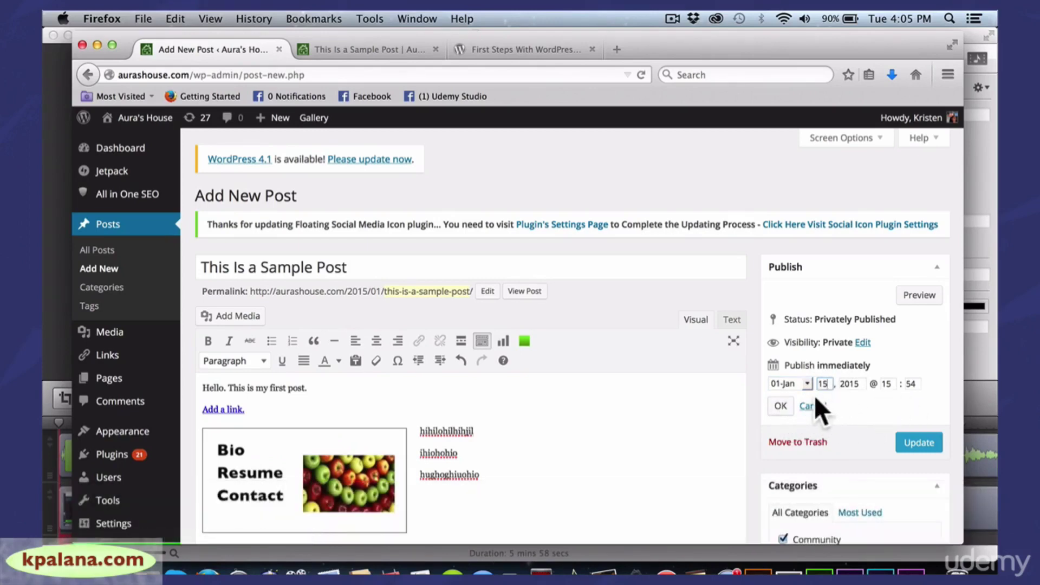
left_click(814, 406)
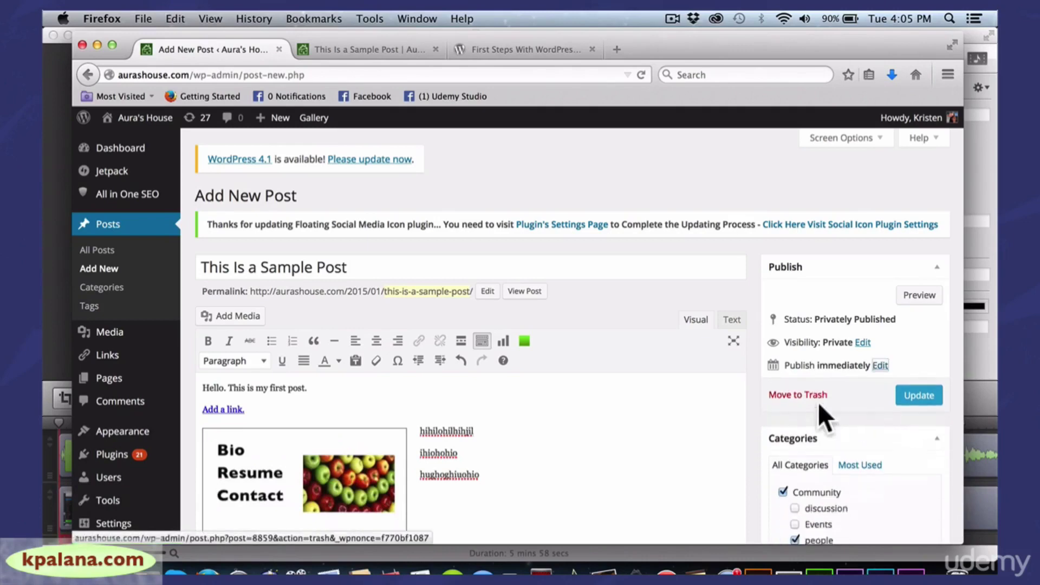
left_click(877, 366)
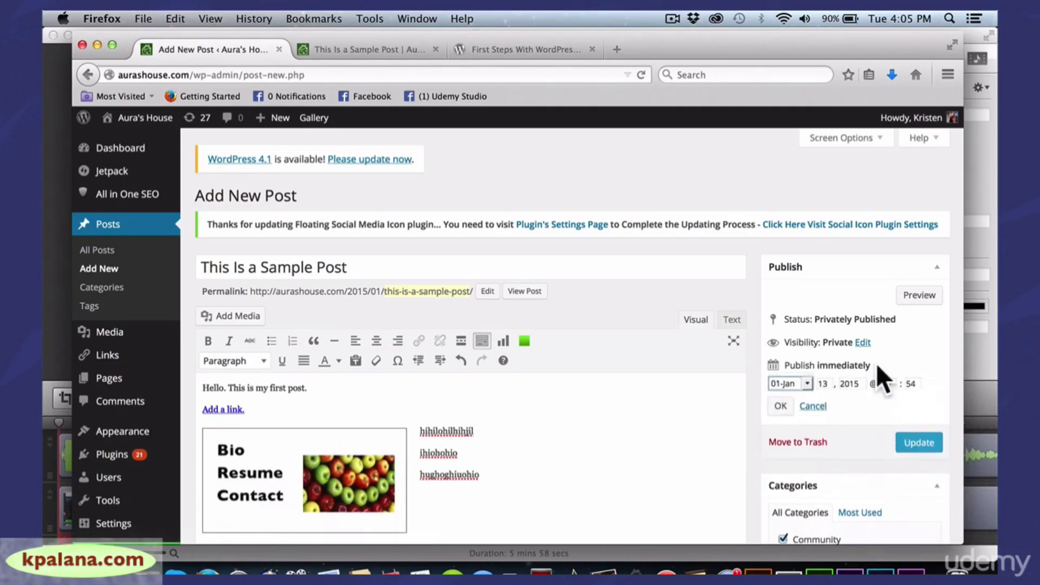
left_click(781, 406)
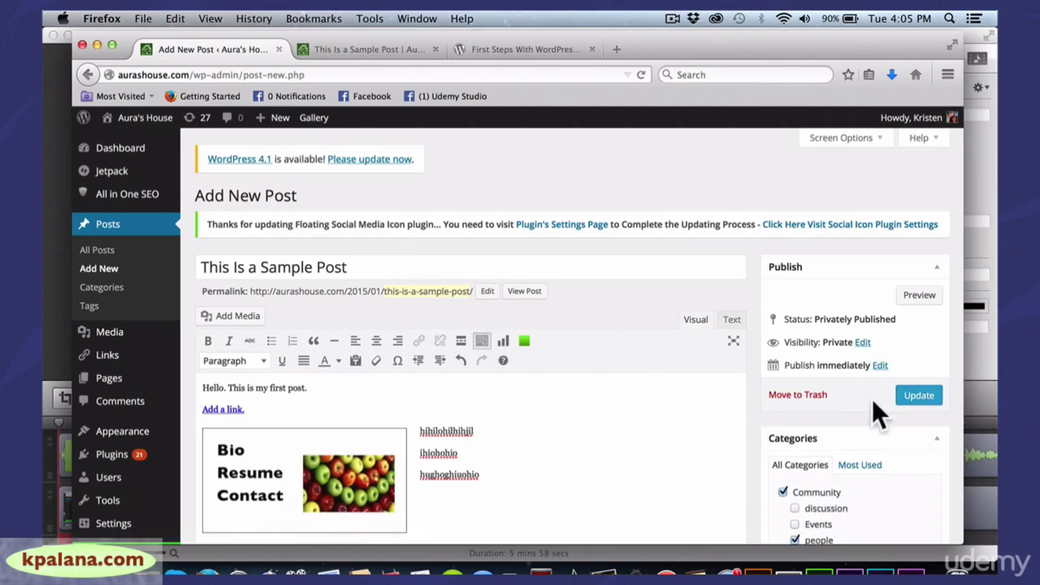
left_click(919, 397)
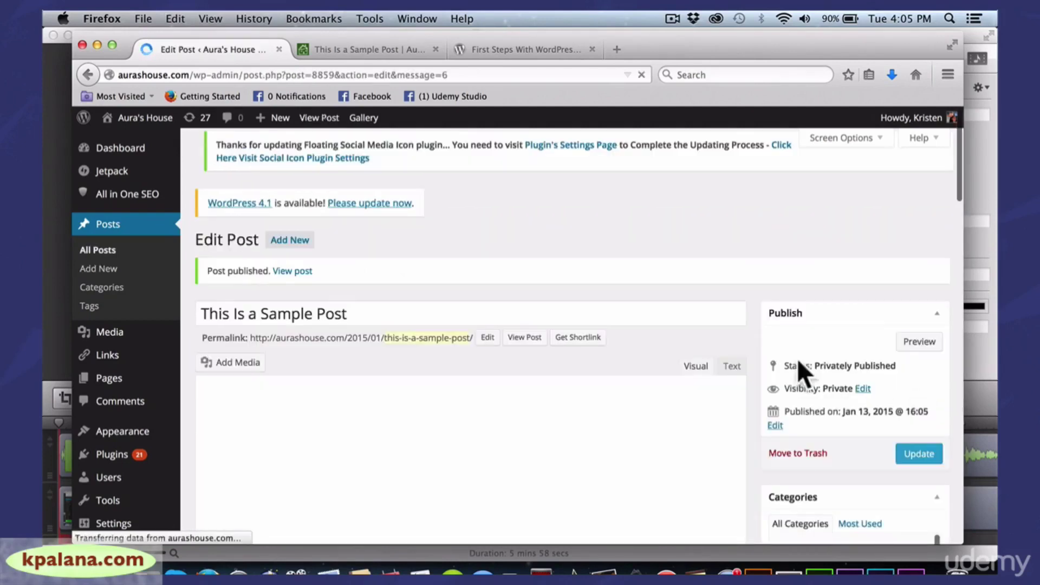
Open 'Private: This Is a Sample Post' on the live site and scroll down to its bordered image
left_click(295, 264)
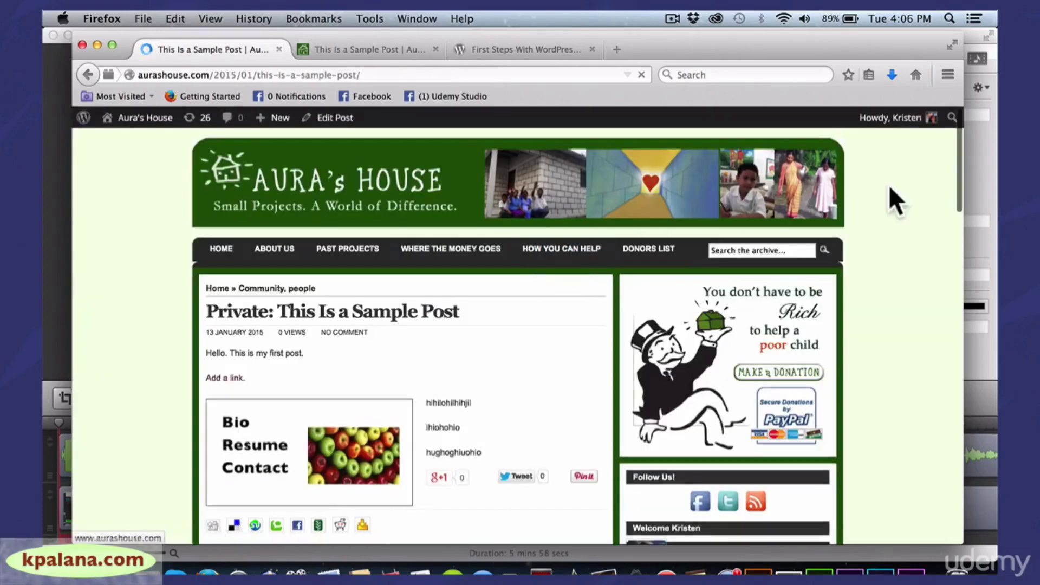
left_click_drag(953, 161, 953, 196)
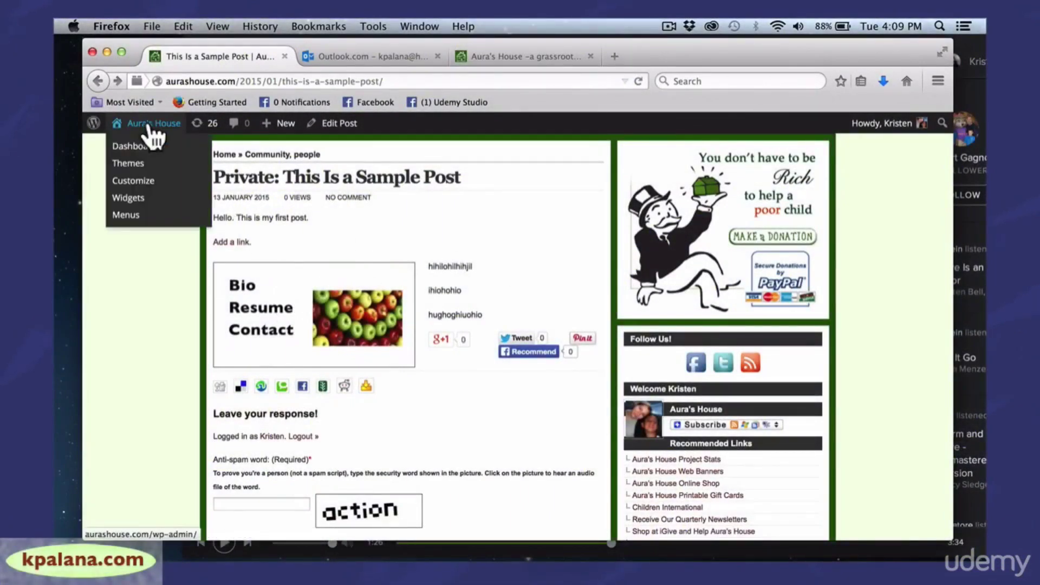
Return from the live post to the Aura's House admin Dashboard
left_click(142, 145)
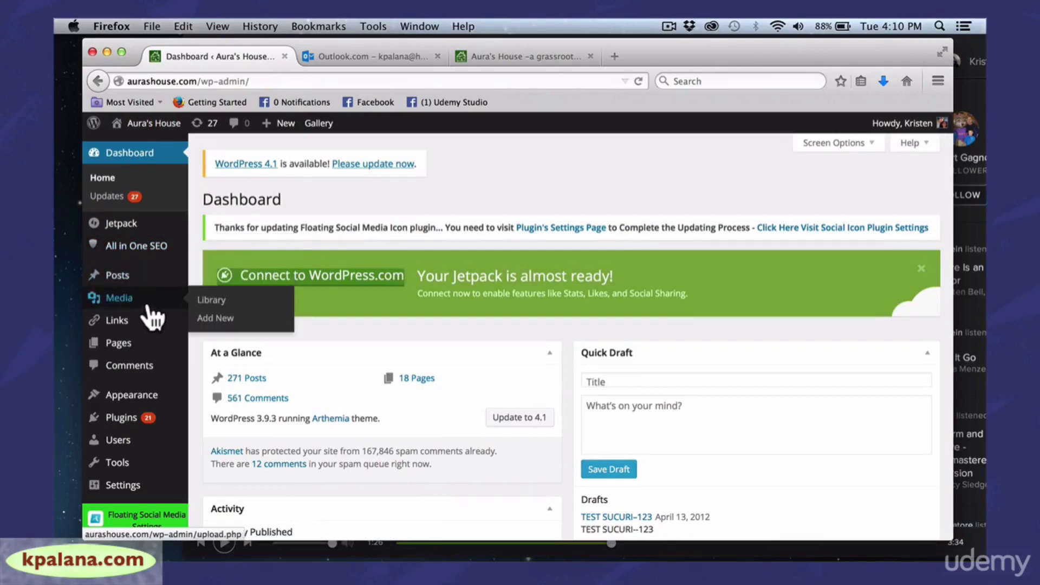
mouse_move(133, 349)
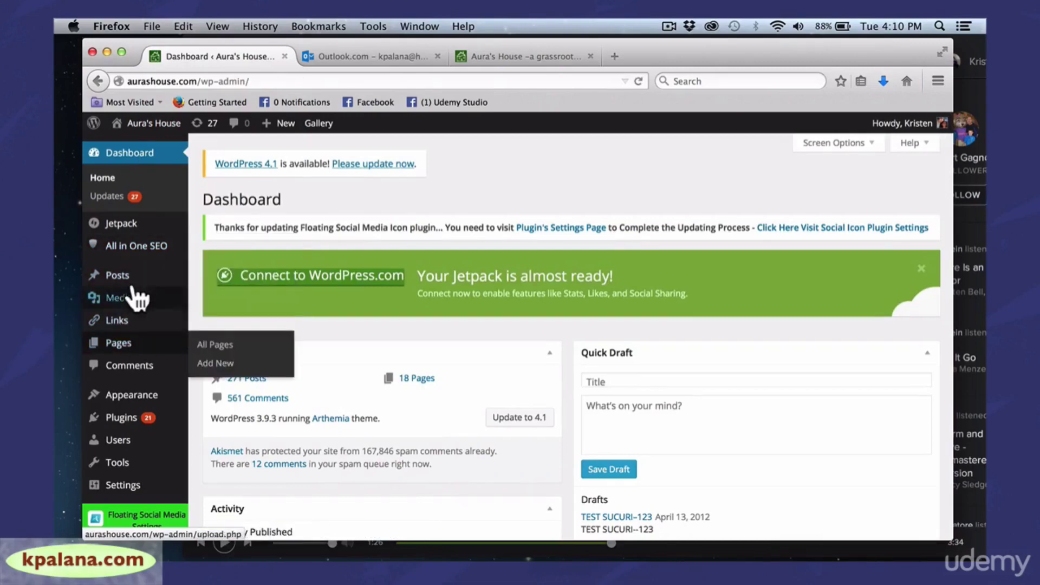
mouse_move(122, 290)
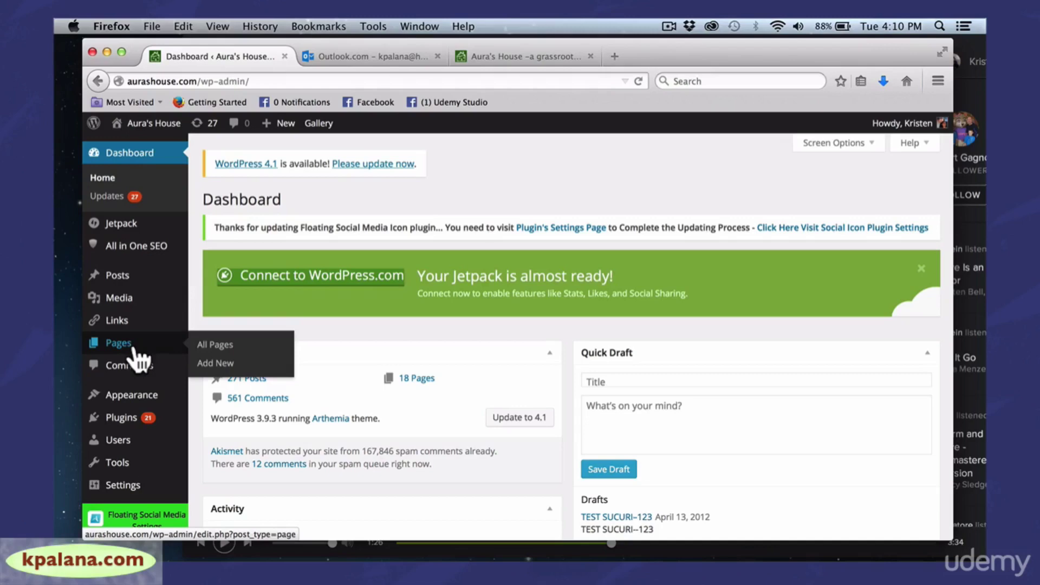
Create page 'My New Page' with three lines of filler text, then bring up Add Media
left_click(220, 374)
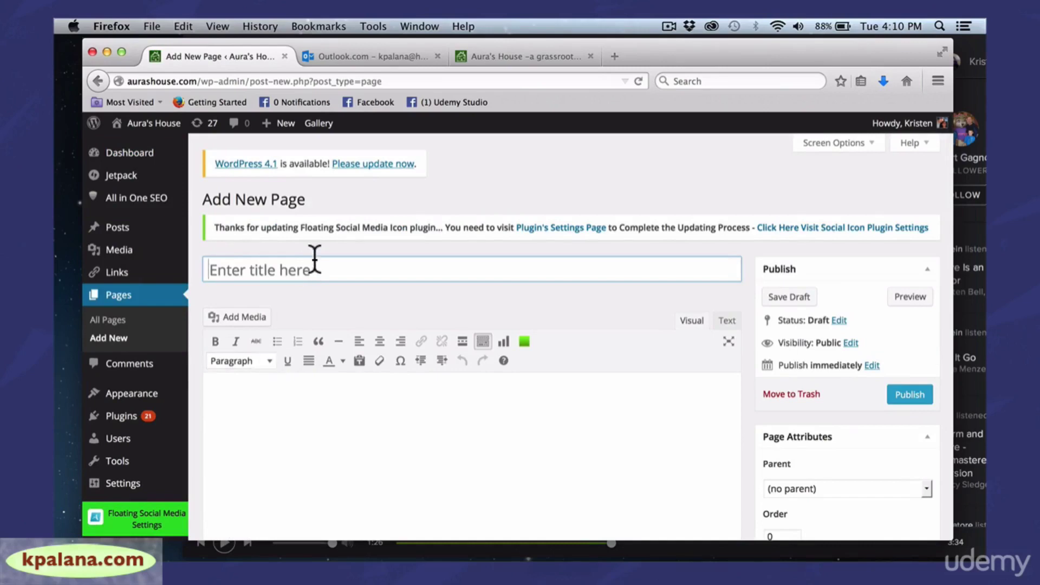
type("My New P")
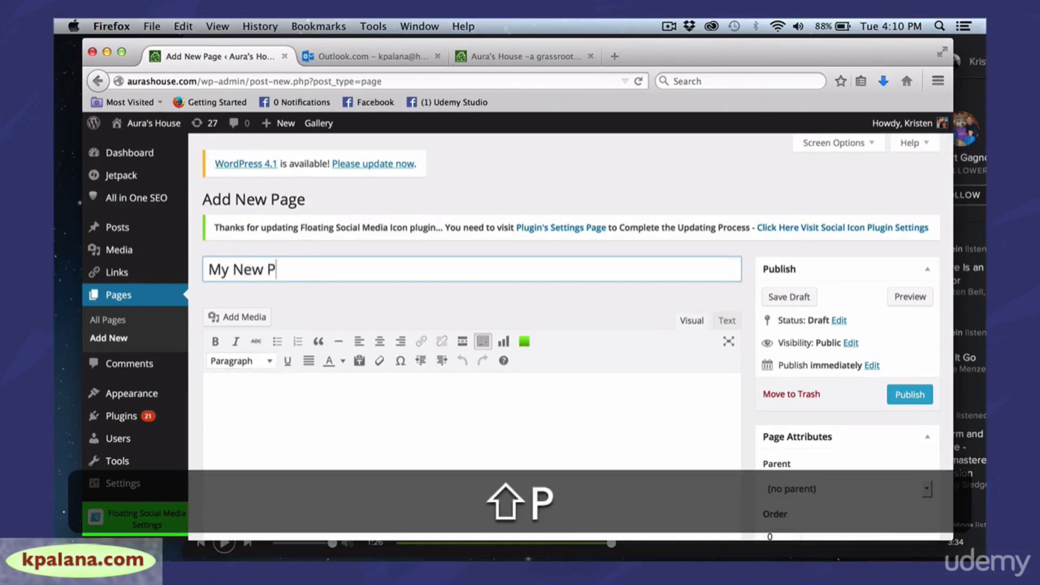
type("age")
left_click(365, 415)
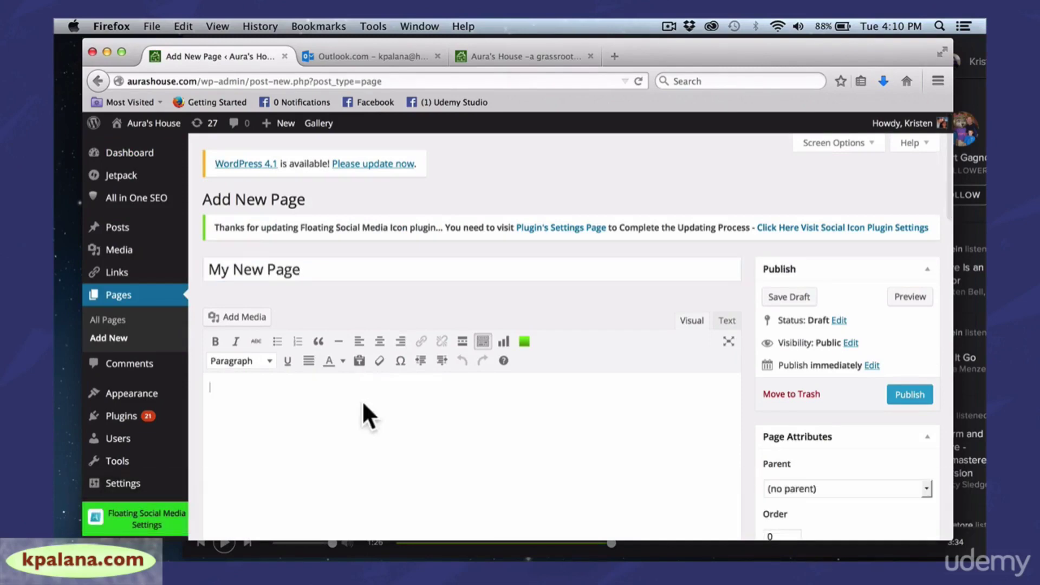
type("hfiruoeghiroeghireog")
key("Return")
type("hre")
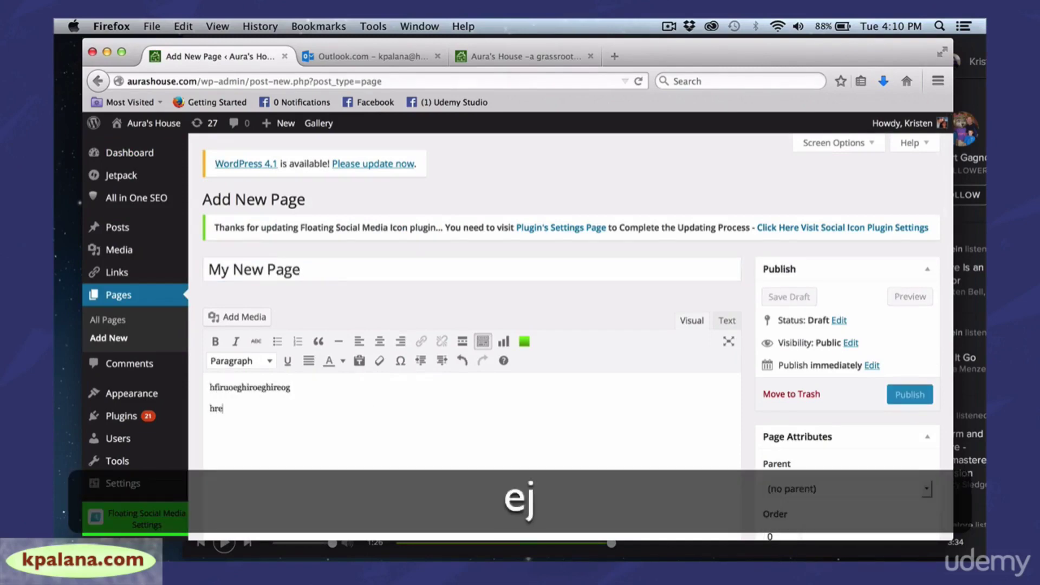
type("jigjrekghlkre")
key("Return")
type("grheighreilghrkelghrek")
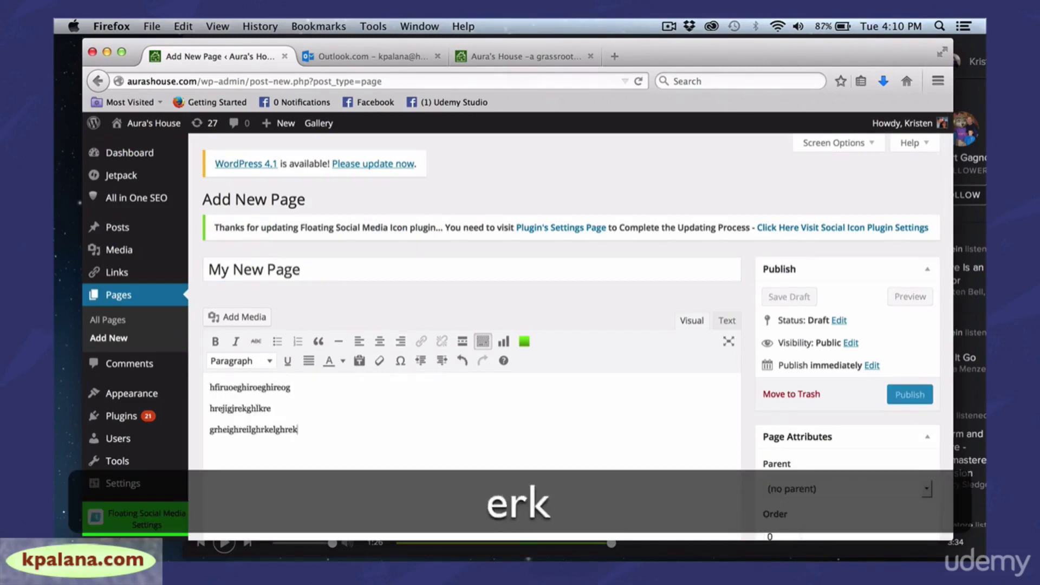
type("lghrl")
key("Return")
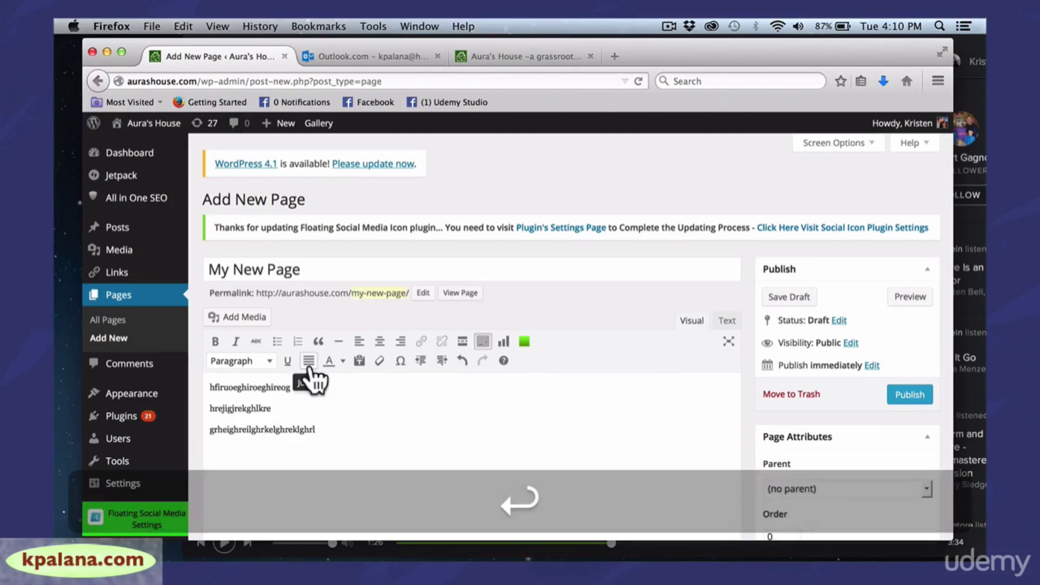
left_click(241, 317)
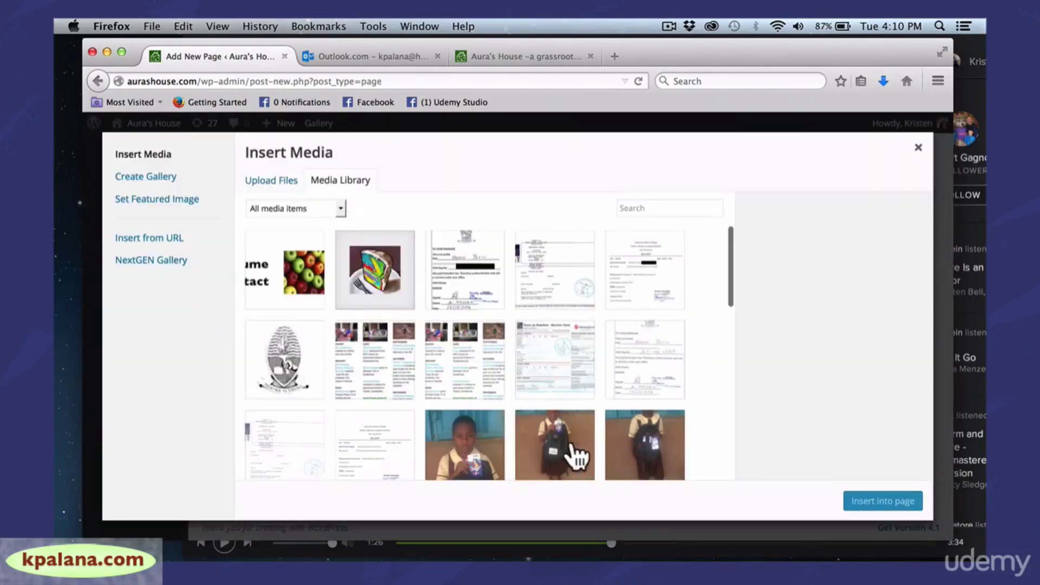
Insert the candles sparkle holidays image (300 × 199) below the page's filler lines
left_click_drag(728, 246, 725, 296)
left_click(573, 279)
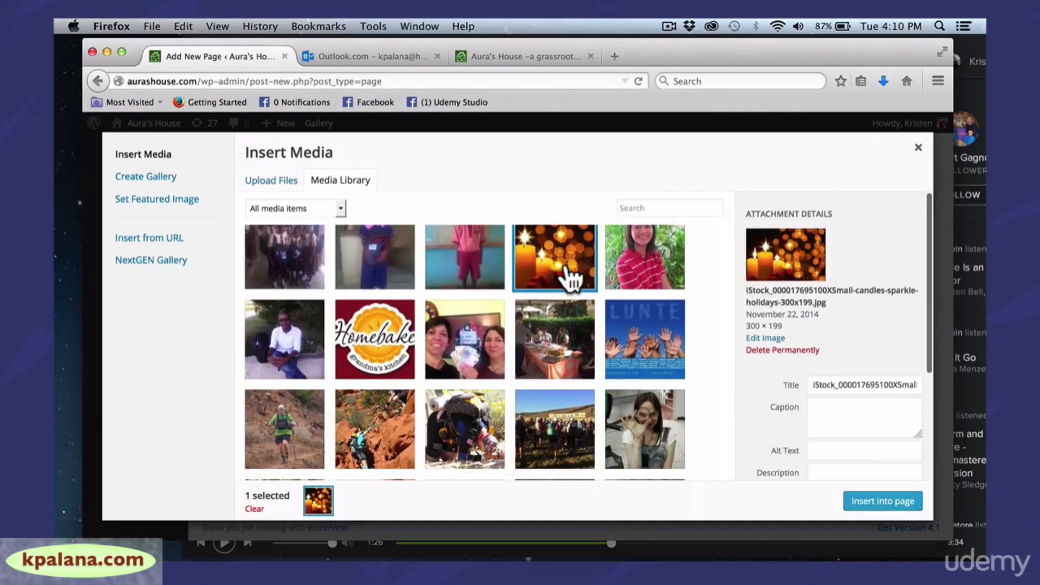
left_click(867, 504)
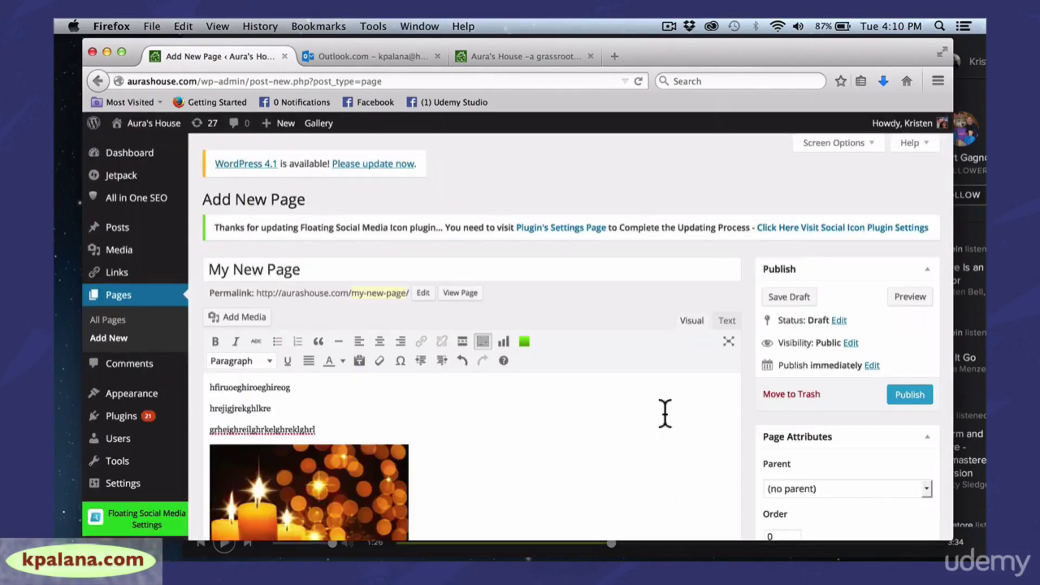
left_click_drag(955, 261, 970, 261)
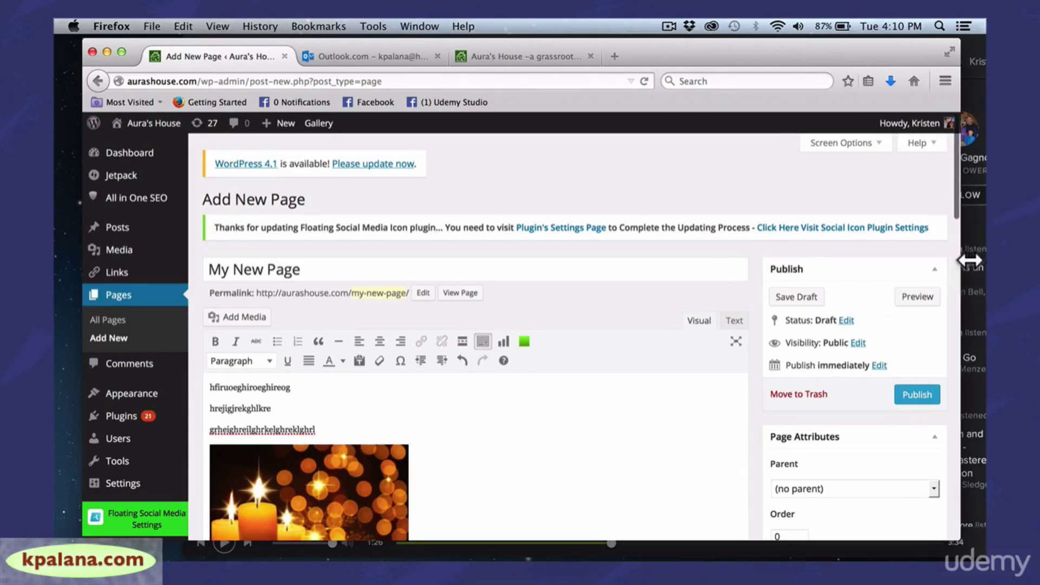
left_click_drag(965, 198, 964, 220)
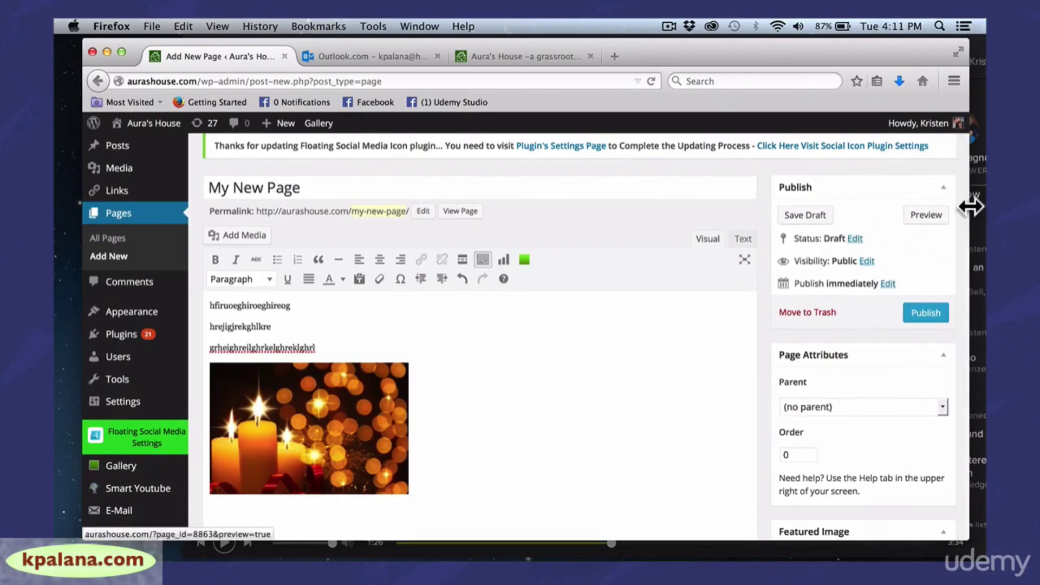
mouse_move(966, 207)
left_mouse_down()
mouse_move(957, 205)
mouse_move(978, 208)
left_mouse_up()
scroll(978, 228, "down", 5)
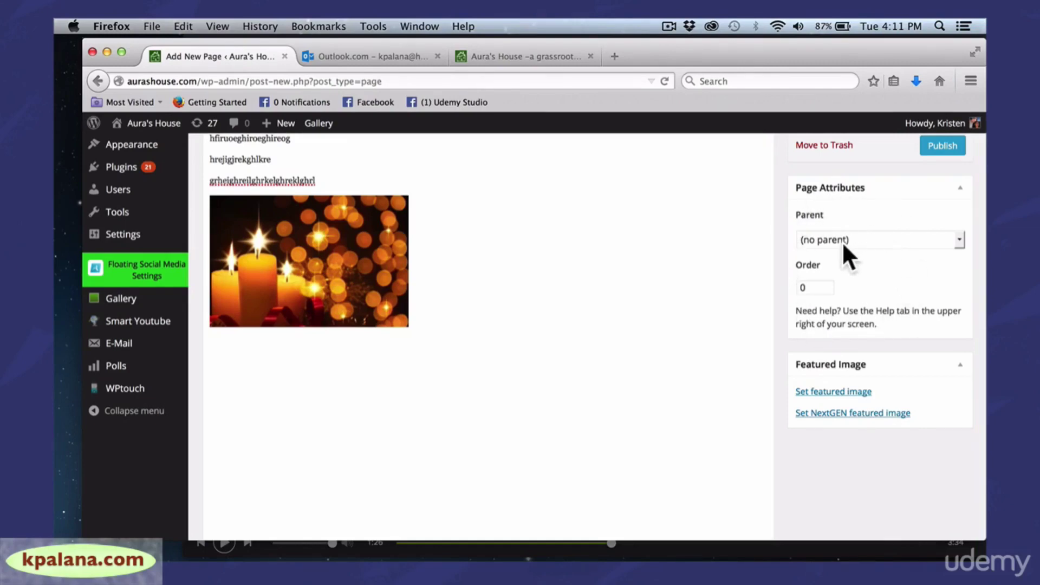
left_click(958, 238)
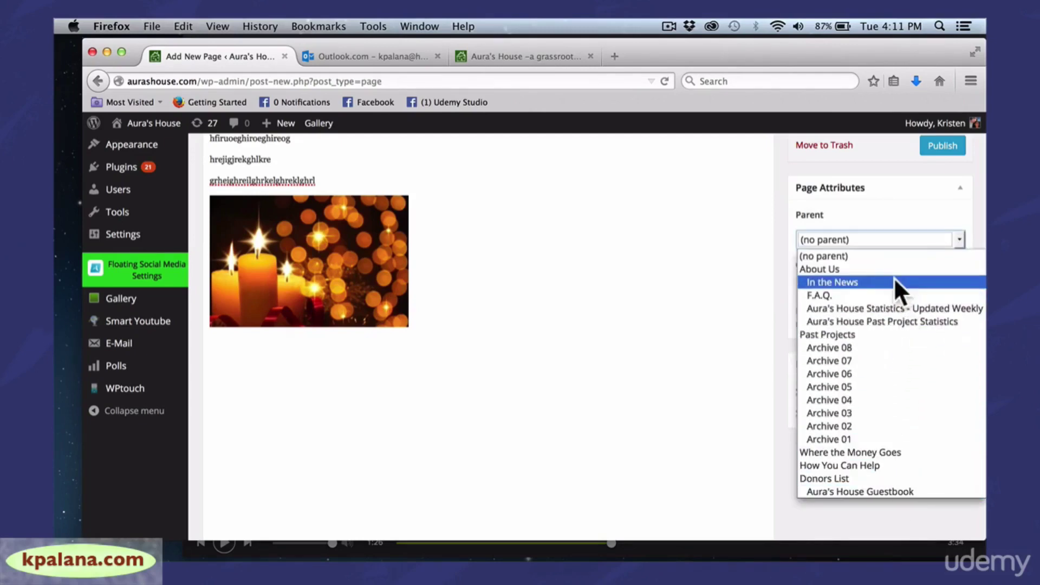
left_click(722, 285)
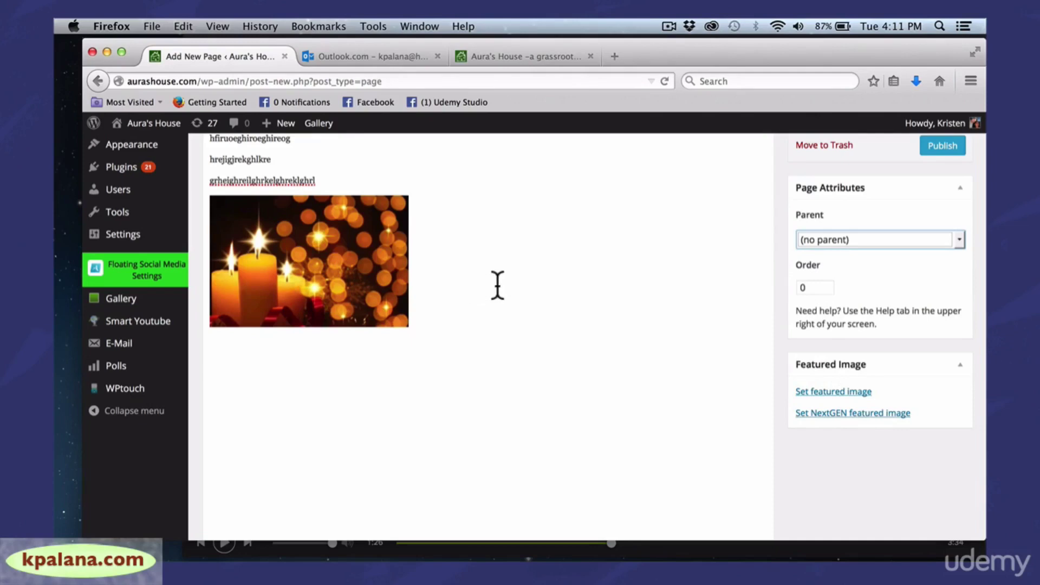
left_click(821, 287)
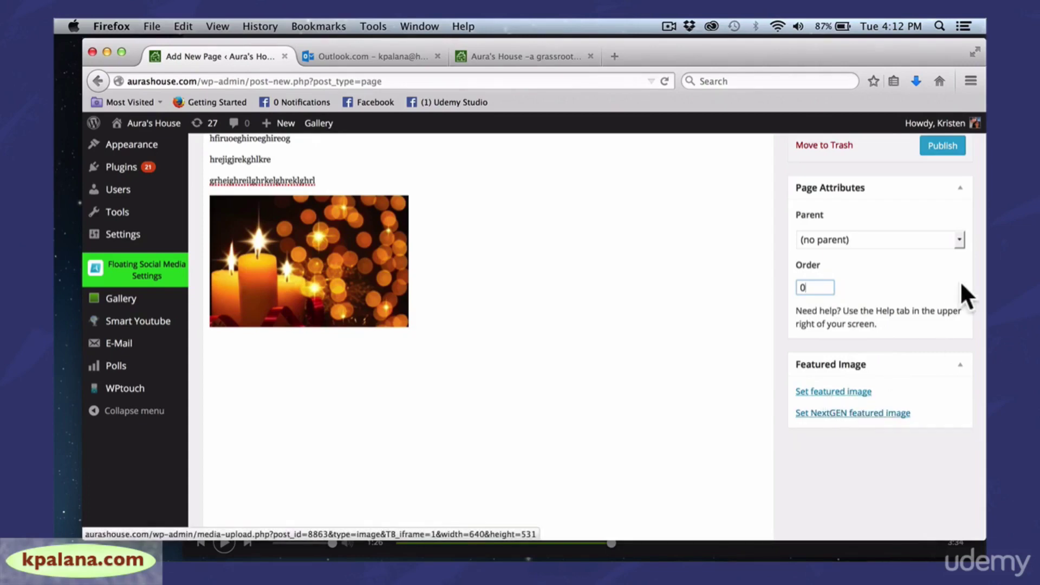
left_click_drag(822, 41, 784, 41)
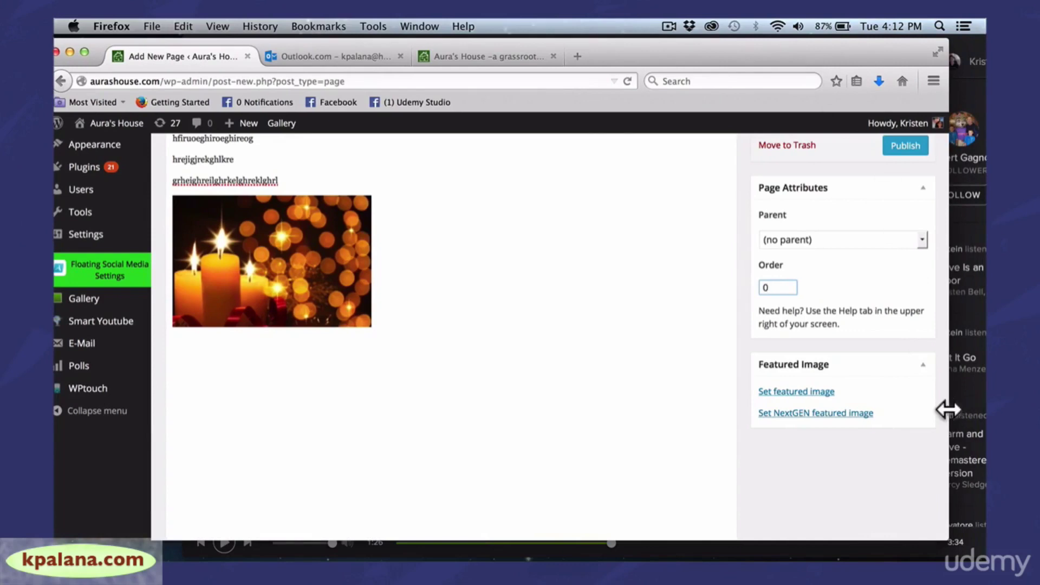
left_click_drag(948, 408, 960, 408)
left_click_drag(953, 274, 934, 131)
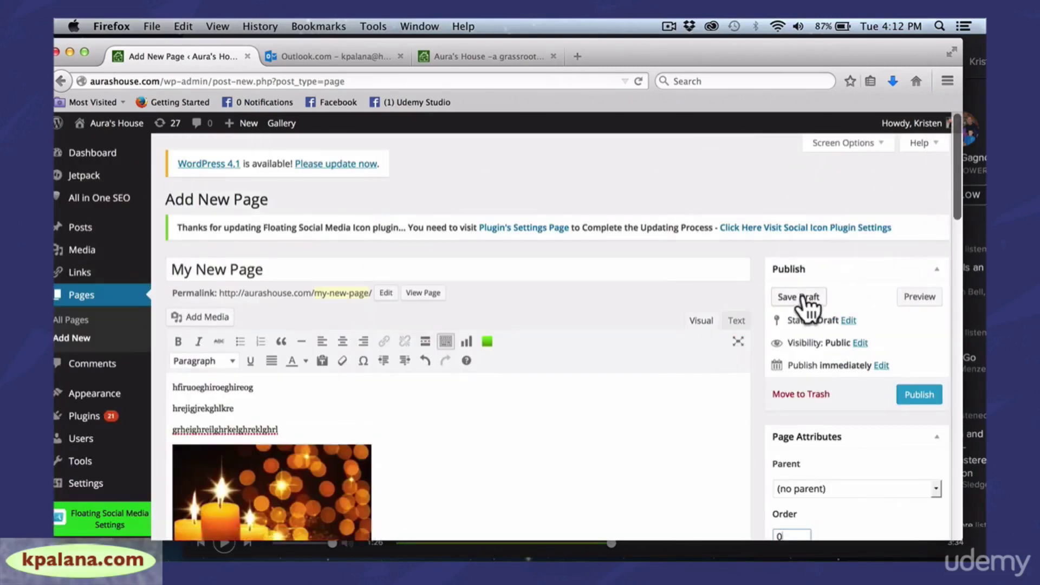
Preview My New Page in a new tab, check the text and candles image, then return to the editor
left_click(928, 299)
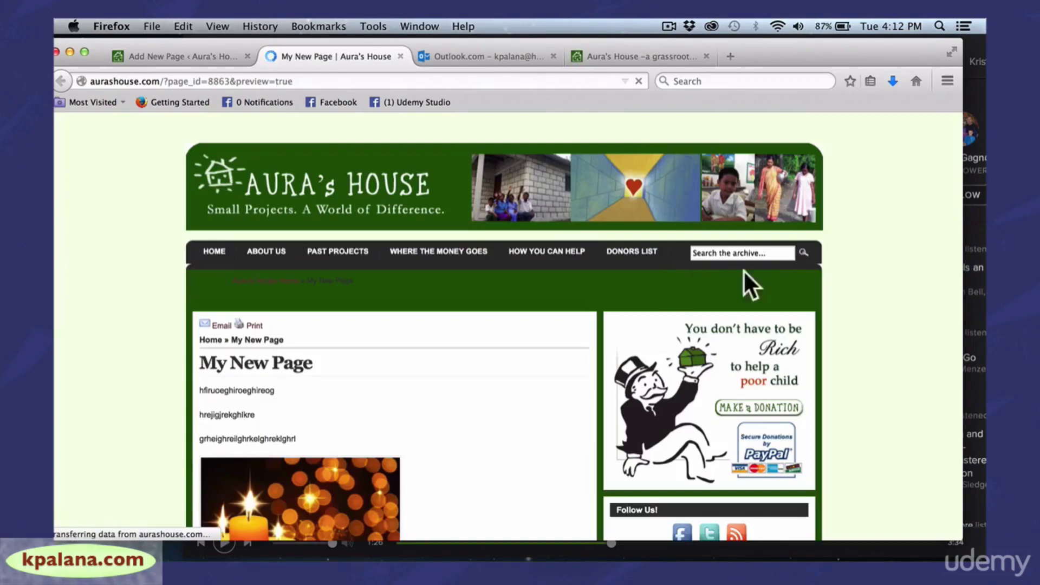
left_click_drag(965, 224, 934, 194)
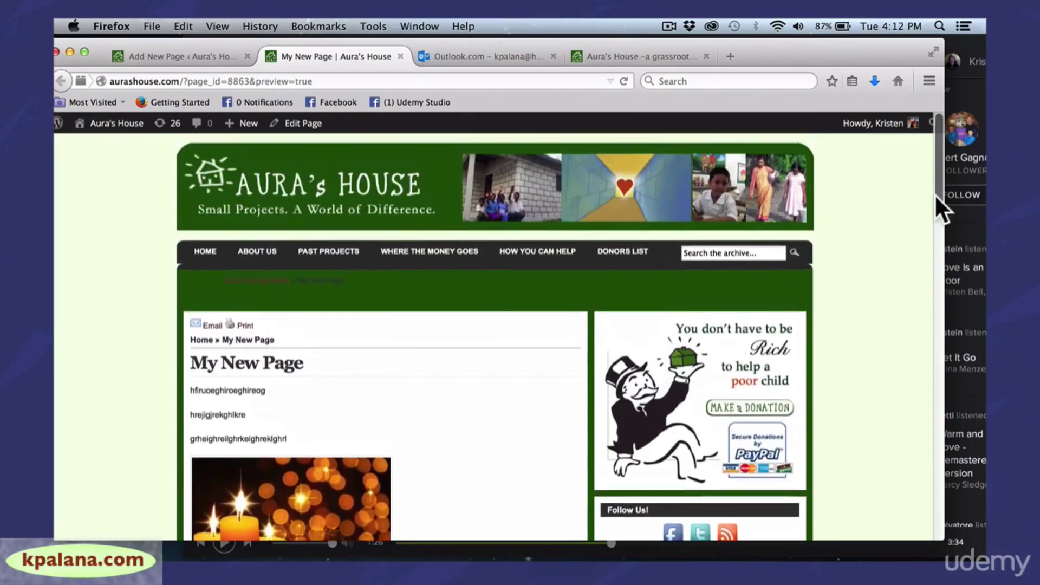
left_click(205, 56)
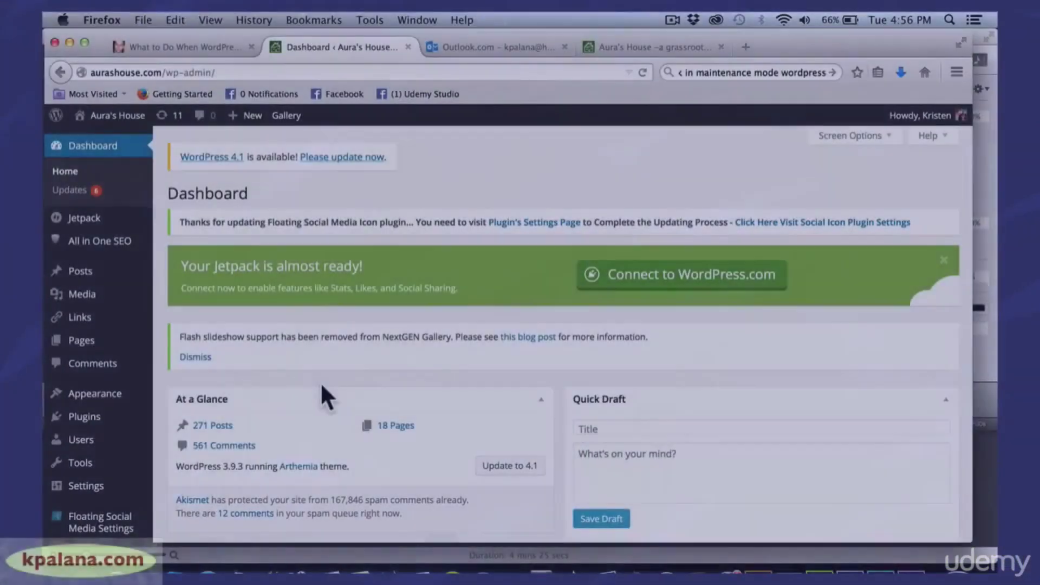
Visit the public Aura's House homepage and scroll down past the Cheska education project post
mouse_move(109, 428)
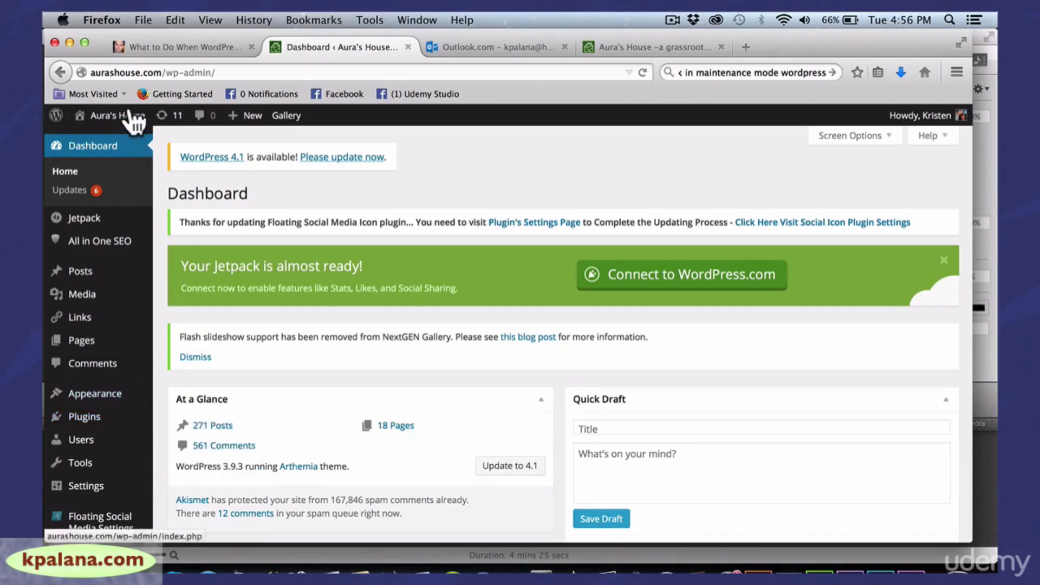
mouse_move(129, 117)
left_click(100, 142)
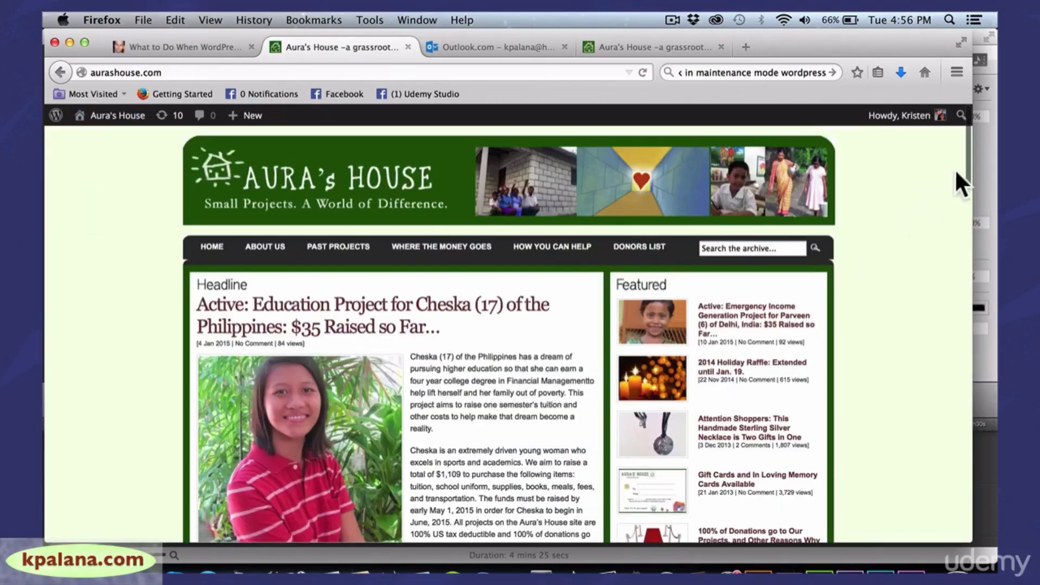
scroll(965, 165, "down", 3)
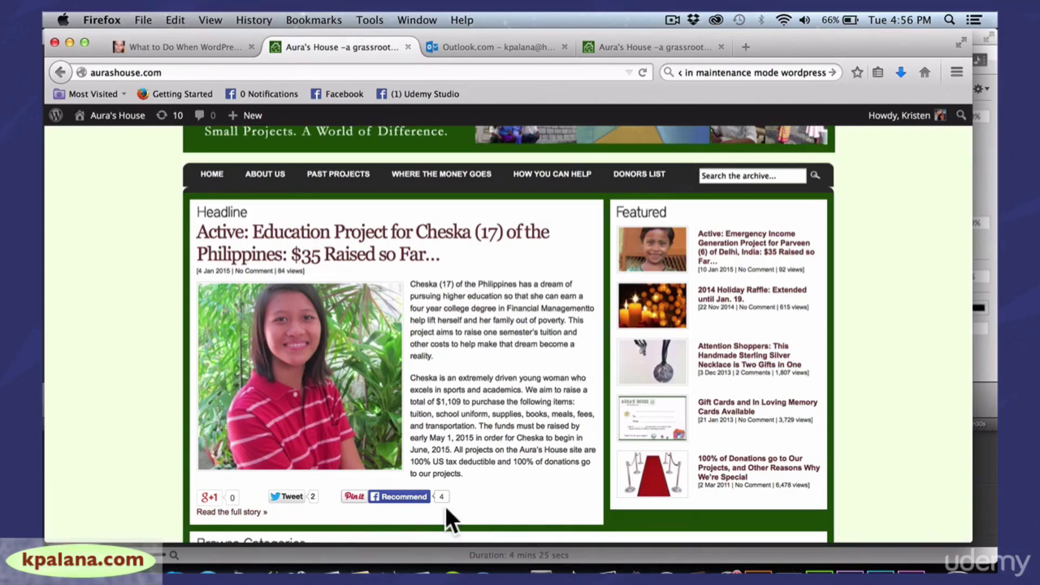
left_click(387, 241)
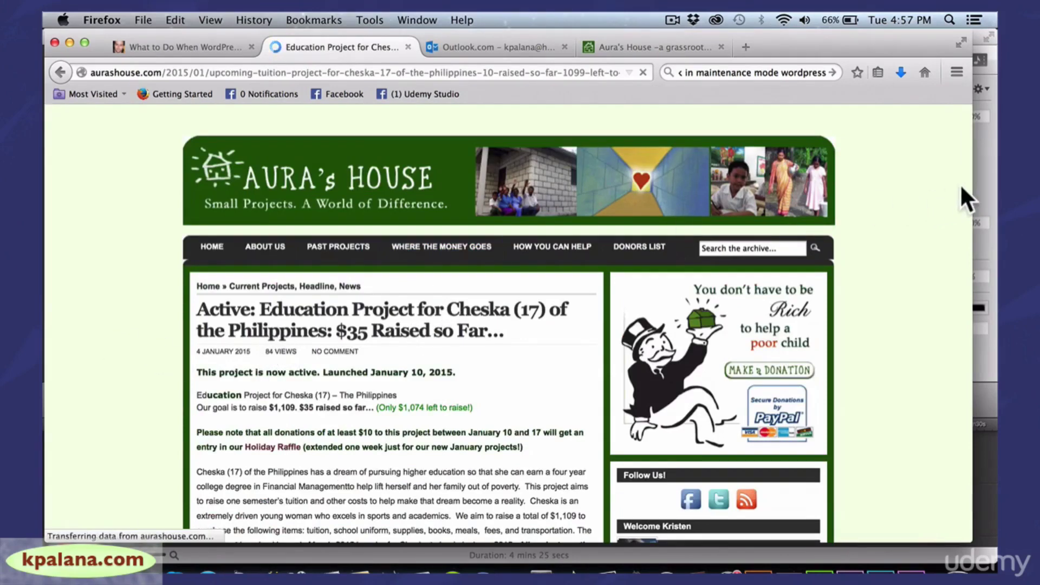
left_click_drag(974, 188, 933, 414)
scroll(971, 179, "down", 1)
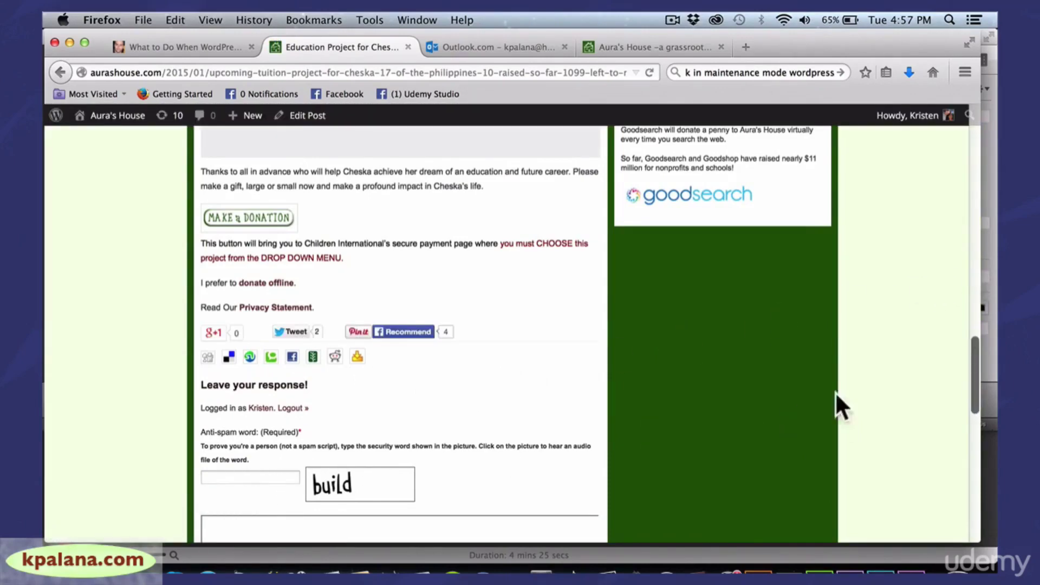
left_click_drag(966, 366, 964, 391)
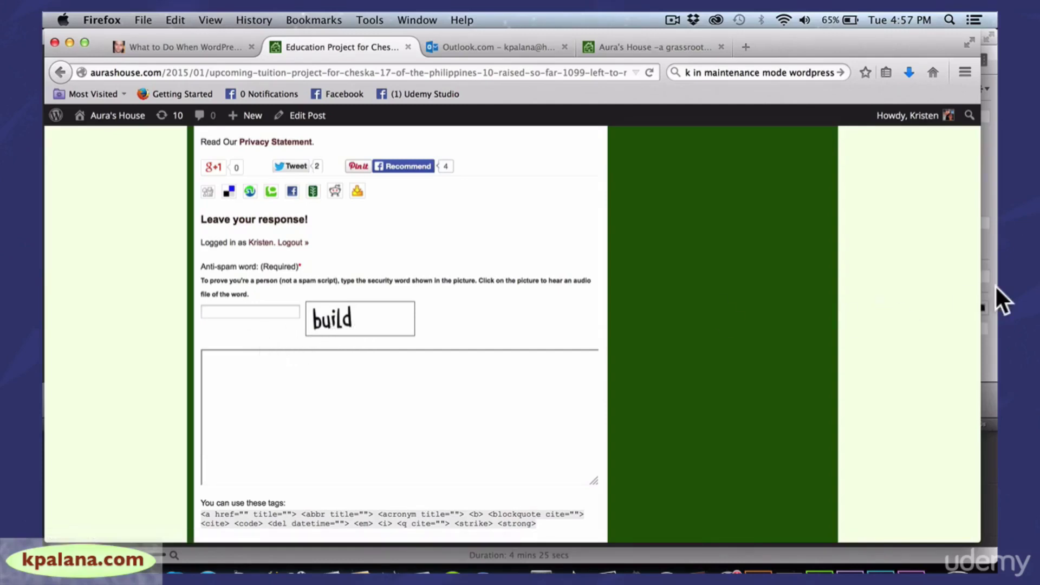
left_click_drag(982, 291, 967, 287)
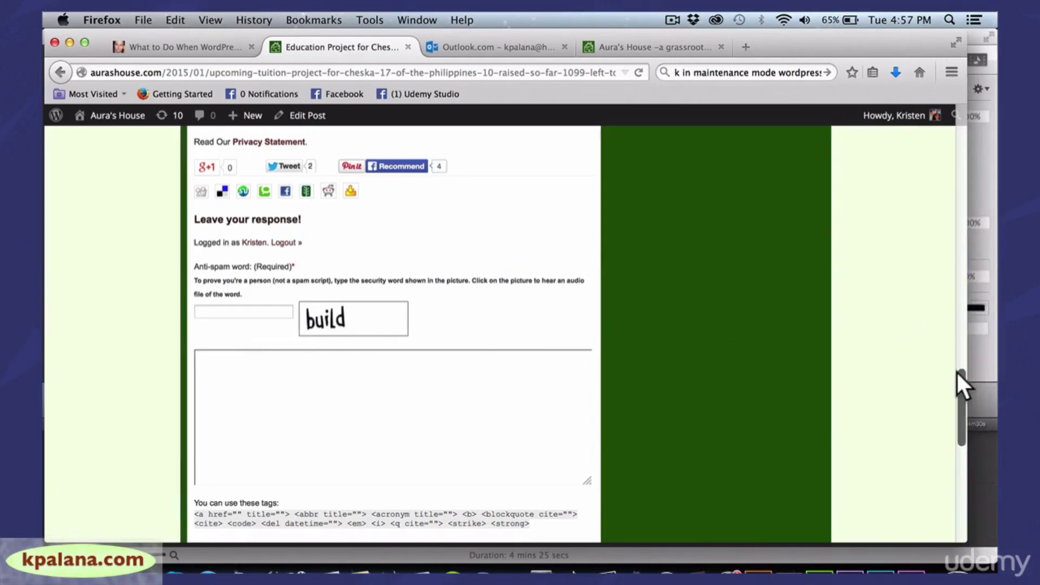
left_click_drag(957, 371, 957, 429)
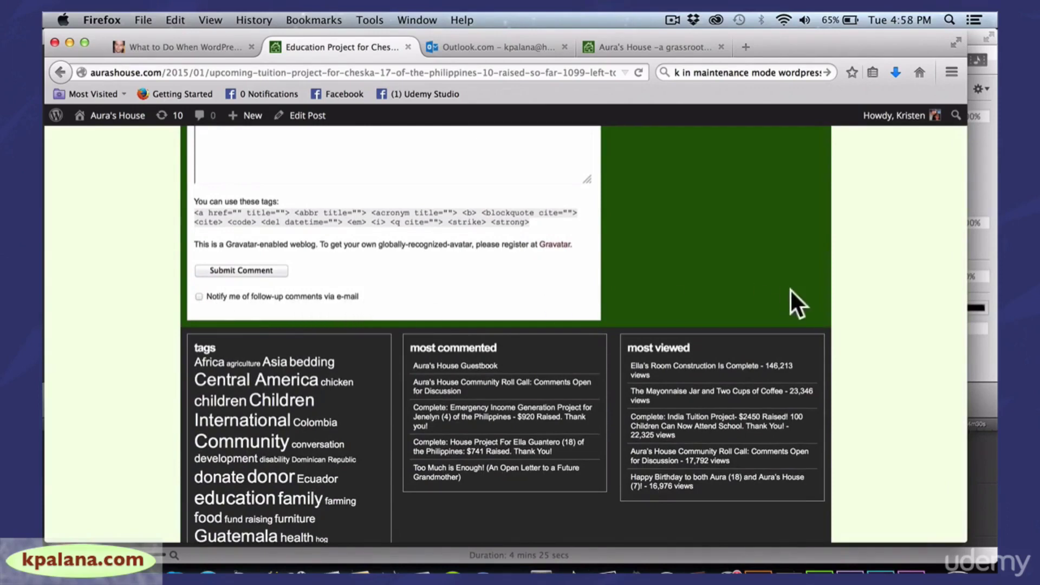
left_click_drag(967, 325, 959, 326)
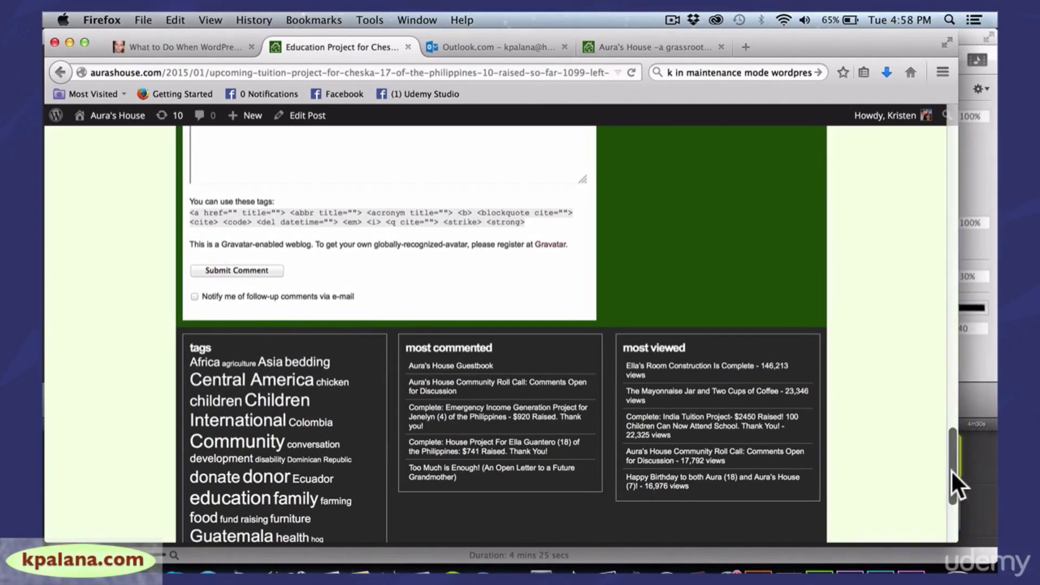
left_click_drag(951, 469, 943, 166)
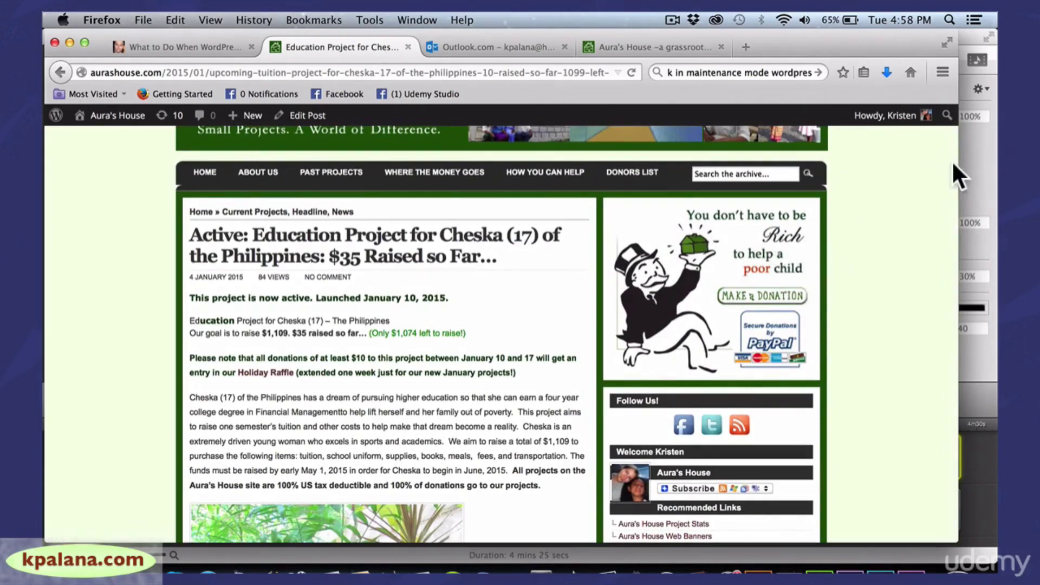
left_click_drag(958, 163, 952, 193)
scroll(956, 163, "down", 1)
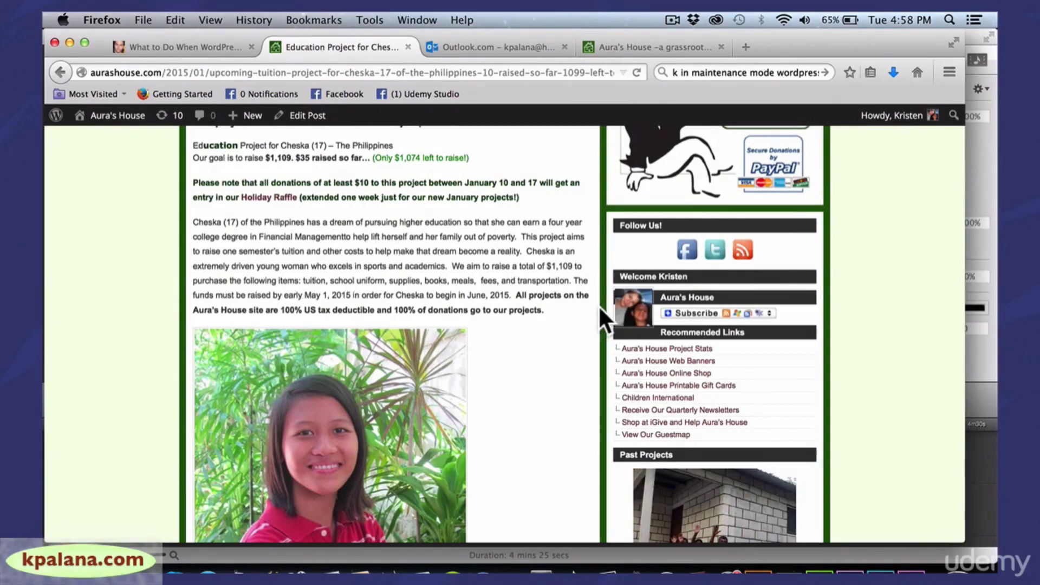
mouse_move(707, 315)
left_click_drag(966, 269, 970, 269)
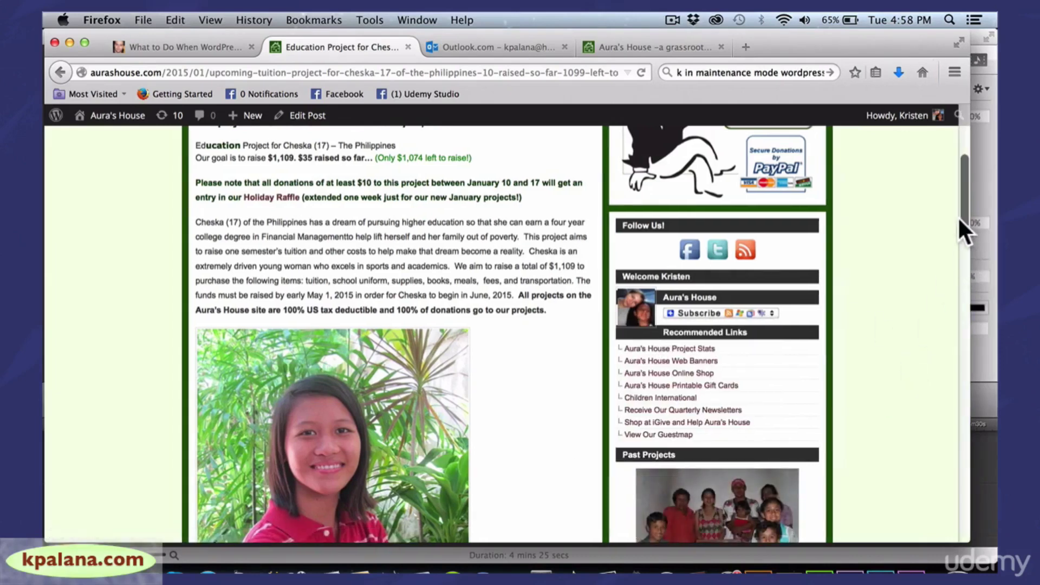
left_click_drag(961, 223, 960, 272)
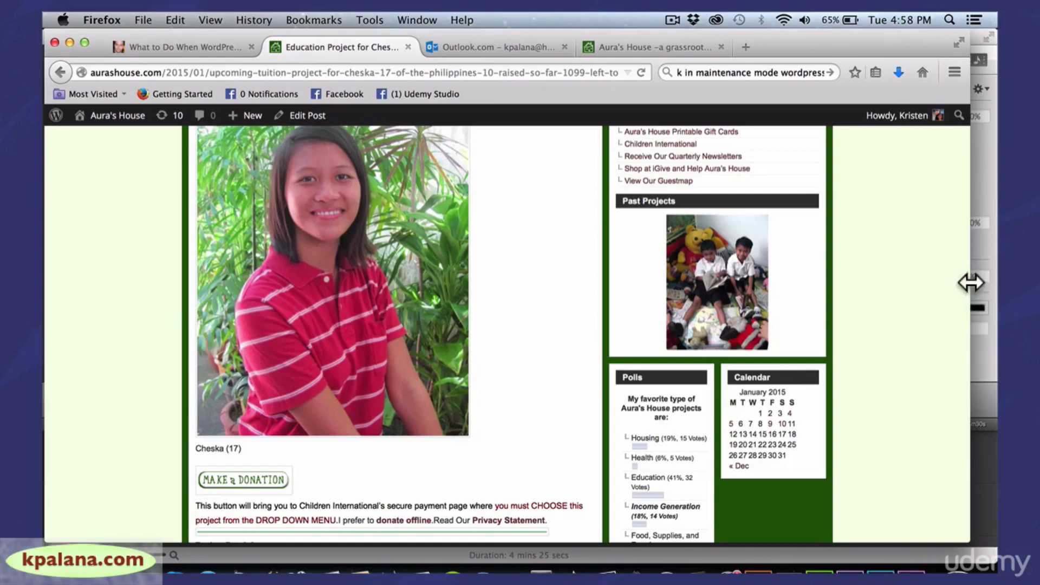
left_click_drag(970, 281, 956, 349)
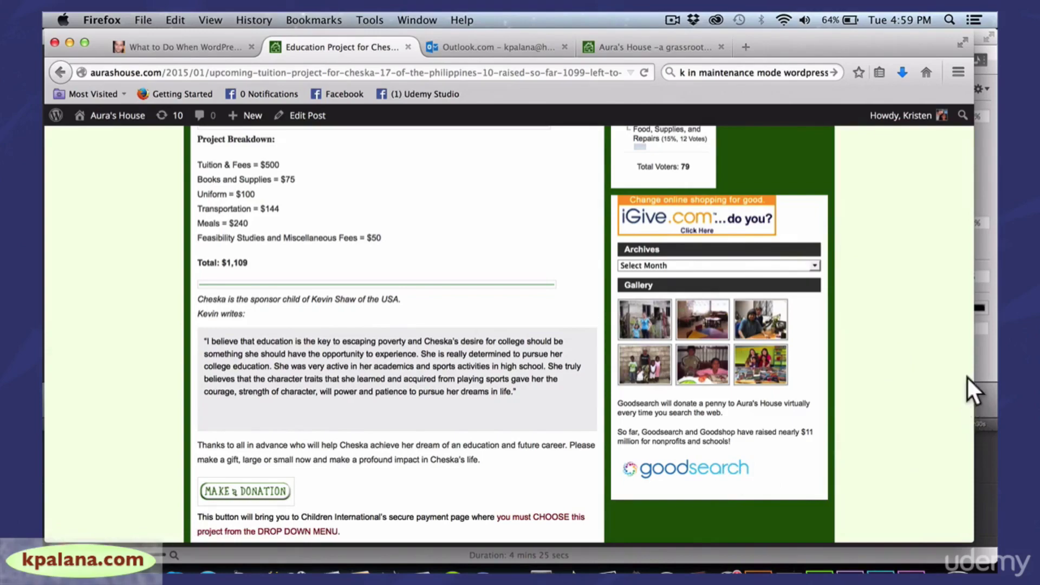
left_click_drag(975, 390, 956, 390)
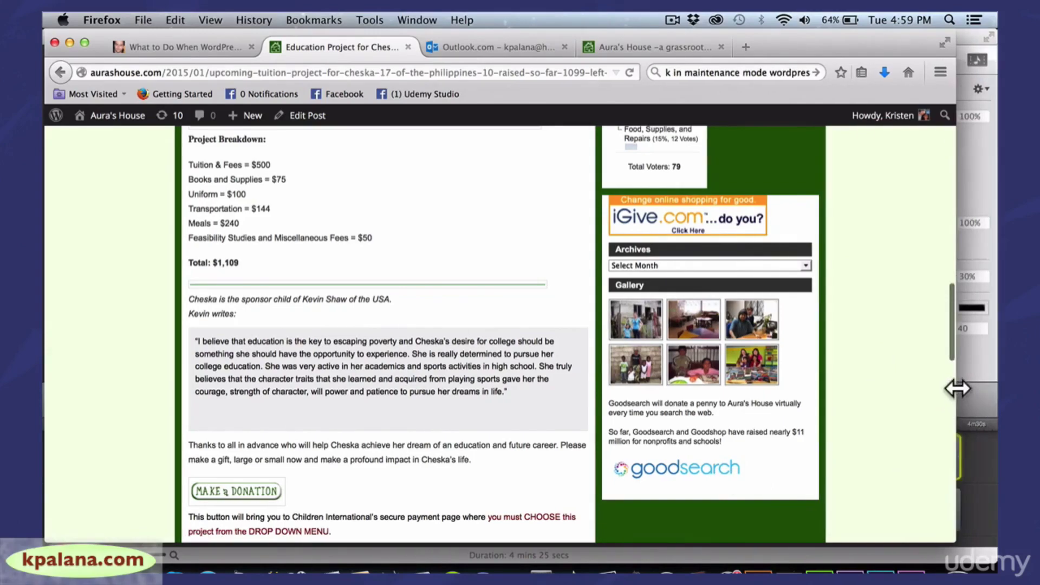
left_click_drag(943, 351, 948, 168)
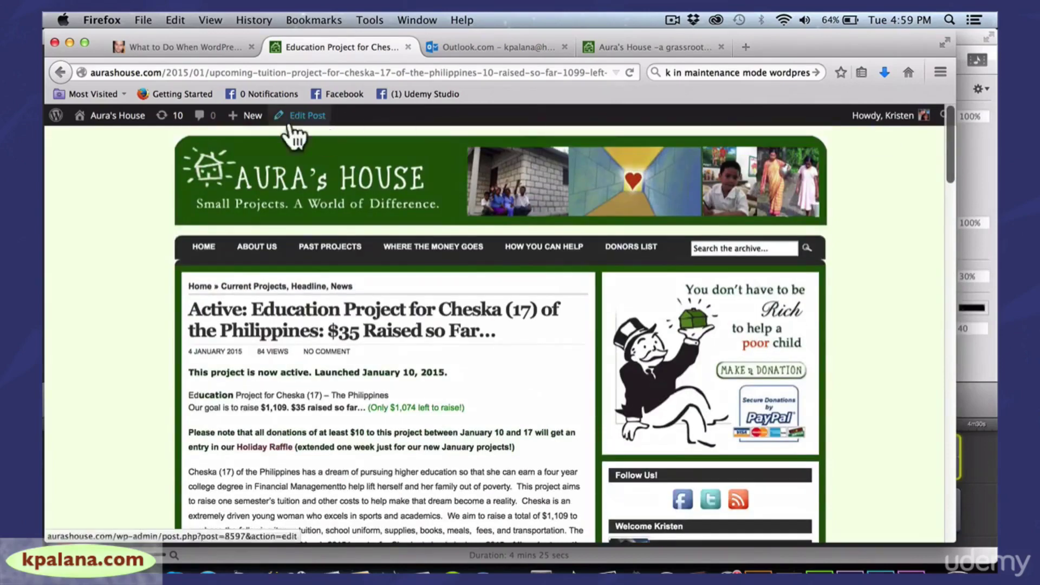
Go to the Dashboard and open Plugins > Installed Plugins, showing all 41 plugins
mouse_move(111, 122)
left_click(106, 142)
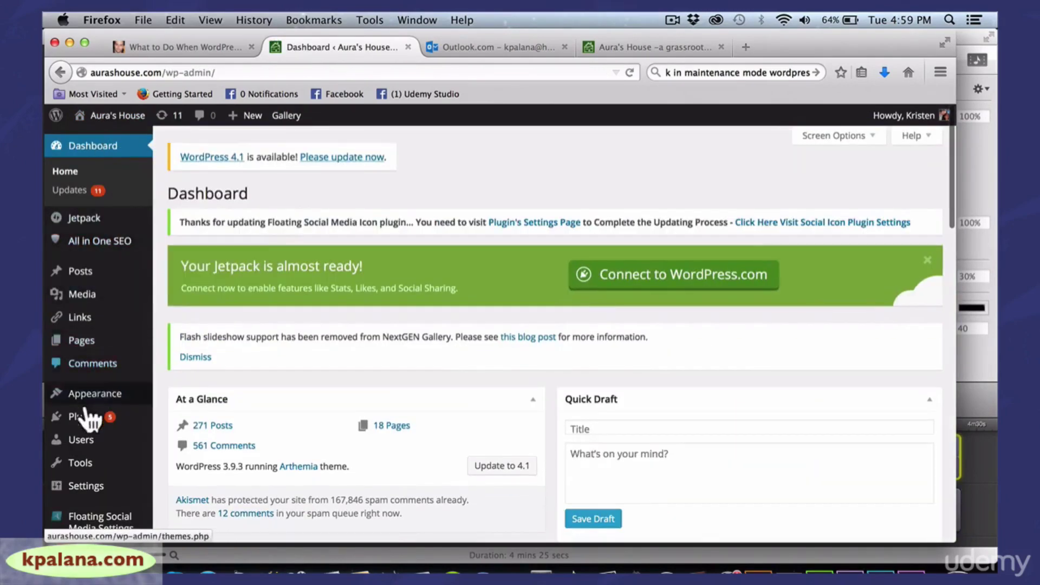
mouse_move(83, 421)
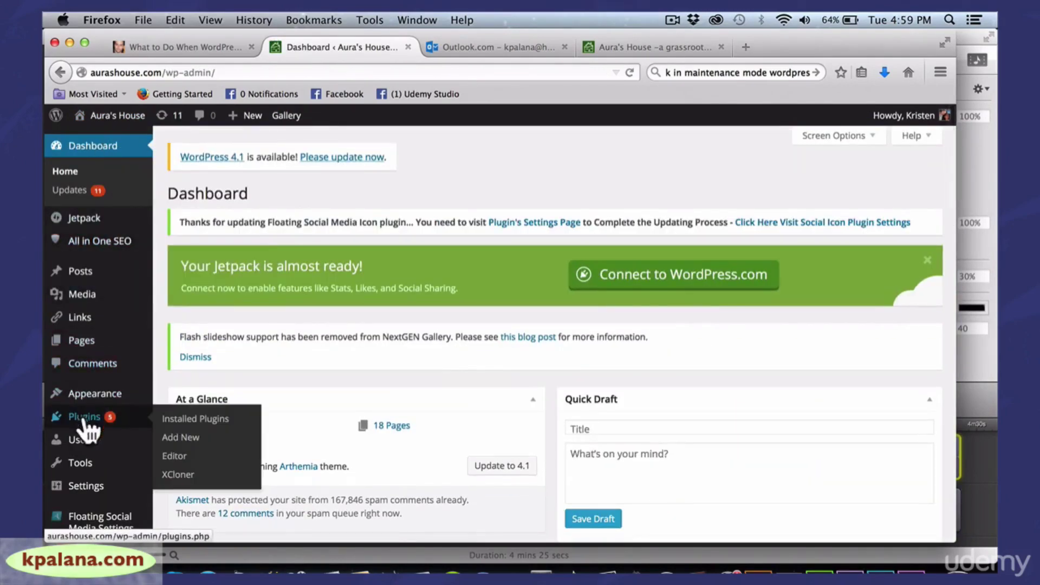
left_click(219, 428)
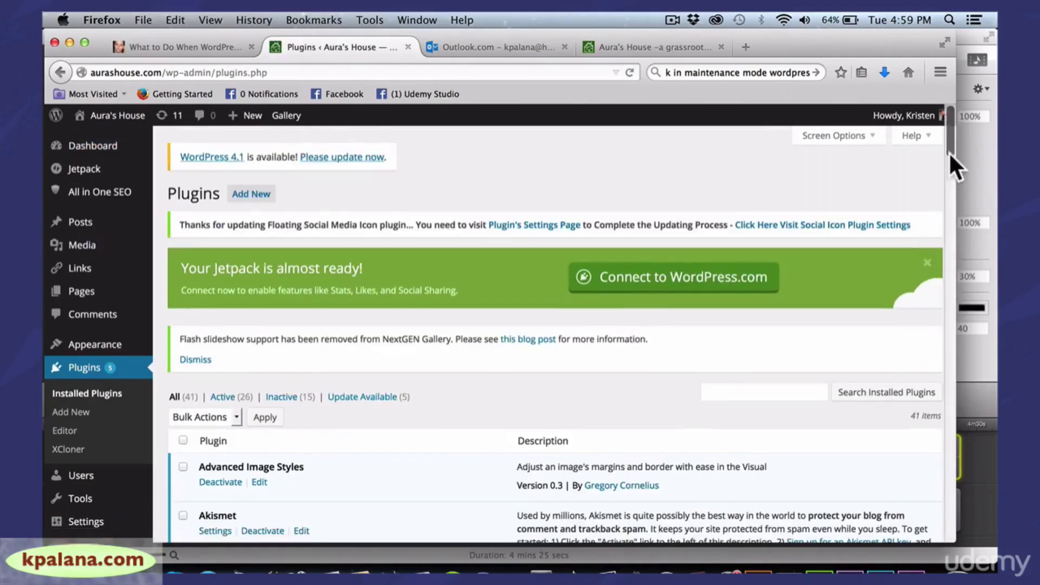
left_click_drag(950, 144, 948, 160)
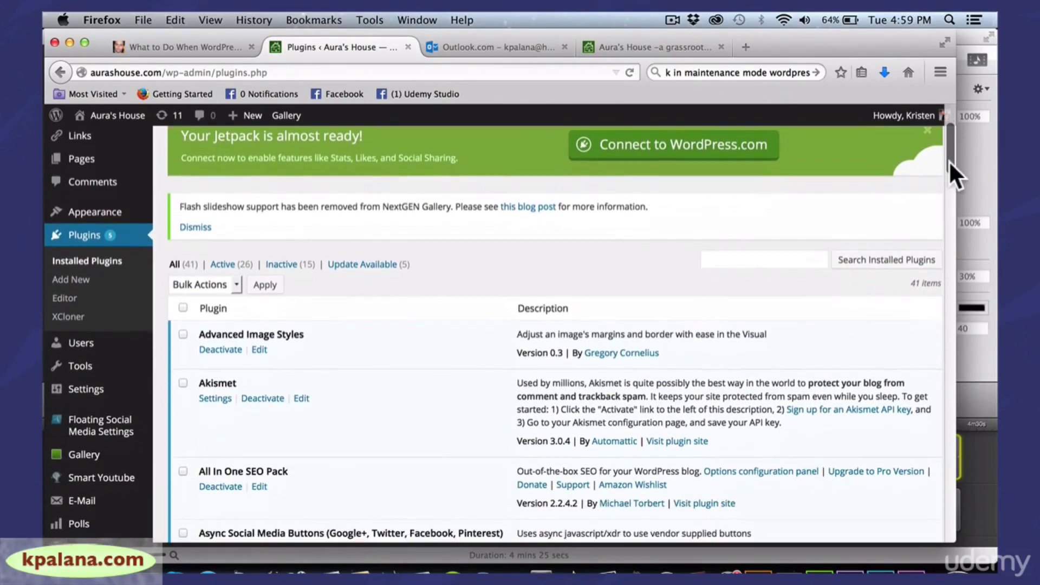
Filter the plugin list to the 26 active plugins and start scrolling from Advanced Image Styles
left_click(223, 264)
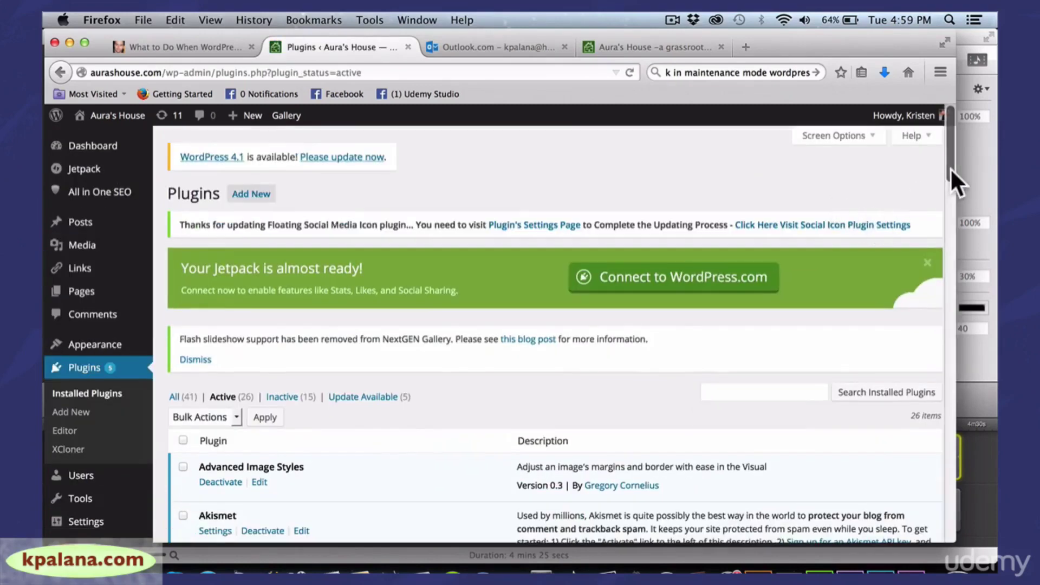
left_click_drag(950, 168, 945, 226)
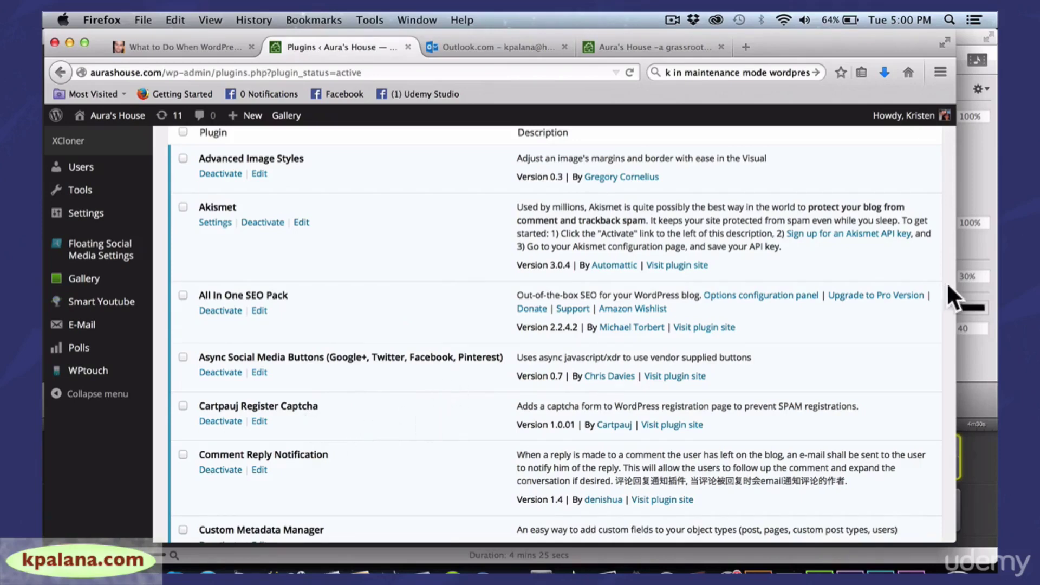
left_click_drag(964, 284, 970, 284)
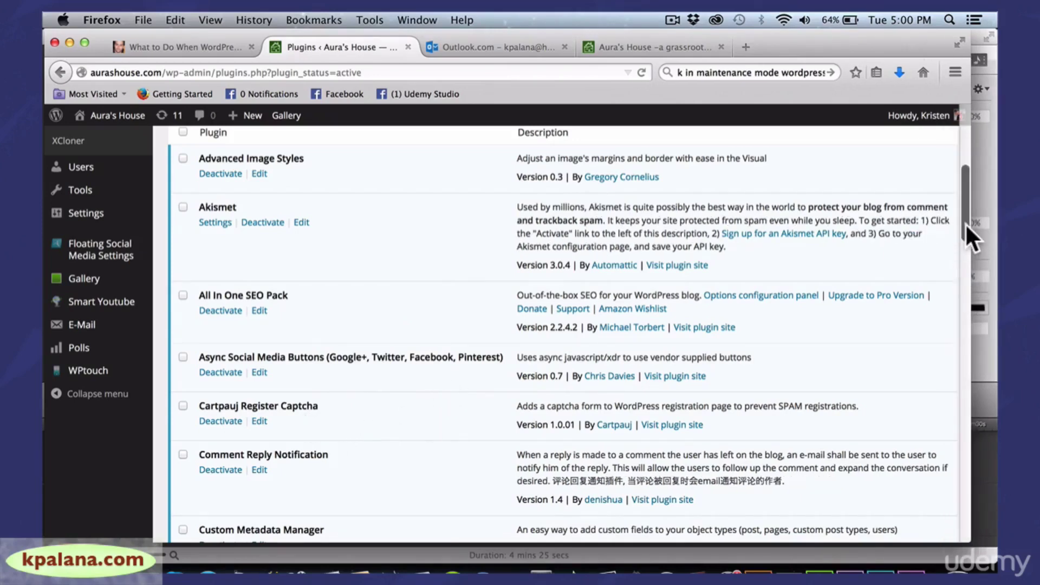
left_click_drag(966, 224, 961, 268)
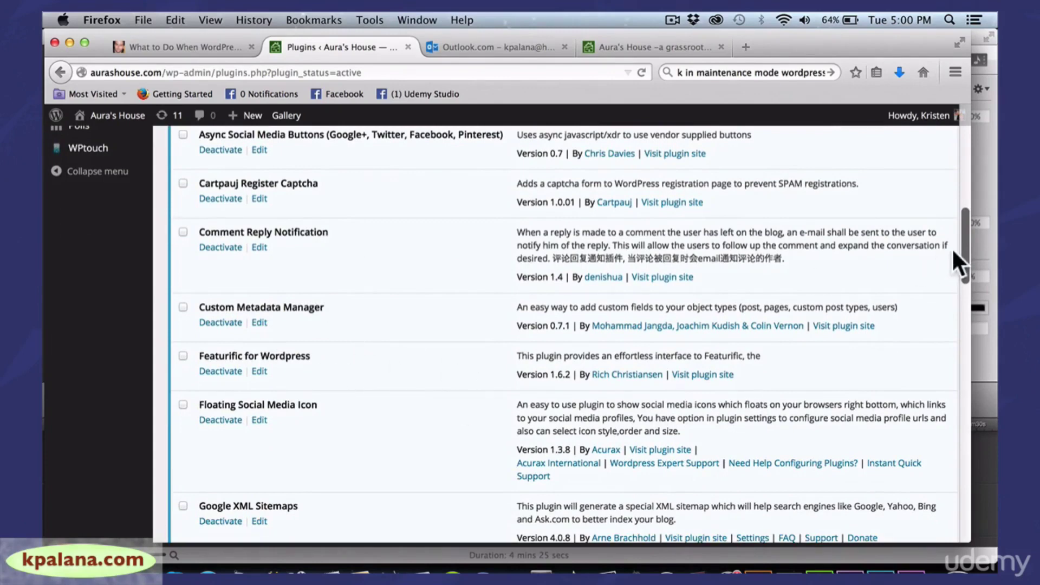
left_click_drag(961, 249, 957, 307)
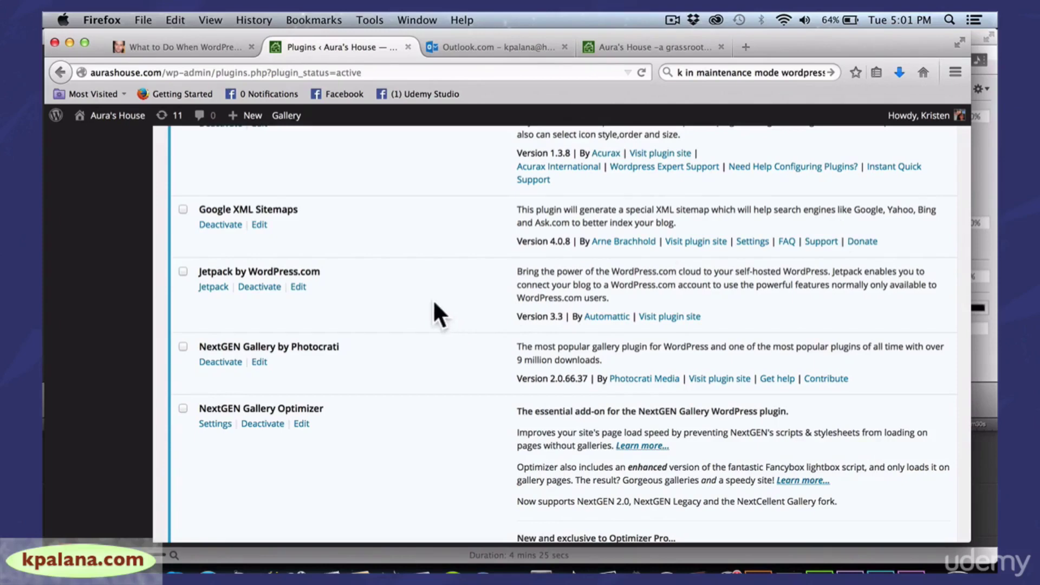
Resize and reposition the browser window while scrolling the active plugins down to XCloner
left_click_drag(971, 251, 971, 311)
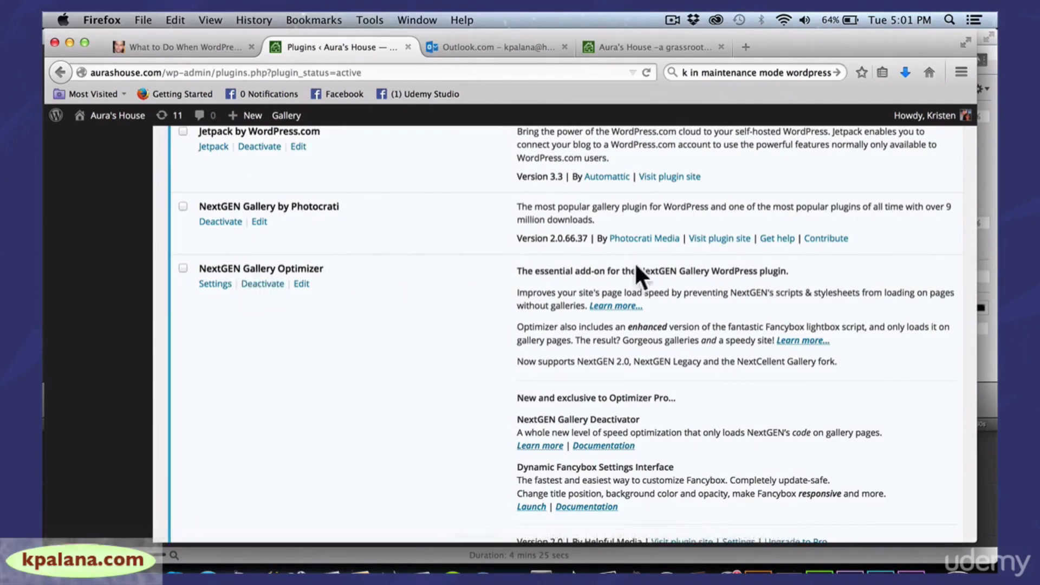
left_click_drag(976, 257, 993, 257)
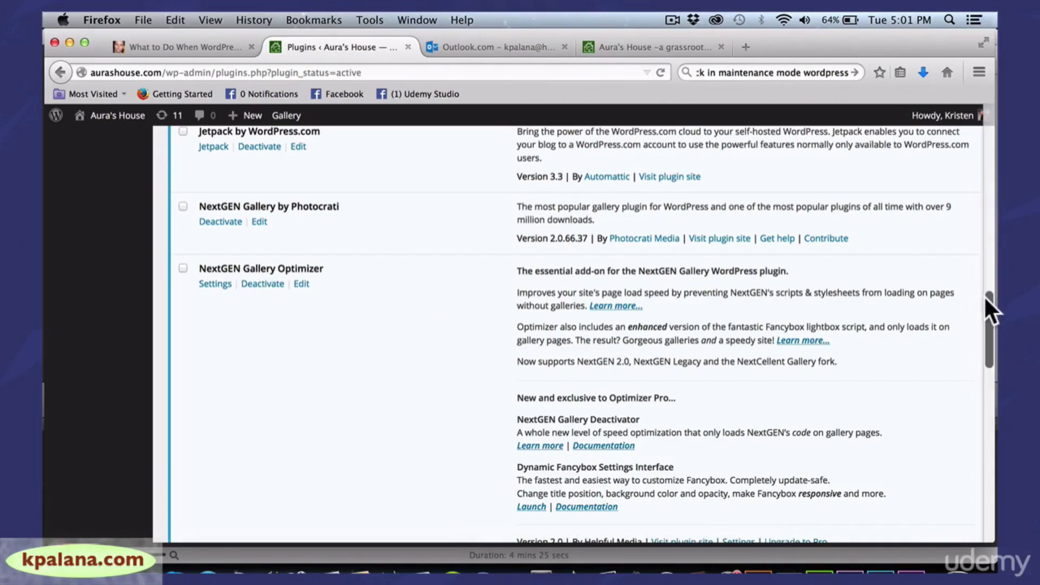
left_click_drag(984, 300, 980, 385)
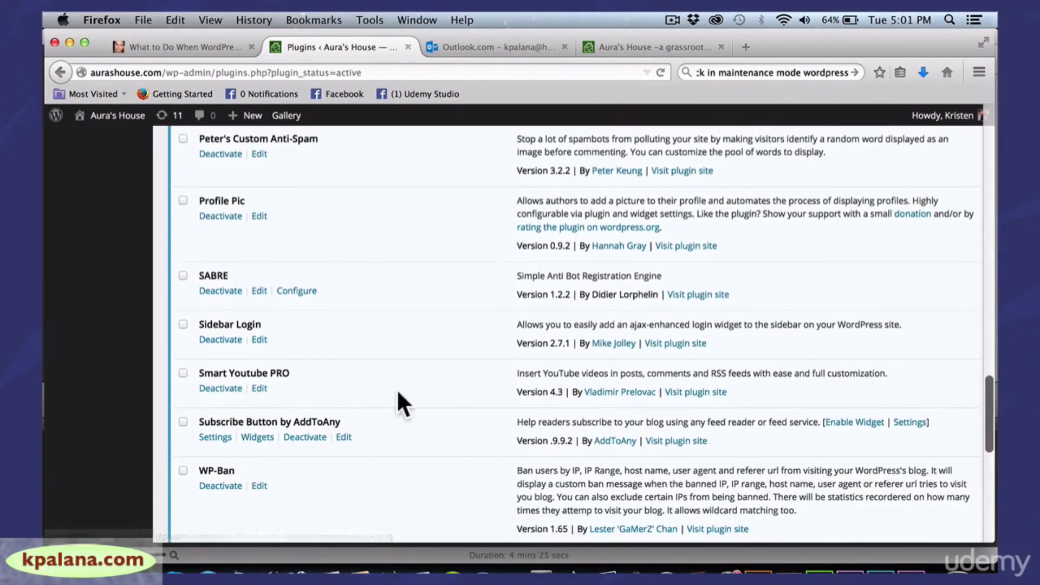
left_click_drag(989, 379, 986, 437)
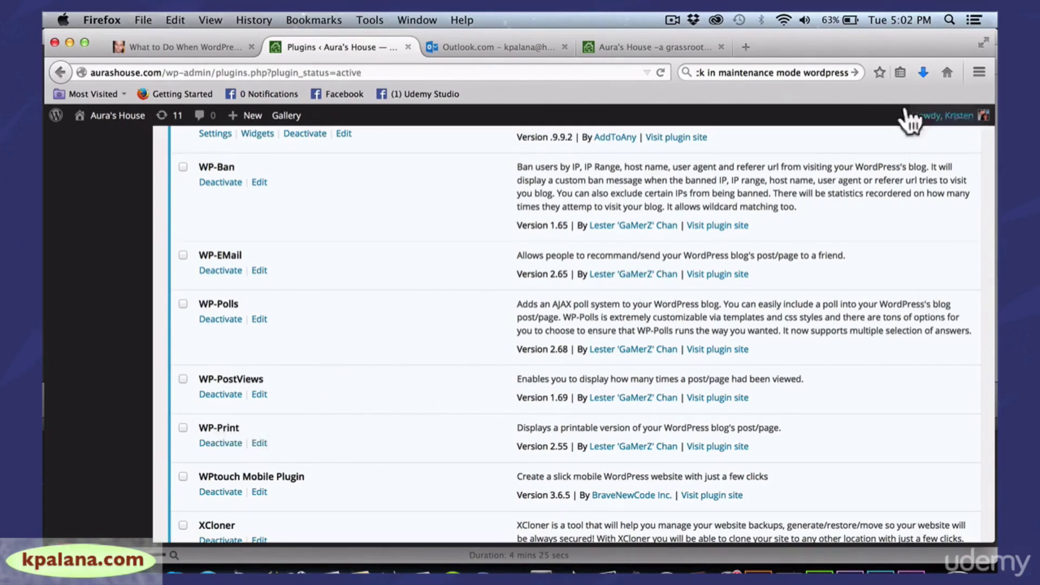
left_click_drag(918, 44, 895, 44)
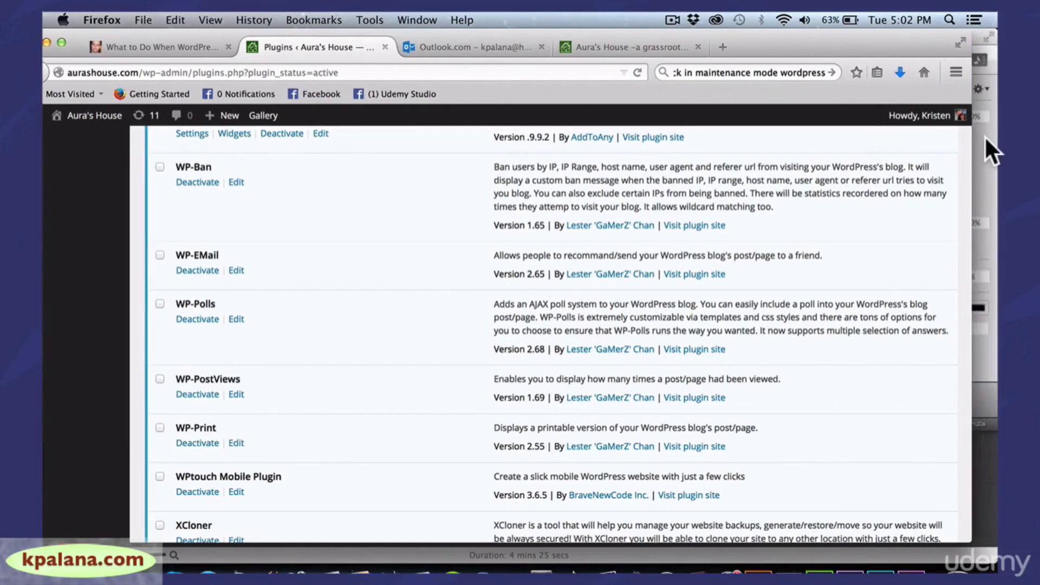
left_click_drag(973, 149, 987, 149)
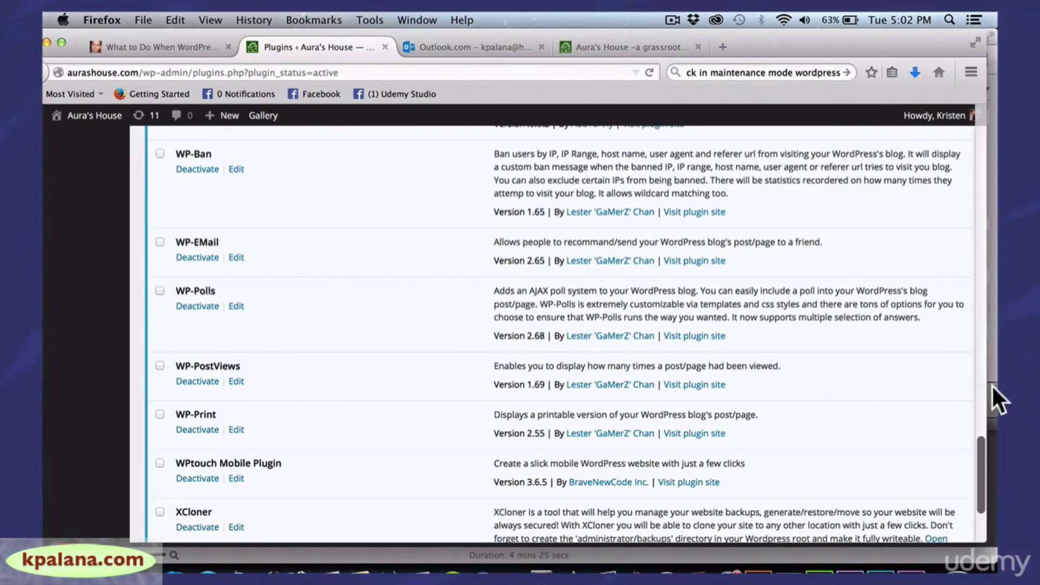
left_click_drag(978, 447, 980, 479)
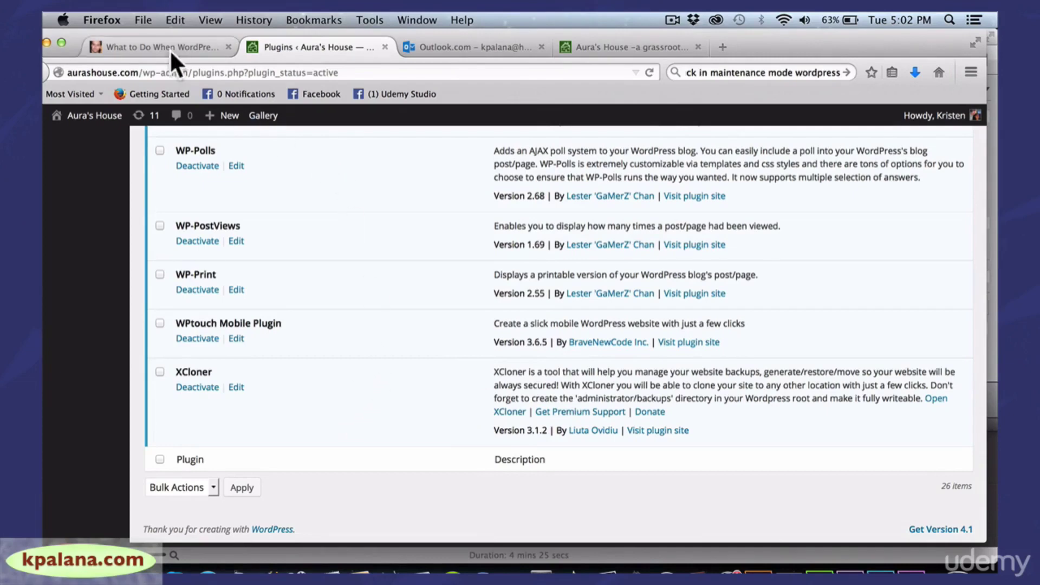
mouse_move(172, 31)
left_mouse_down()
mouse_move(226, 34)
mouse_move(166, 33)
left_mouse_up()
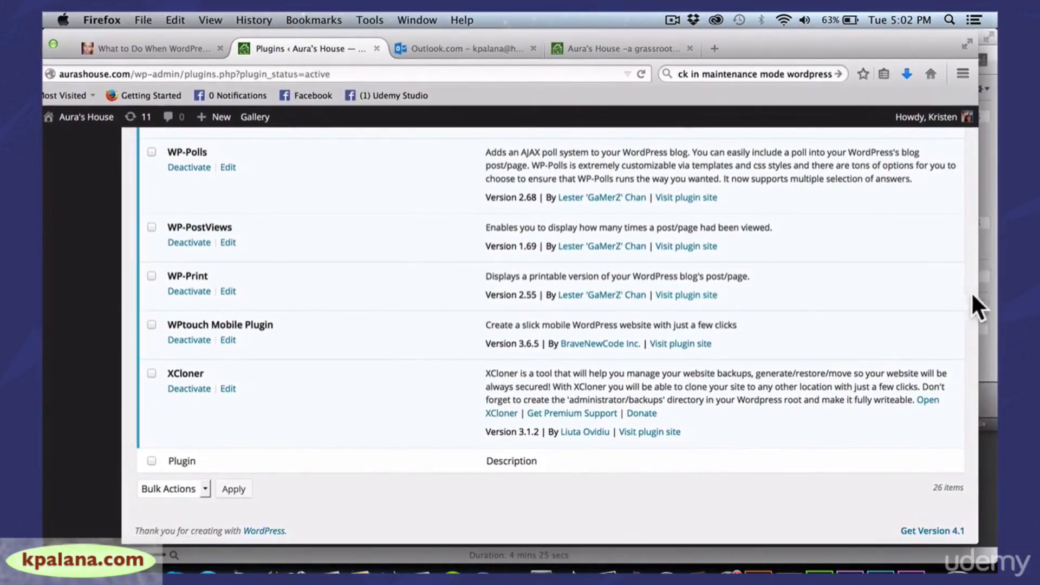
left_click_drag(979, 297, 984, 298)
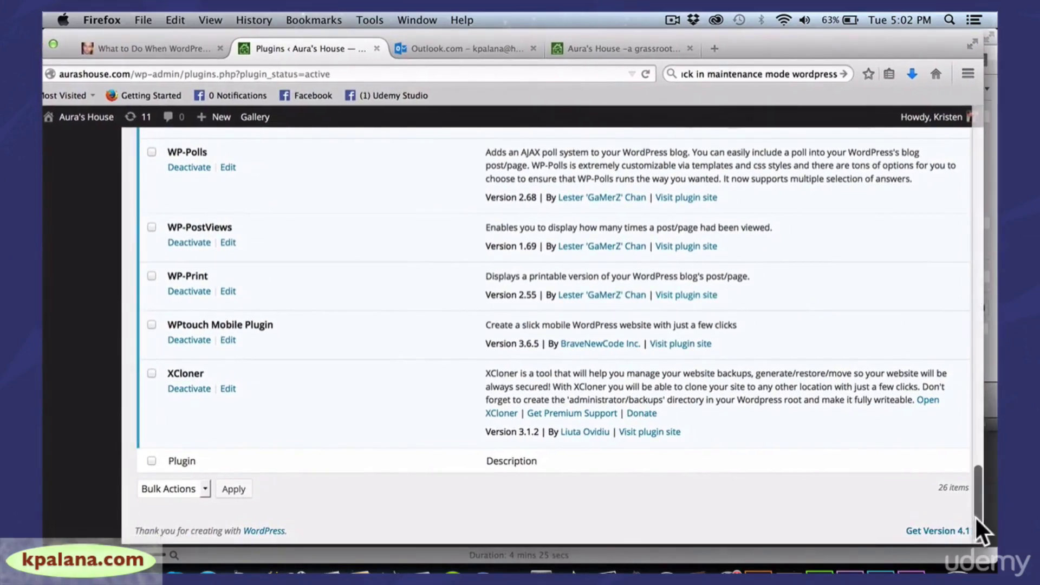
left_click_drag(974, 515, 958, 193)
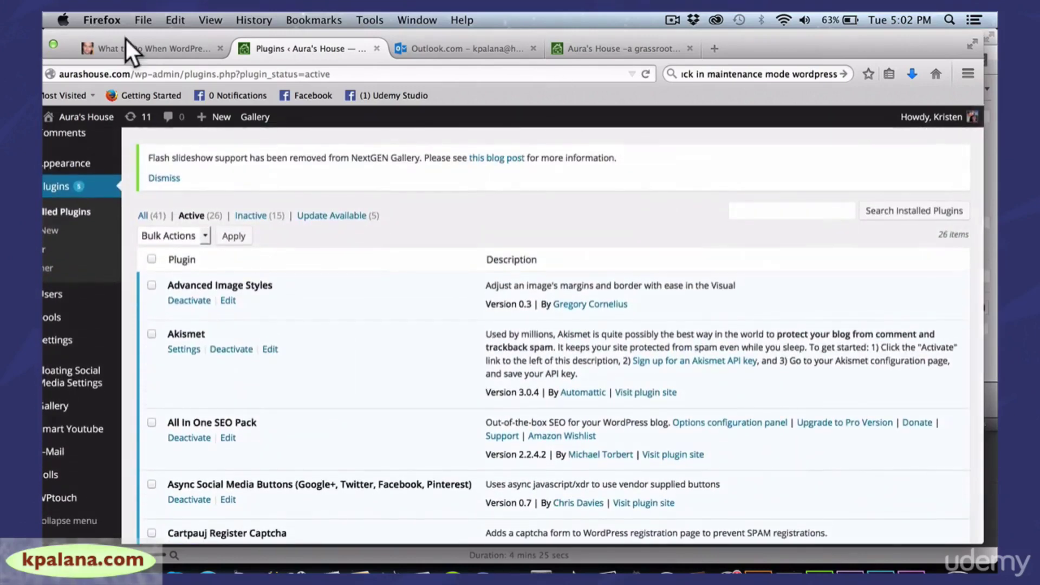
mouse_move(124, 37)
left_mouse_down()
mouse_move(160, 34)
mouse_move(110, 29)
left_mouse_up()
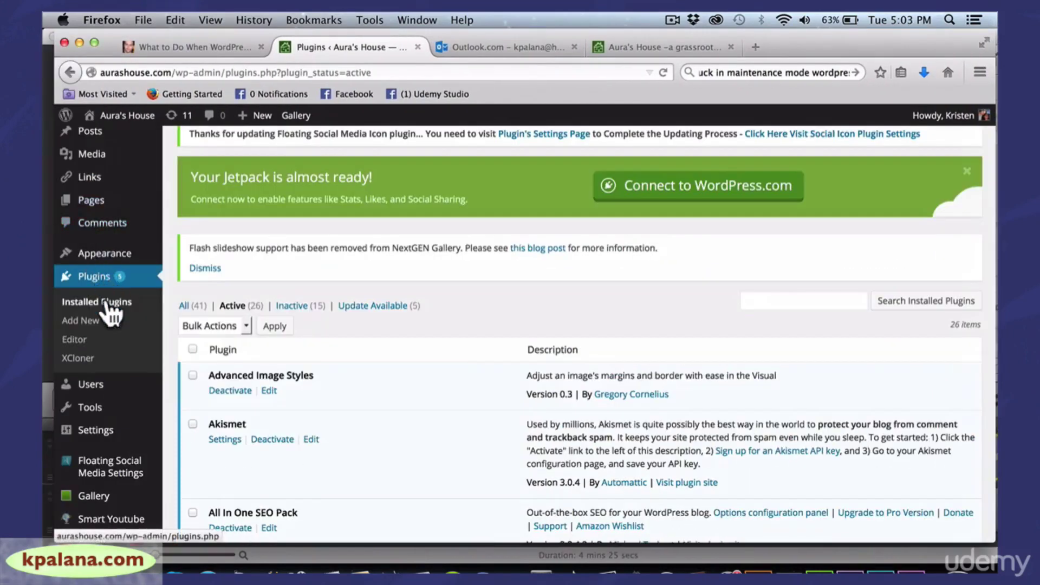
Open Plugins > Add New and enter 'progress' in the plugin search box
left_click(89, 323)
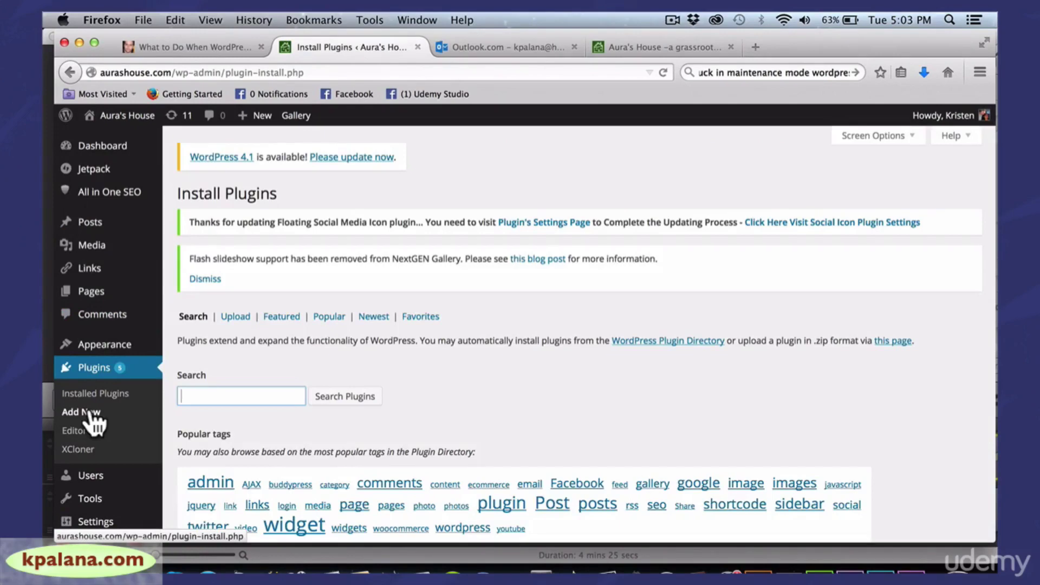
left_click(223, 398)
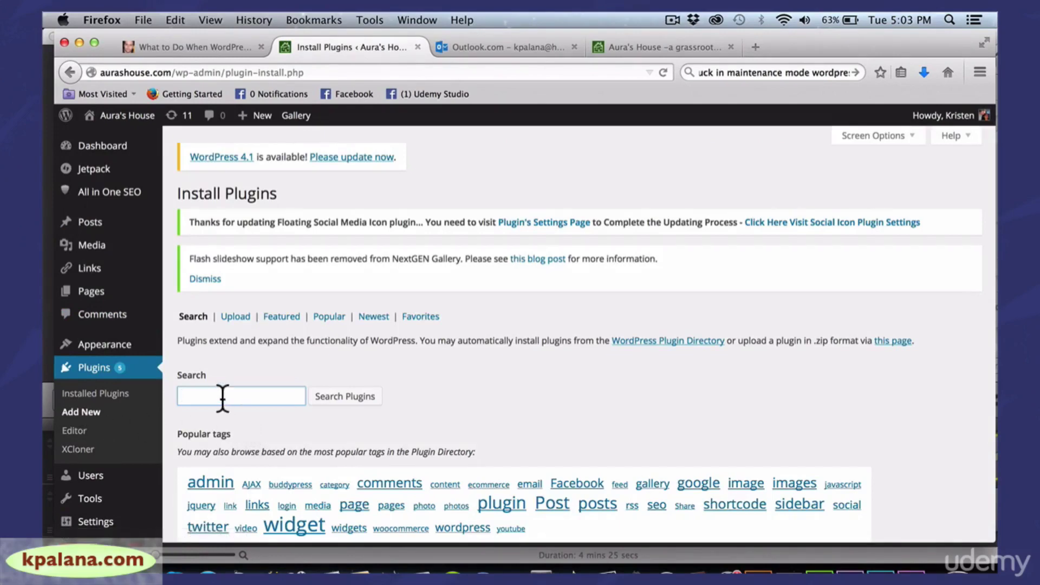
left_click(223, 398)
left_click(268, 355)
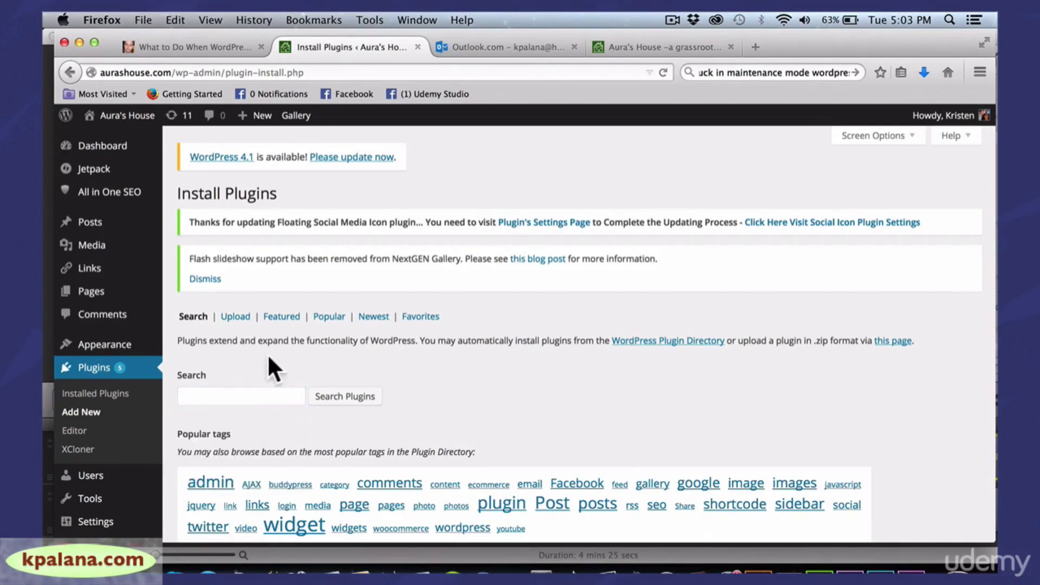
left_click(236, 399)
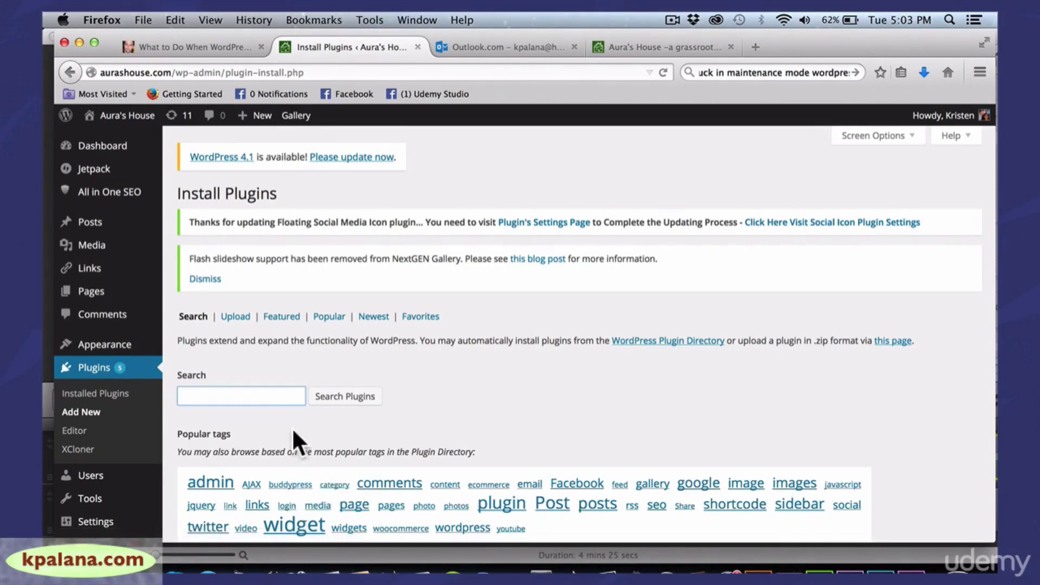
type("pr")
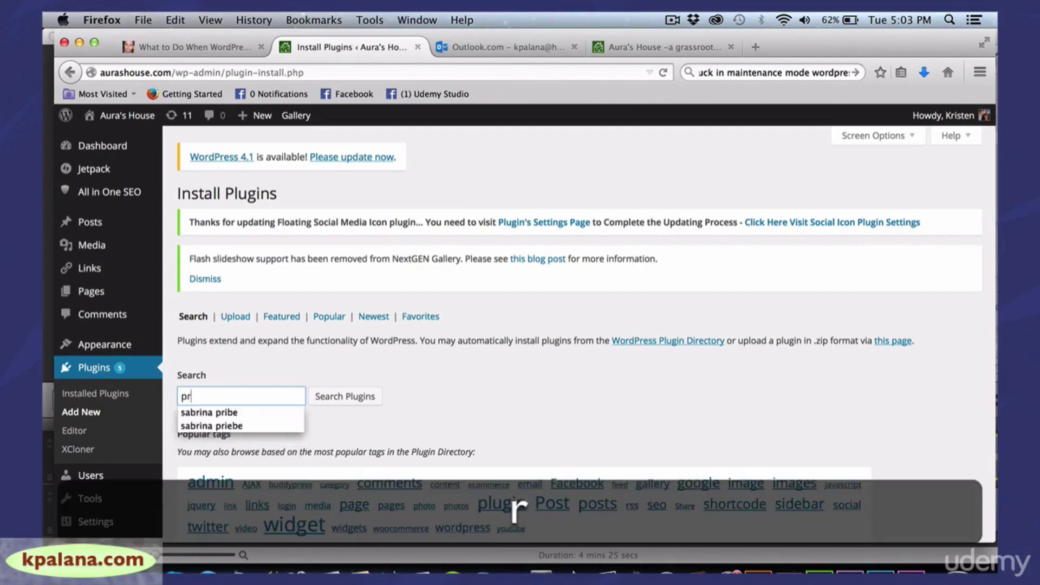
type("ogress")
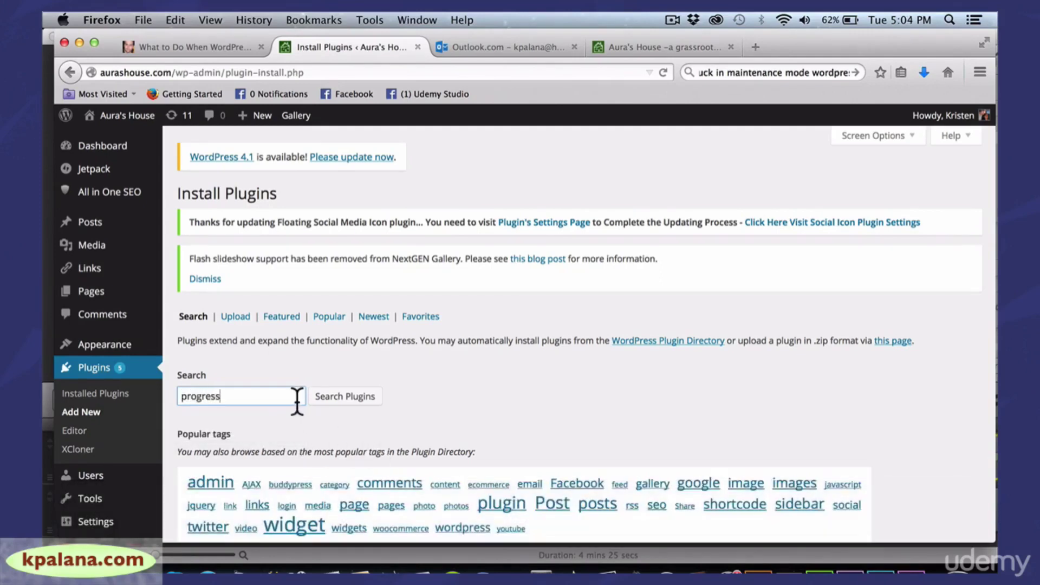
Run the 'progress' plugin search and scroll through results like Progress Bar and xwolf Progress Bar
left_click(332, 399)
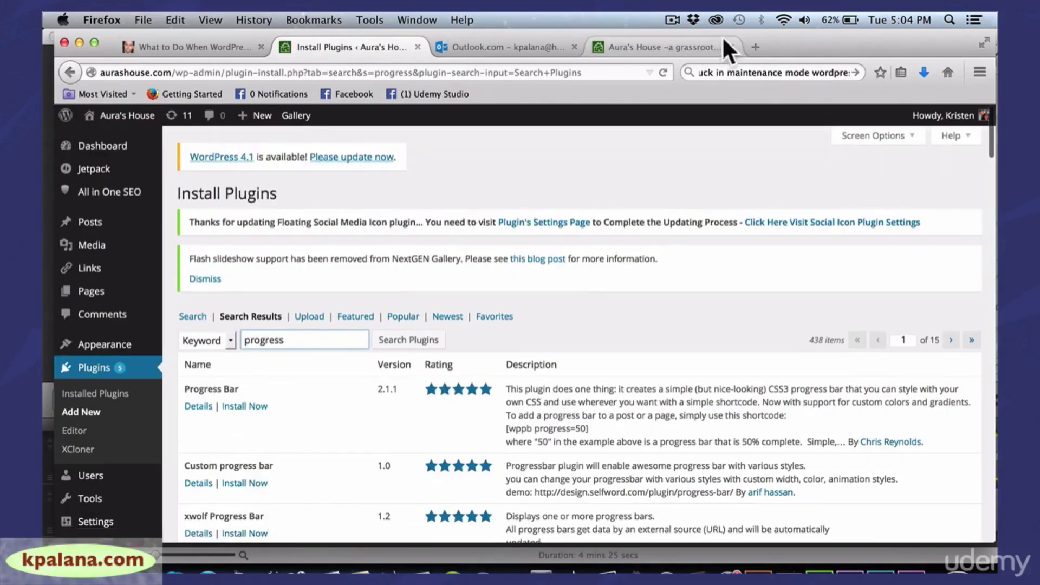
left_click_drag(801, 36, 749, 25)
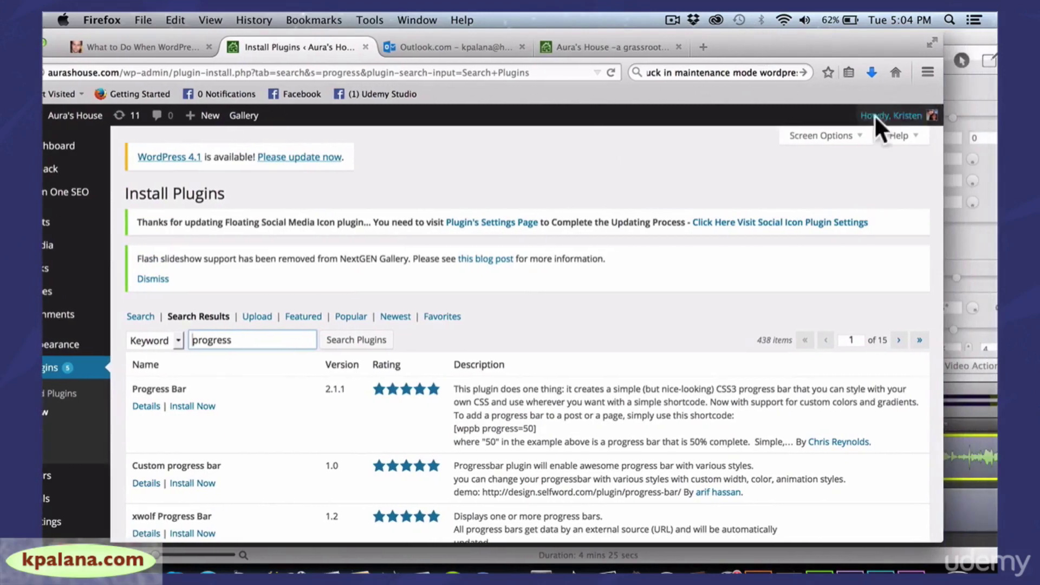
left_click(939, 172)
mouse_move(951, 177)
left_mouse_down()
mouse_move(954, 155)
mouse_move(954, 167)
left_mouse_up()
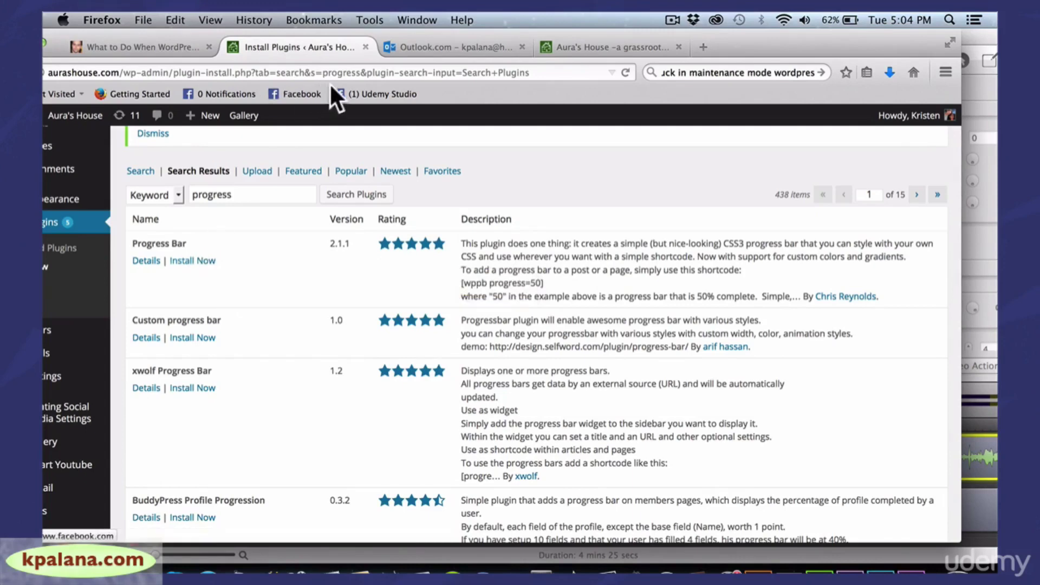
left_click_drag(388, 34, 431, 30)
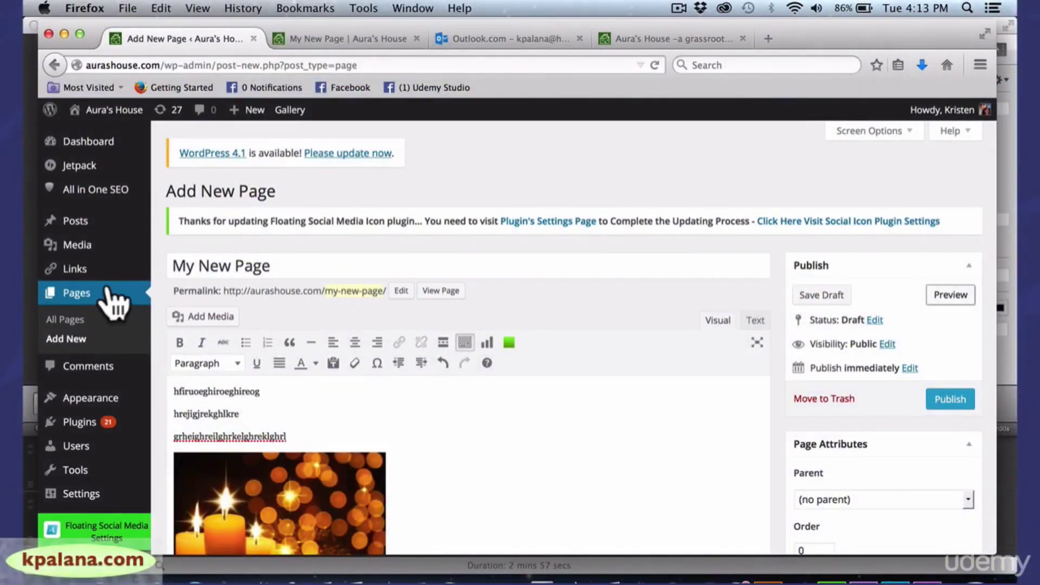
Go to Appearance > Themes, discarding the unsaved My New Page draft
mouse_move(92, 402)
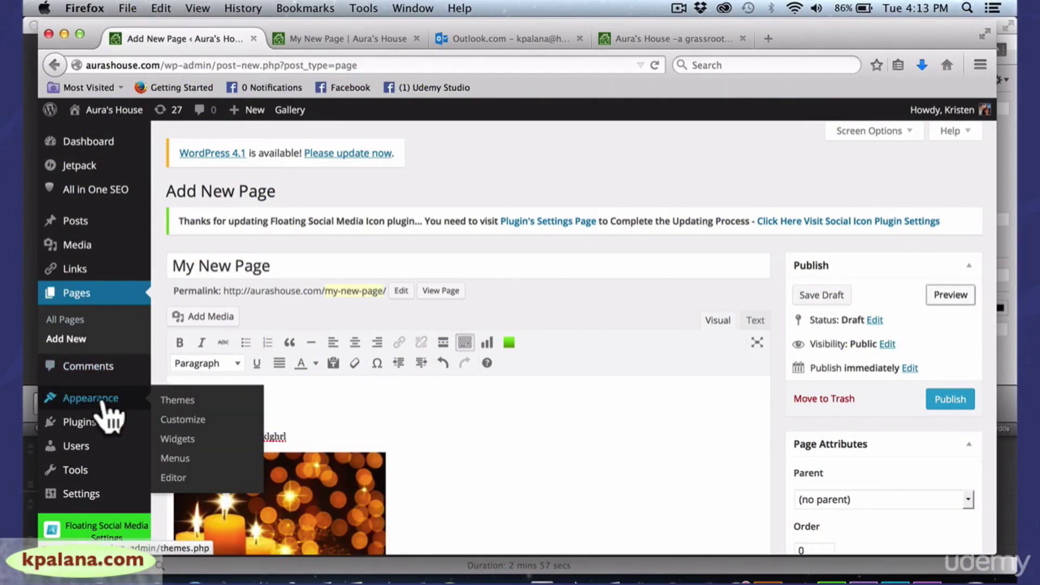
left_click(176, 403)
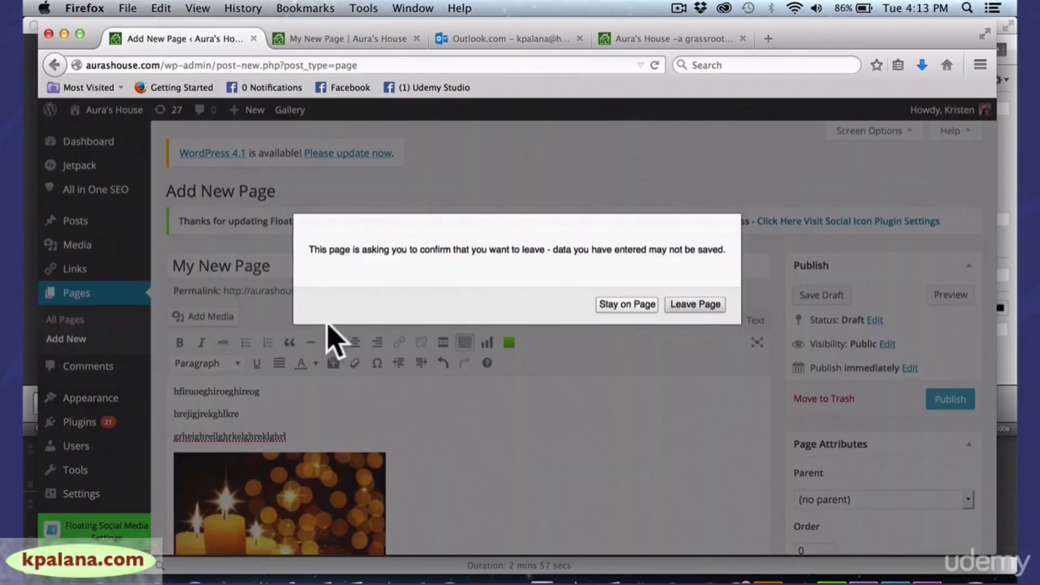
left_click(696, 305)
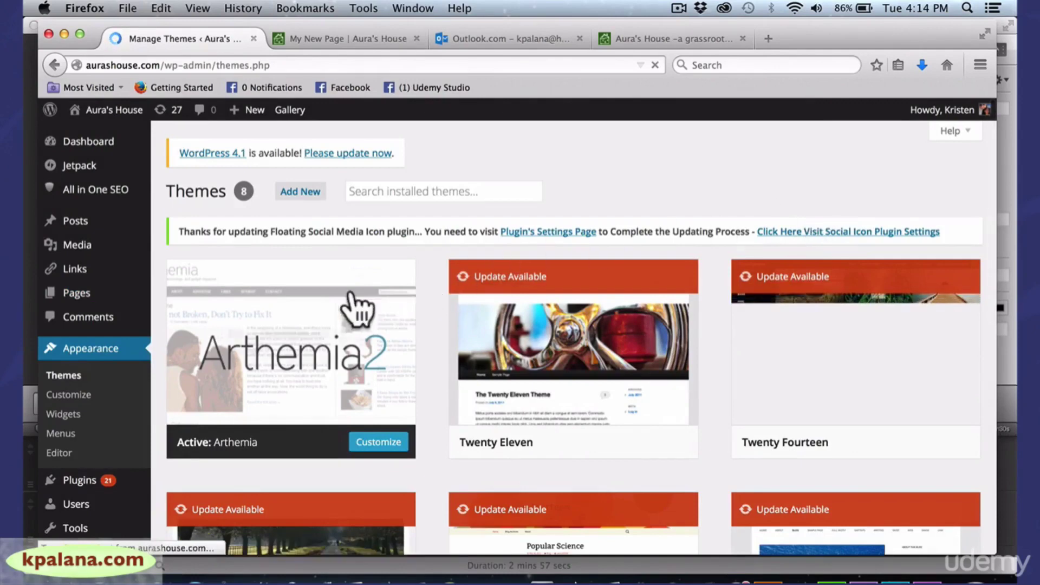
mouse_move(360, 323)
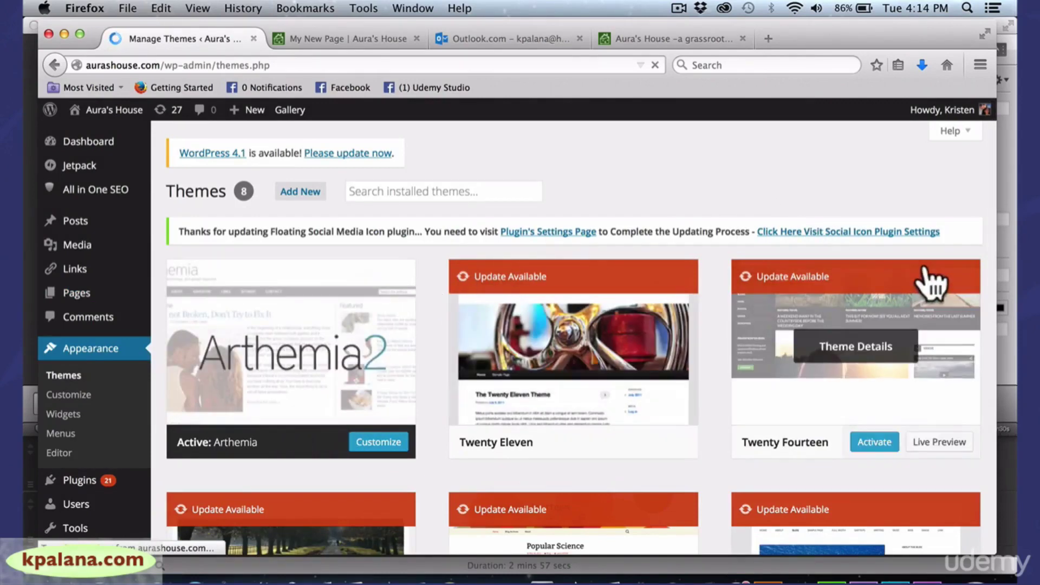
left_click_drag(998, 220, 964, 454)
scroll(981, 216, "down", 1)
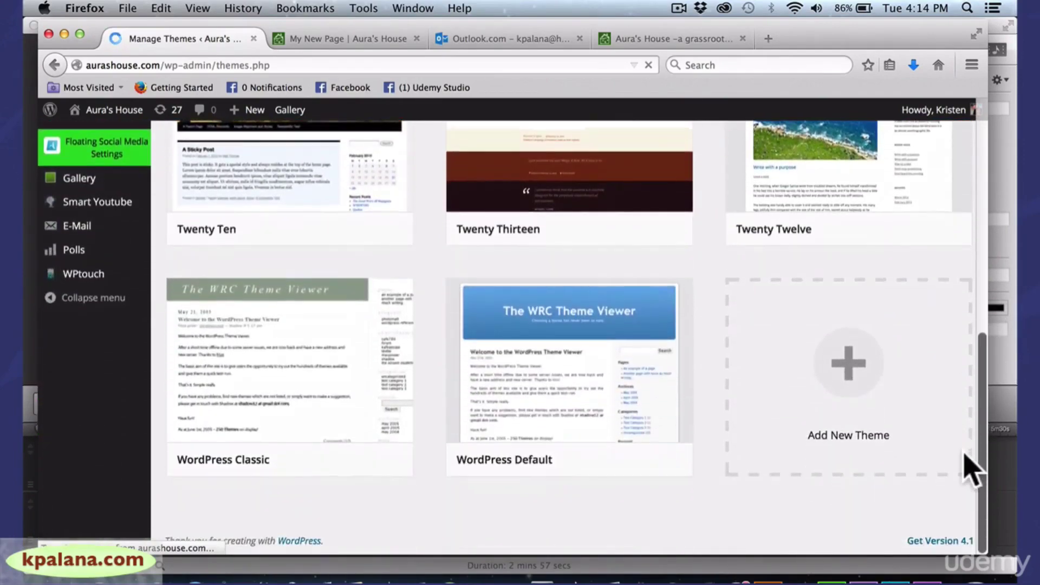
Show the WordPress Default theme's details (version 1.6, based on Kubrick)
left_click(580, 333)
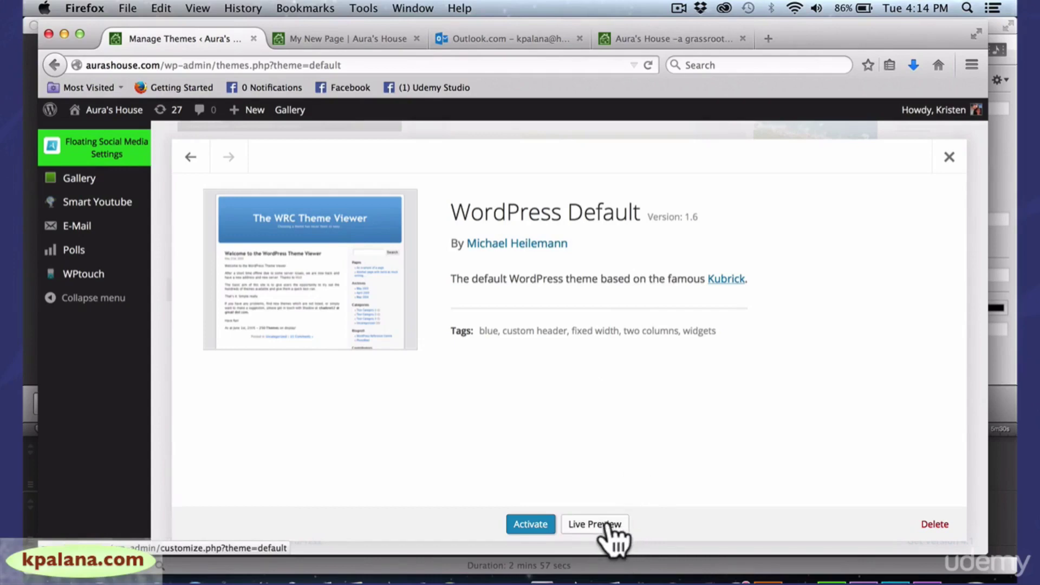
Live-preview the site in the WordPress Default theme and scroll through the preview
left_click(602, 525)
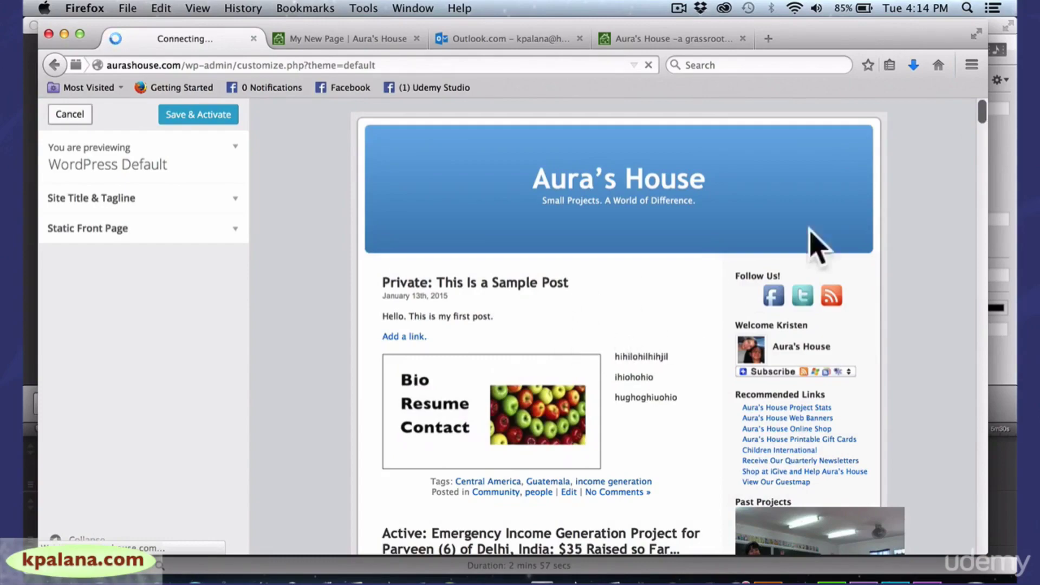
mouse_move(981, 121)
left_mouse_down()
mouse_move(980, 192)
mouse_move(980, 140)
left_mouse_up()
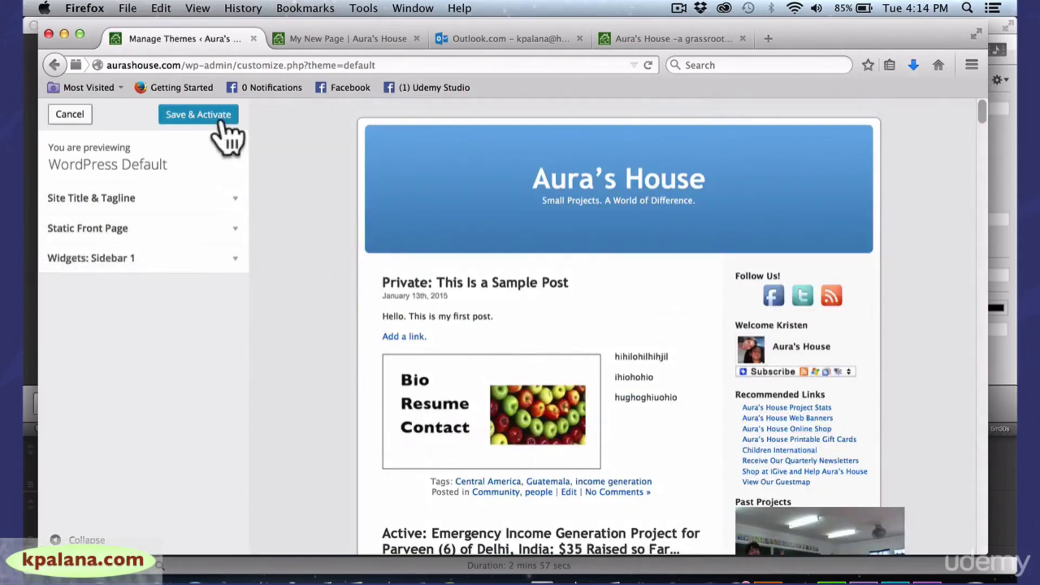
Cancel the Default preview, view WordPress Classic's details, then go to the Add Themes page
left_click(70, 115)
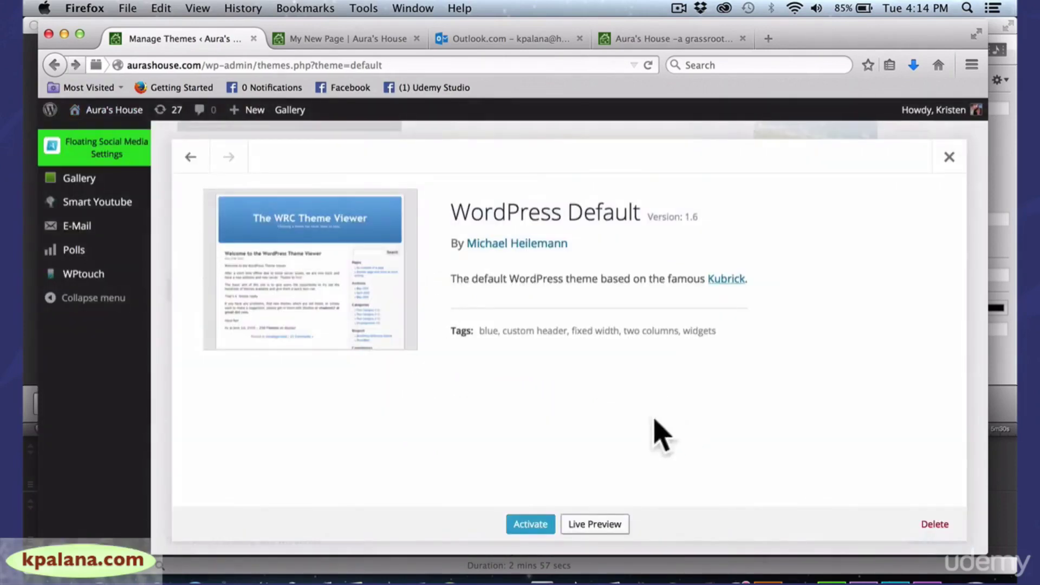
left_click(190, 158)
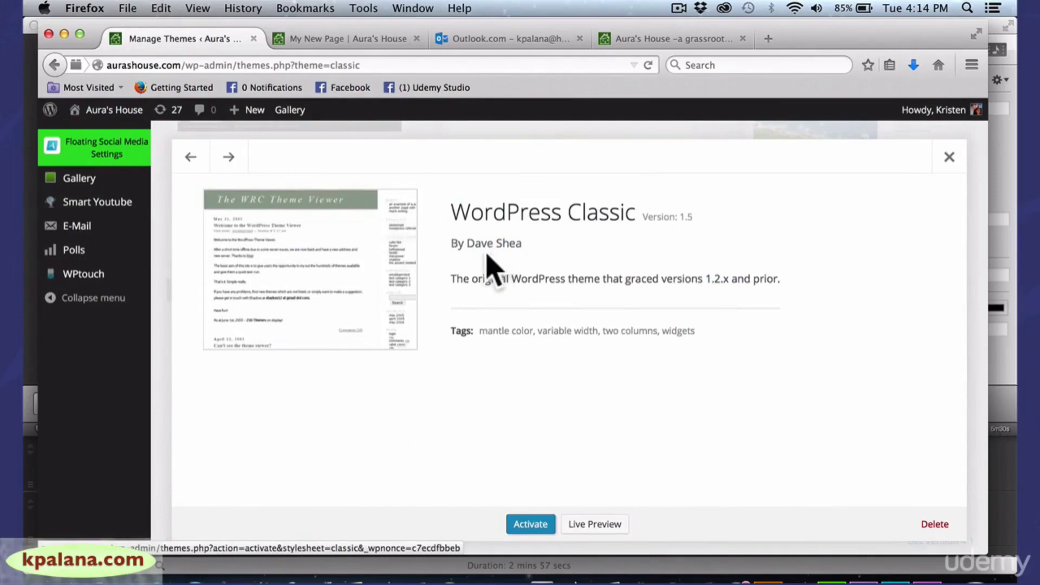
left_click(949, 159)
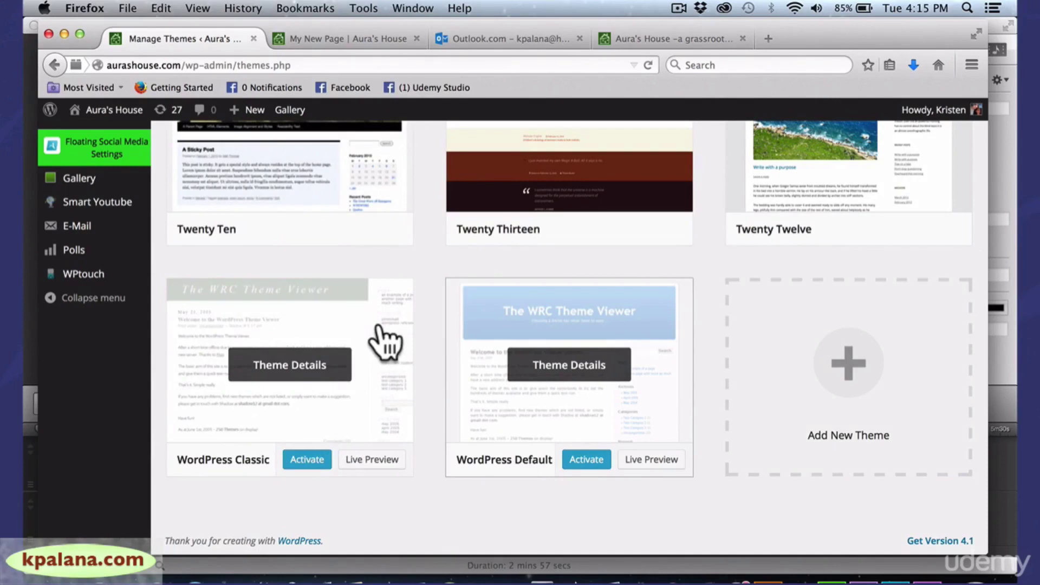
left_click(837, 373)
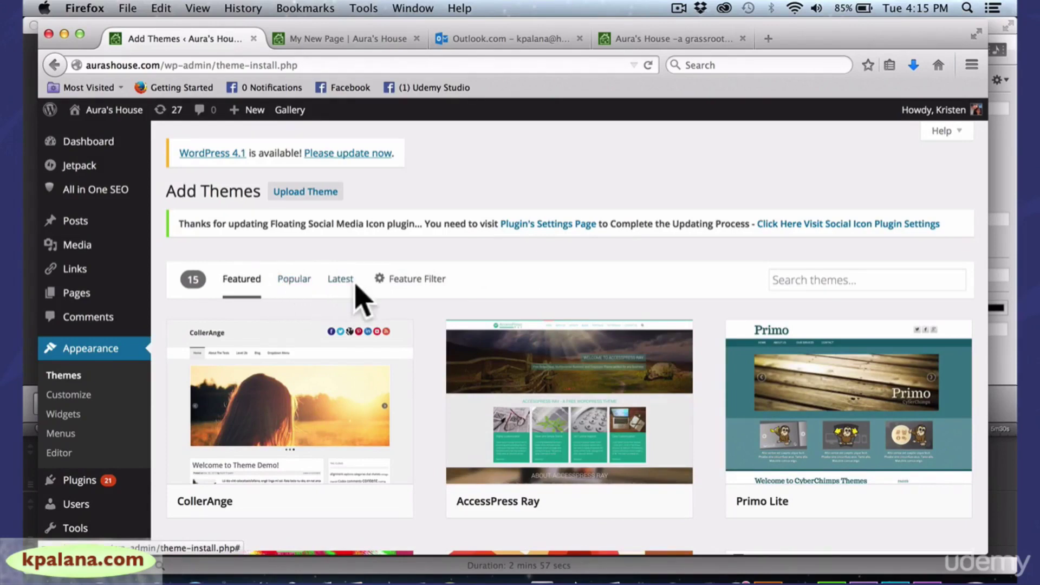
Filter themes by Popular and scroll down to the Hueman, MH Magazine lite and Accesspress Parallax row
left_click(294, 280)
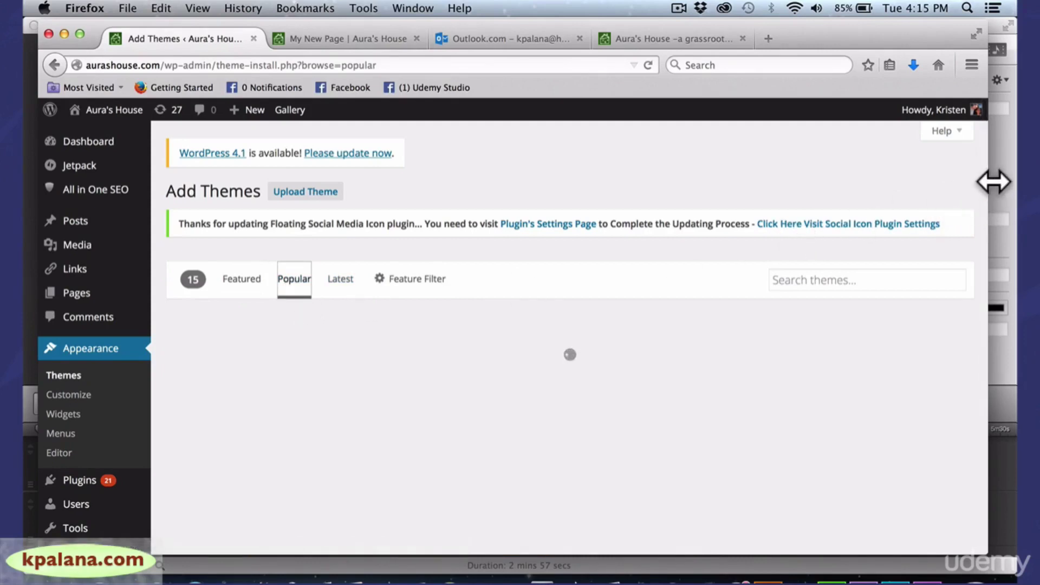
left_click_drag(993, 182, 998, 182)
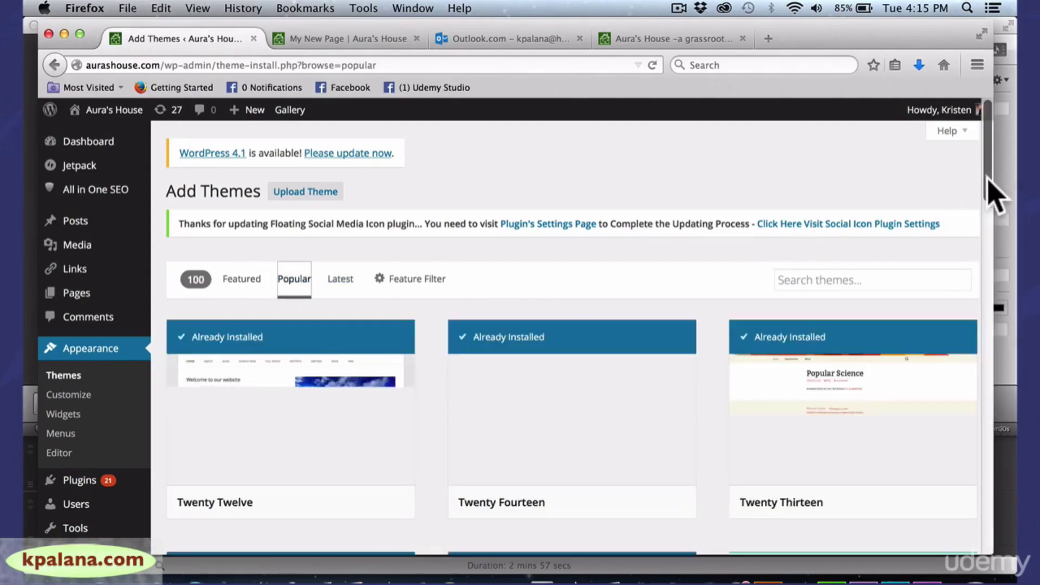
left_click_drag(987, 180, 980, 339)
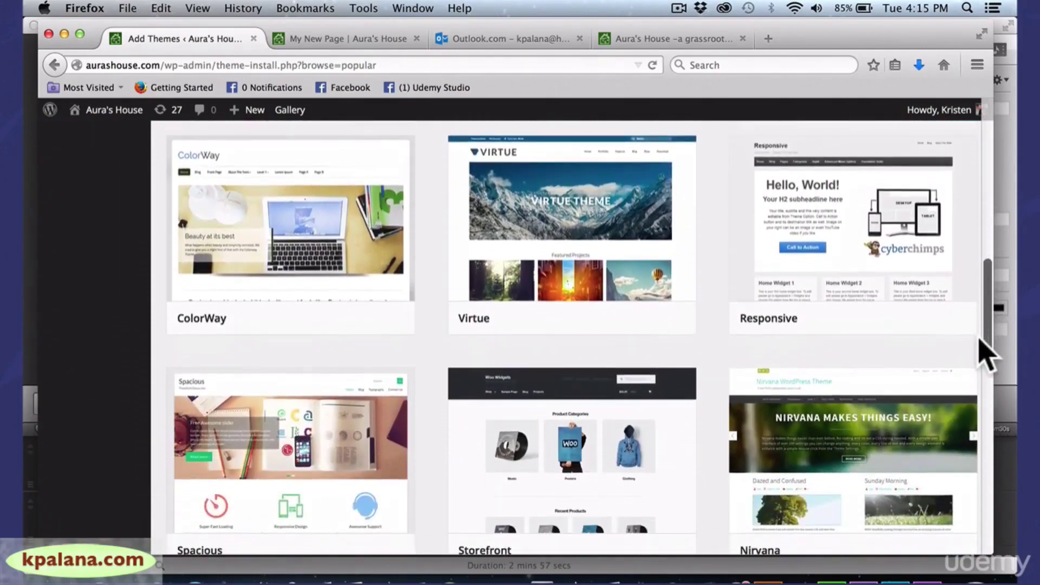
mouse_move(653, 235)
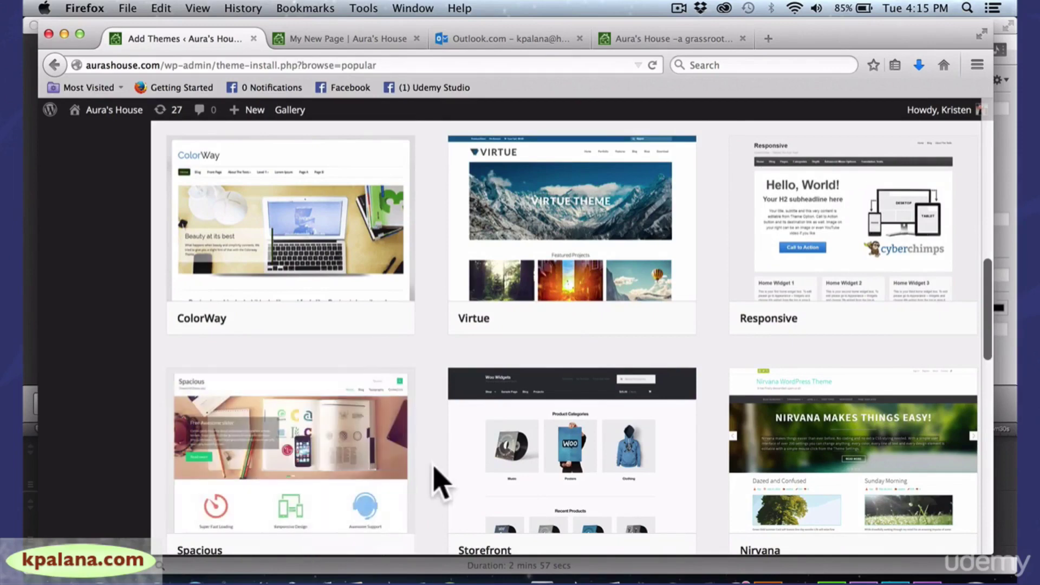
left_click_drag(994, 298, 987, 371)
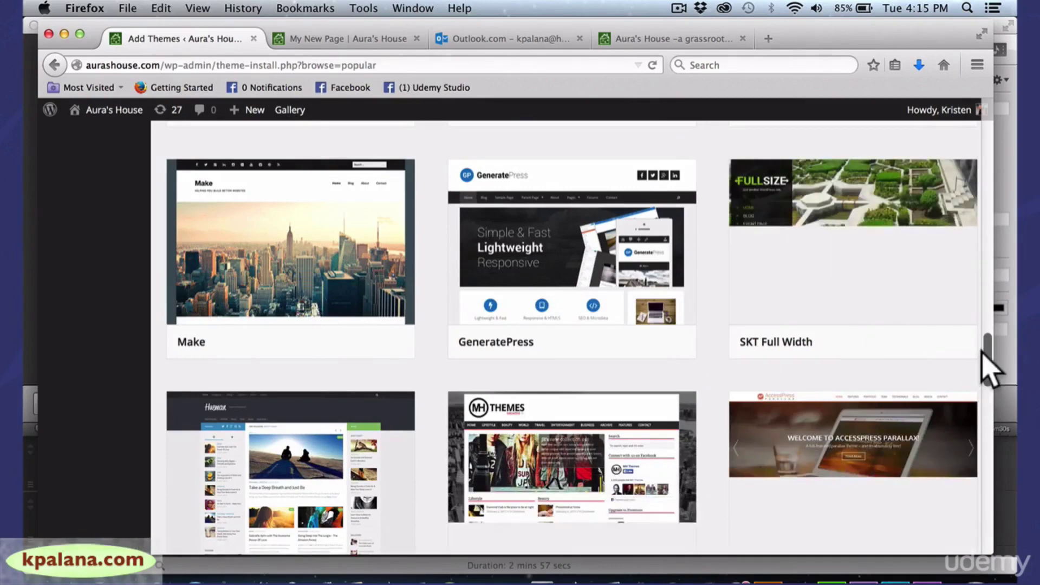
scroll(983, 355, "down", 1)
scroll(987, 374, "down", 3)
mouse_move(534, 453)
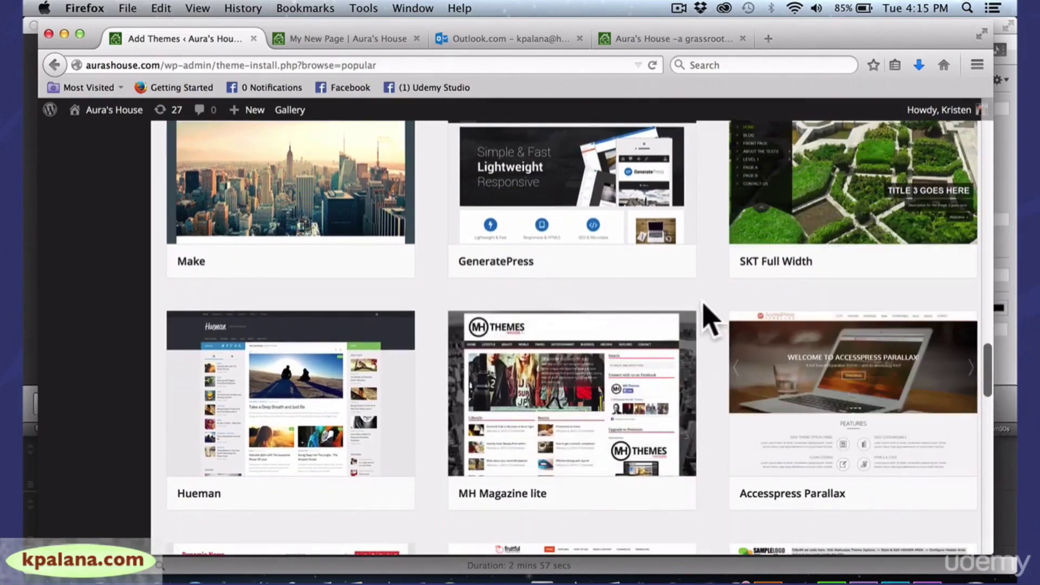
mouse_move(326, 407)
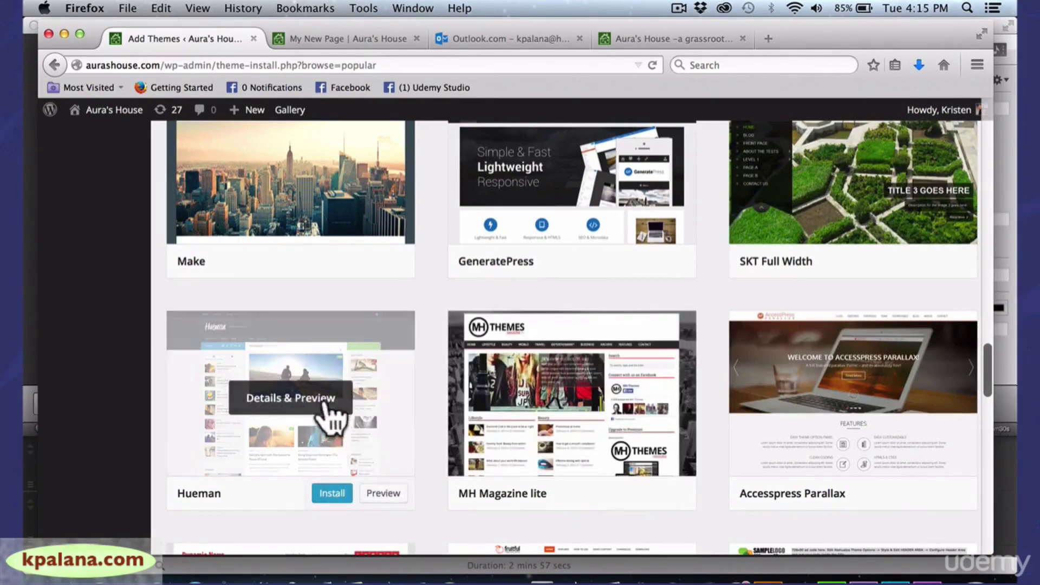
left_click(386, 493)
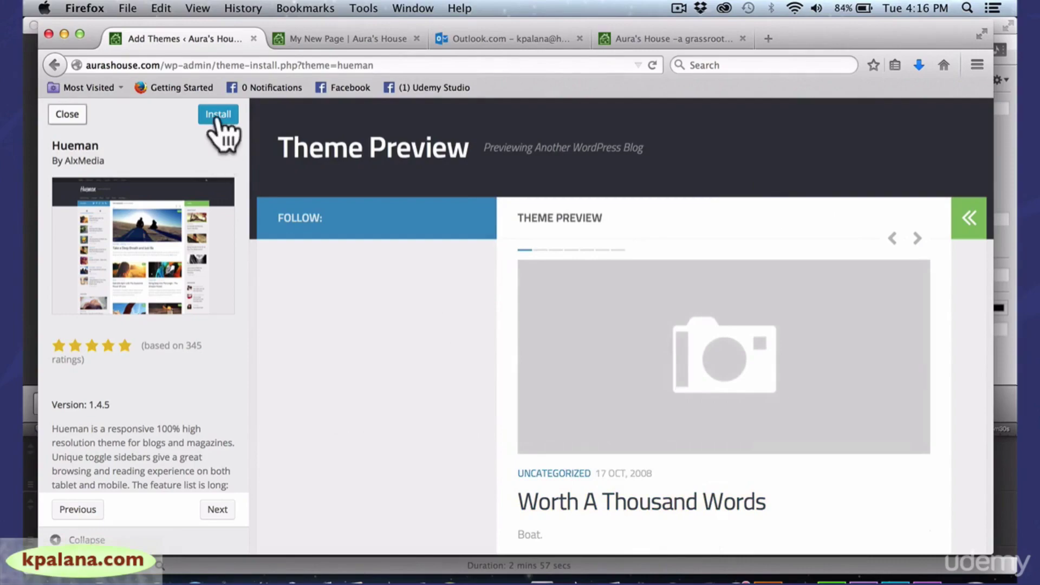
left_click(65, 115)
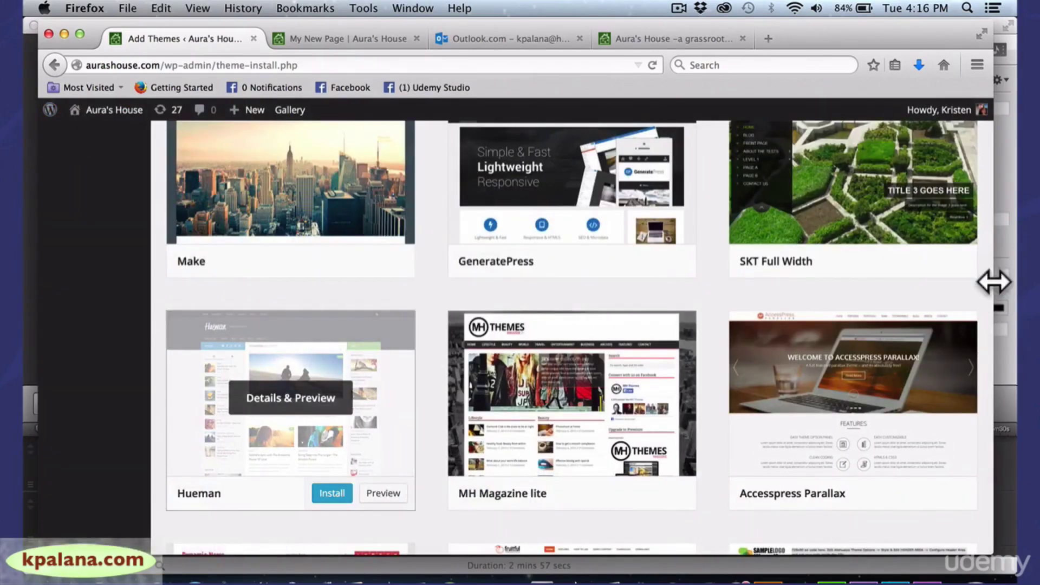
Widen the browser and scroll back up to Twenty Twelve, Twenty Fourteen and Twenty Thirteen marked Already Installed
left_click_drag(993, 281, 1006, 281)
left_click_drag(999, 377, 1009, 202)
scroll(1010, 196, "up", 5)
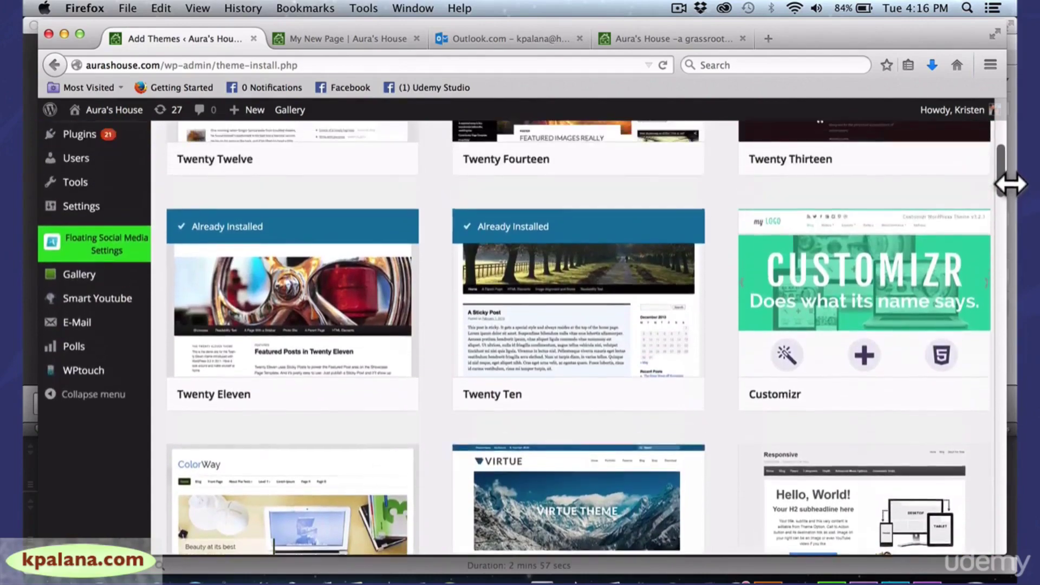
scroll(1011, 179, "up", 6)
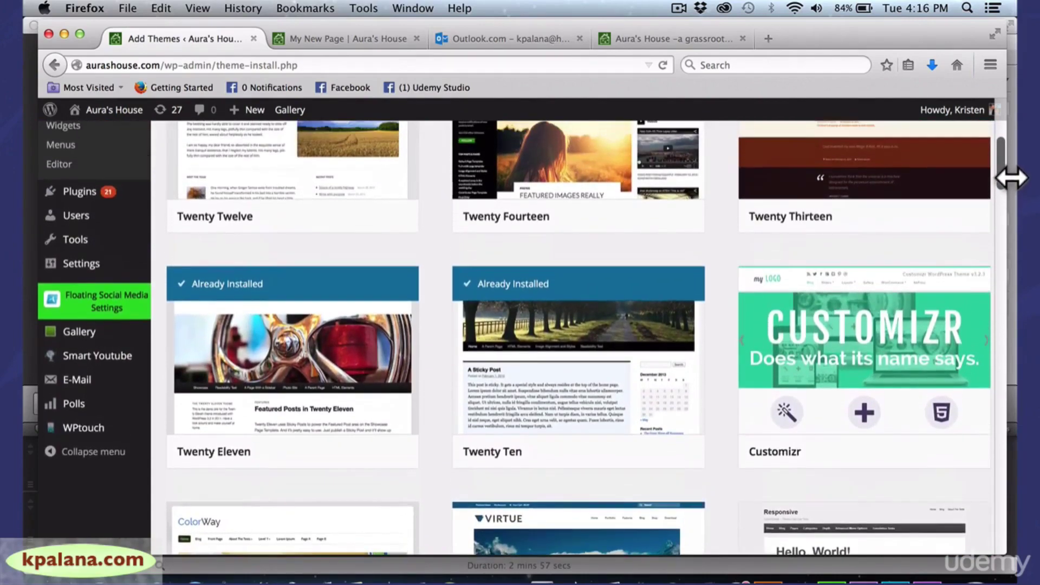
scroll(1011, 150, "down", 20)
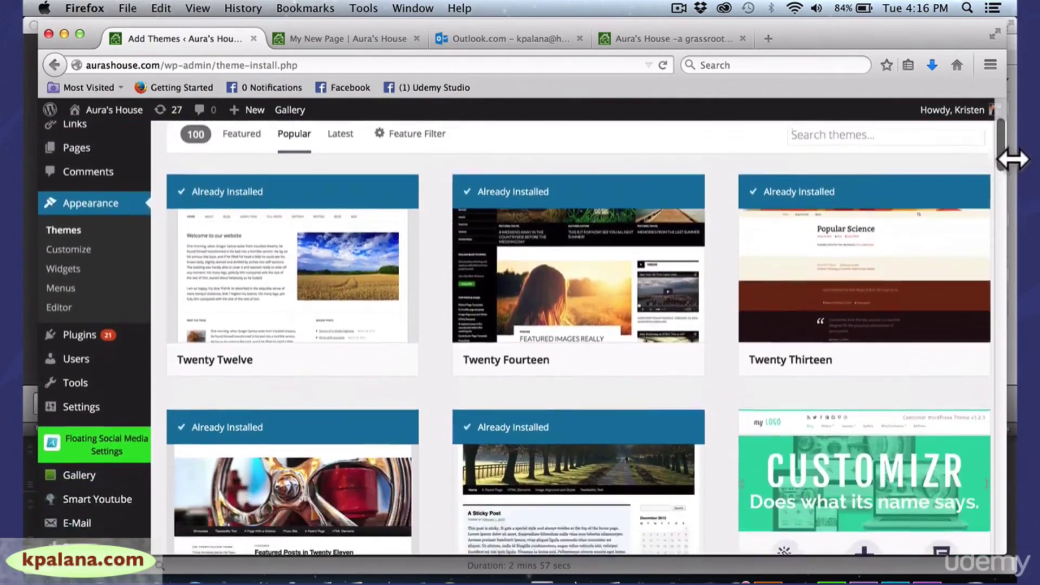
scroll(1011, 241, "down", 1)
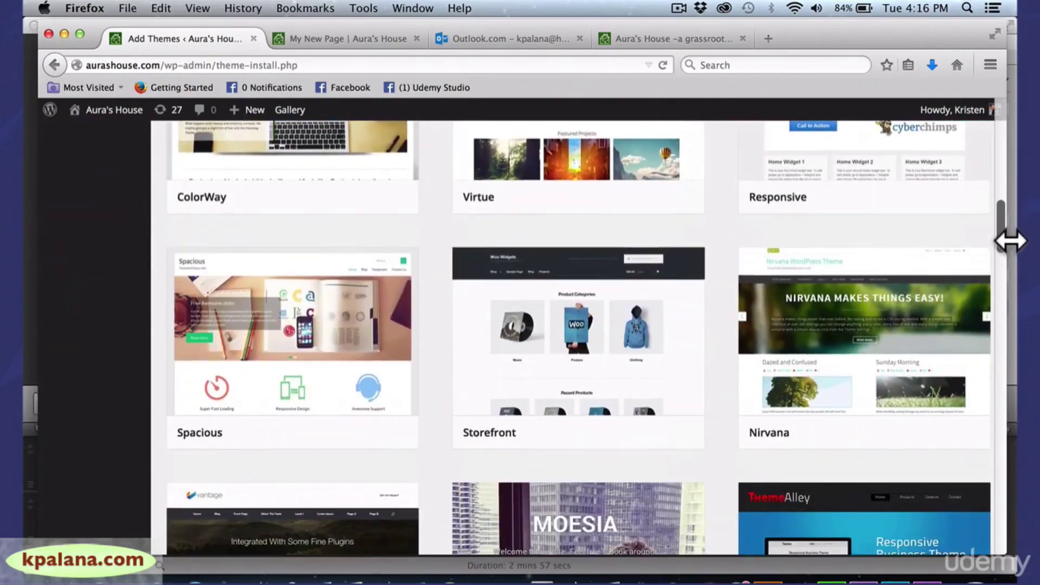
left_click_drag(1011, 241, 1015, 156)
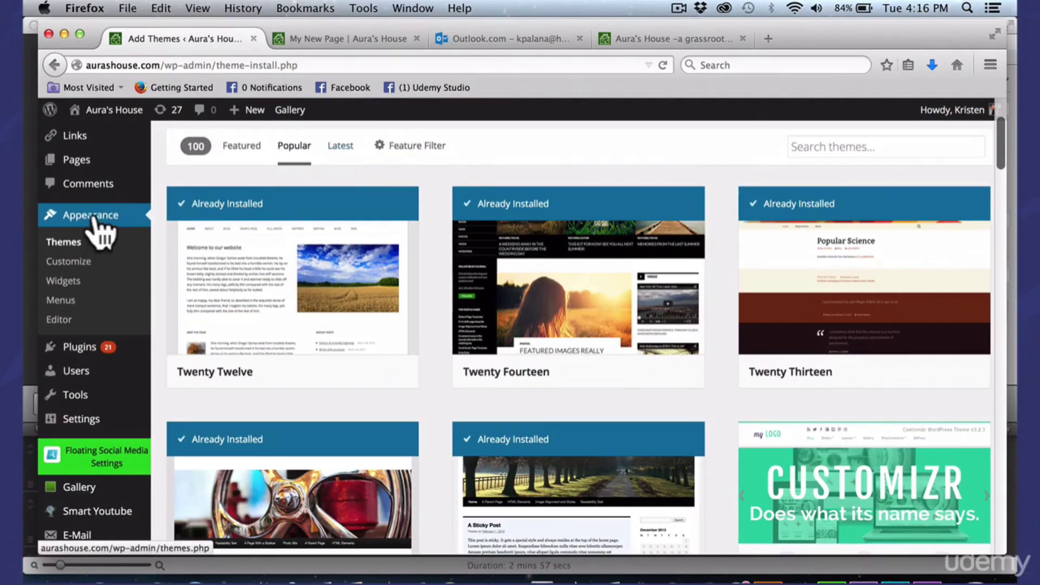
In the Customizer, expand and collapse Site Title & Tagline, Static Front Page and Widgets: Sidebar Top, then close it
left_click(76, 262)
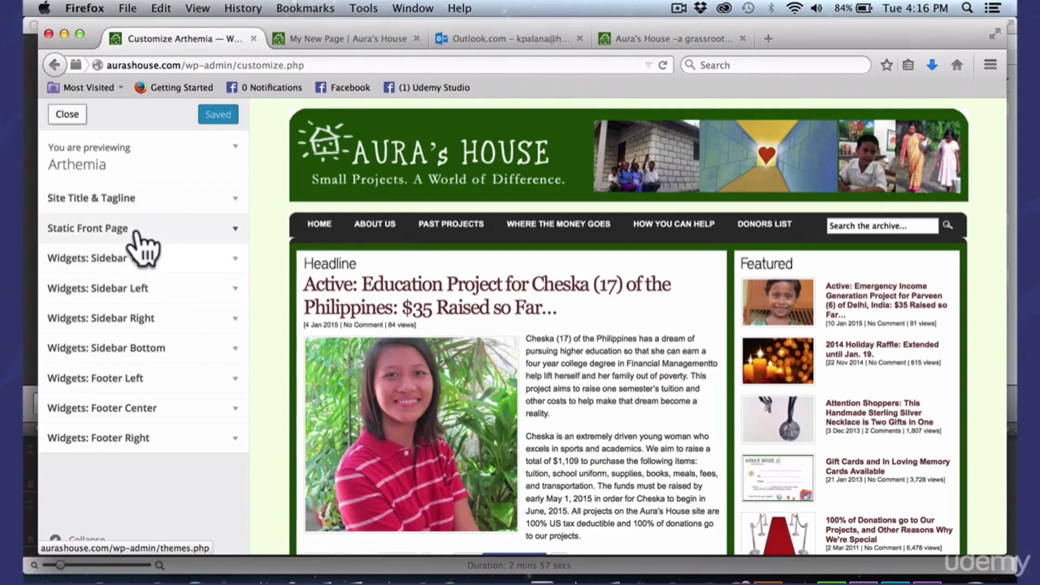
left_click(233, 202)
left_click(234, 201)
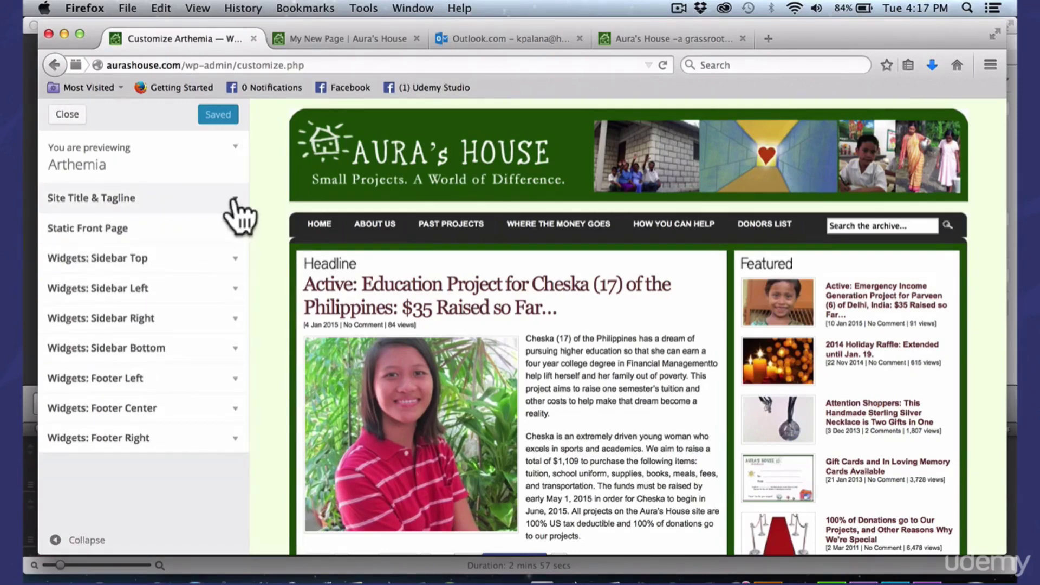
left_click(234, 228)
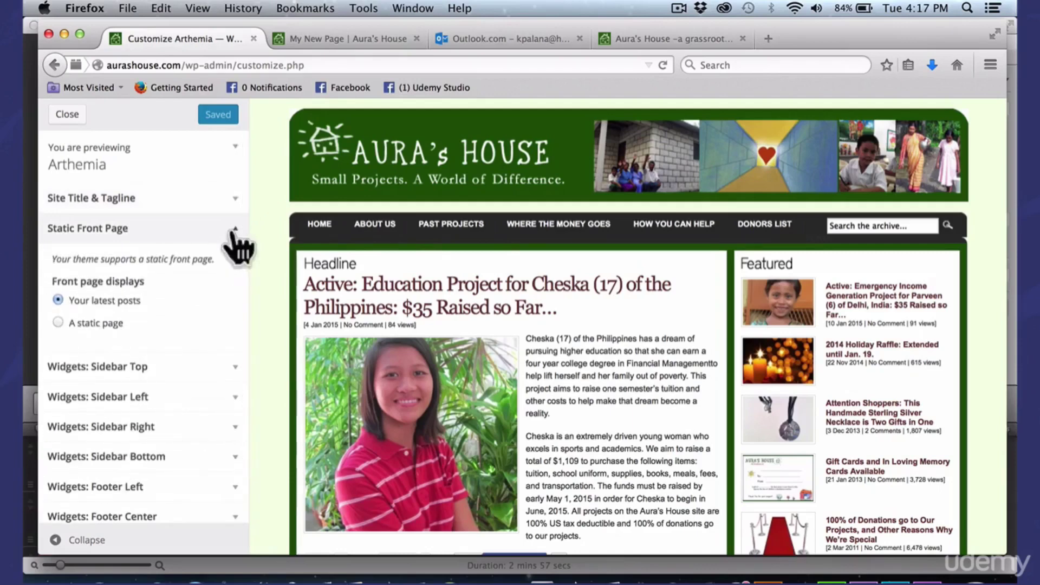
left_click(234, 230)
left_click(234, 259)
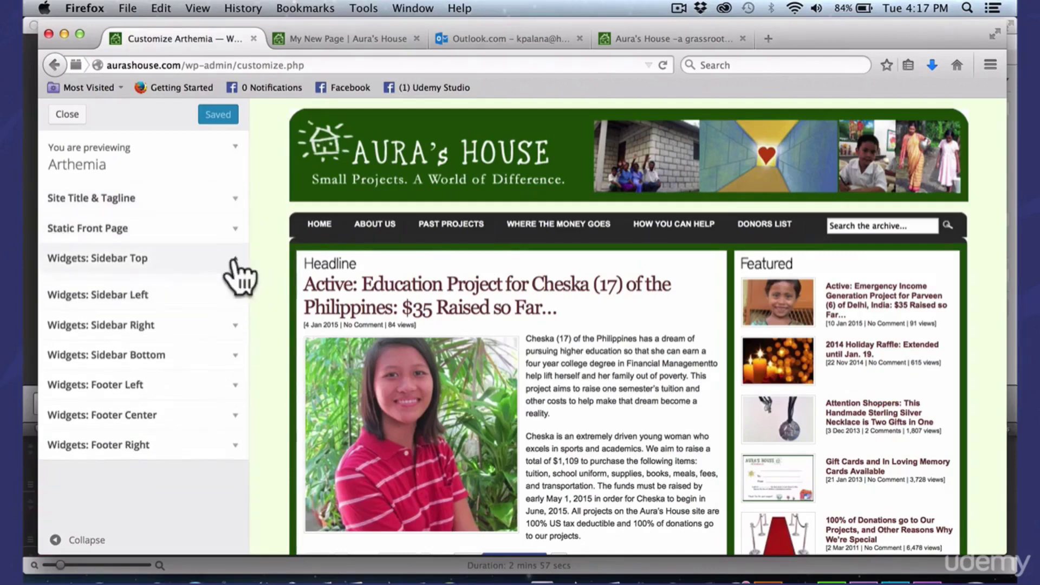
left_click(234, 259)
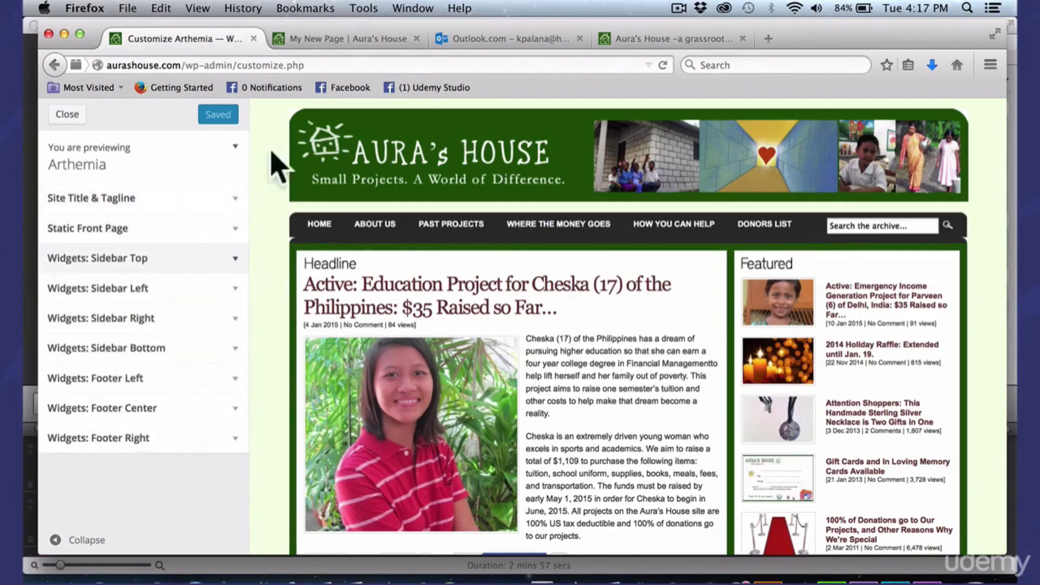
left_click(68, 114)
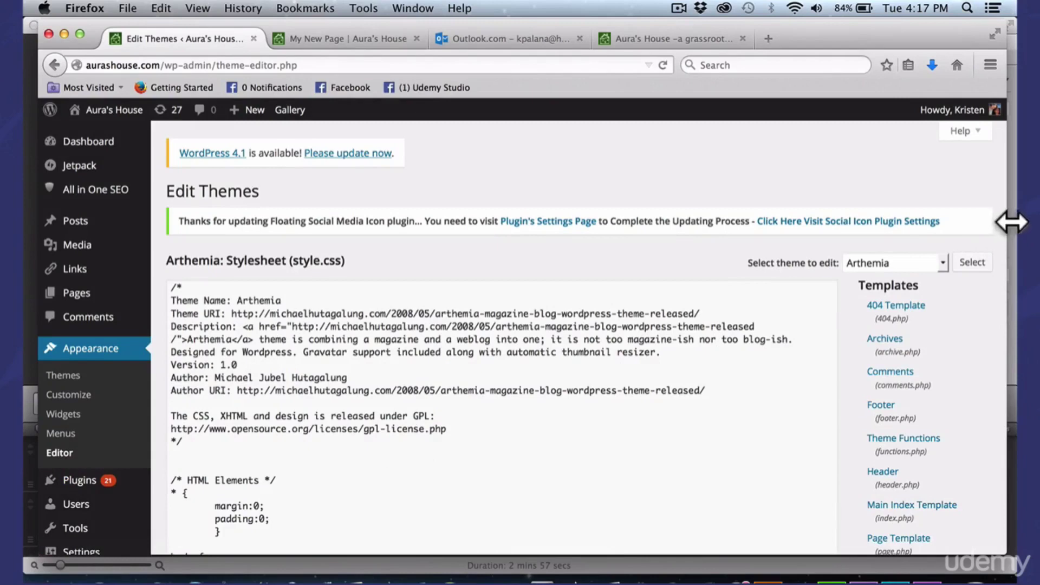
Select style.css's header comment and scroll the editor to the h3, #logo and #tagline rules
left_click_drag(1011, 222, 997, 221)
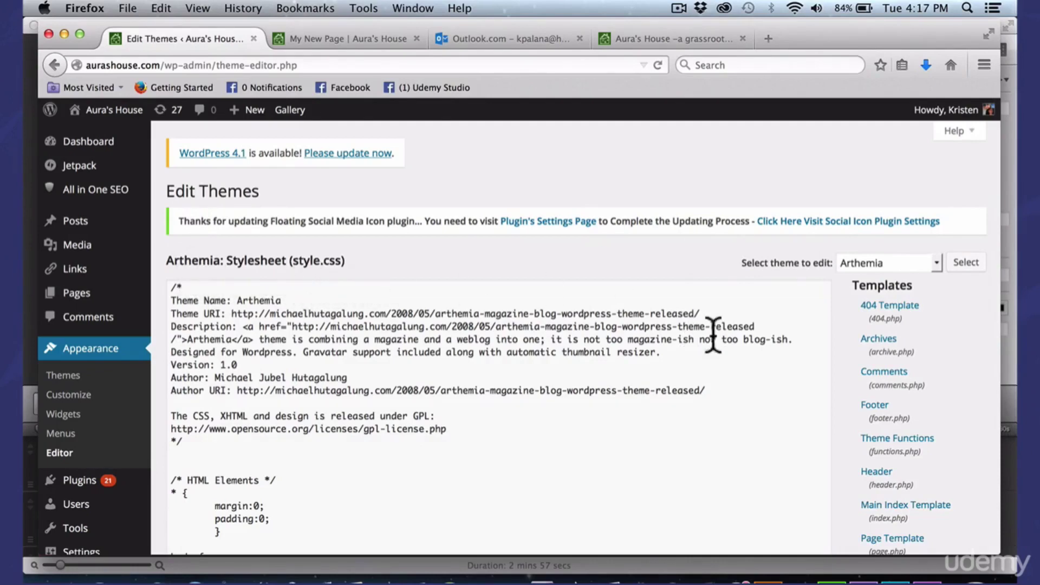
left_click_drag(1000, 311, 987, 311)
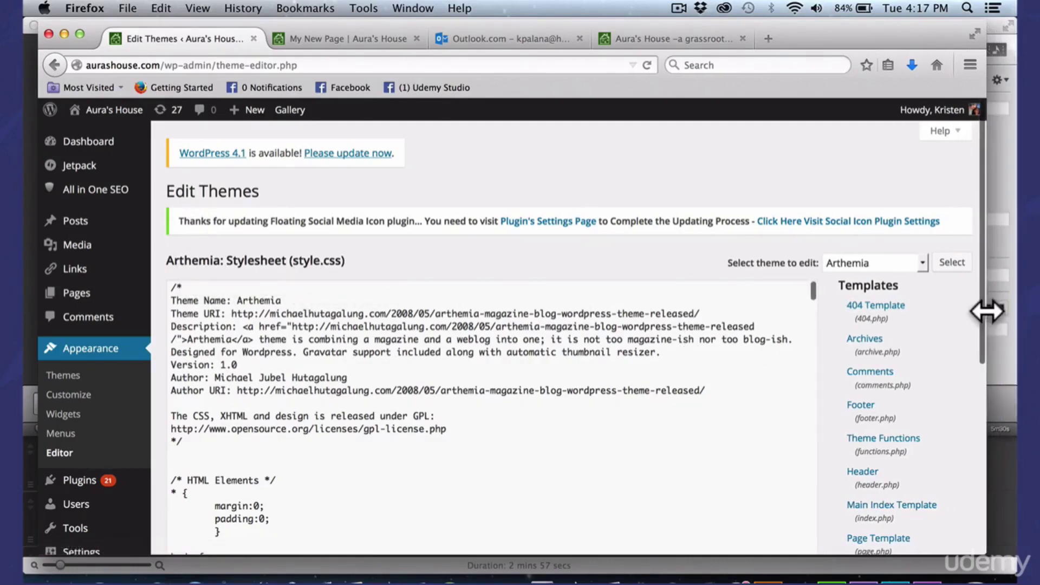
left_click_drag(816, 303, 791, 476)
left_click(761, 281)
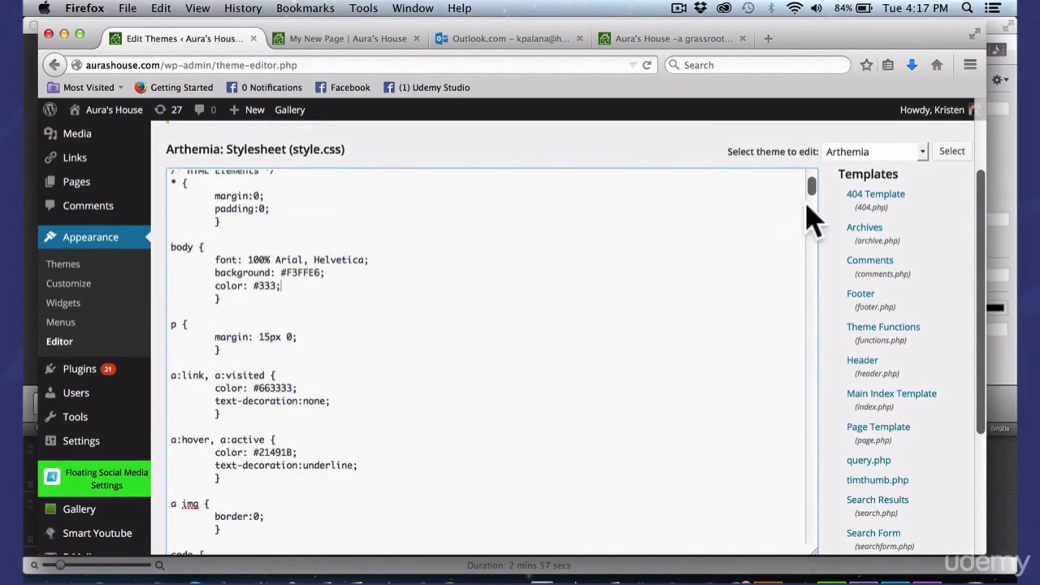
left_click_drag(809, 181, 813, 205)
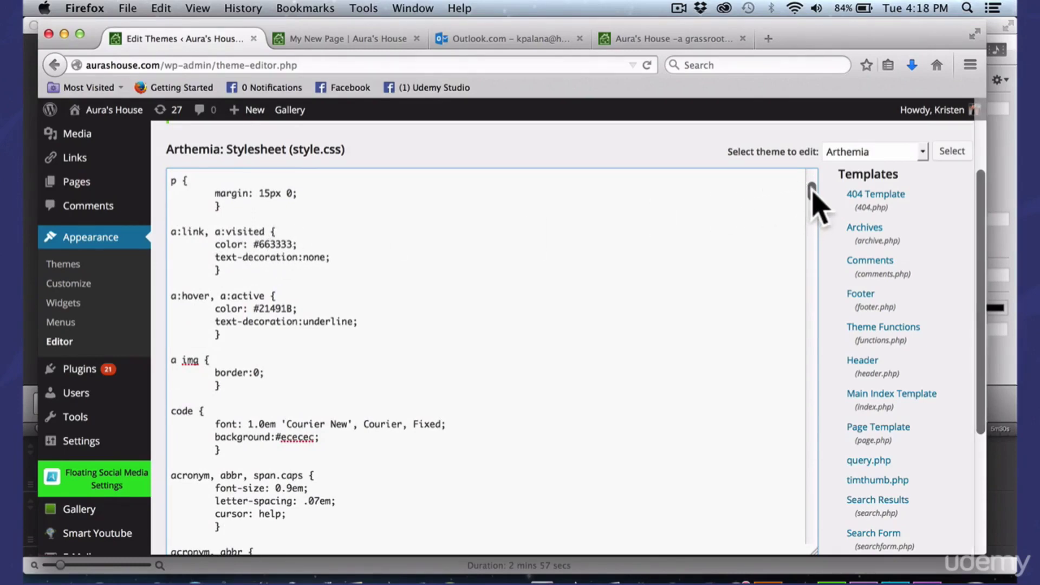
left_click_drag(812, 187, 807, 279)
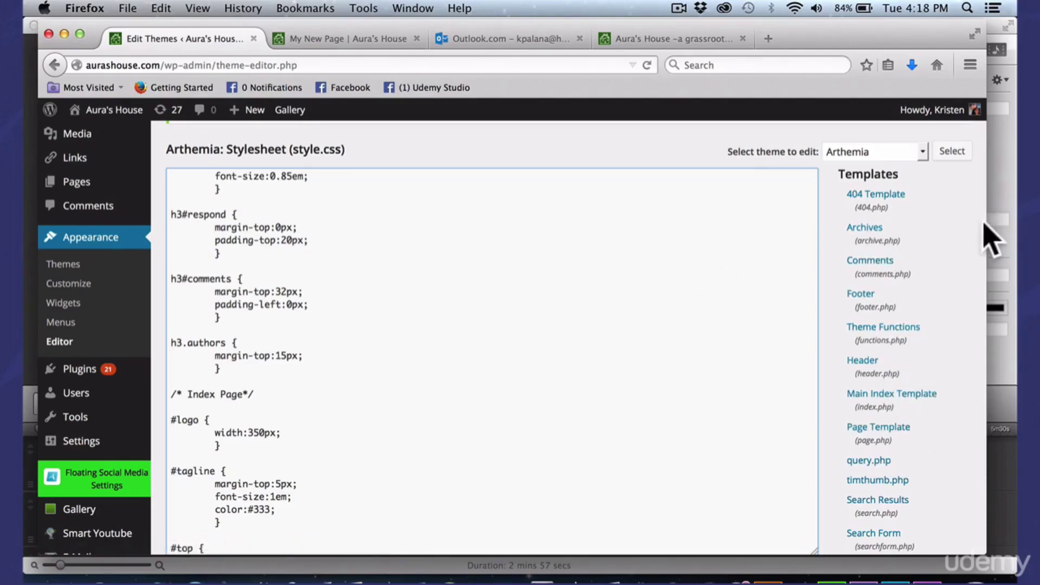
Scroll the page down to the Update File button and back up to the stylesheet
left_click_drag(987, 225, 972, 225)
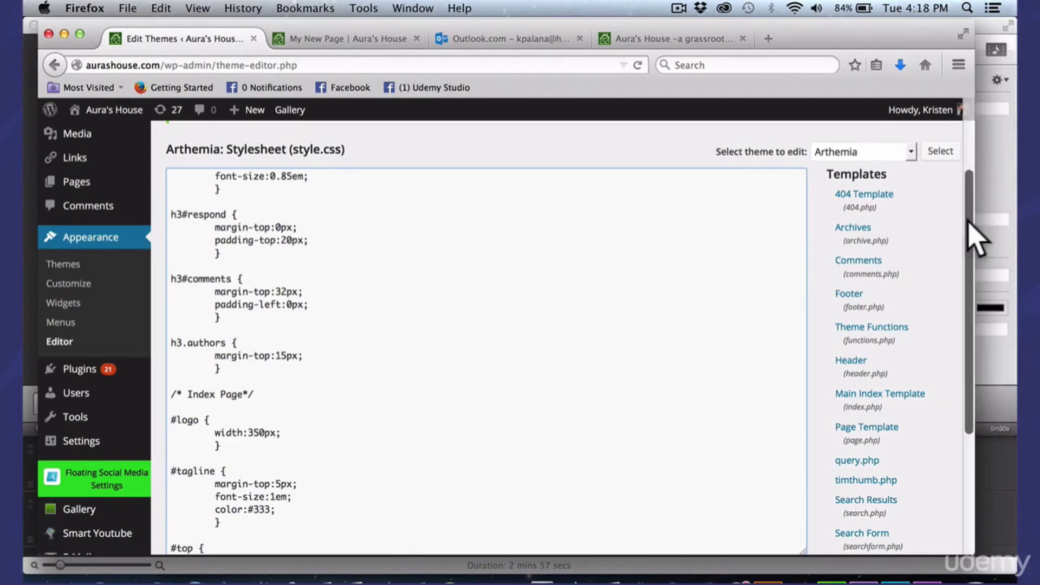
scroll(973, 325, "down", 2)
scroll(971, 325, "down", 4)
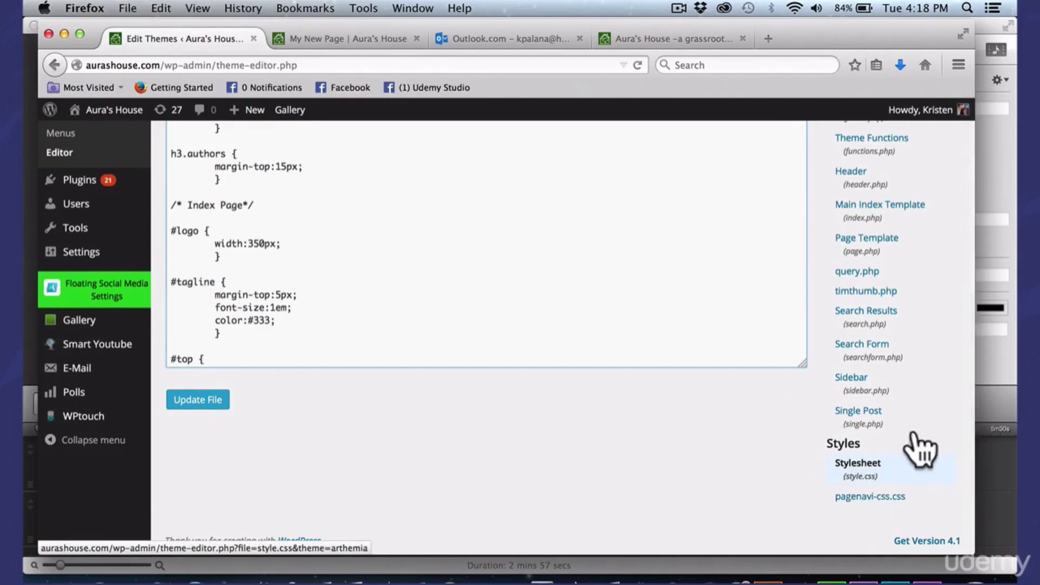
left_click_drag(975, 419, 995, 426)
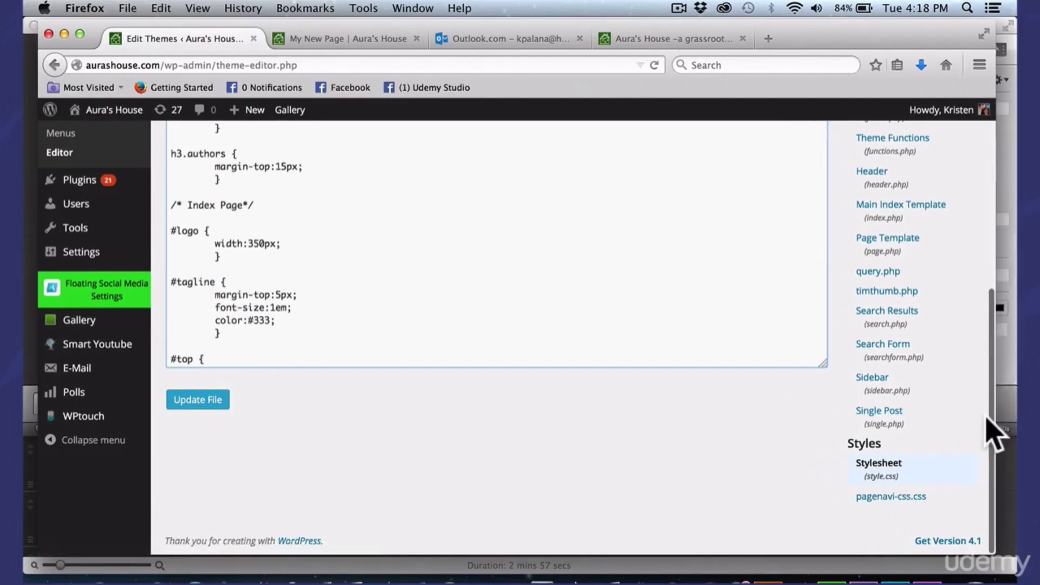
scroll(992, 401, "up", 3)
scroll(991, 387, "up", 2)
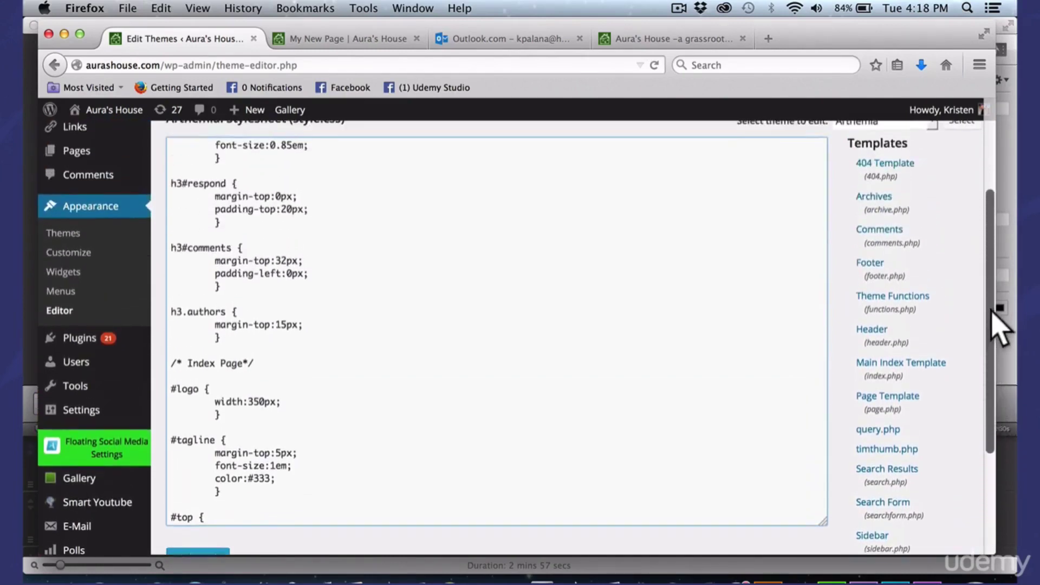
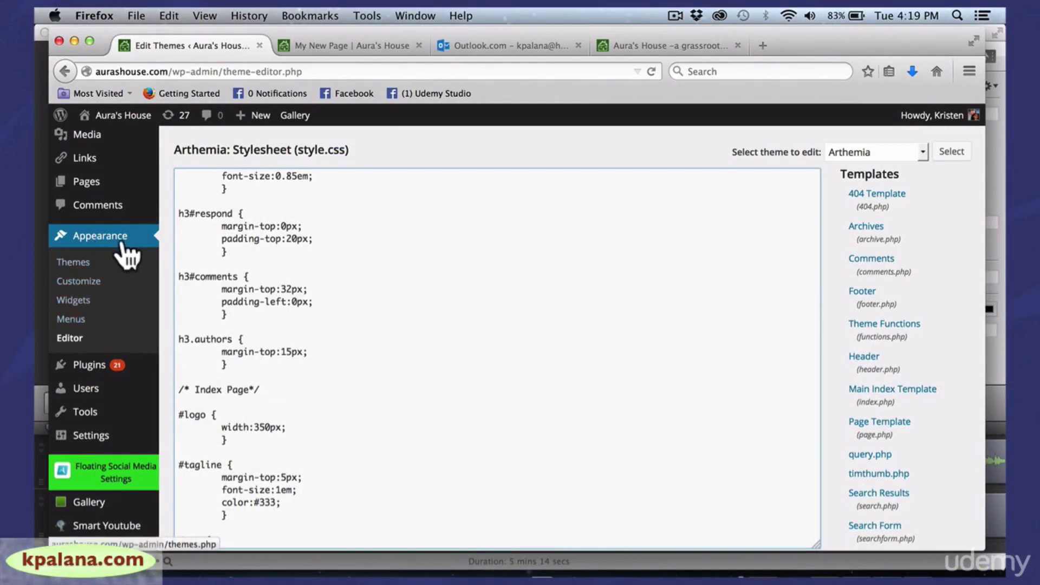
Open Appearance > Widgets and scroll down to see the widgets in Sidebar Top
left_click(76, 301)
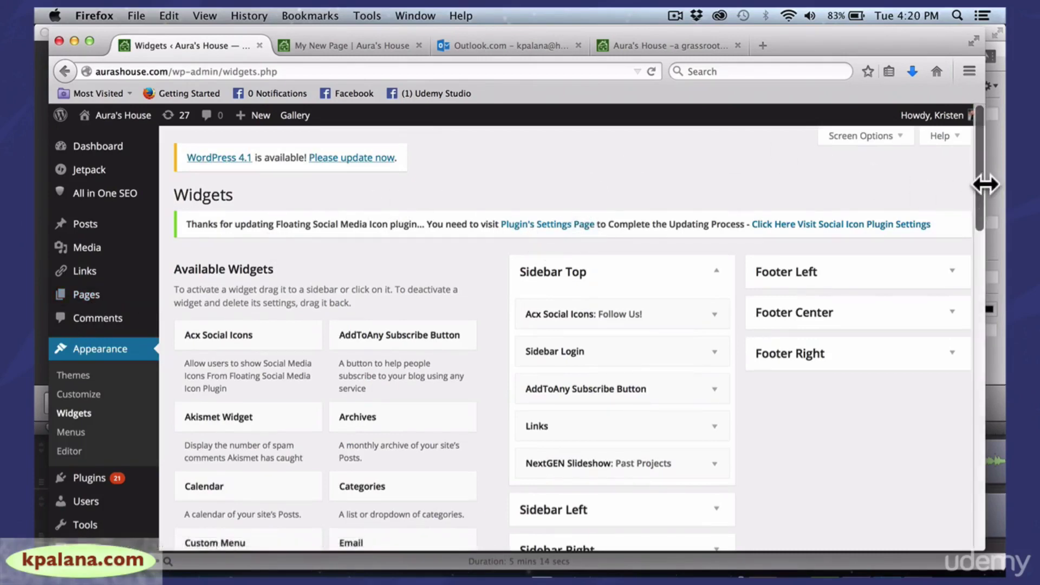
mouse_move(977, 180)
left_mouse_down()
mouse_move(973, 226)
mouse_move(973, 193)
left_mouse_up()
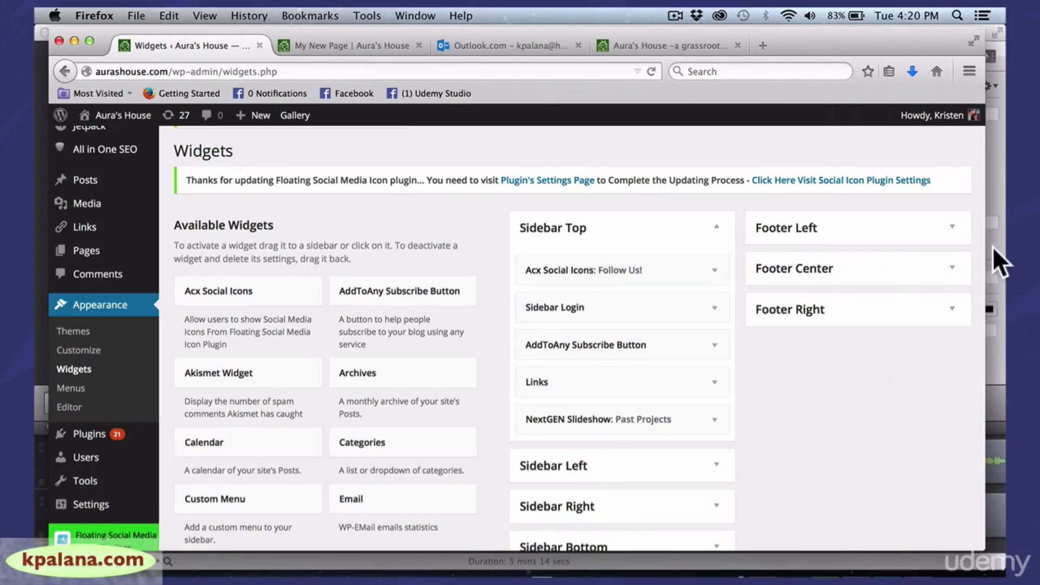
left_click_drag(985, 247, 989, 249)
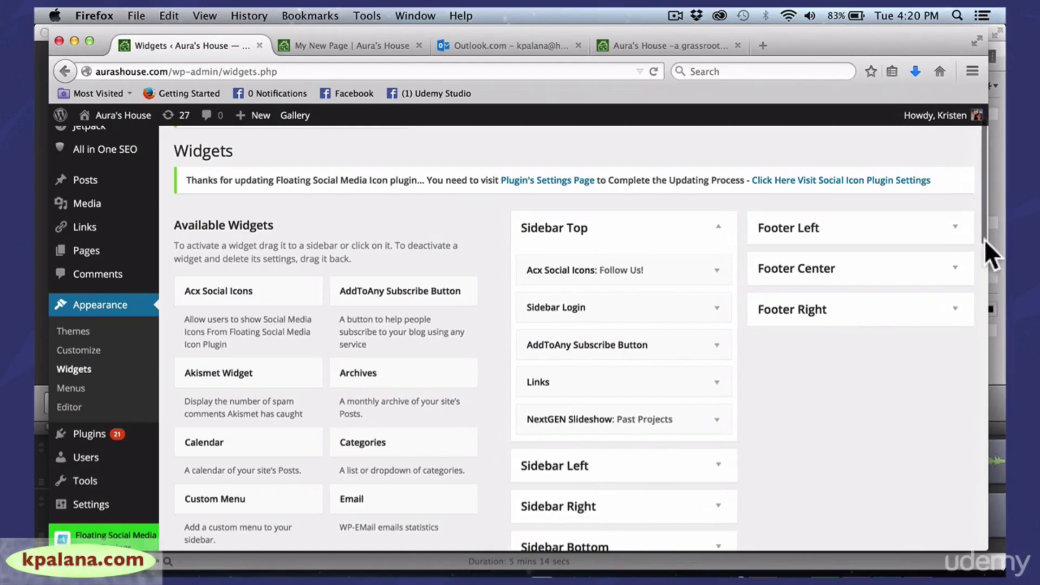
scroll(983, 232, "down", 2)
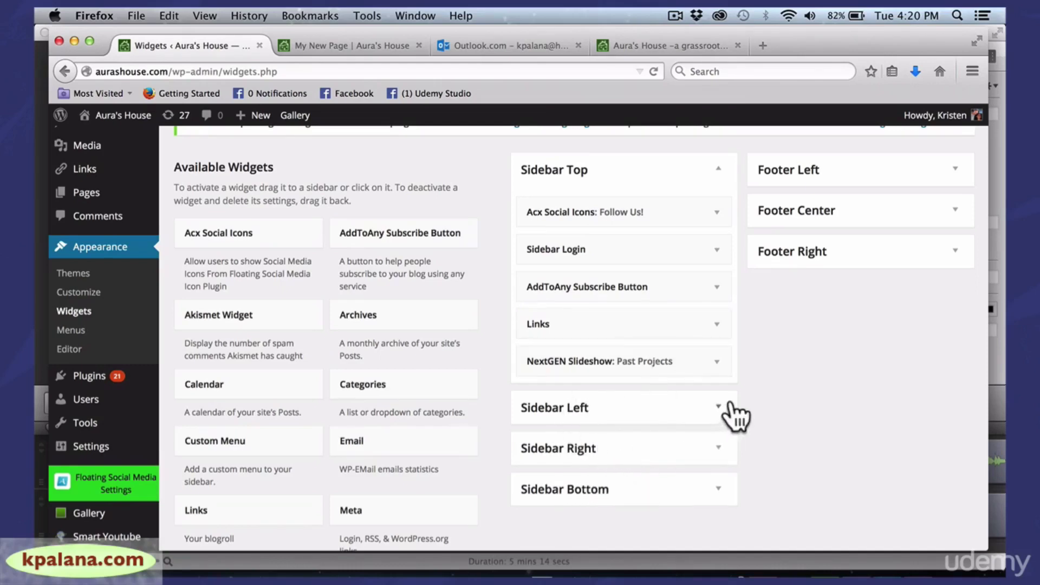
Expand and collapse Sidebar Left and Sidebar Right, then expand Sidebar Bottom
left_click(716, 407)
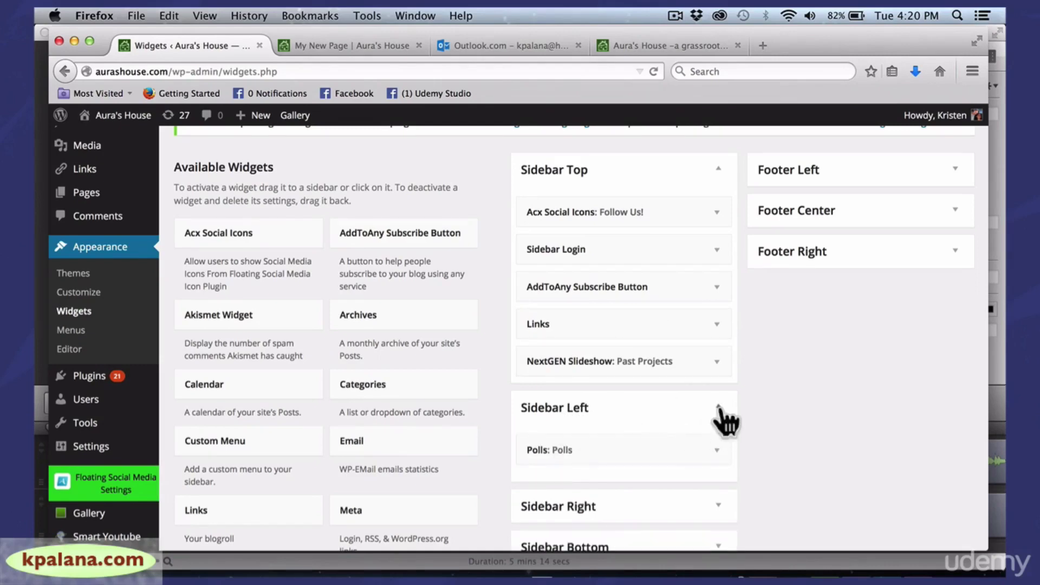
left_click(719, 409)
left_click(716, 455)
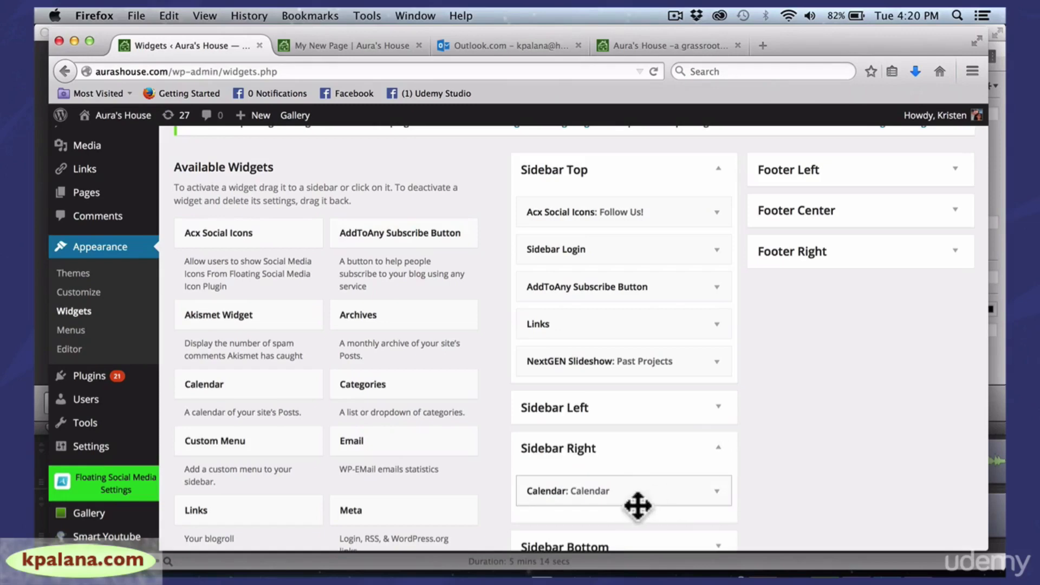
left_click(718, 451)
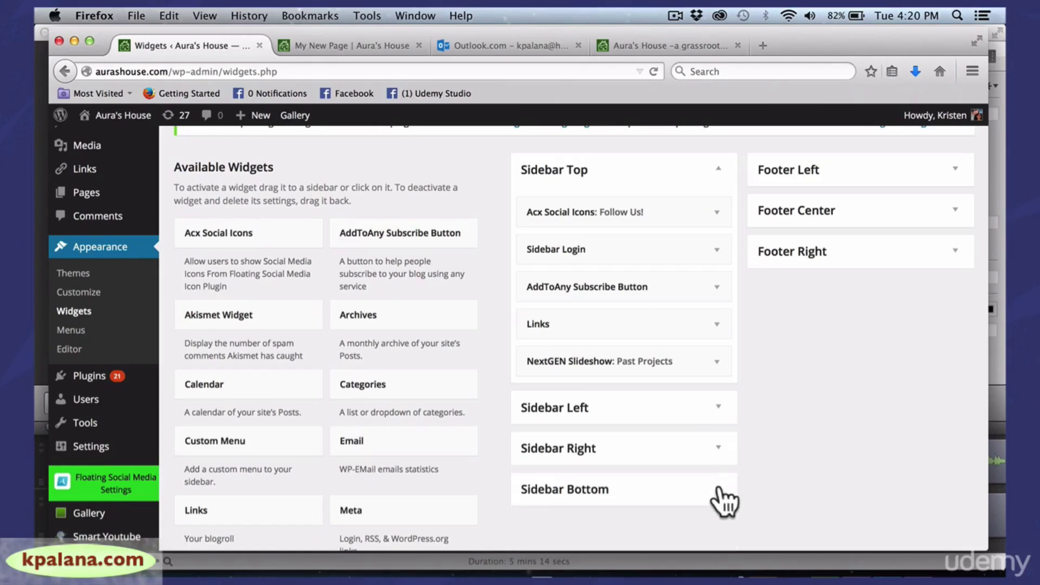
left_click(719, 489)
left_click_drag(868, 517, 867, 428)
left_click(867, 428)
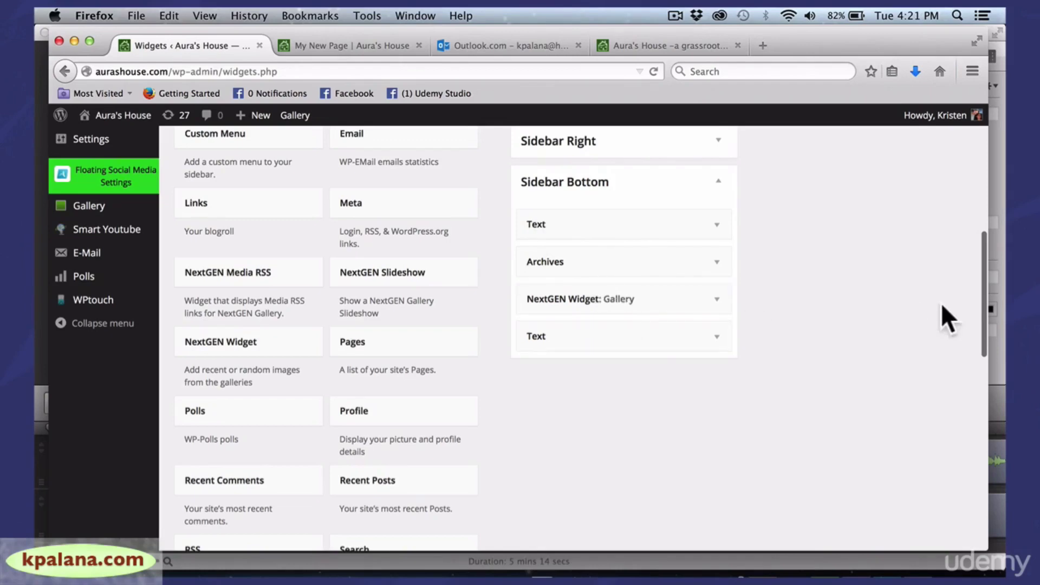
Open Sidebar Bottom's lower Text widget to read its Goodsearch content, then close it
left_click(716, 339)
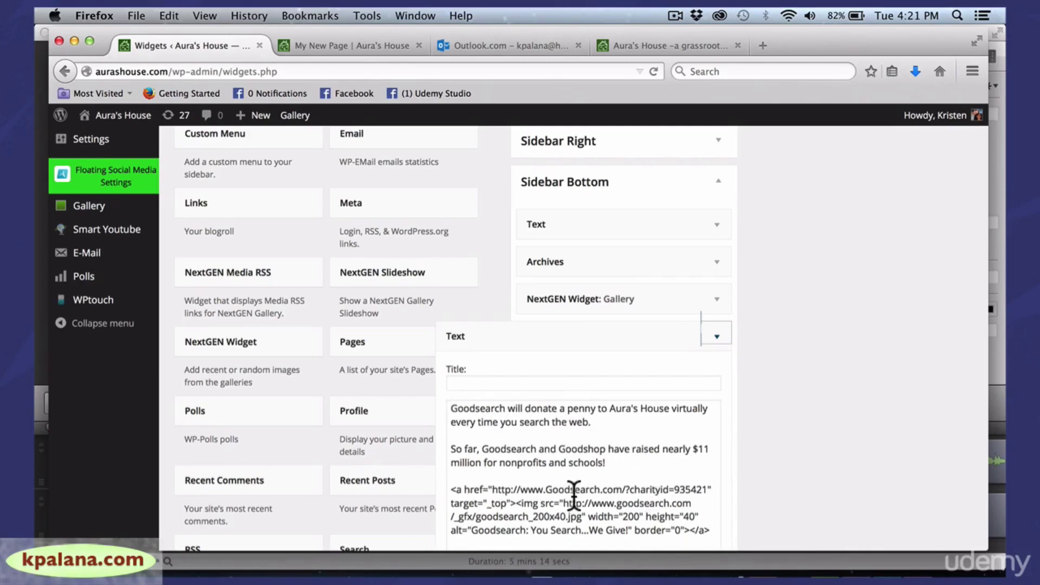
left_click(714, 347)
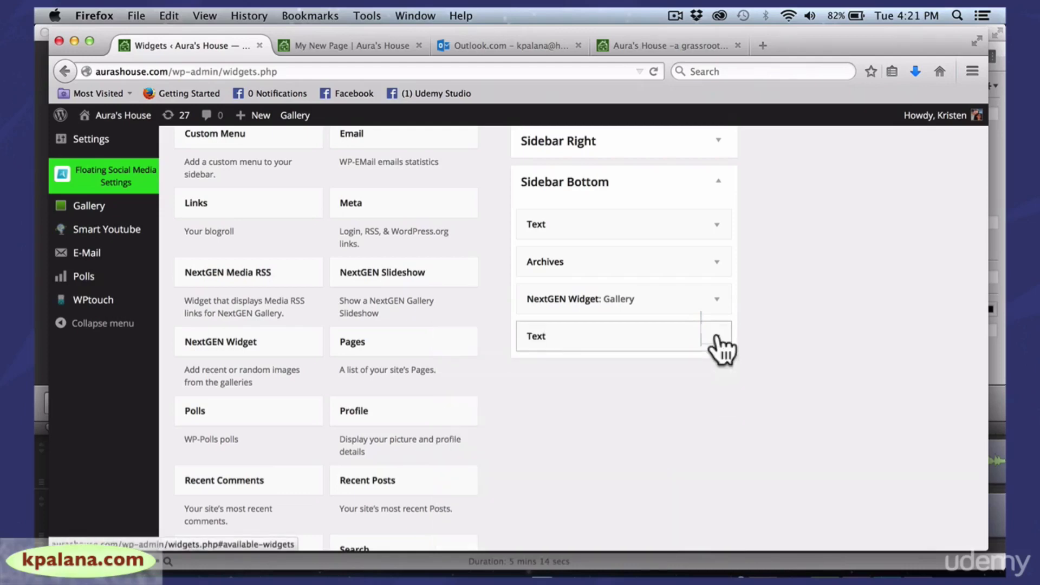
left_click(555, 347)
left_click(715, 339)
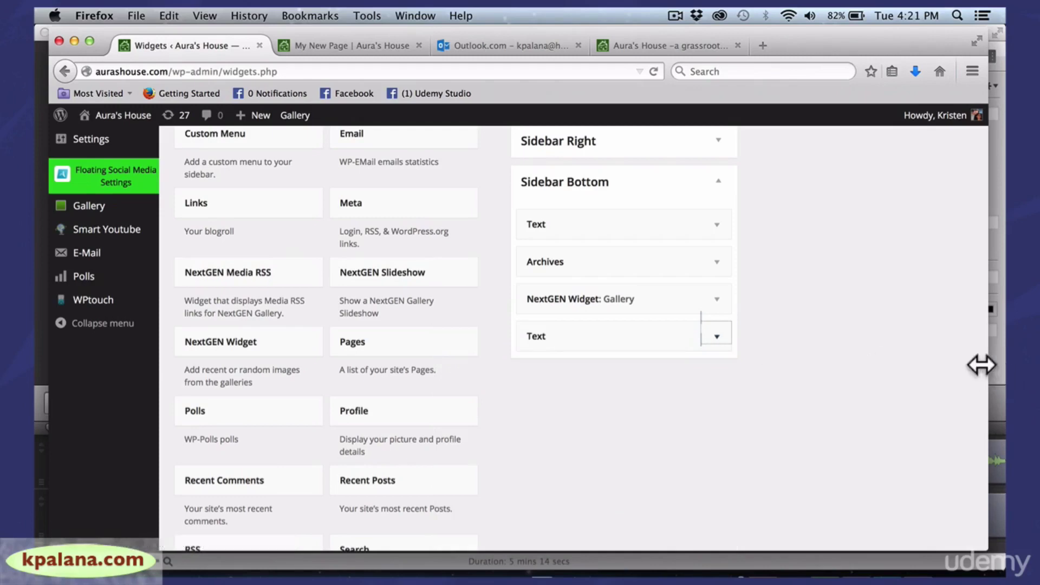
left_click_drag(981, 364, 961, 239)
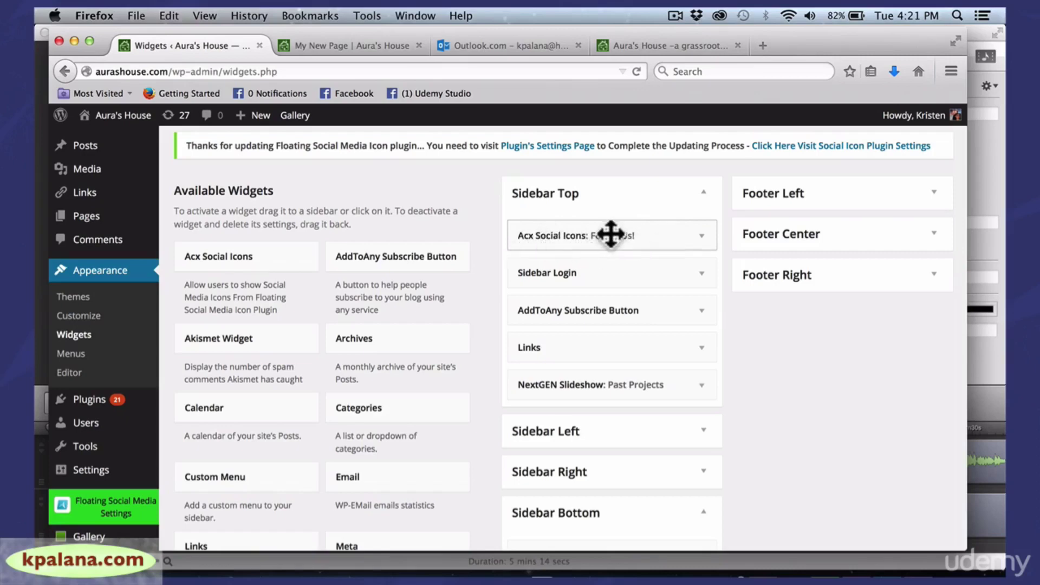
left_click(701, 237)
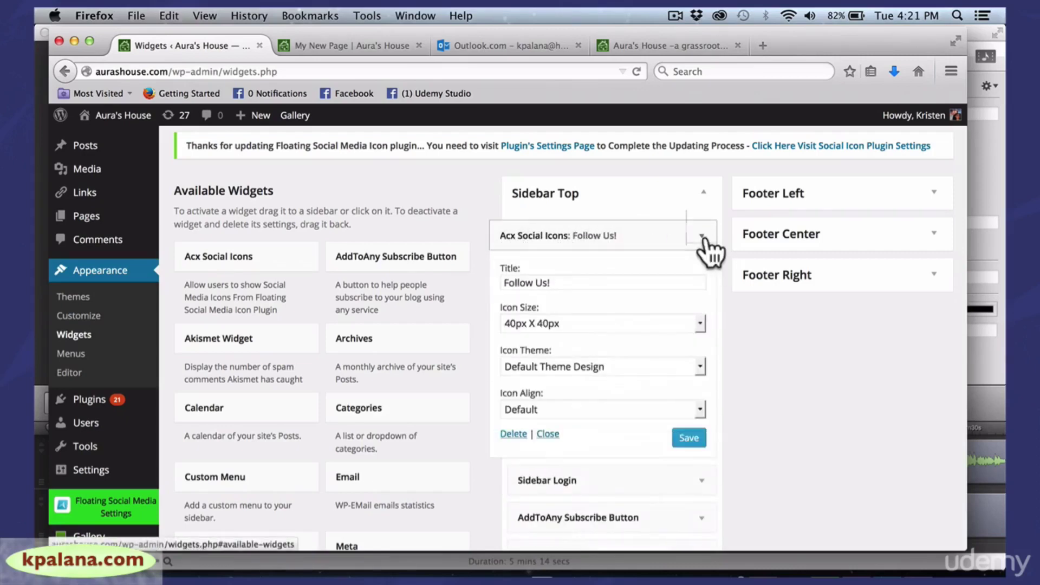
left_click(702, 238)
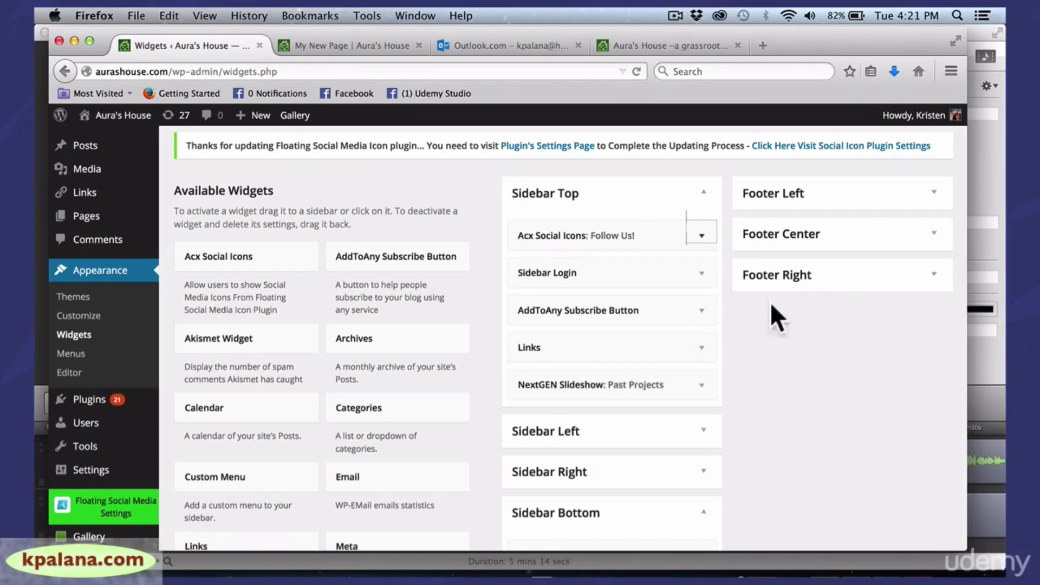
left_click_drag(970, 267, 976, 383)
scroll(975, 245, "down", 2)
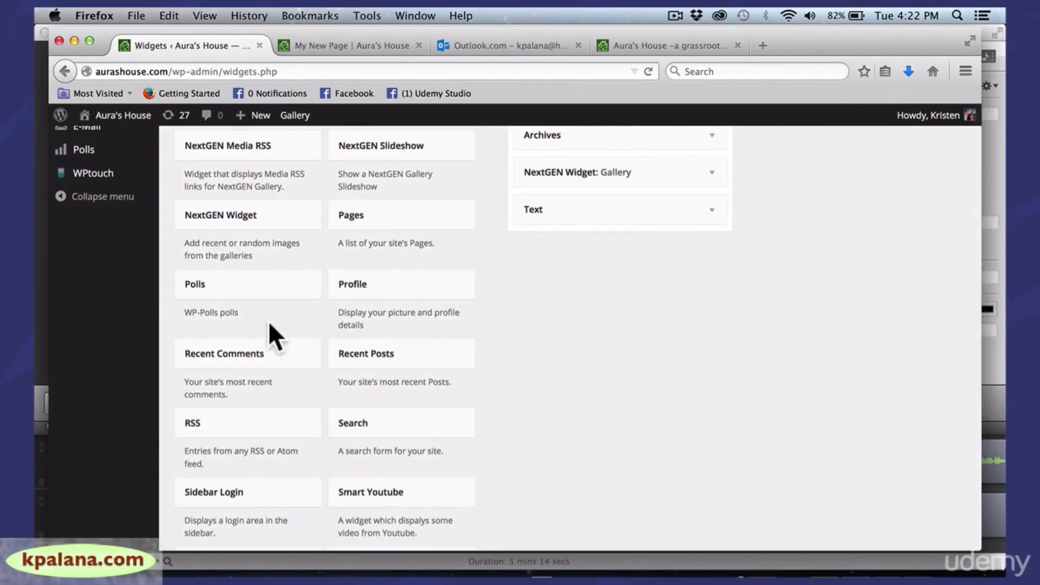
left_click_drag(265, 289, 597, 202)
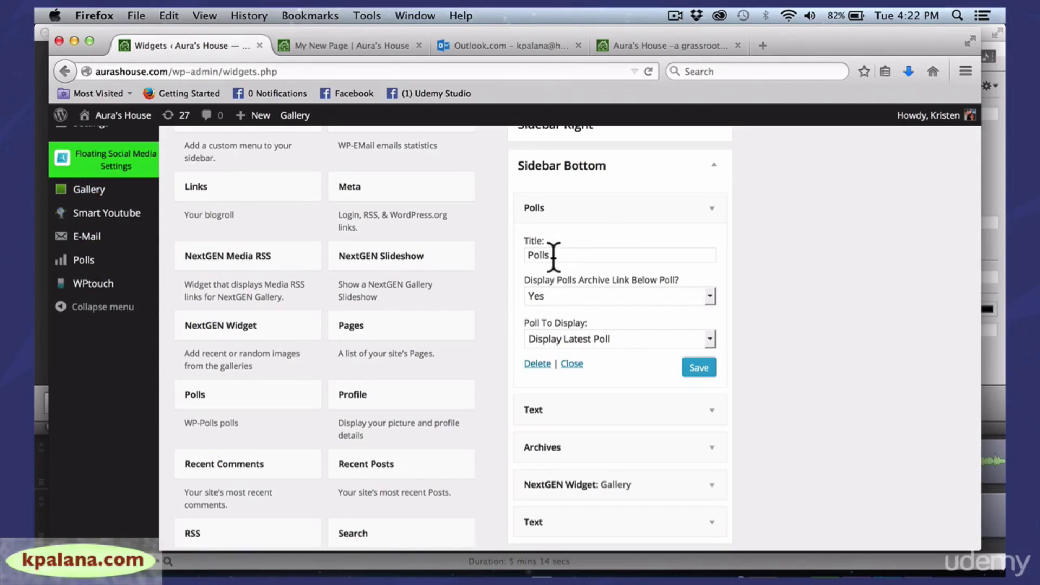
left_click_drag(554, 255, 513, 252)
type("H")
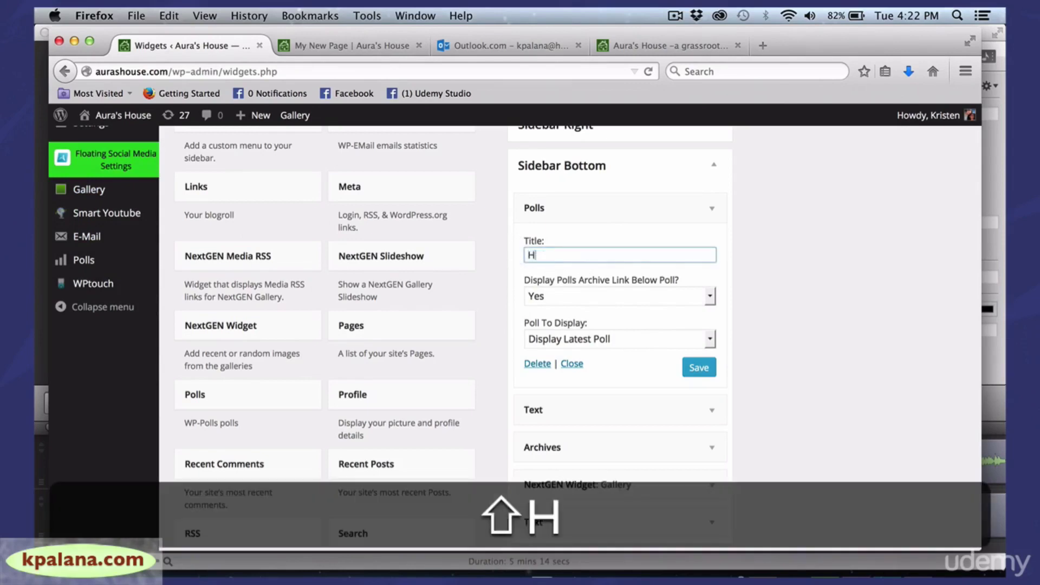
type("ow Cool is ")
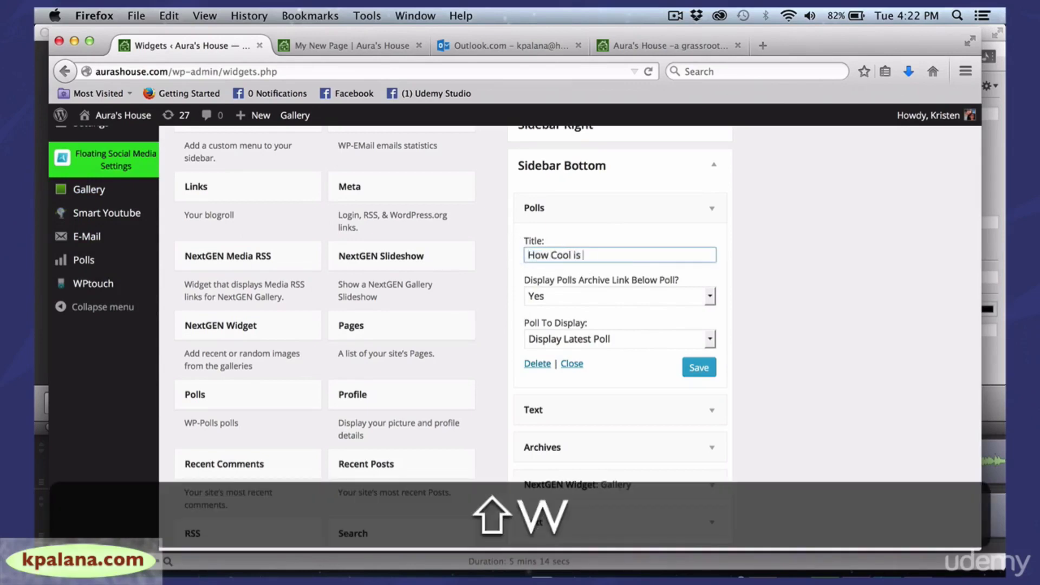
type("Wordpress?")
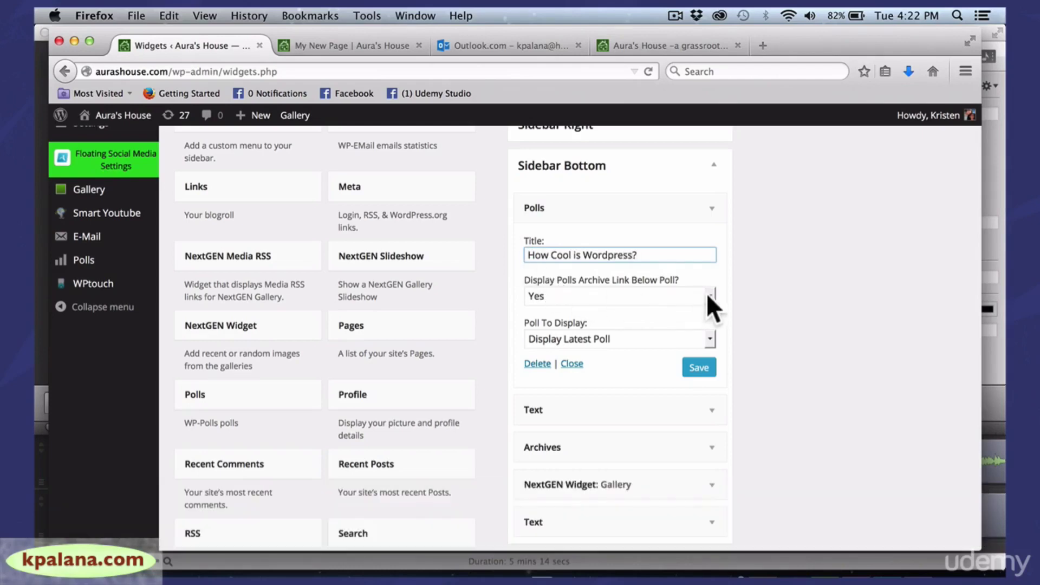
left_click(706, 293)
left_click(753, 288)
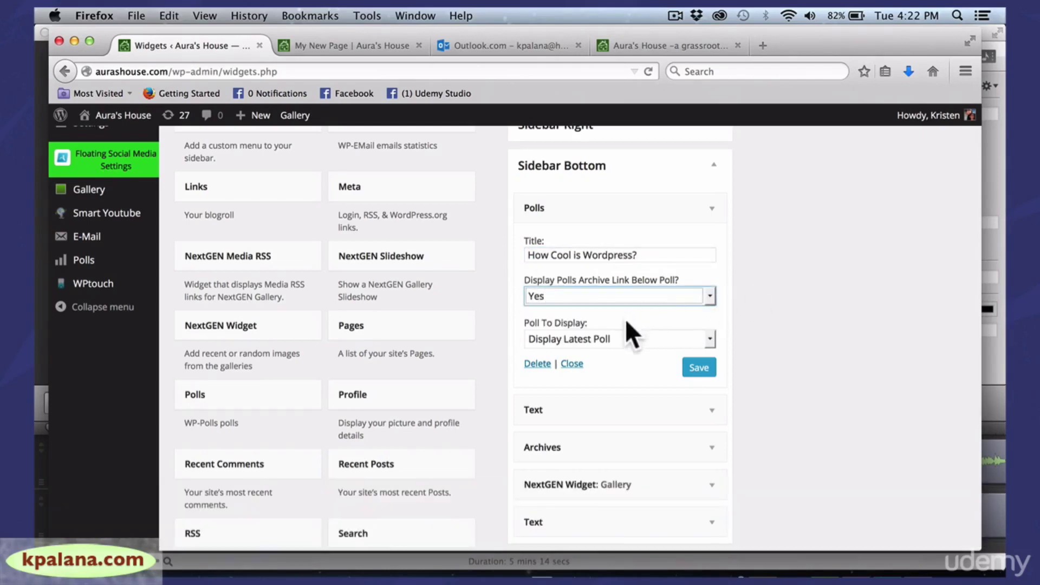
left_click(648, 337)
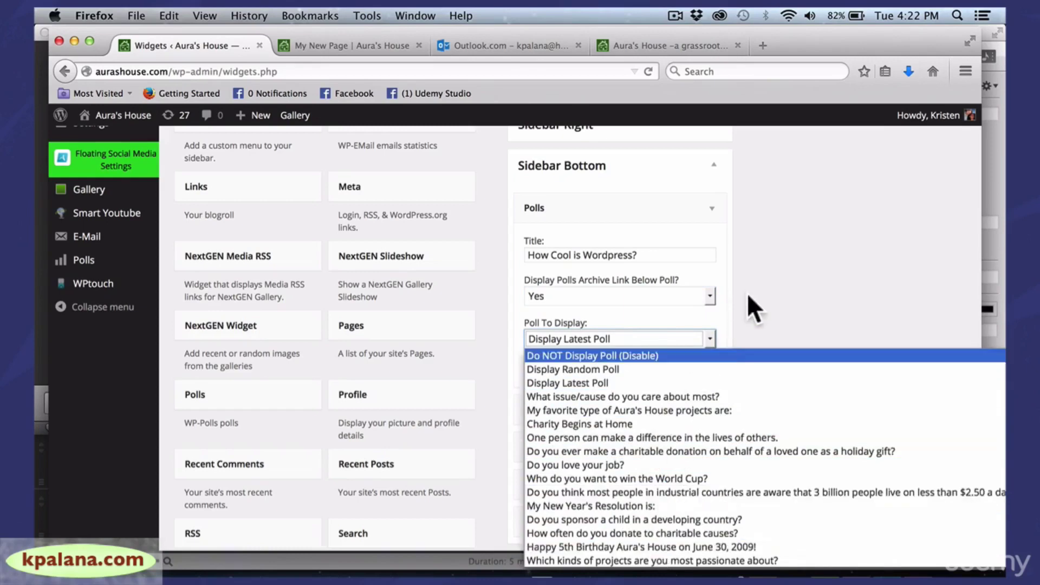
left_click(771, 301)
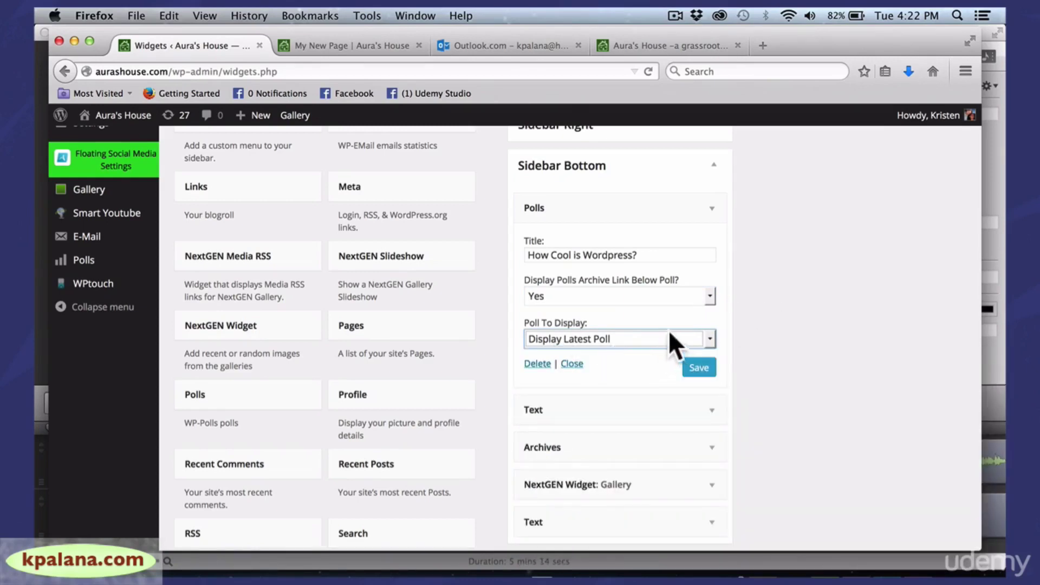
left_click(695, 369)
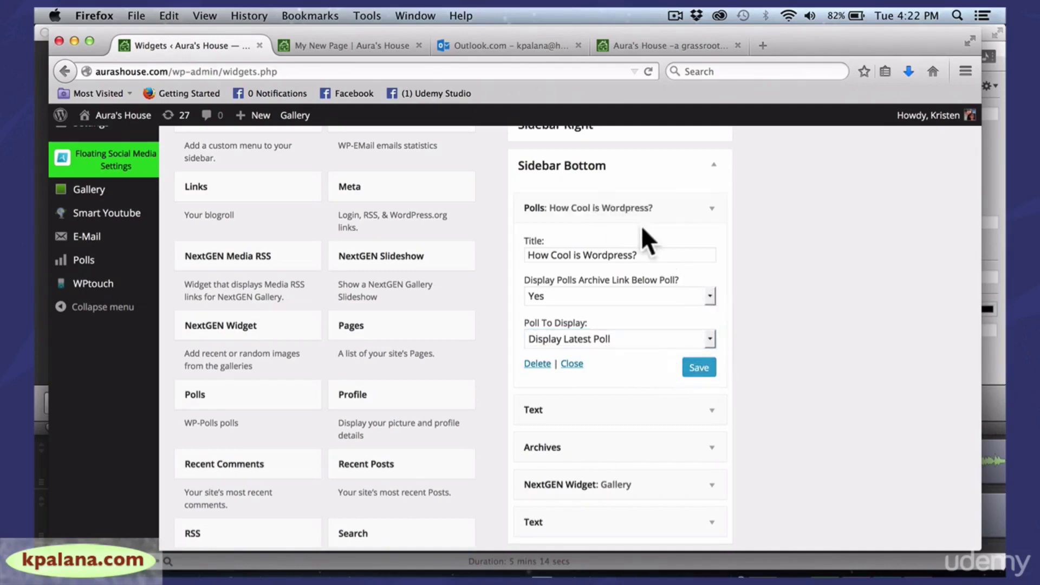
left_click(712, 210)
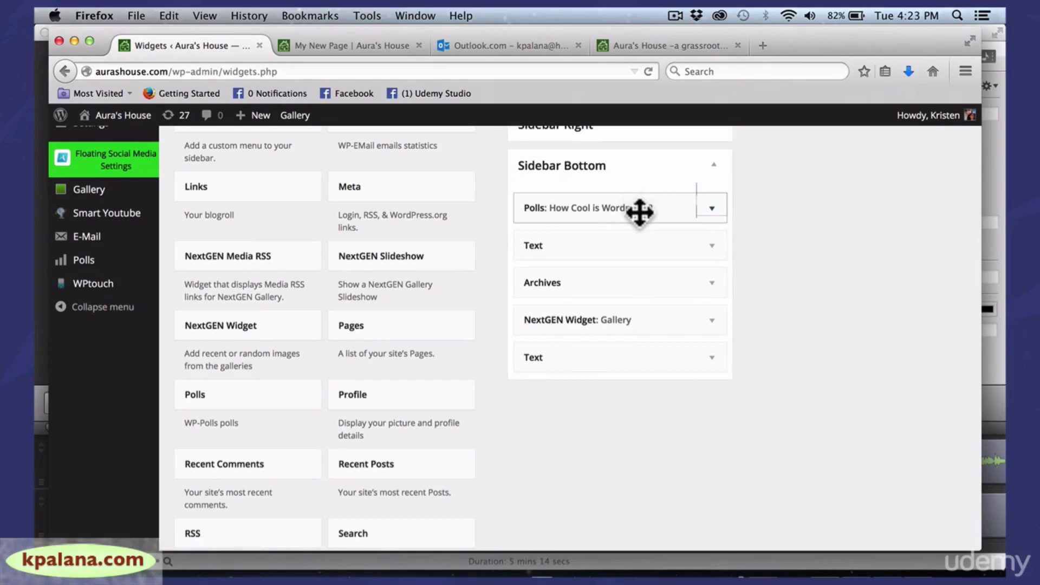
left_click_drag(641, 211, 338, 325)
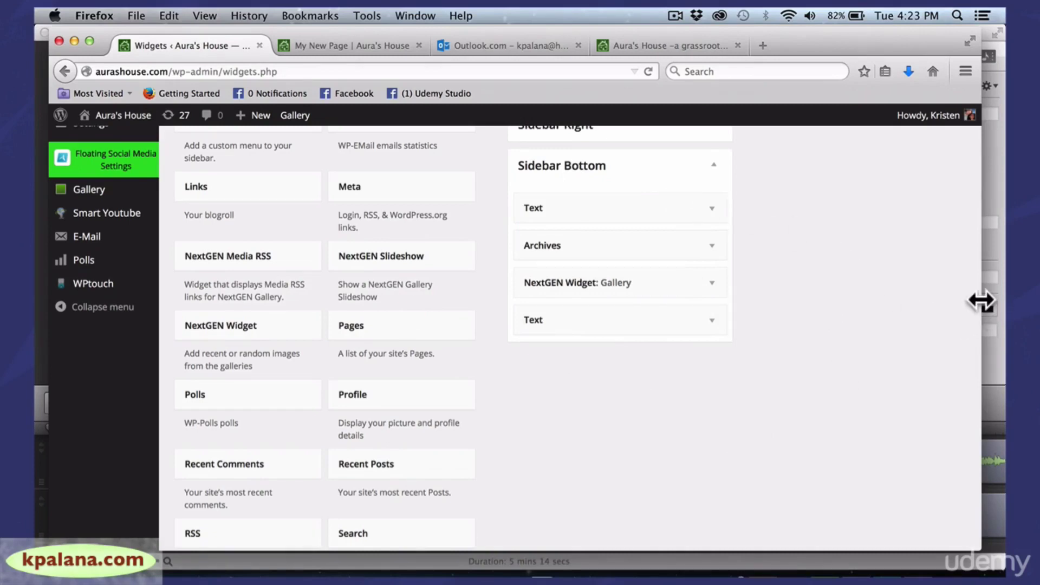
Expand the Footer Right widget area and confirm it is empty
left_click_drag(979, 301, 946, 174)
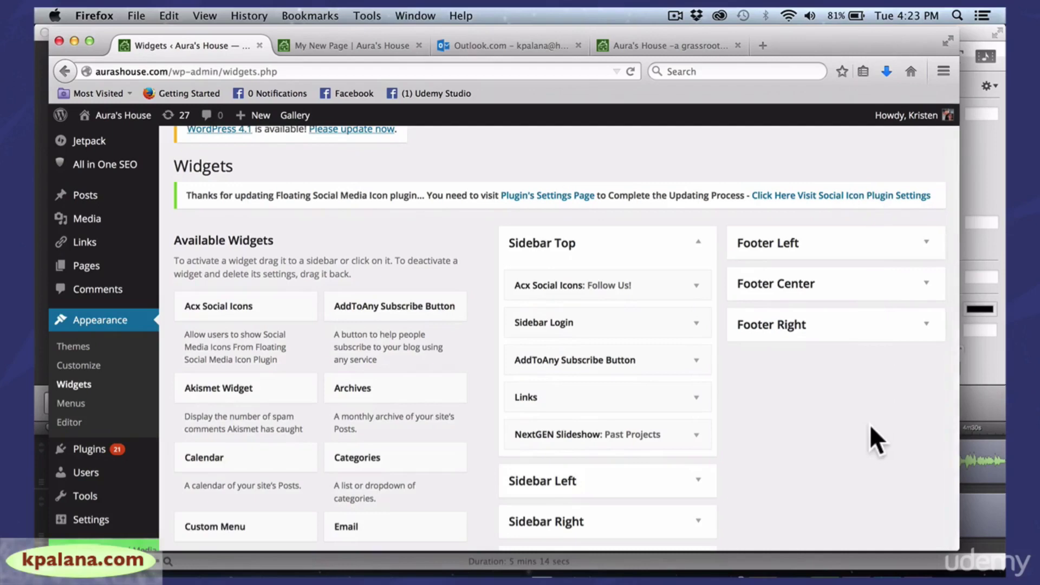
left_click(854, 338)
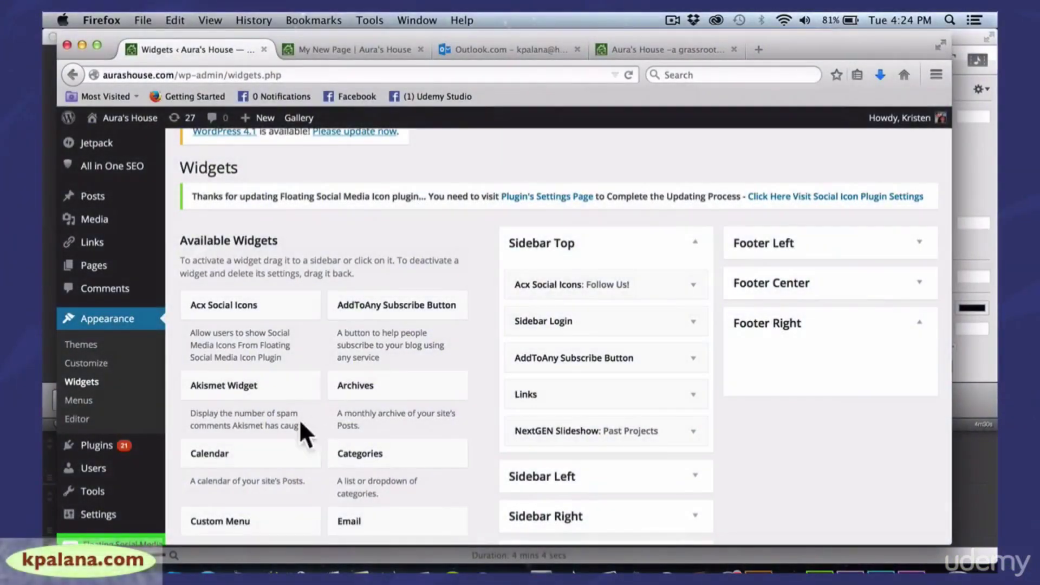
Create a new navigation menu named 'Main Home Menu' under Appearance > Menus
left_click(78, 401)
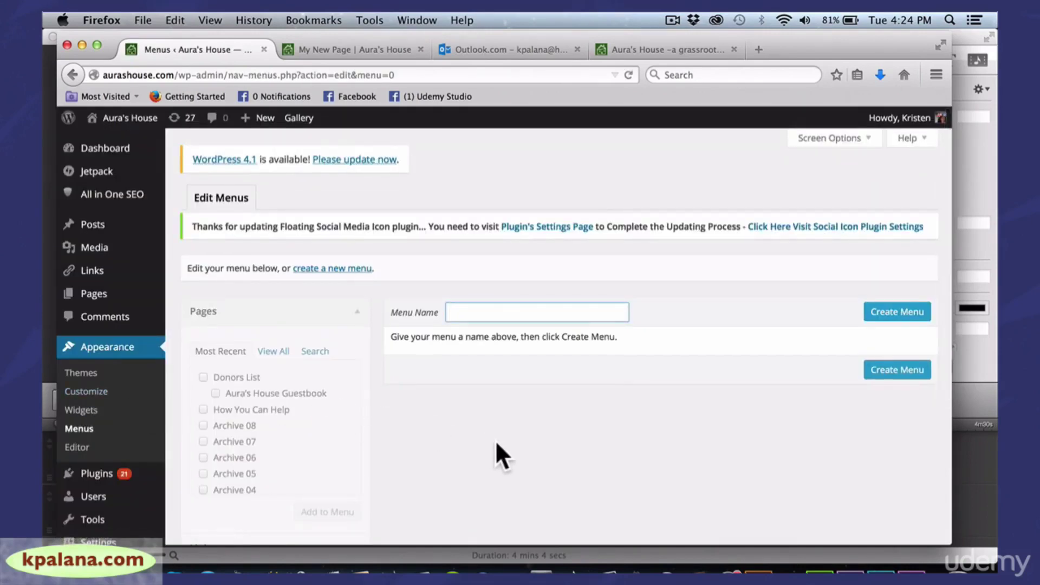
left_click_drag(951, 221, 969, 218)
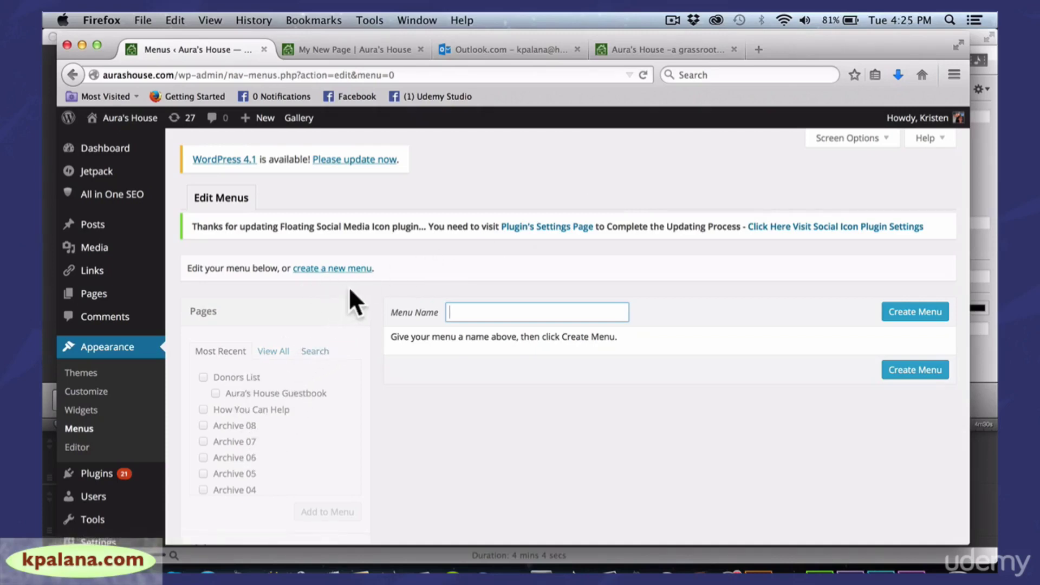
left_click(340, 269)
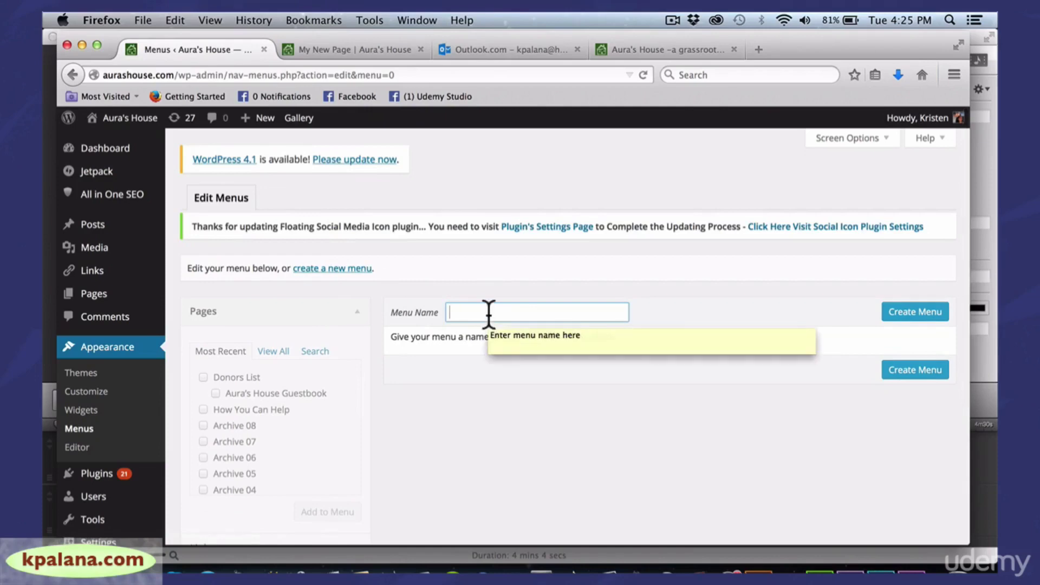
type("Mai")
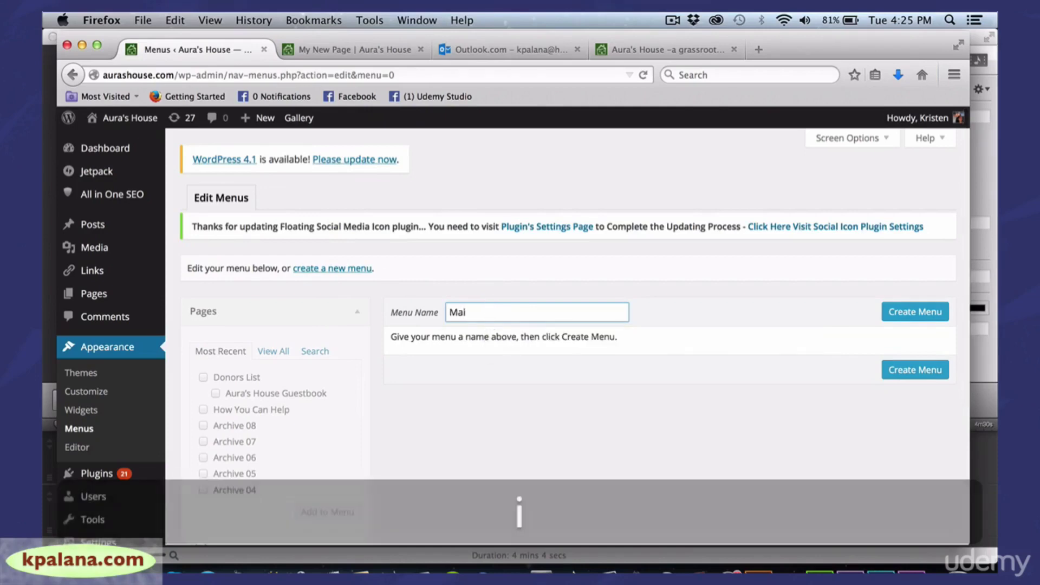
type("n Home Menu")
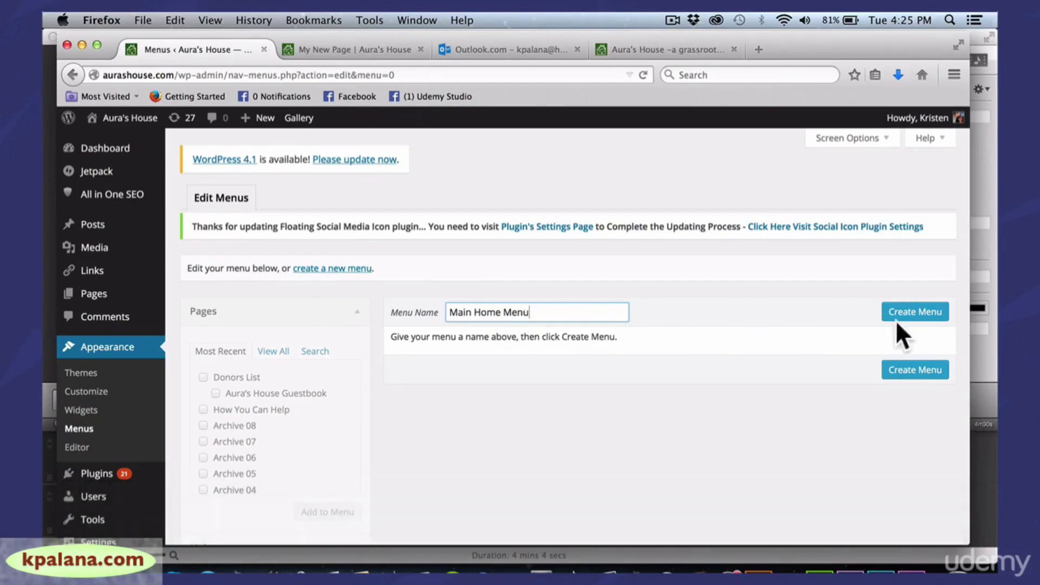
left_click(904, 317)
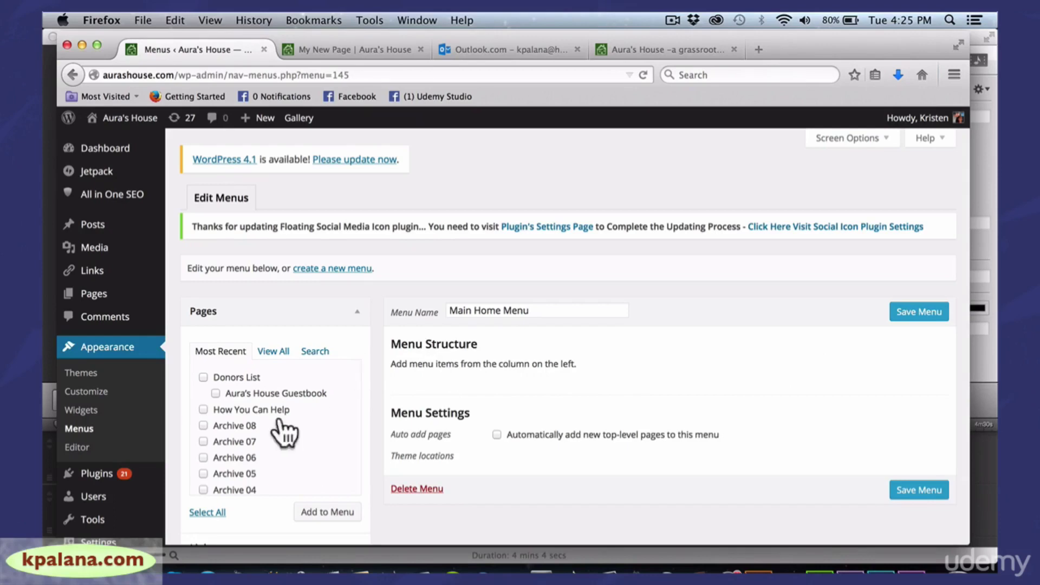
Add Donors List from recent pages, then About Us and F.A.Q. from View All, to the menu
left_click(203, 378)
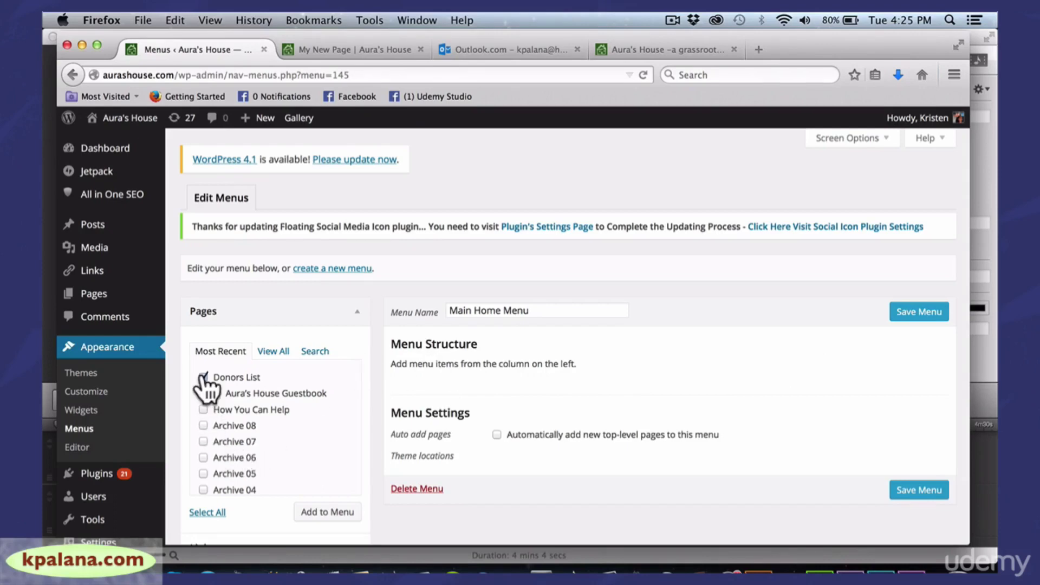
left_click(319, 514)
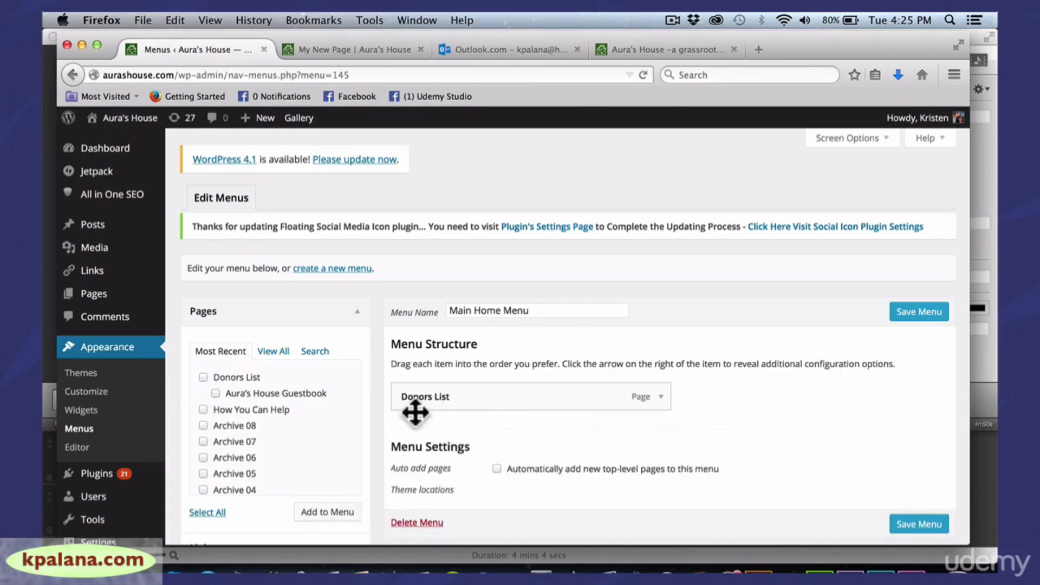
left_click(274, 351)
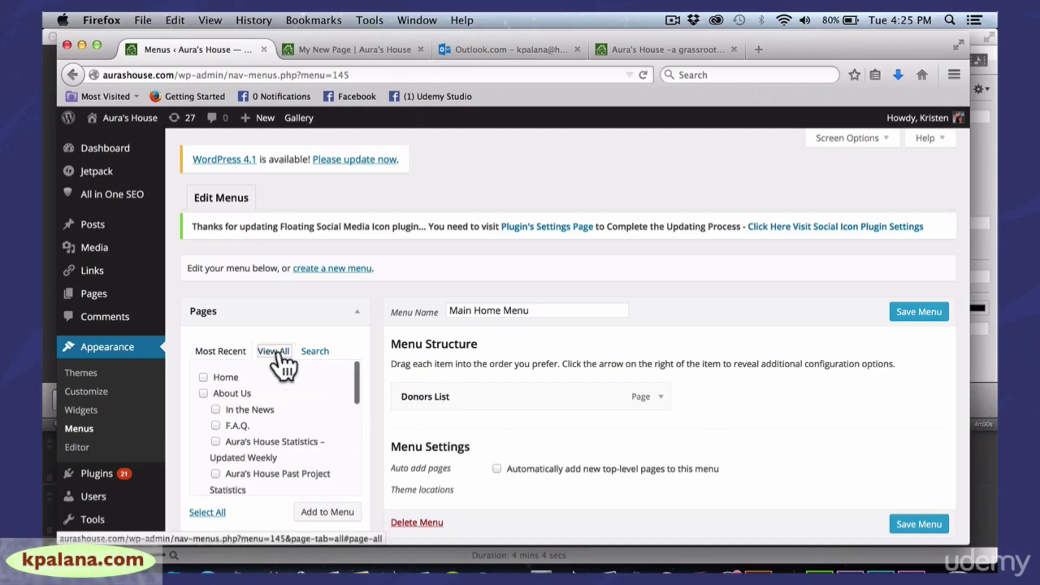
left_click_drag(352, 388, 352, 391)
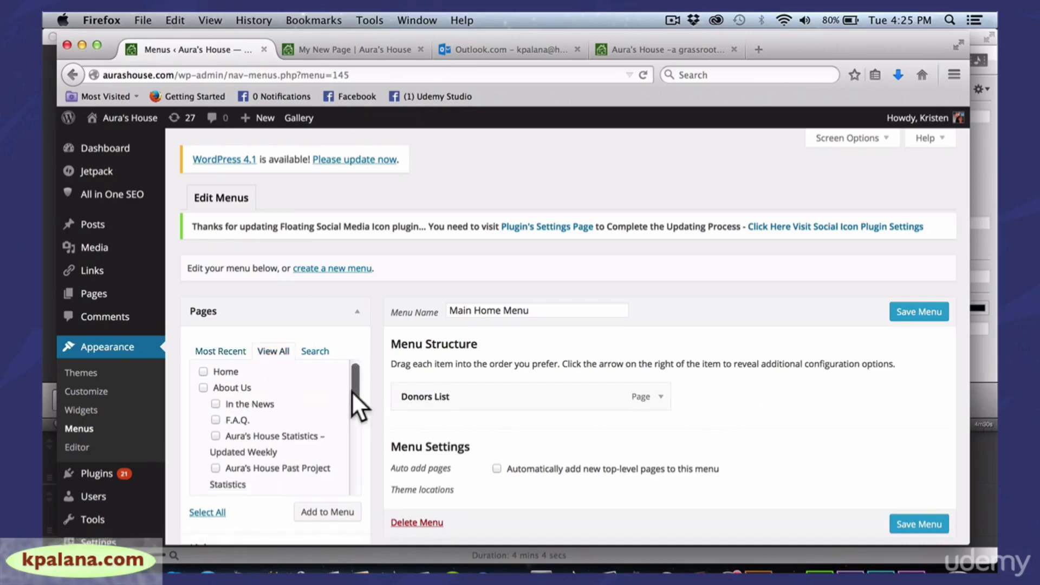
left_click(203, 388)
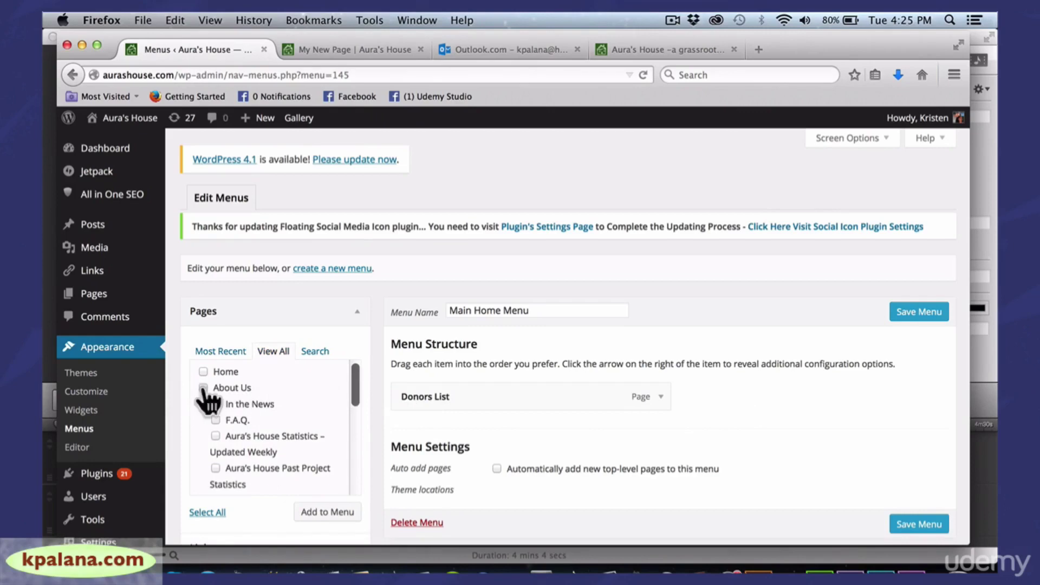
left_click(309, 512)
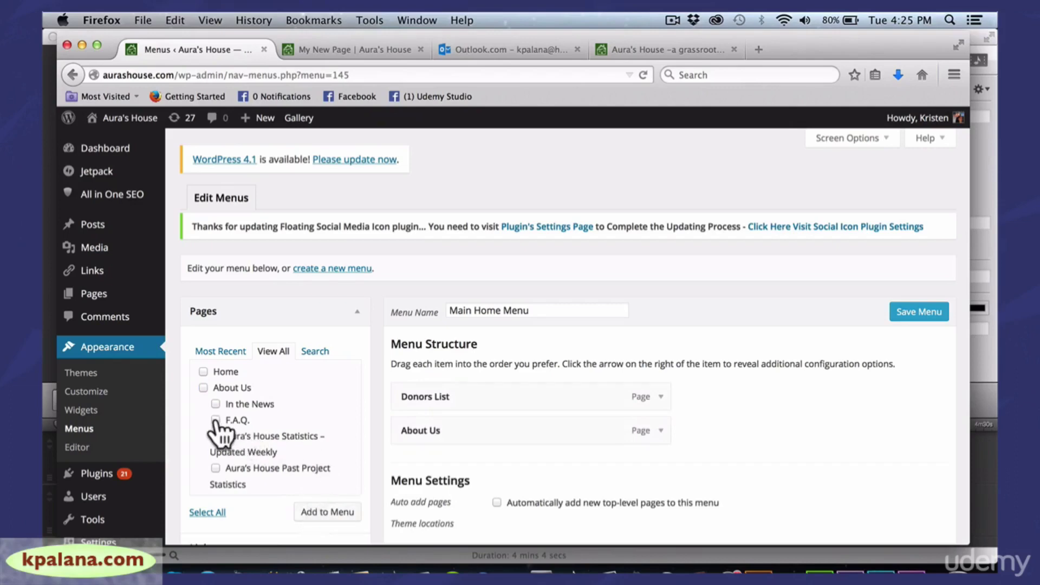
left_click(216, 421)
left_click(324, 513)
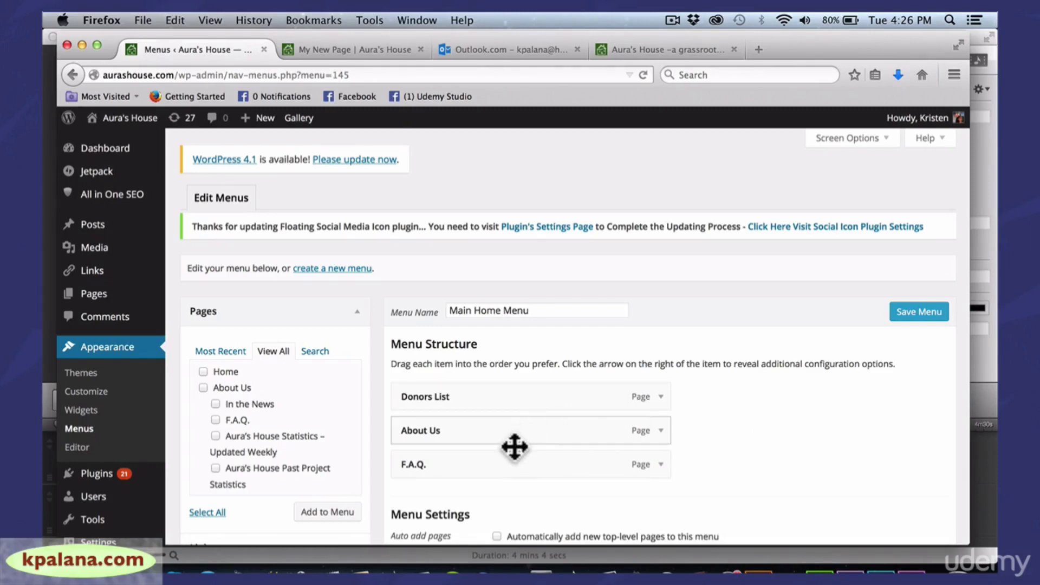
Drag the menu items into the order About Us, F.A.Q., Donors List, all top-level
left_click_drag(507, 432, 506, 391)
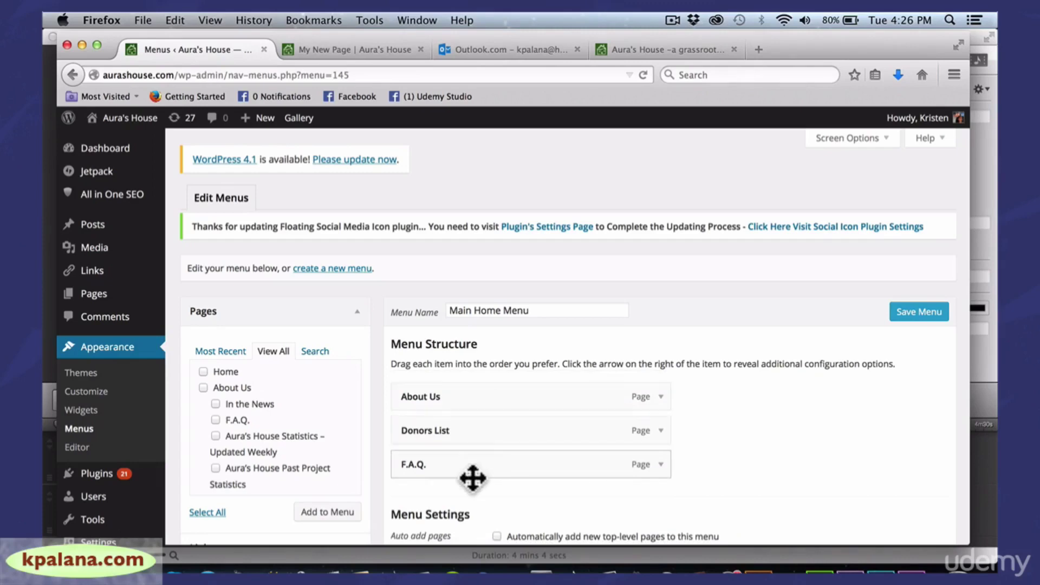
left_click_drag(471, 478, 502, 432)
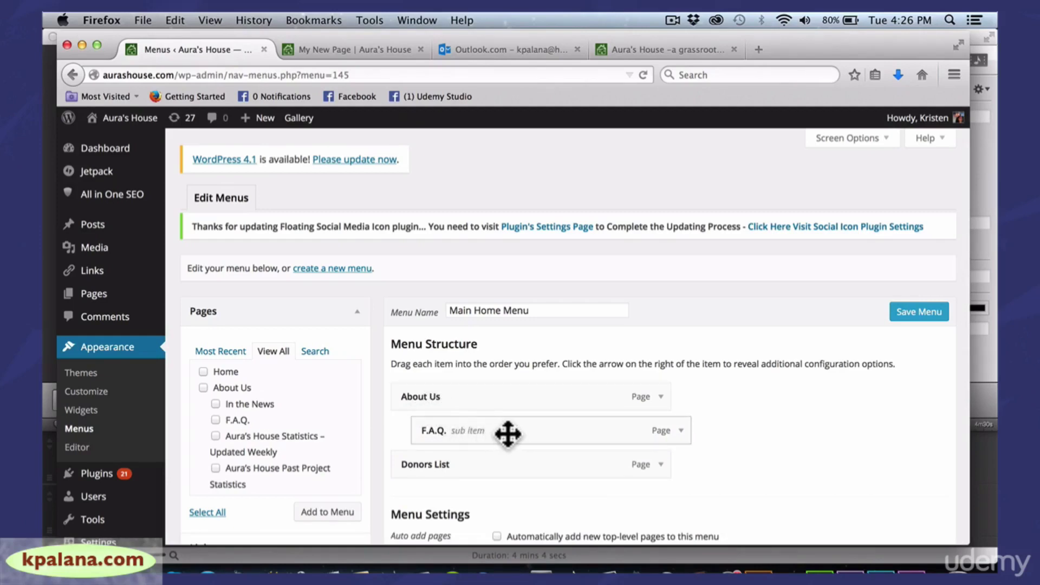
left_click_drag(504, 432, 481, 432)
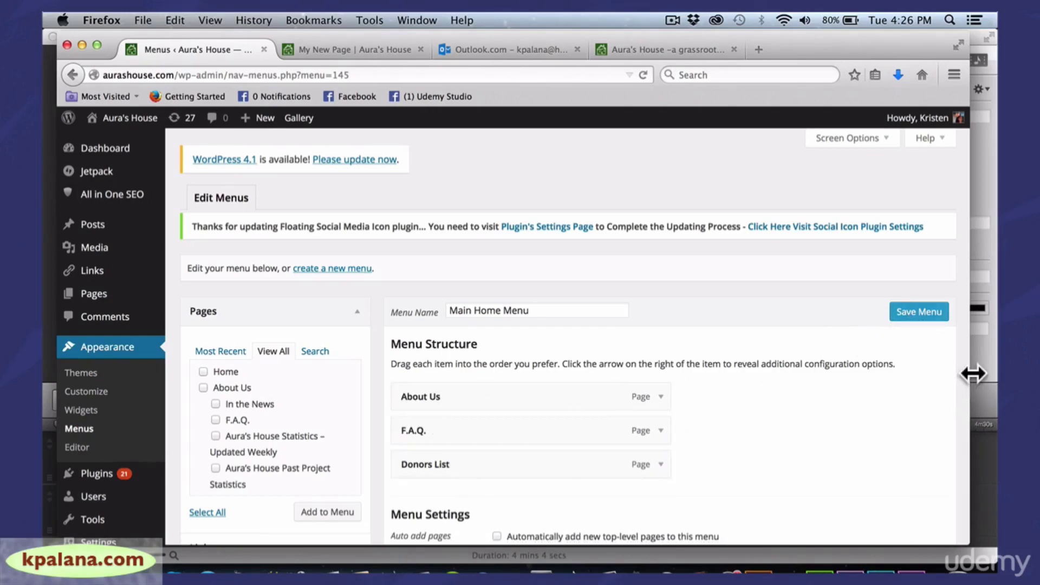
left_click_drag(973, 374, 975, 449)
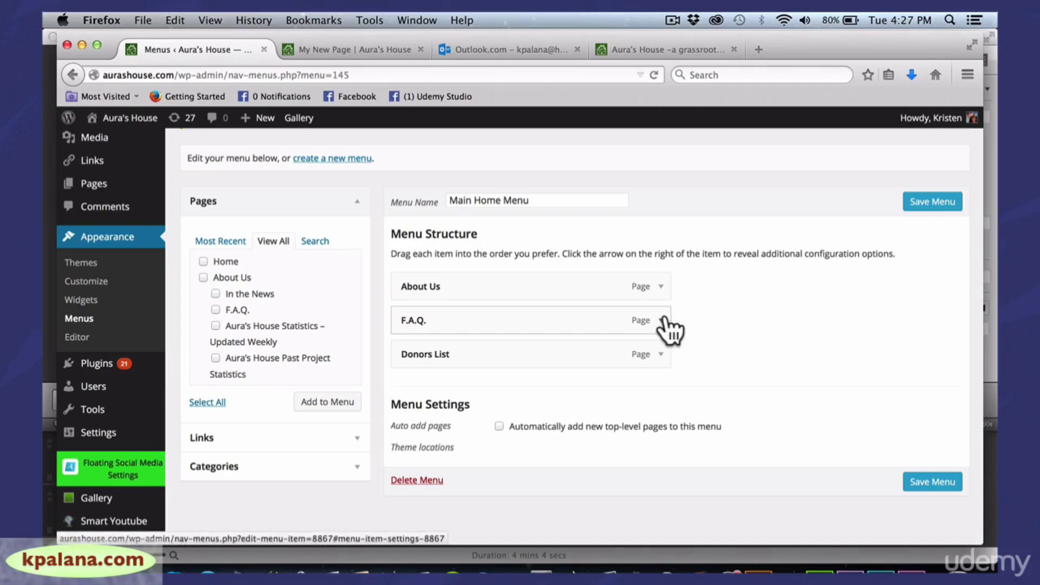
Leave the menu editor to visit the live Aura's House site and view its navigation dropdowns
left_click(136, 123)
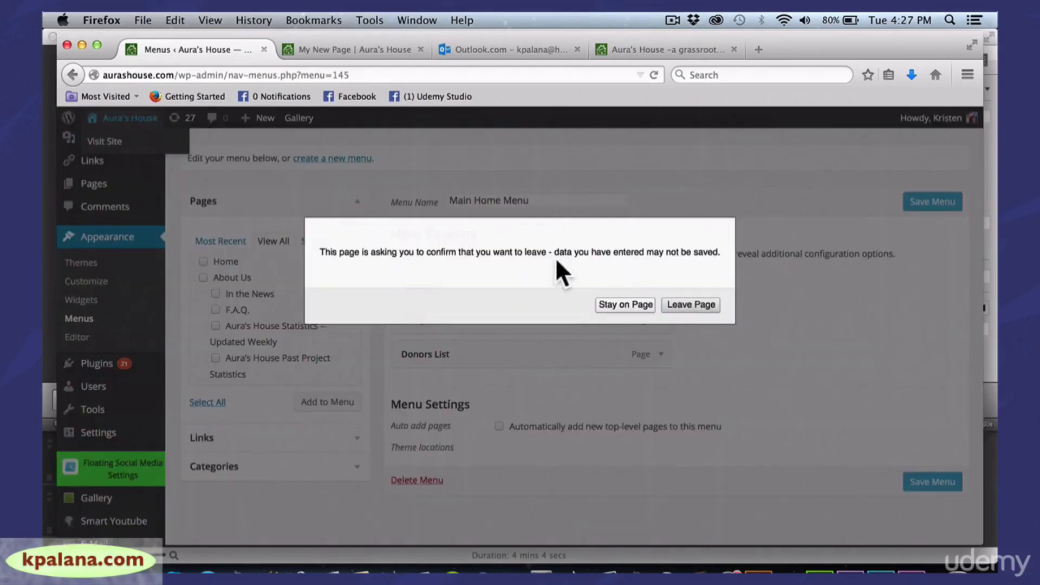
left_click(645, 305)
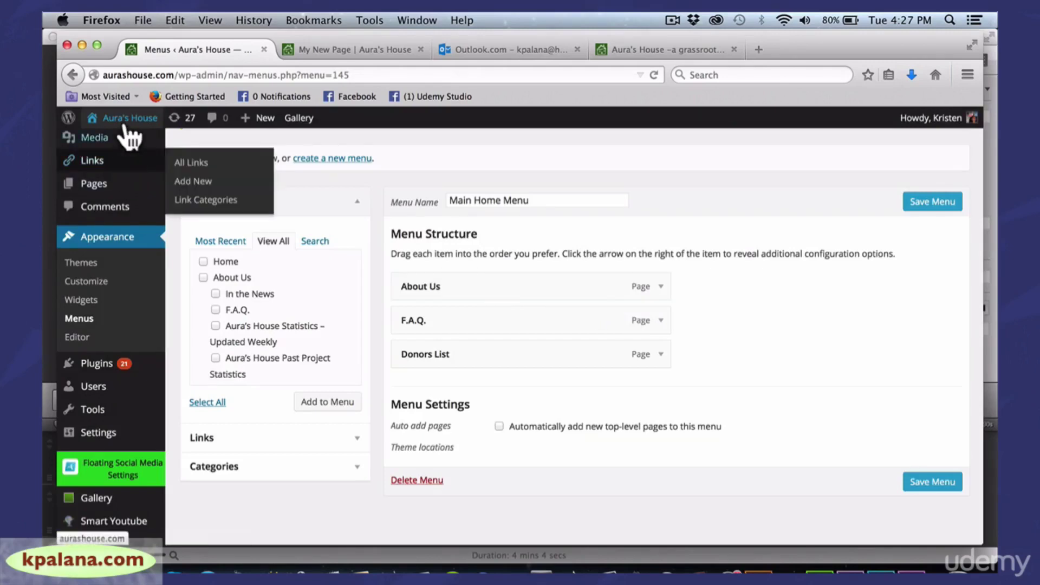
mouse_move(128, 128)
left_click(105, 142)
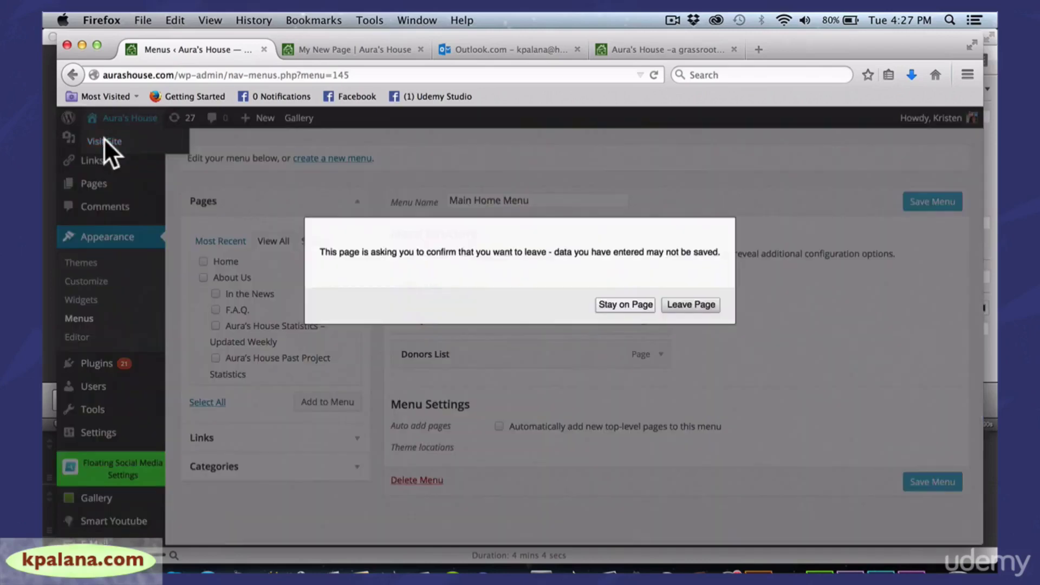
left_click(687, 305)
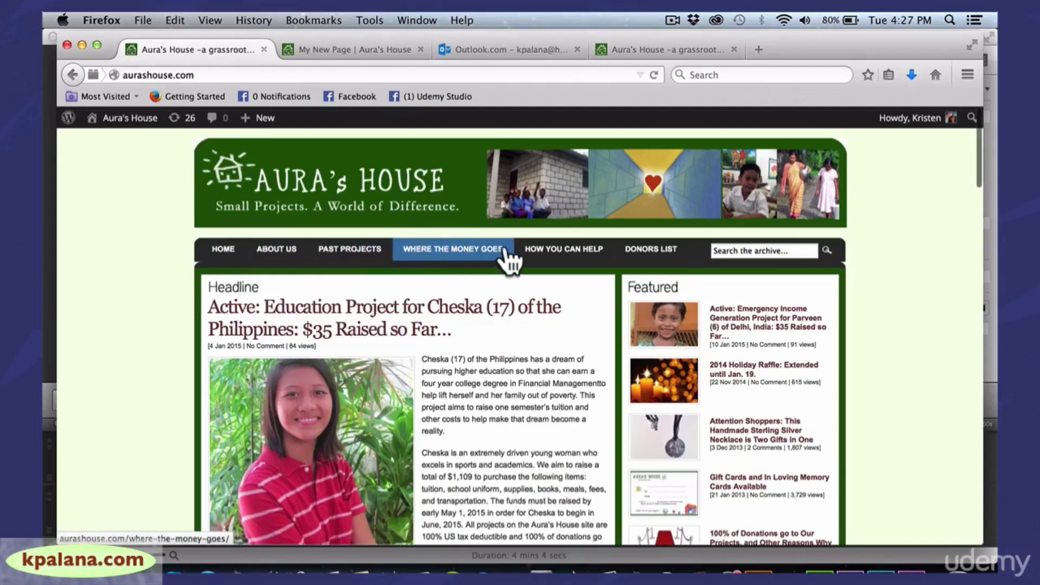
mouse_move(357, 255)
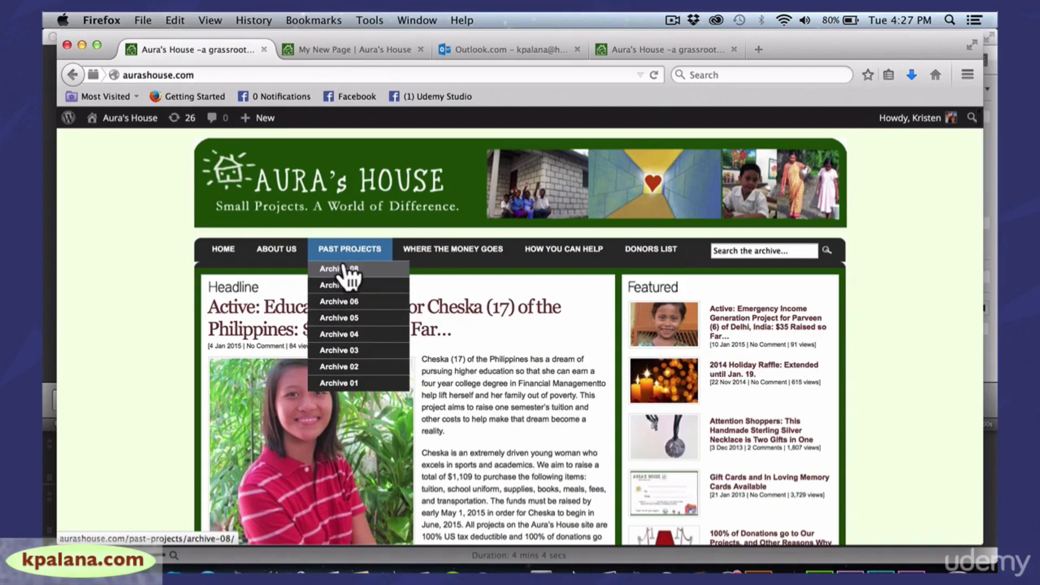
mouse_move(287, 251)
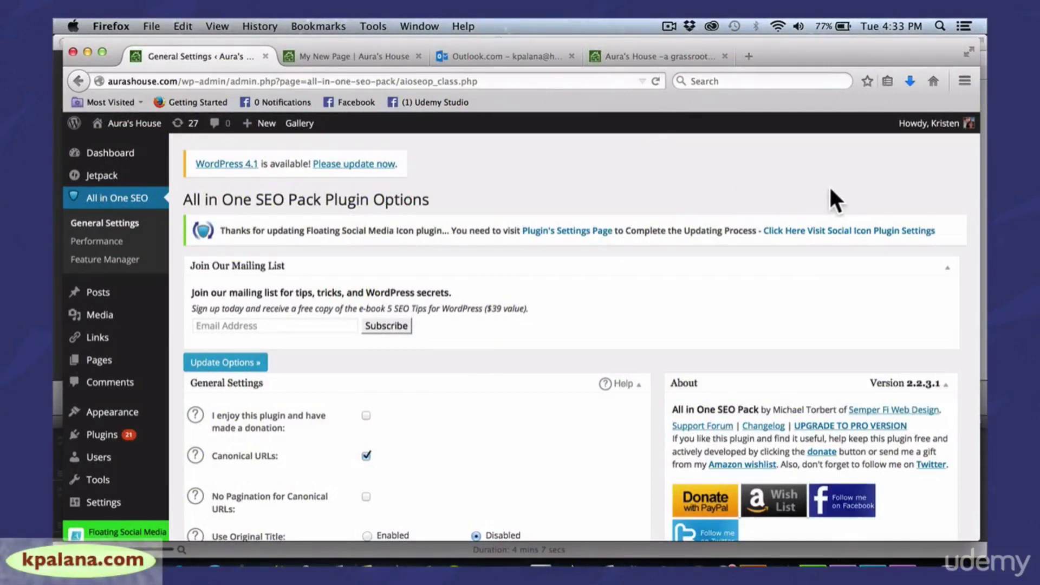
Open Tools > Available Tools to show Press This and the Categories and Tags Converter
left_click_drag(980, 170, 957, 174)
scroll(958, 157, "down", 1)
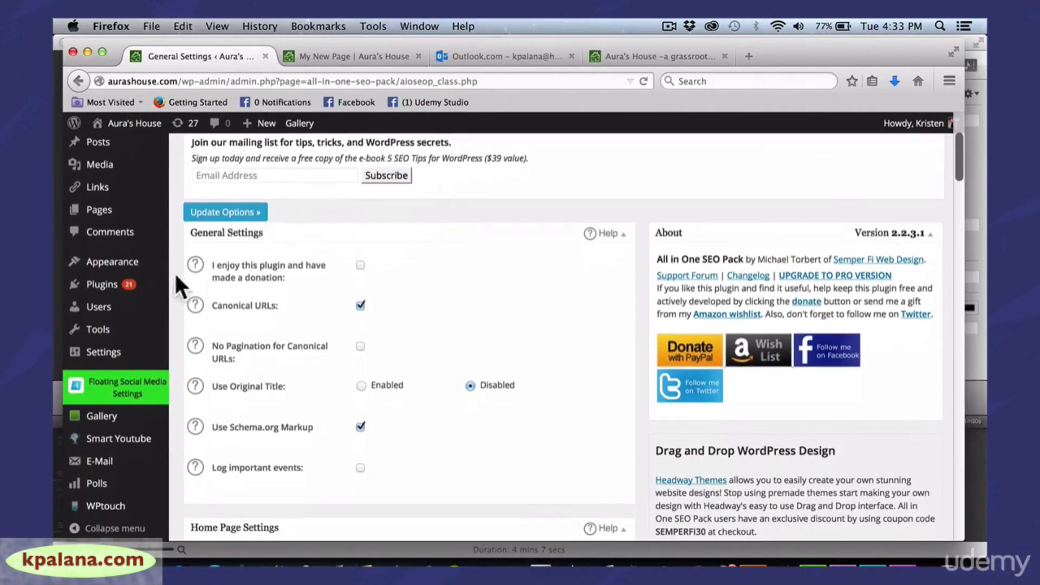
mouse_move(108, 334)
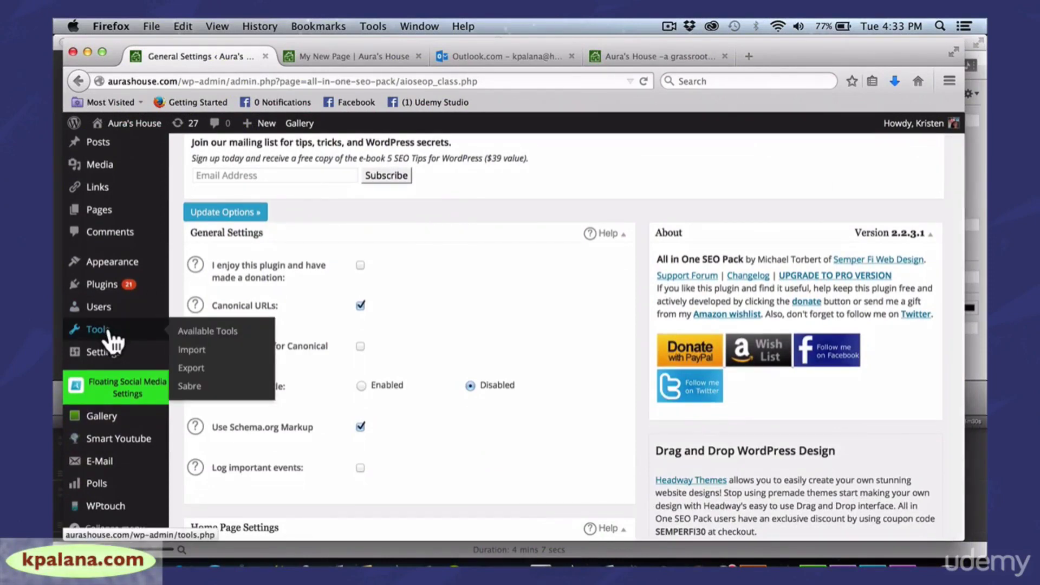
left_click(205, 333)
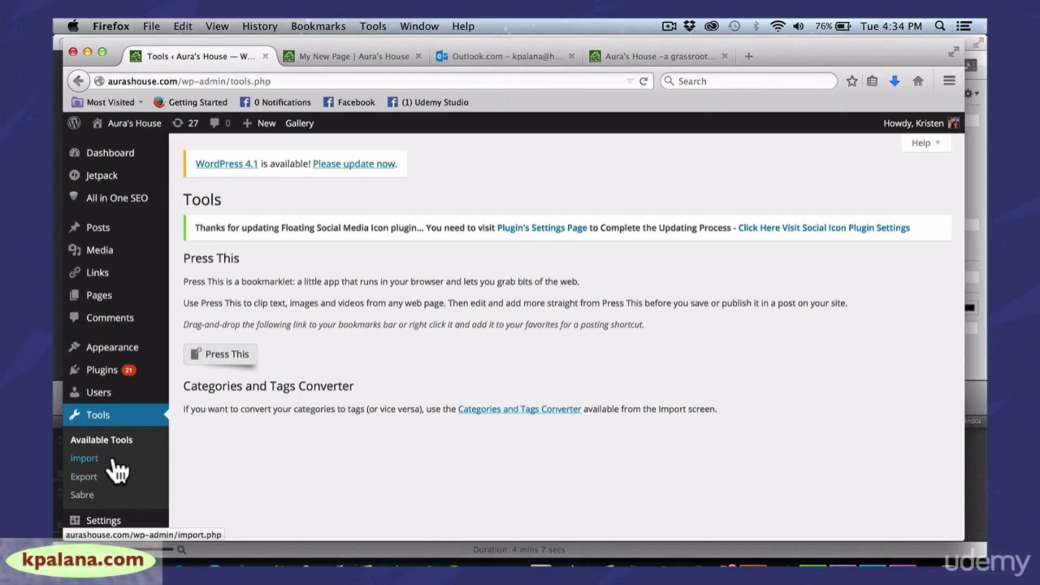
Review the available importers on Tools > Import, then go to Tools > Export
left_click(84, 458)
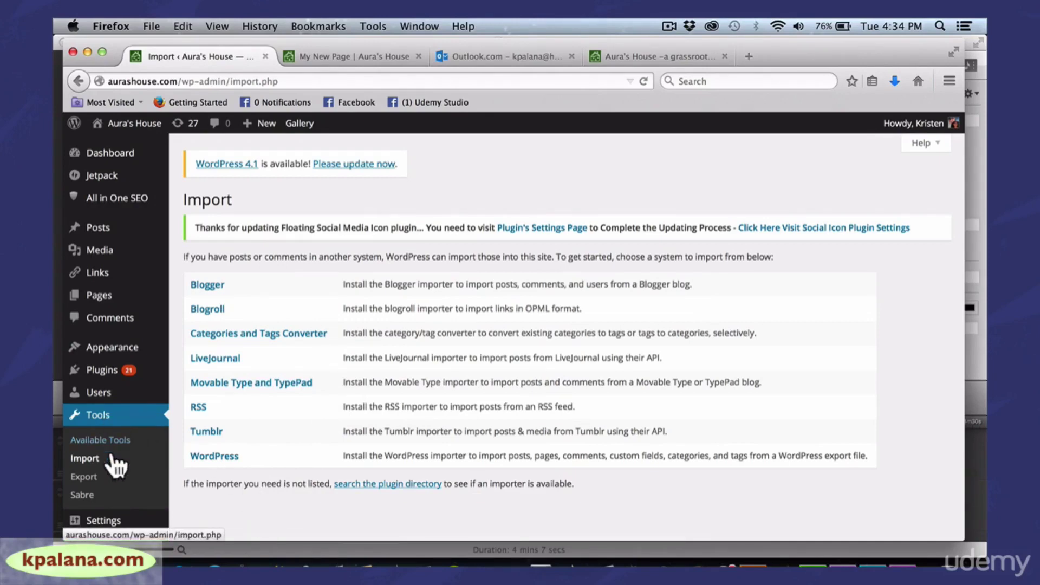
left_click(89, 483)
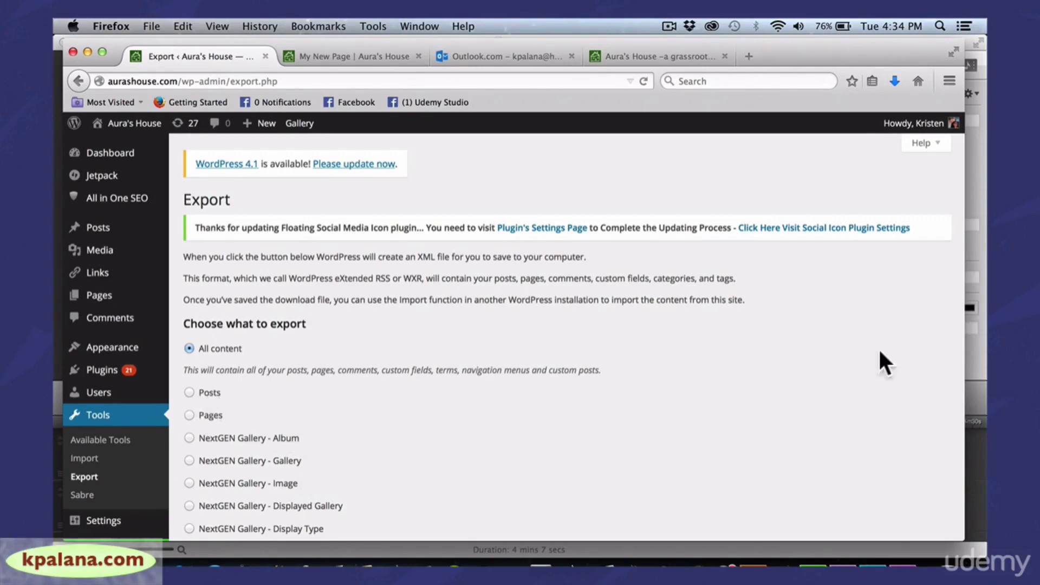
Scroll the Export page down to Download Export File, then return to the main Tools page
left_click_drag(963, 342, 947, 341)
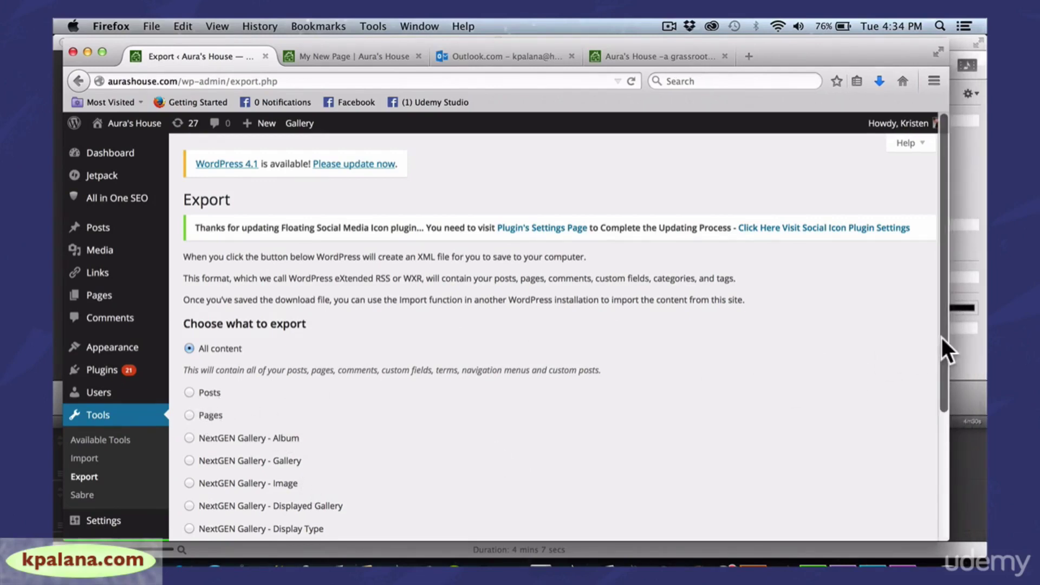
scroll(945, 379, "down", 1)
scroll(941, 373, "down", 5)
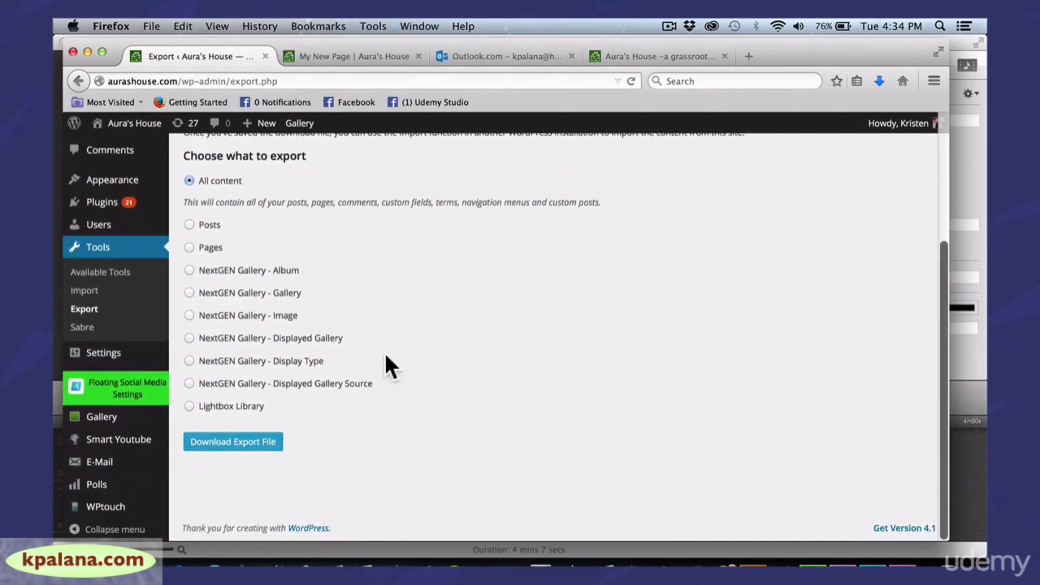
left_click(99, 248)
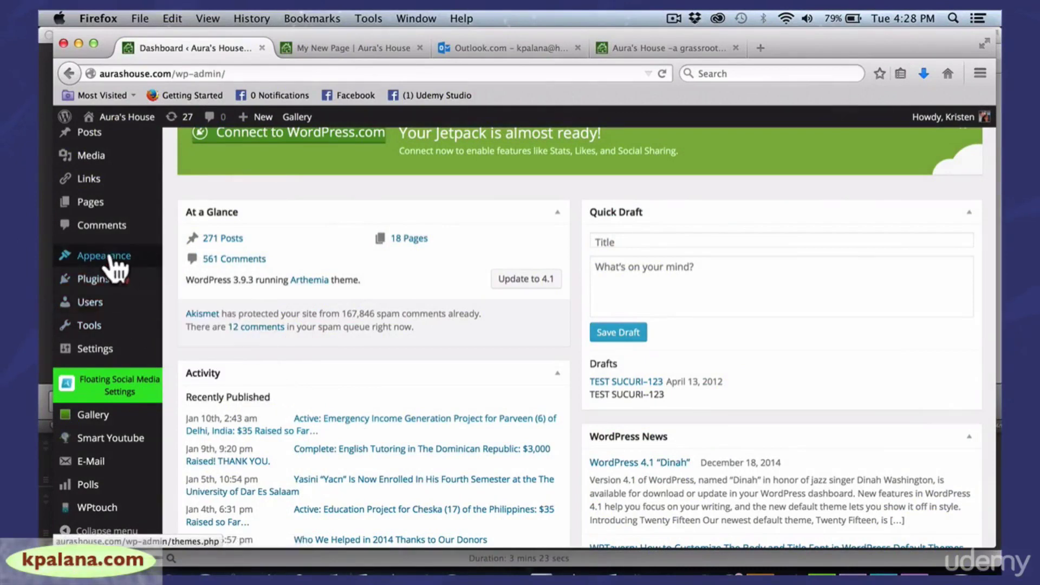
Go to Settings > General in the WordPress admin sidebar
mouse_move(101, 305)
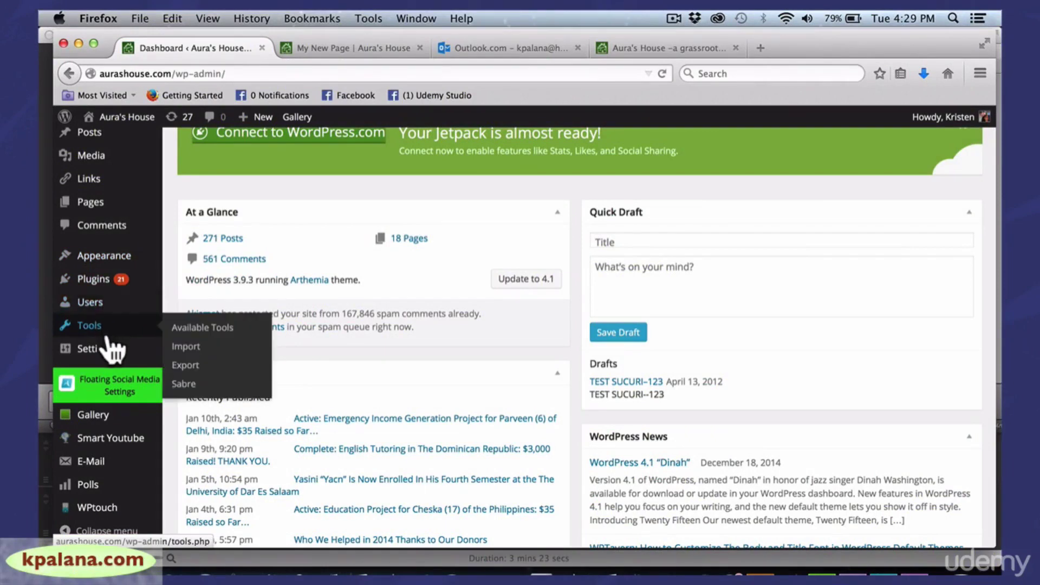
mouse_move(107, 331)
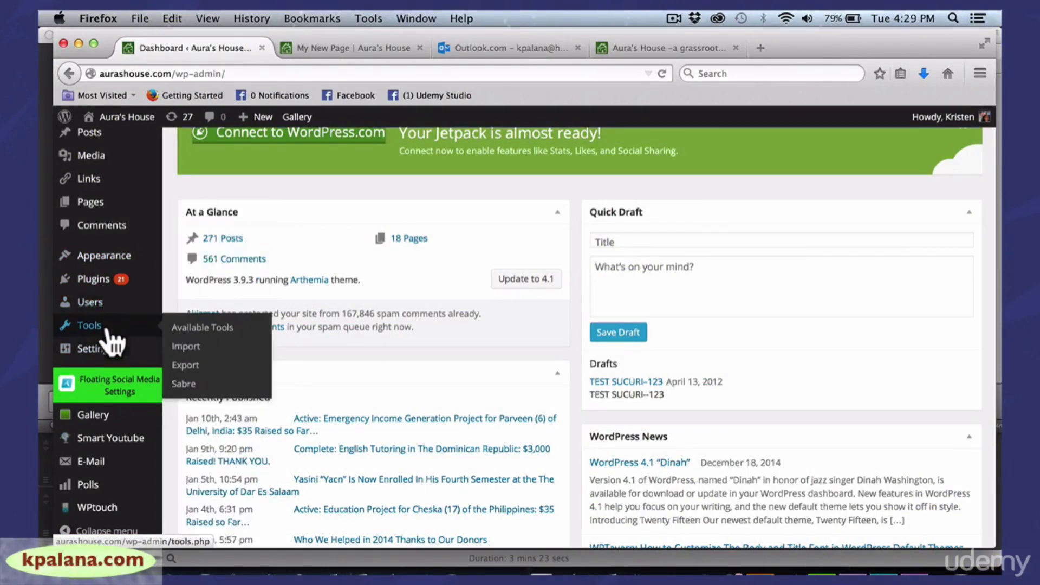
mouse_move(103, 353)
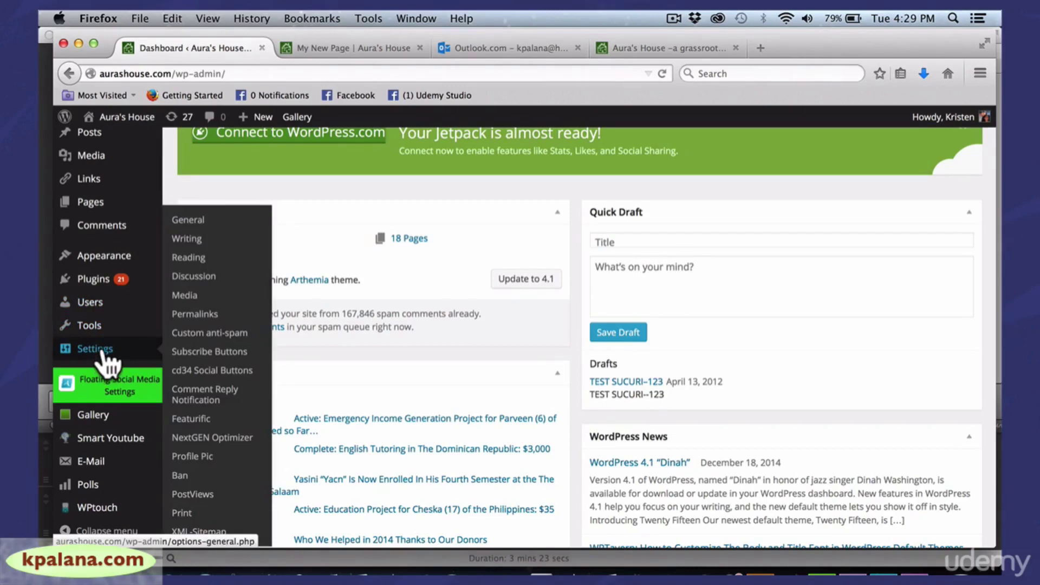
left_click(189, 221)
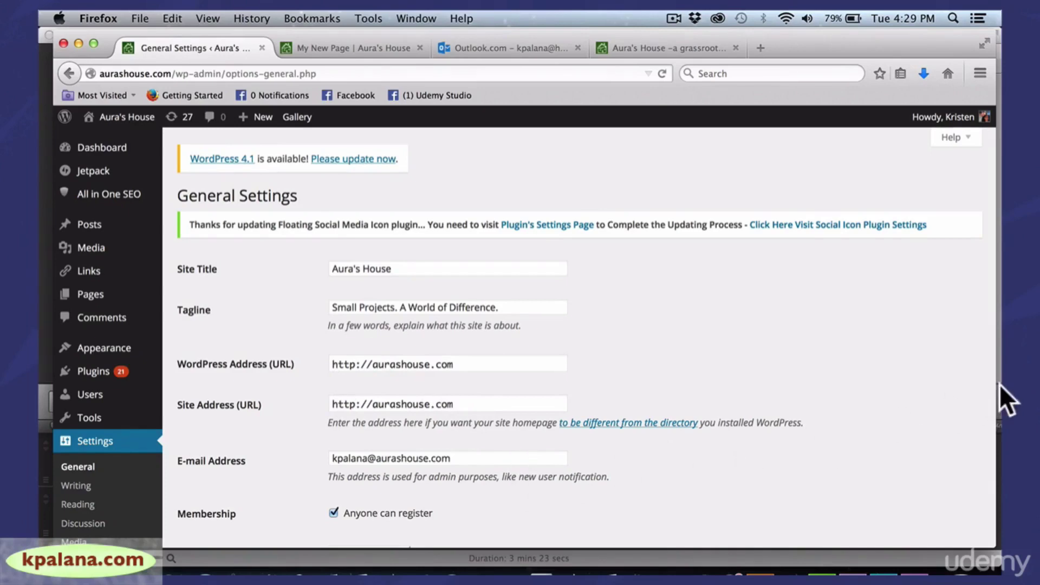
left_click_drag(991, 388, 980, 411)
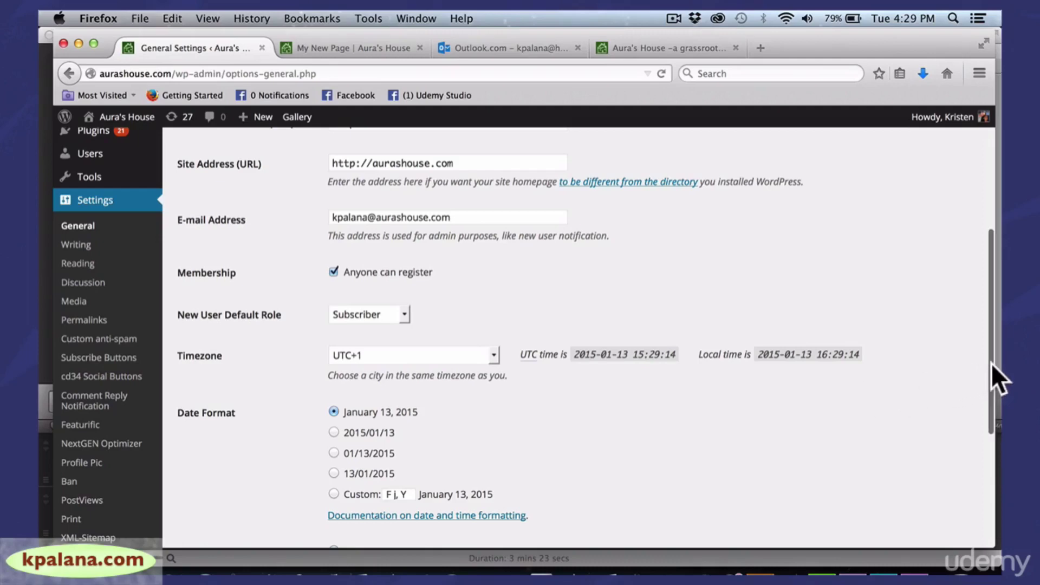
mouse_move(991, 363)
left_mouse_down()
mouse_move(981, 485)
mouse_move(977, 367)
left_mouse_up()
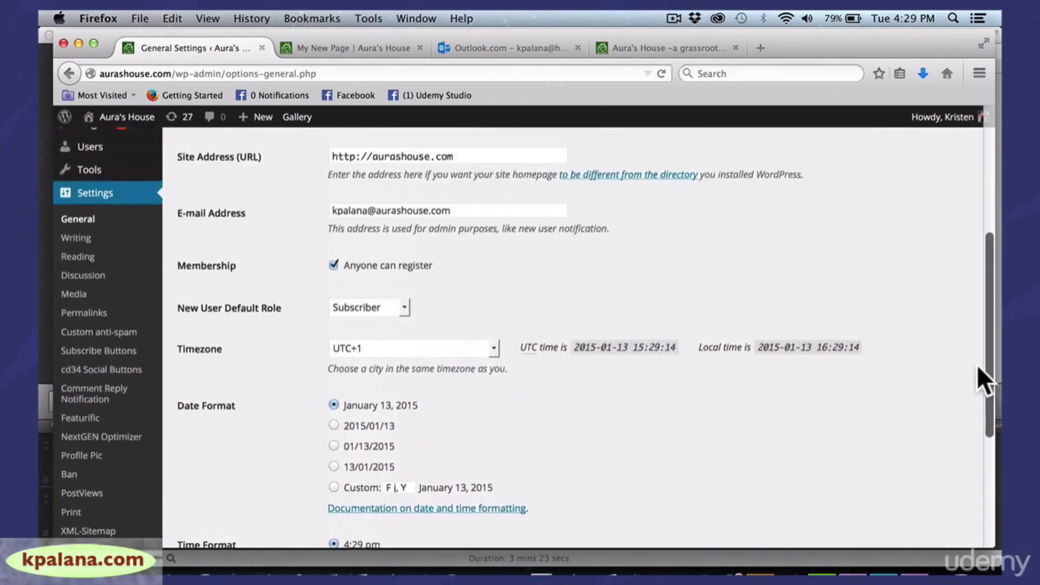
Open Settings > Writing and scroll through the default category and post format options
left_click(84, 244)
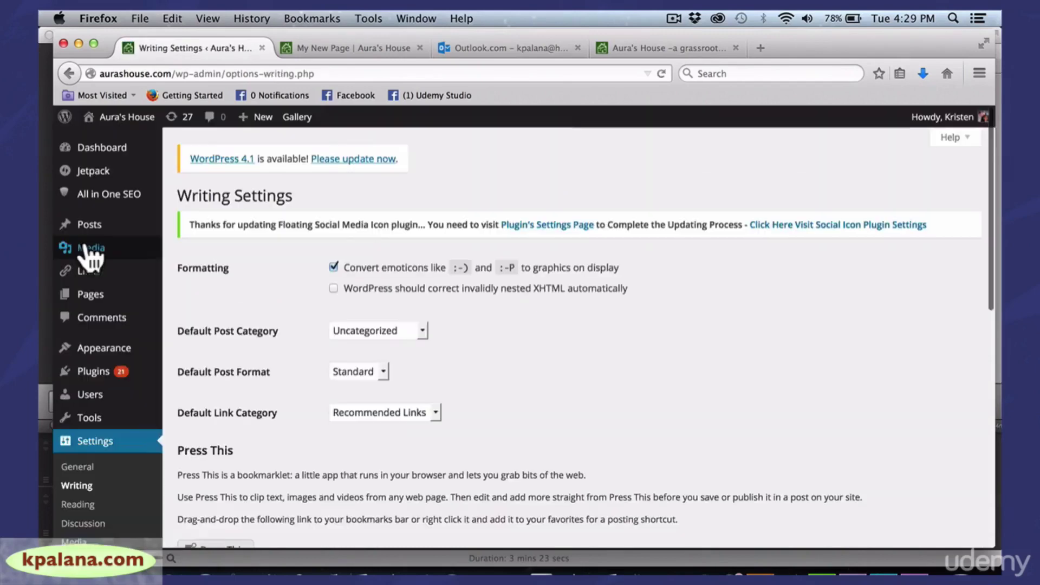
mouse_move(158, 274)
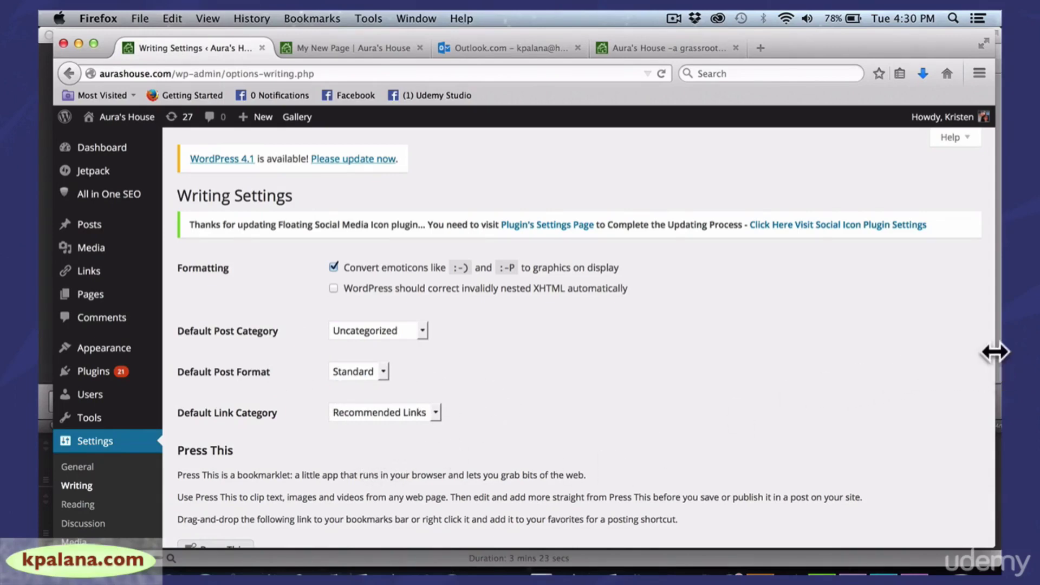
left_click_drag(995, 349, 985, 347)
left_click_drag(977, 304, 973, 370)
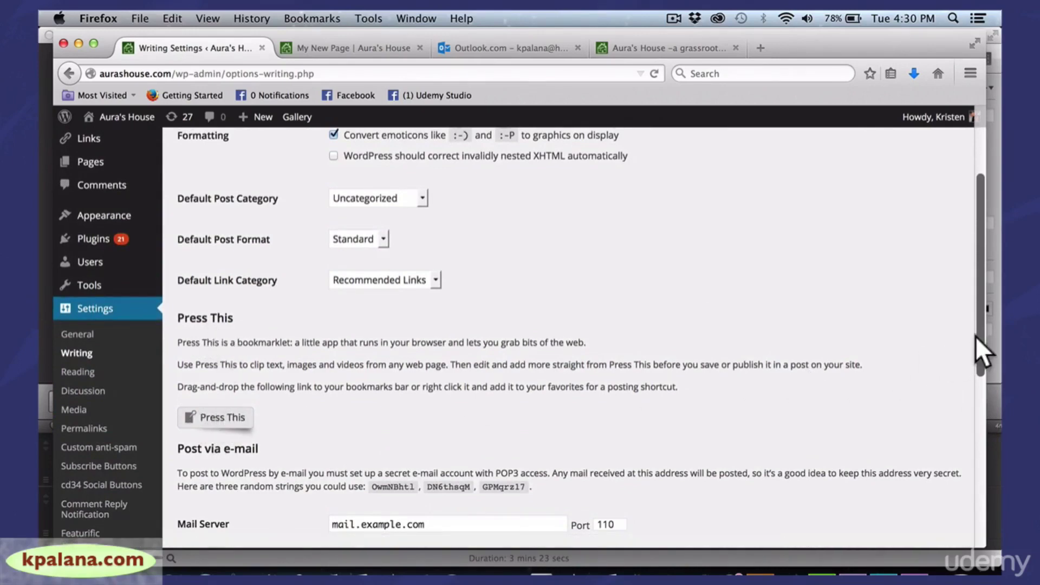
left_click_drag(975, 336, 963, 318)
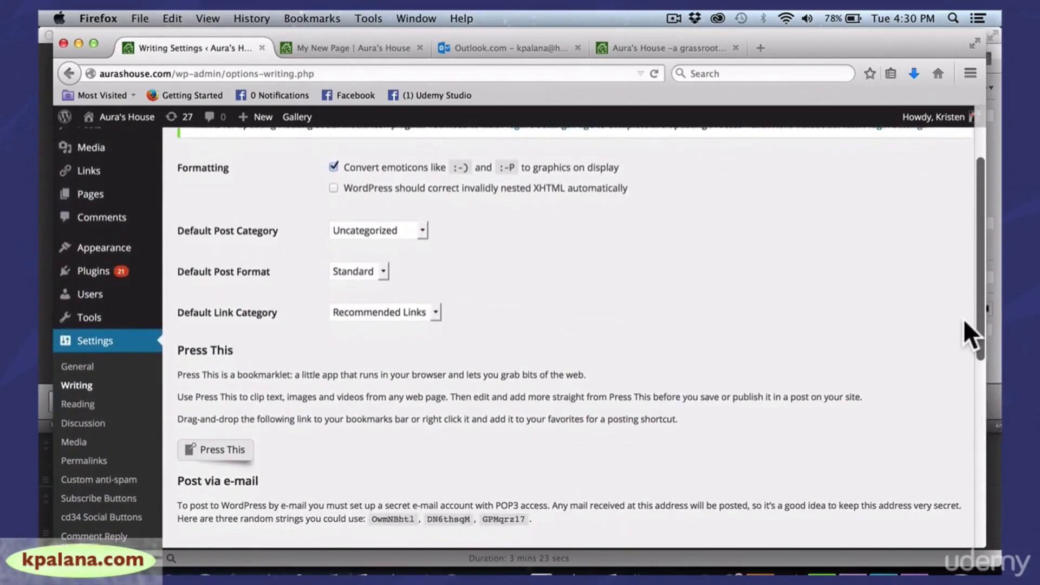
Open Settings > Reading and scroll down to Search Engine Visibility
left_click(93, 406)
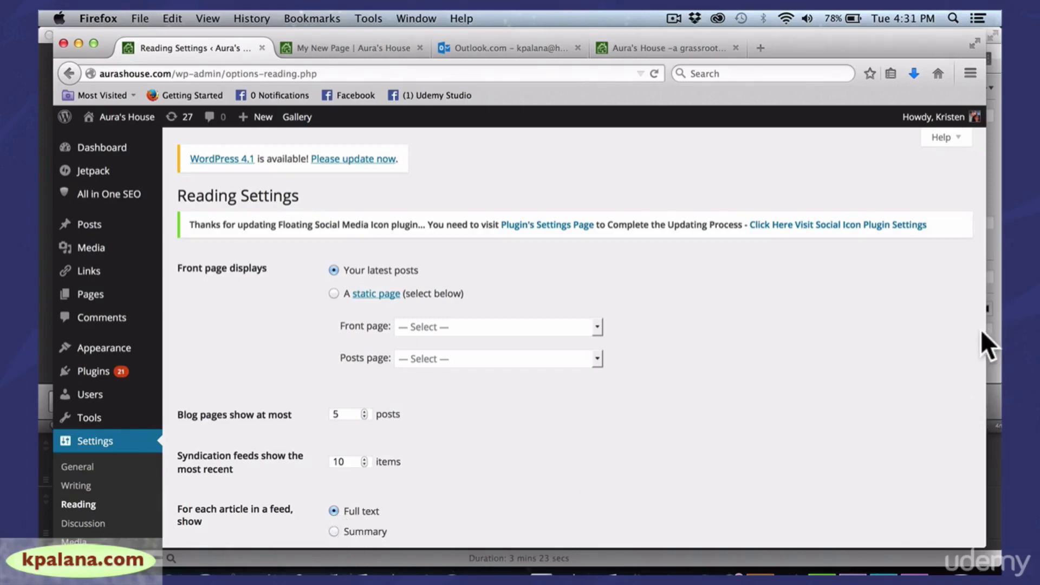
left_click_drag(984, 329, 976, 412)
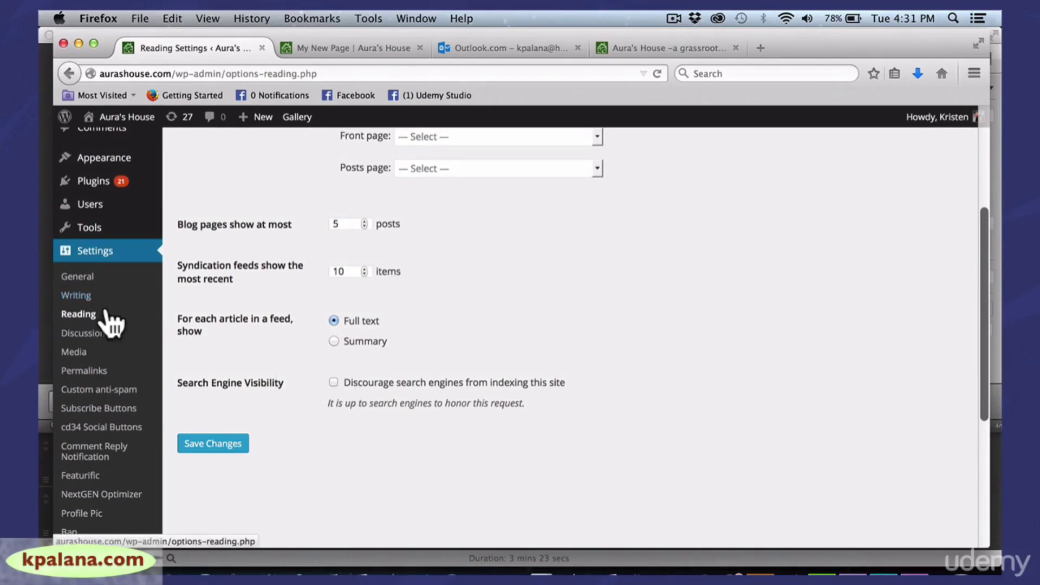
Scroll through the Discussion comment moderation options, then switch to Settings > Media
left_click(96, 336)
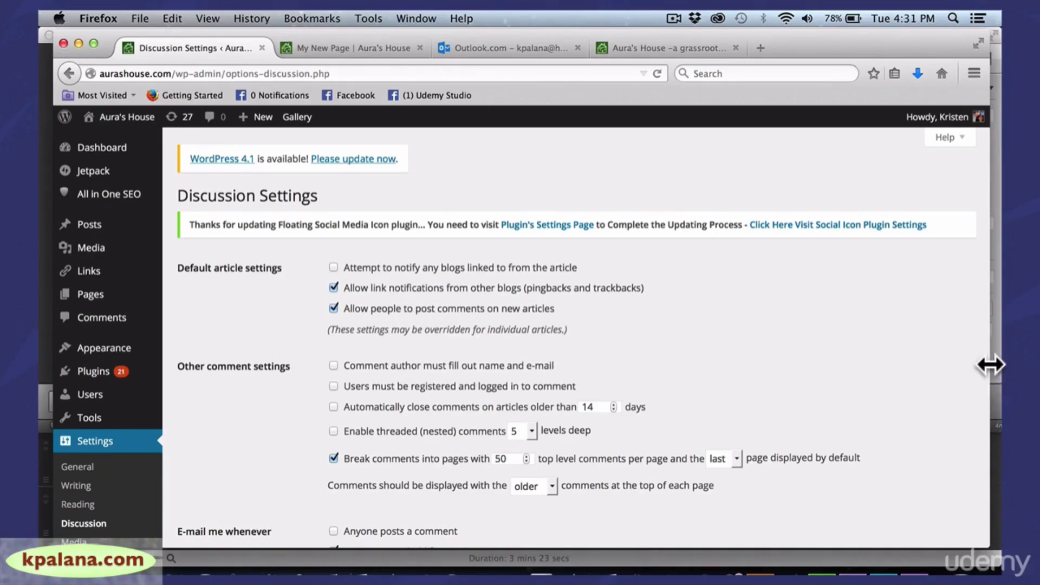
left_click_drag(989, 363, 981, 363)
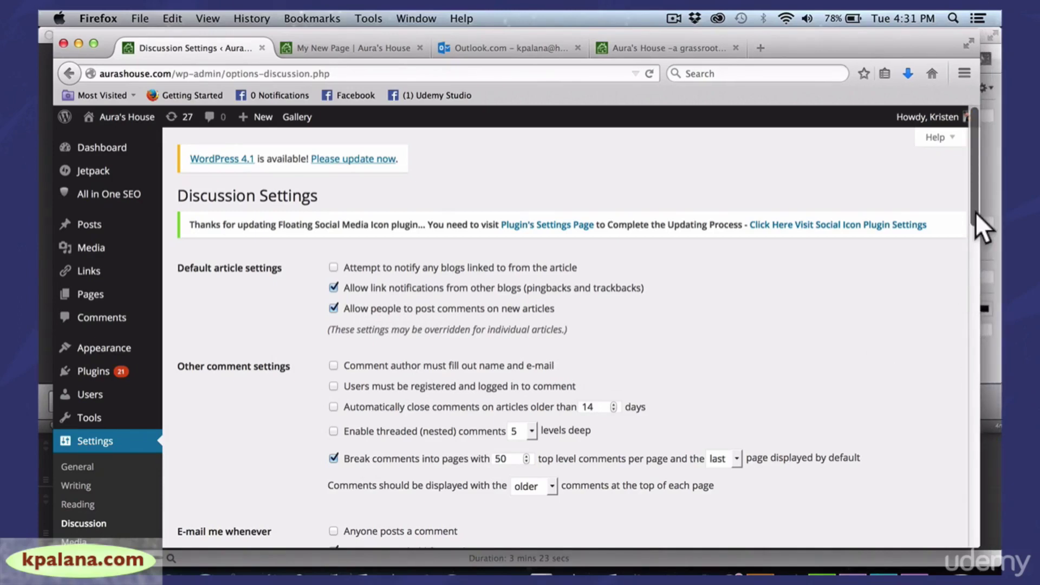
left_click_drag(975, 213, 968, 293)
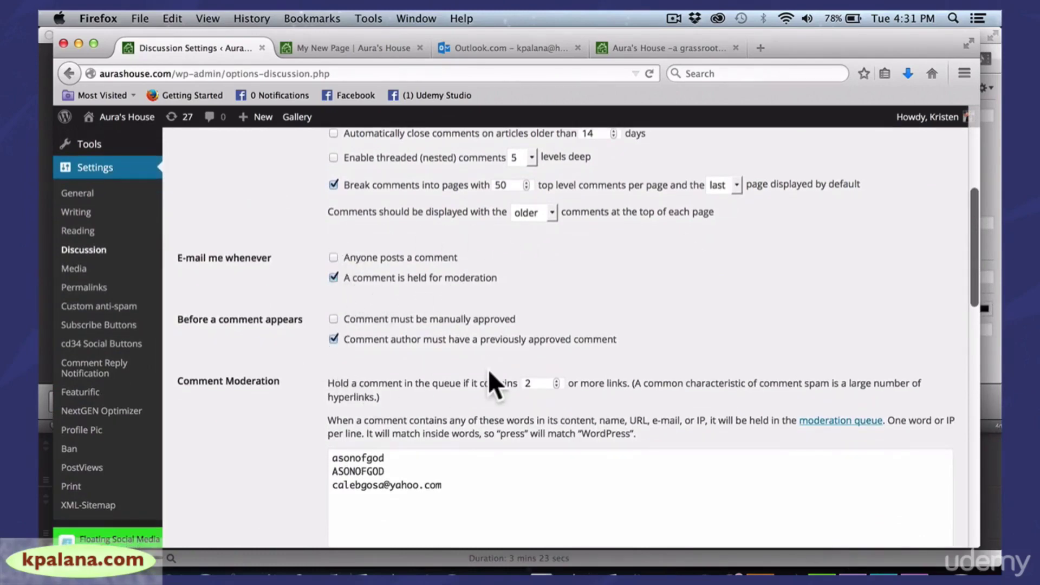
left_click_drag(974, 277, 951, 272)
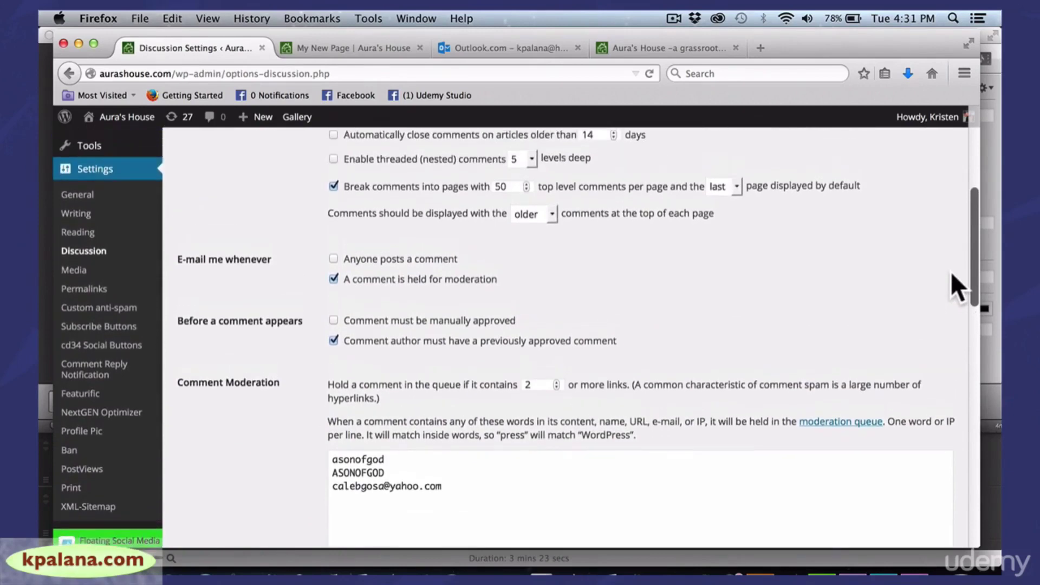
left_click(78, 271)
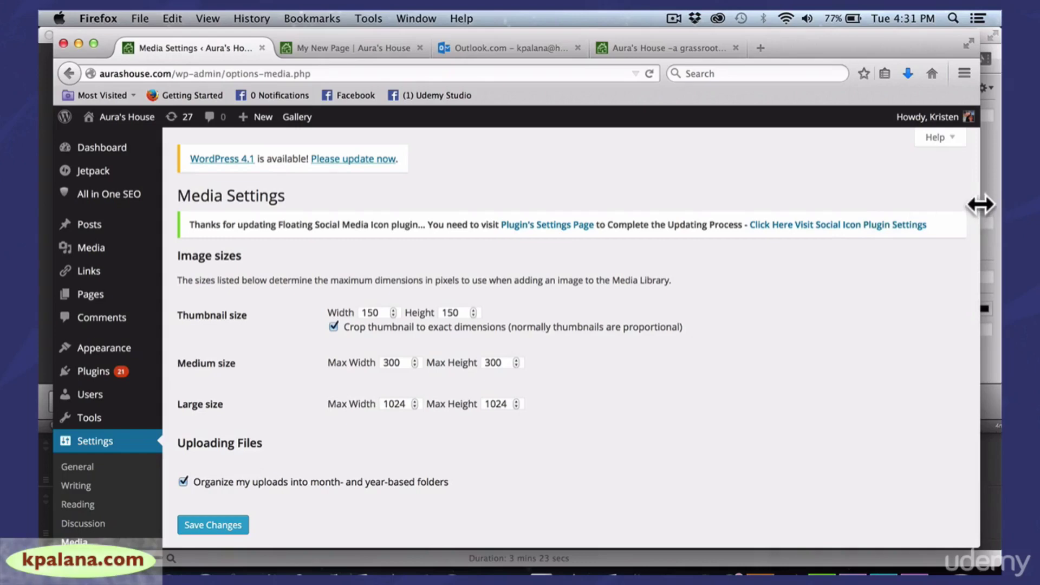
Scroll past the Media image sizes, reposition the browser window, and return to the Tools page
left_click_drag(980, 204, 983, 325)
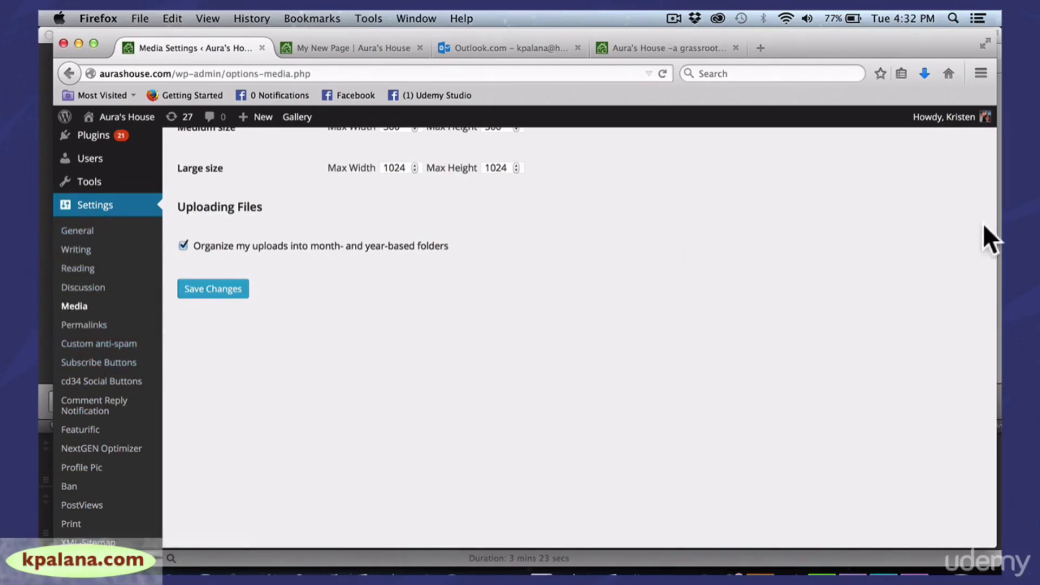
left_click_drag(997, 245, 951, 288)
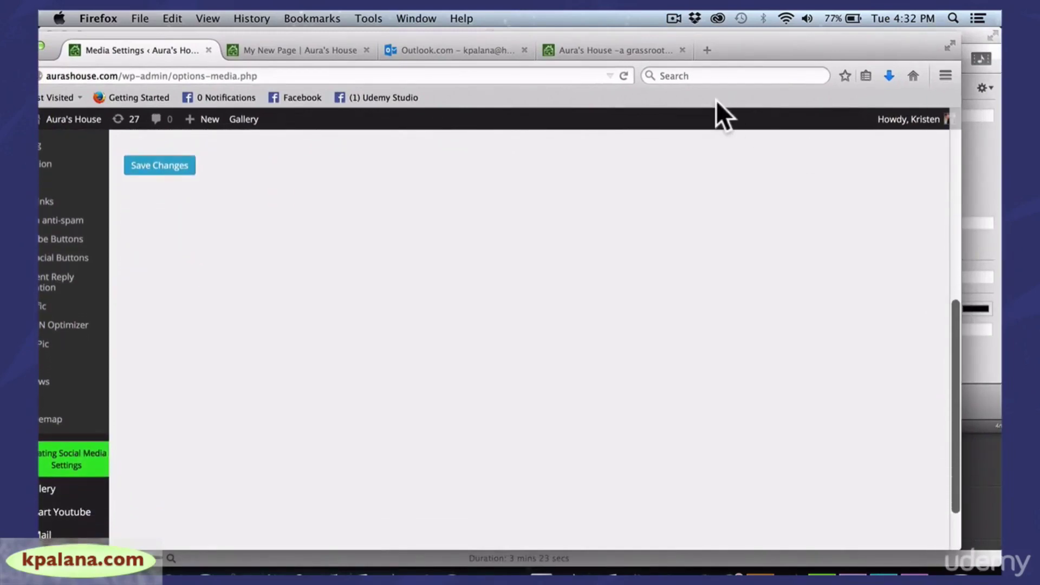
left_click_drag(605, 34, 698, 31)
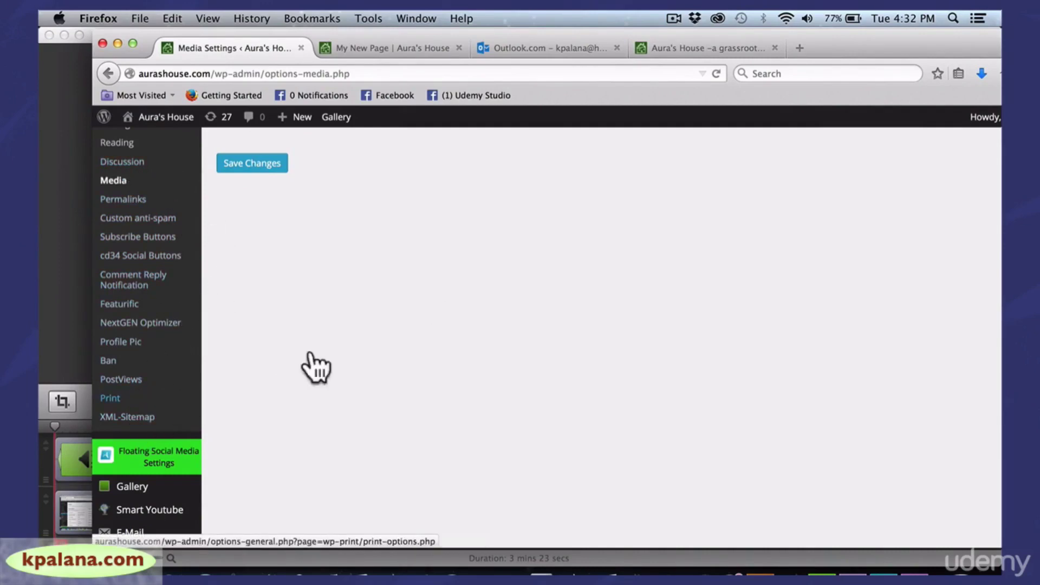
left_click_drag(920, 54, 852, 47)
left_click_drag(981, 170, 966, 168)
left_click_drag(959, 289, 959, 239)
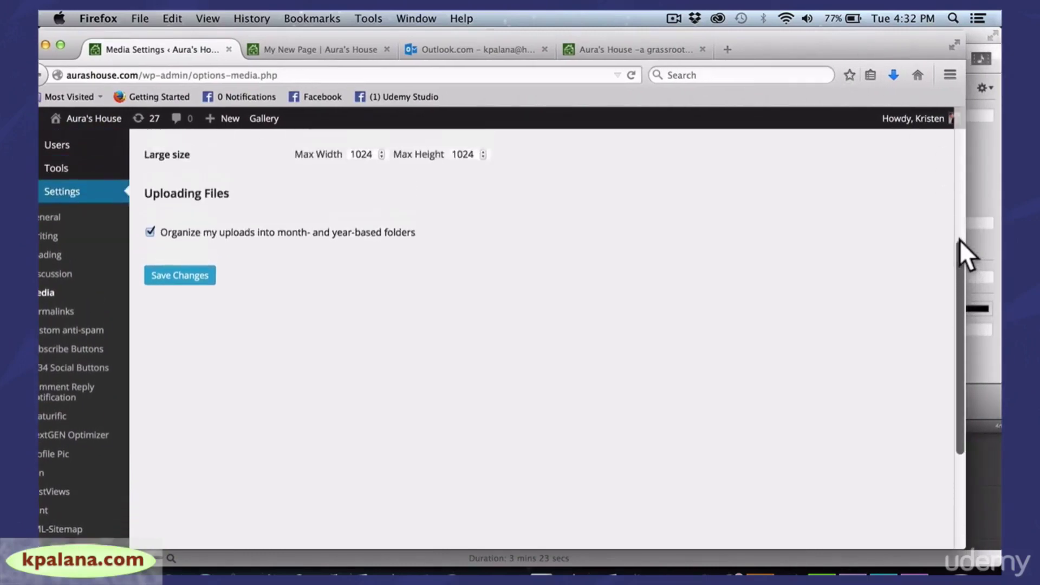
left_click_drag(515, 41, 538, 36)
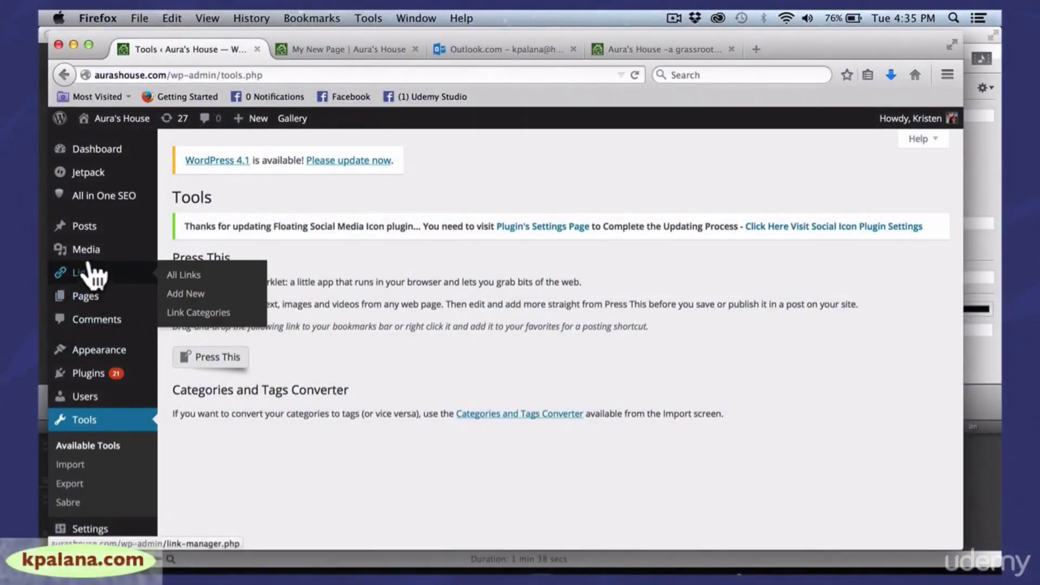
Browse the All Links list, then bring up the Add New Link form
mouse_move(89, 256)
mouse_move(87, 277)
left_click(188, 277)
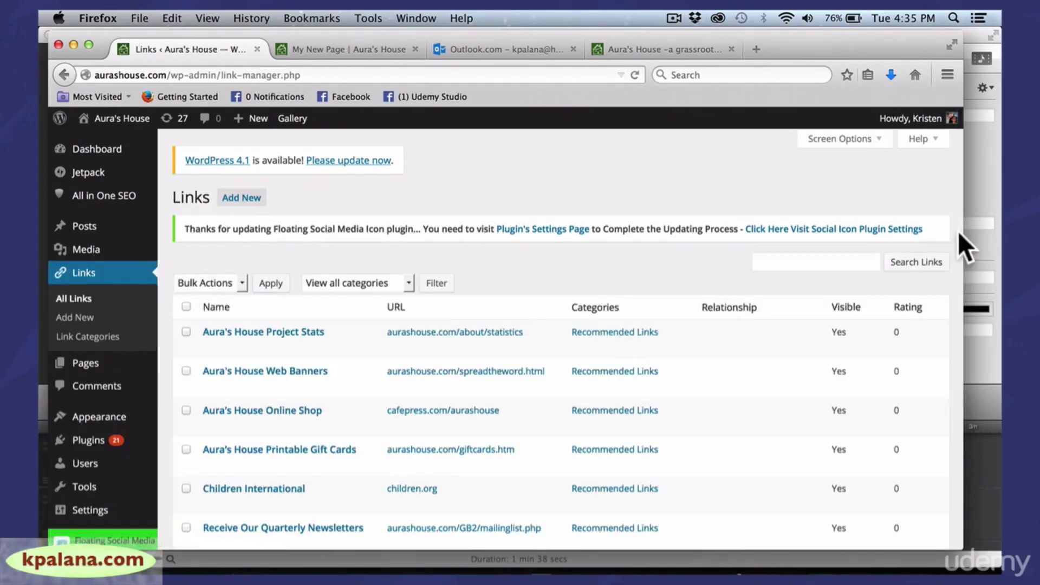
left_click_drag(964, 231, 954, 310)
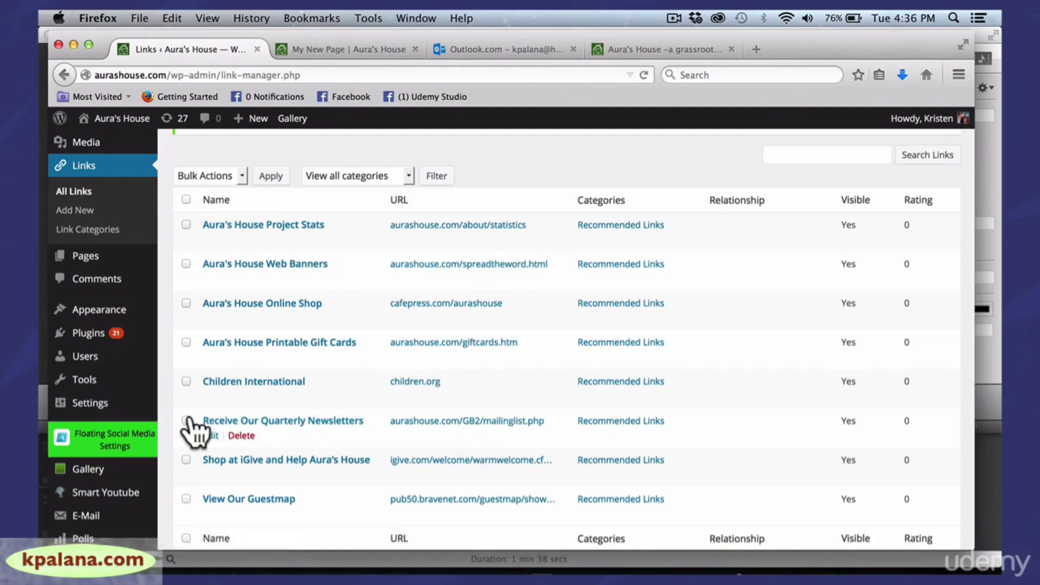
left_click(76, 211)
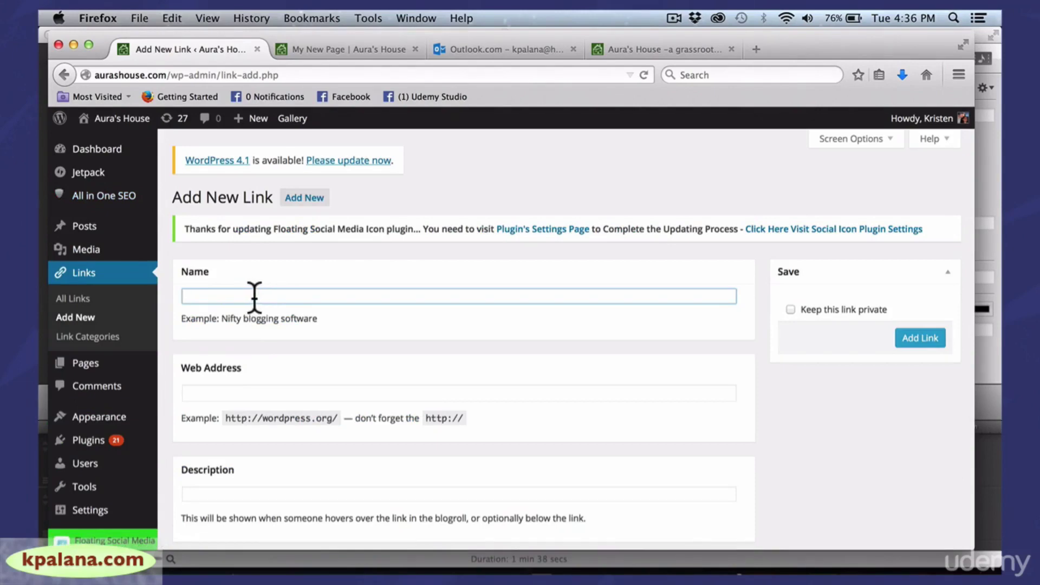
type("Nike")
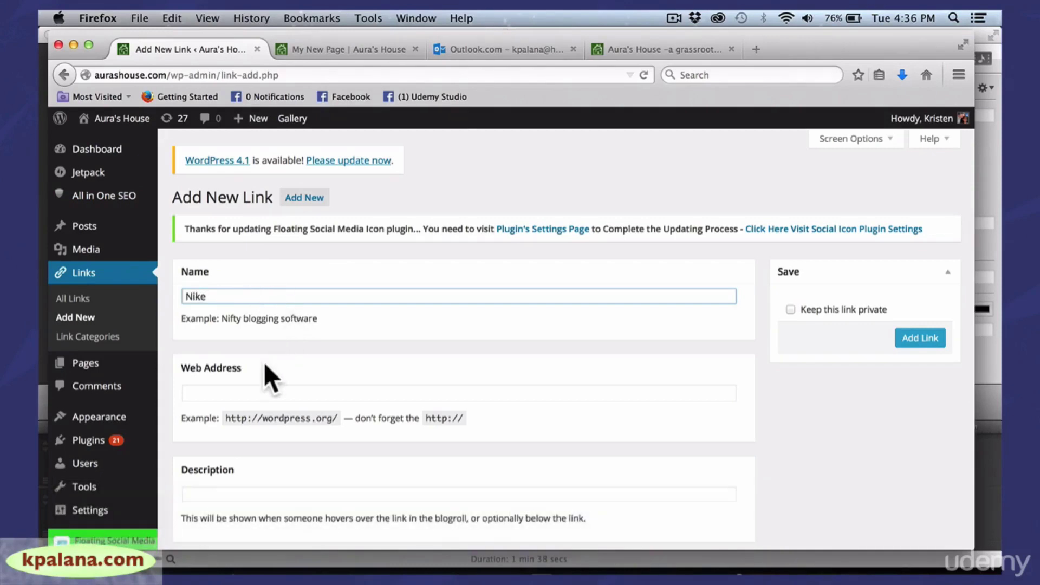
left_click(248, 399)
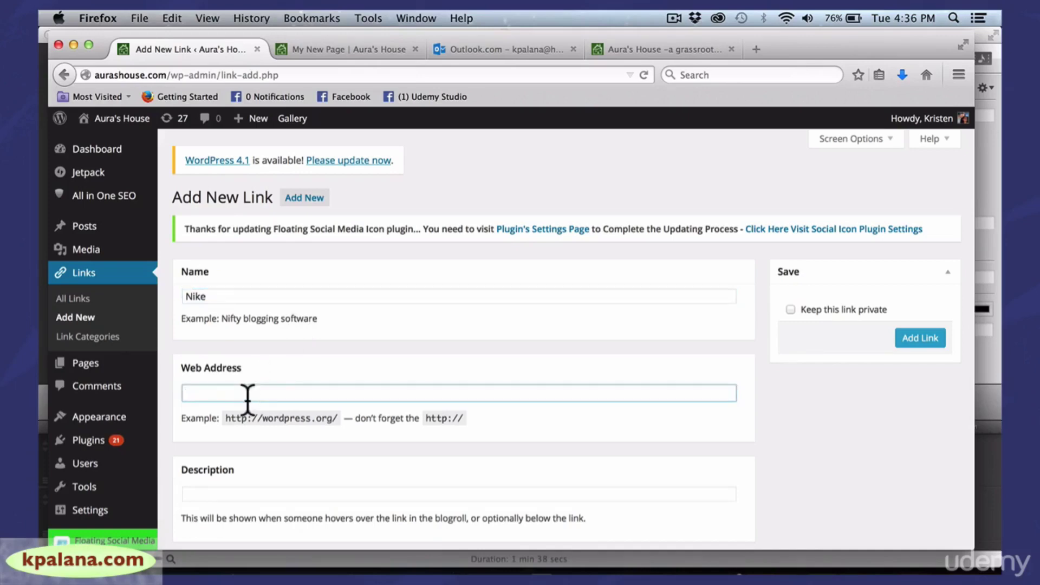
type("Http")
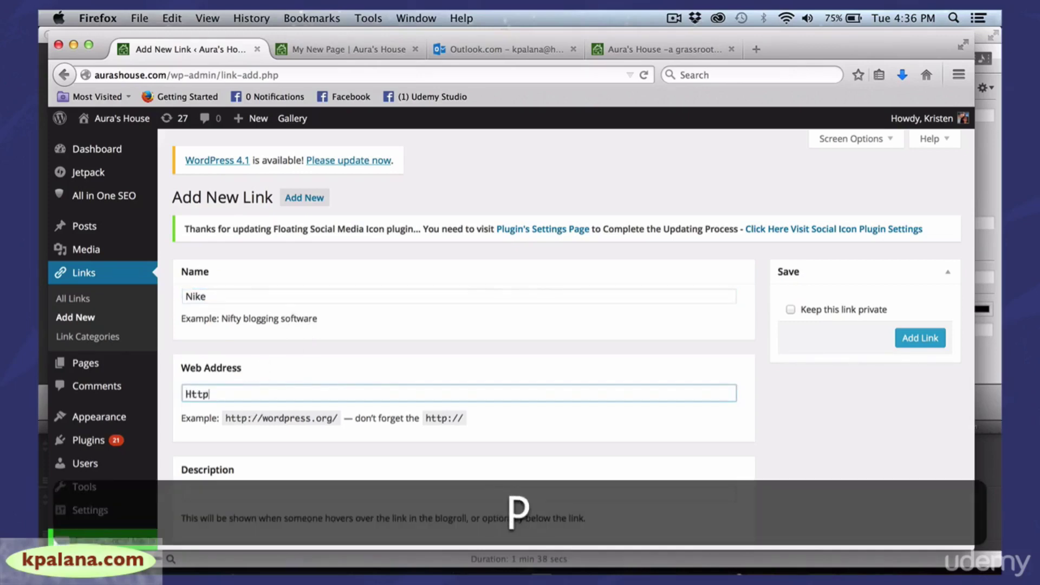
type("://n")
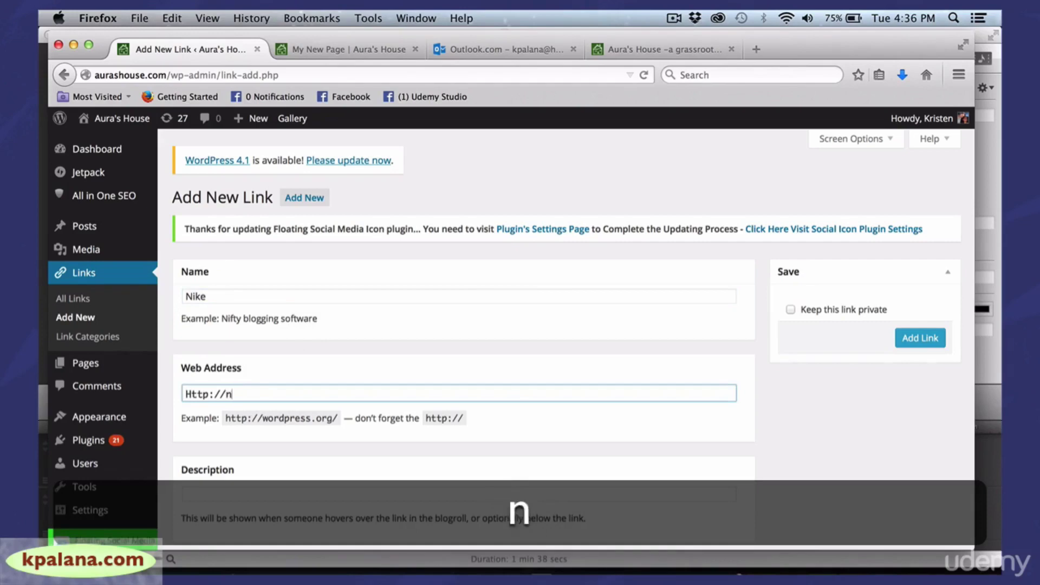
type("ike.co")
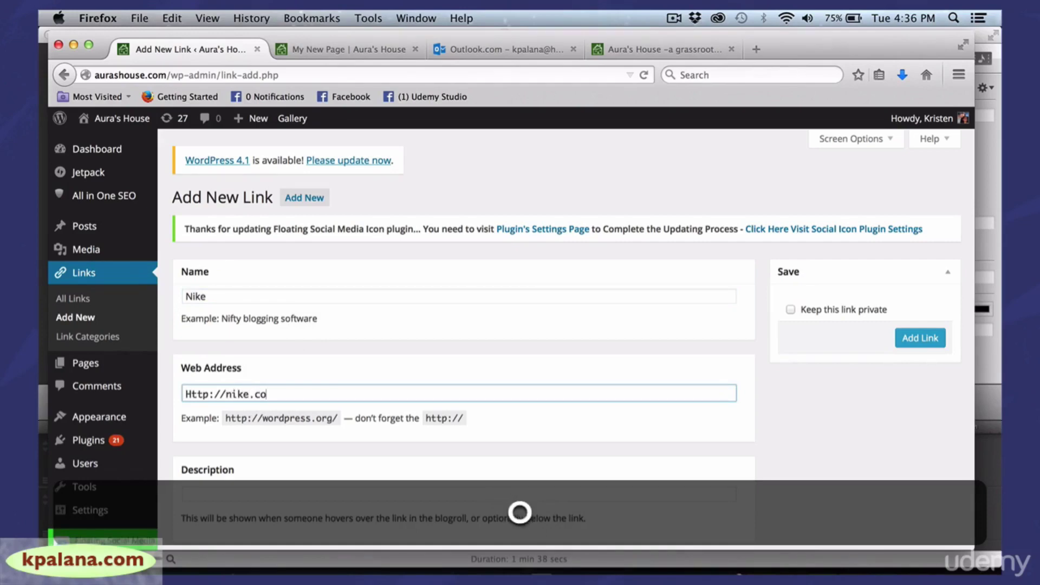
type("m")
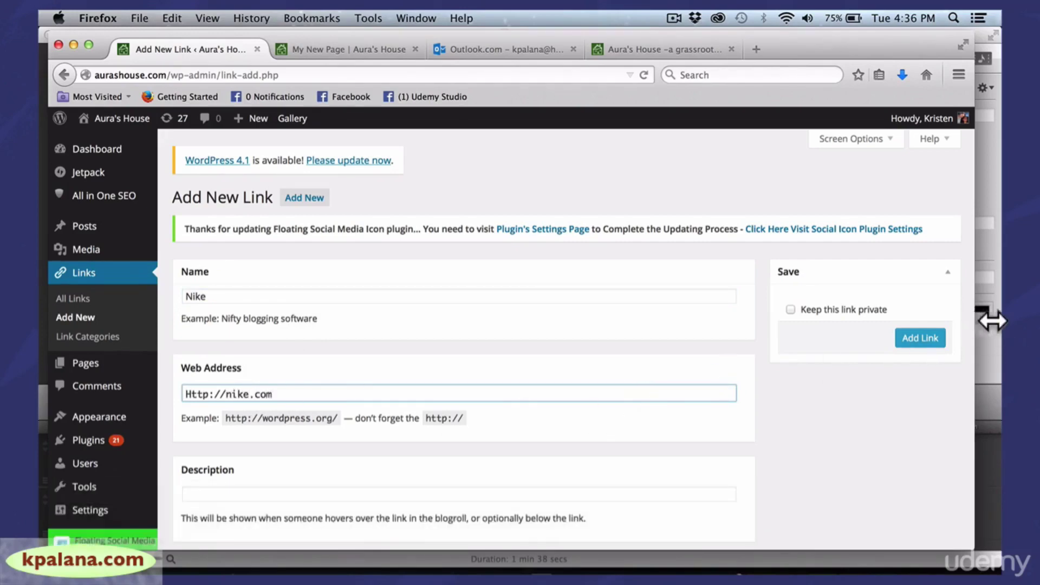
left_click_drag(991, 320, 1007, 321)
left_click_drag(980, 238, 977, 300)
left_click(314, 317)
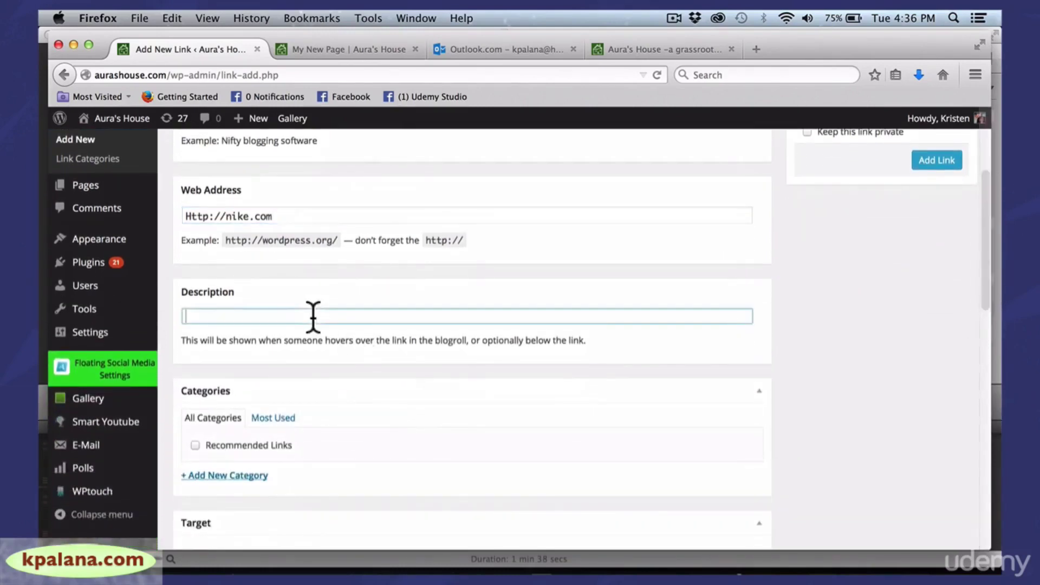
type("great s")
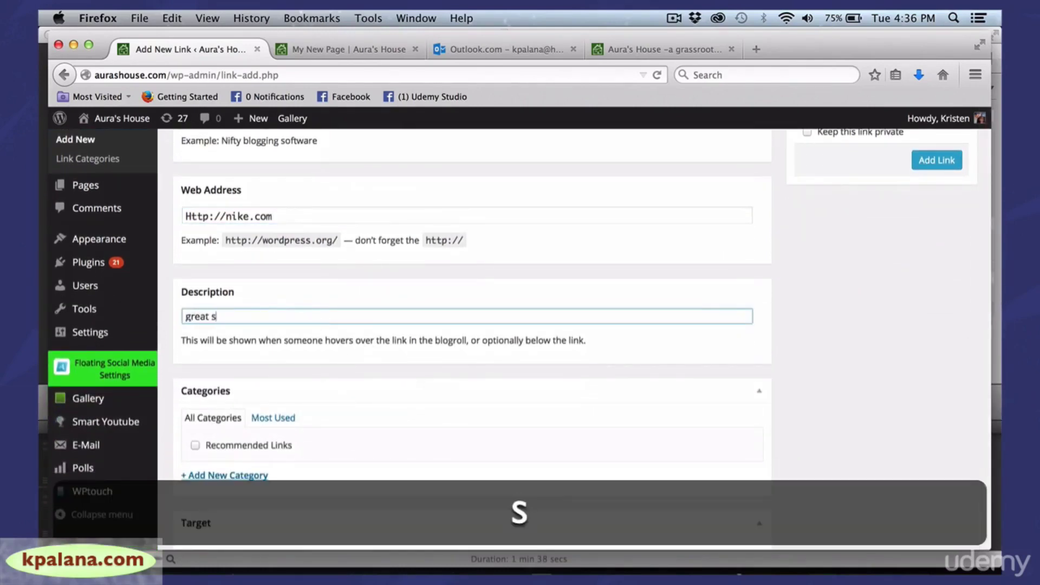
type("hoes")
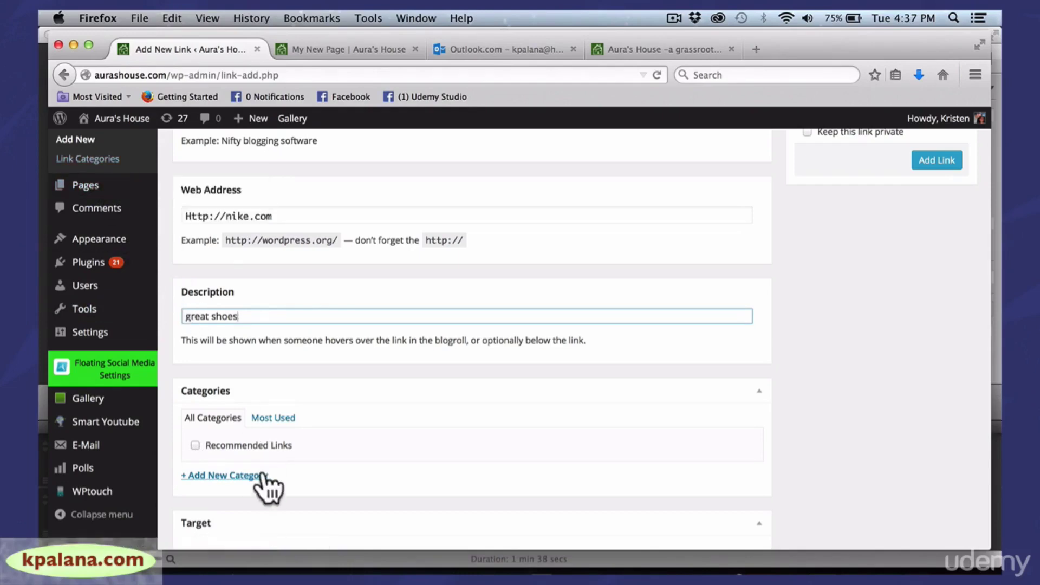
Create a new link category named 'test' for the Nike link
left_click(206, 476)
left_click(222, 499)
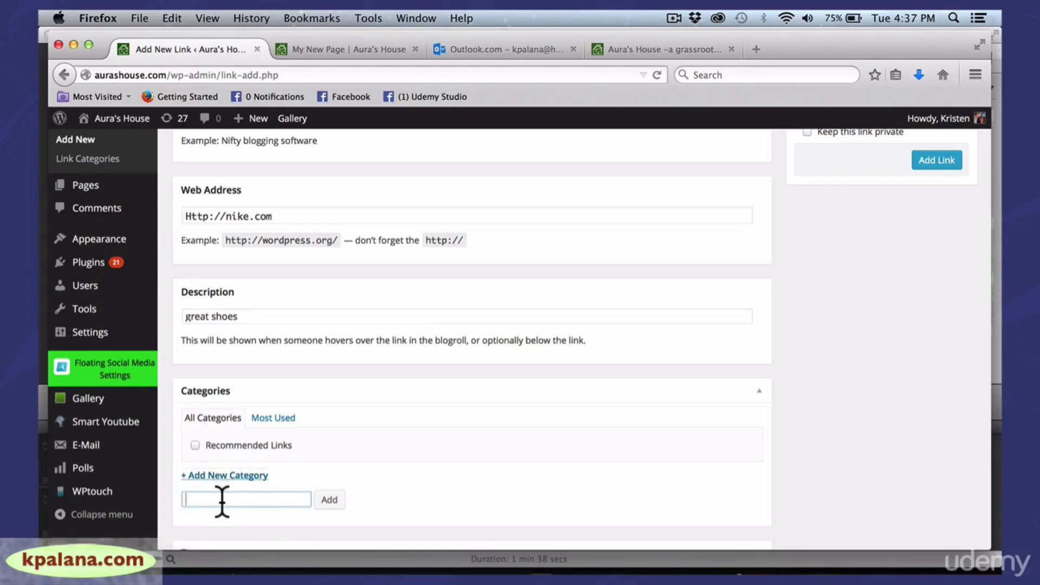
type("test")
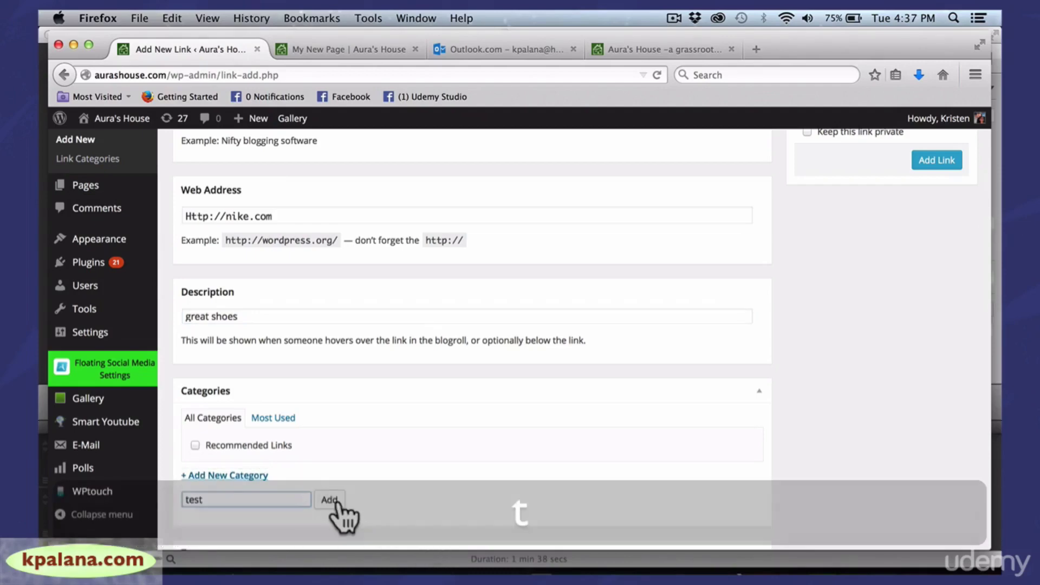
left_click(329, 499)
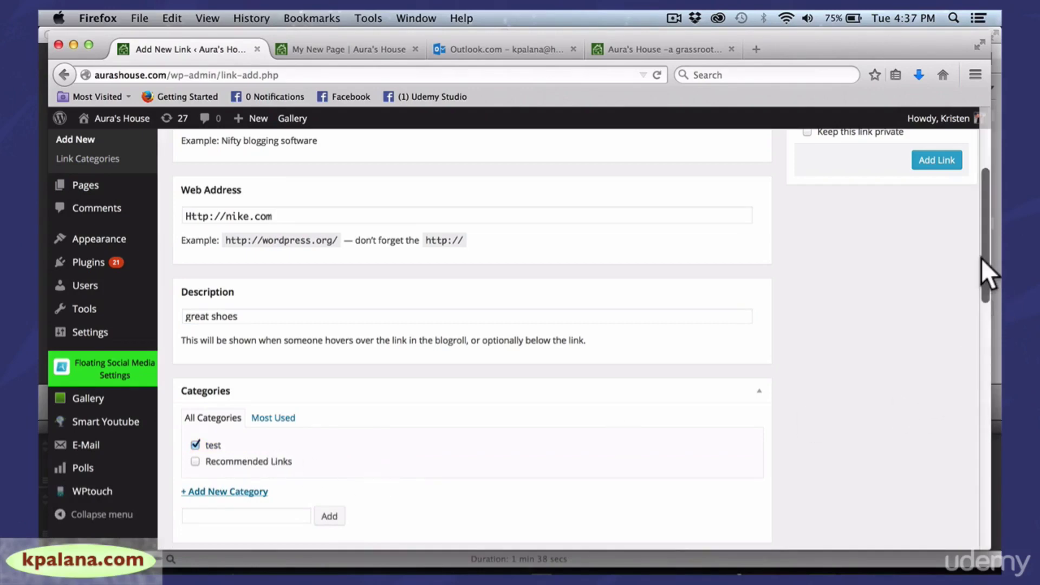
Mark the Nike link as private and save it
left_click_drag(980, 259, 982, 371)
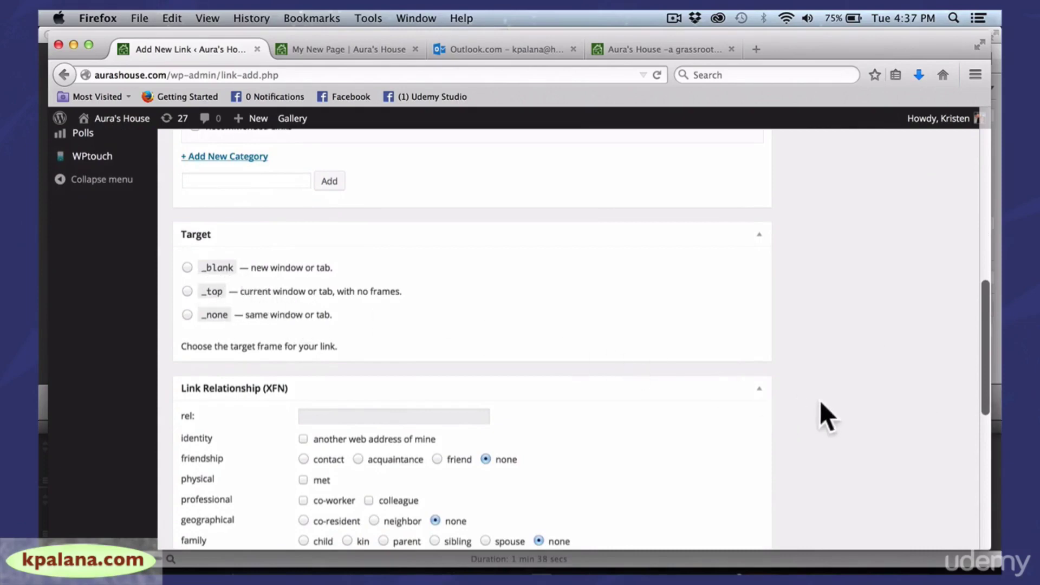
left_click_drag(985, 334, 973, 171)
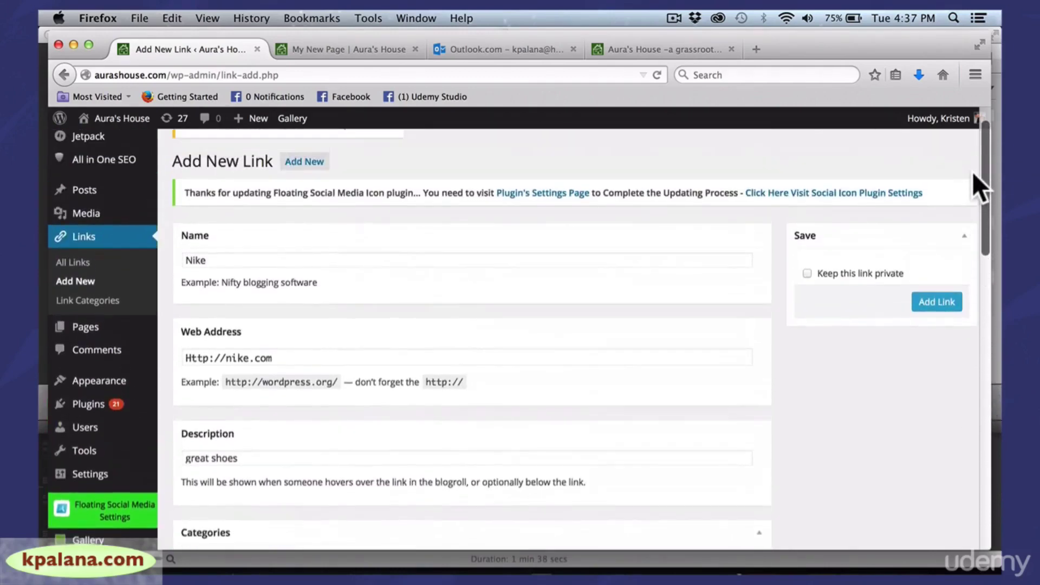
left_click(808, 273)
left_click(923, 305)
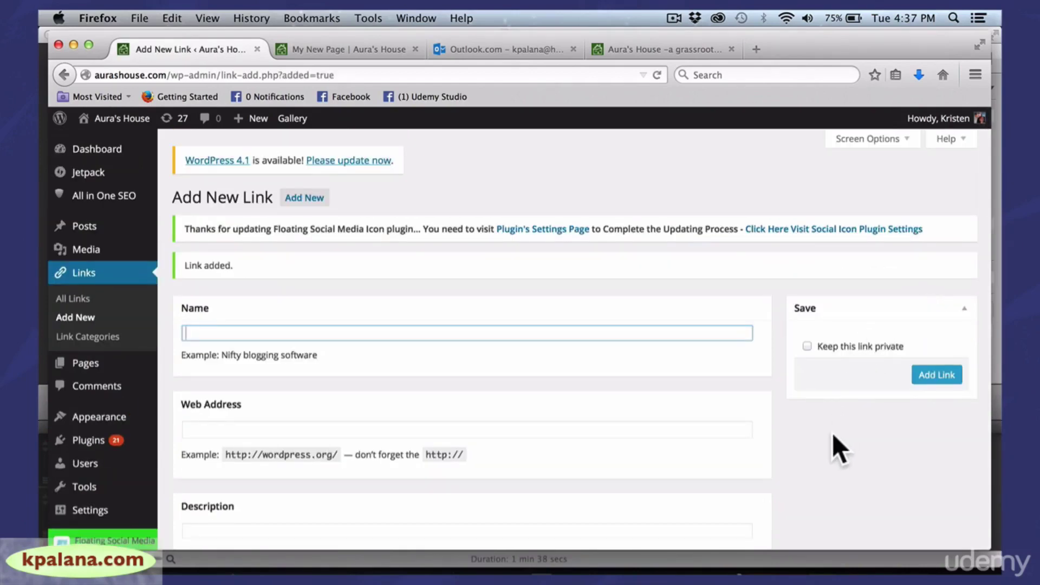
Open Links > Link Categories to see Recommended Links (8) and test (1)
left_click(103, 338)
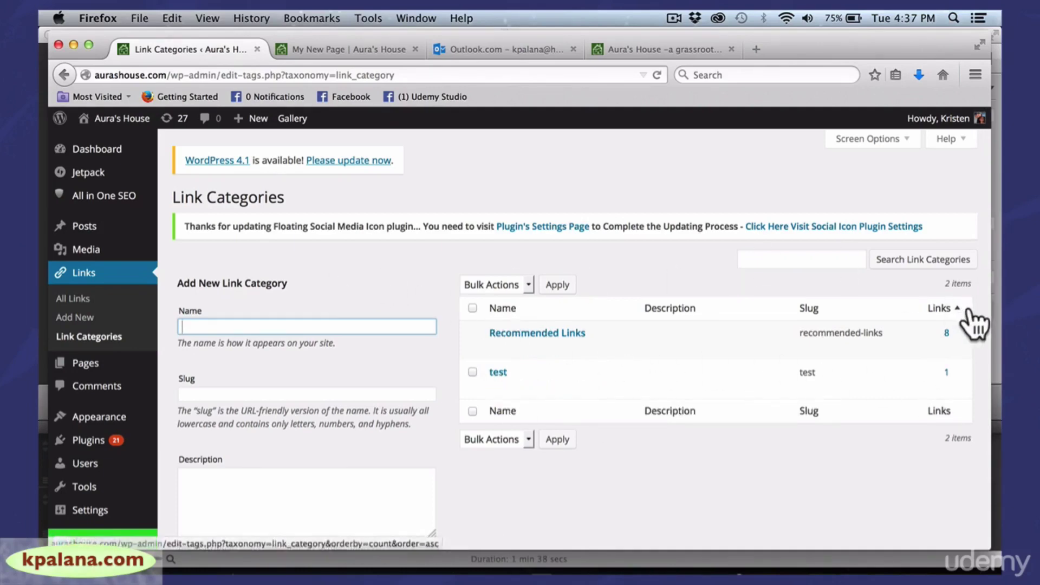
left_click_drag(993, 327, 987, 328)
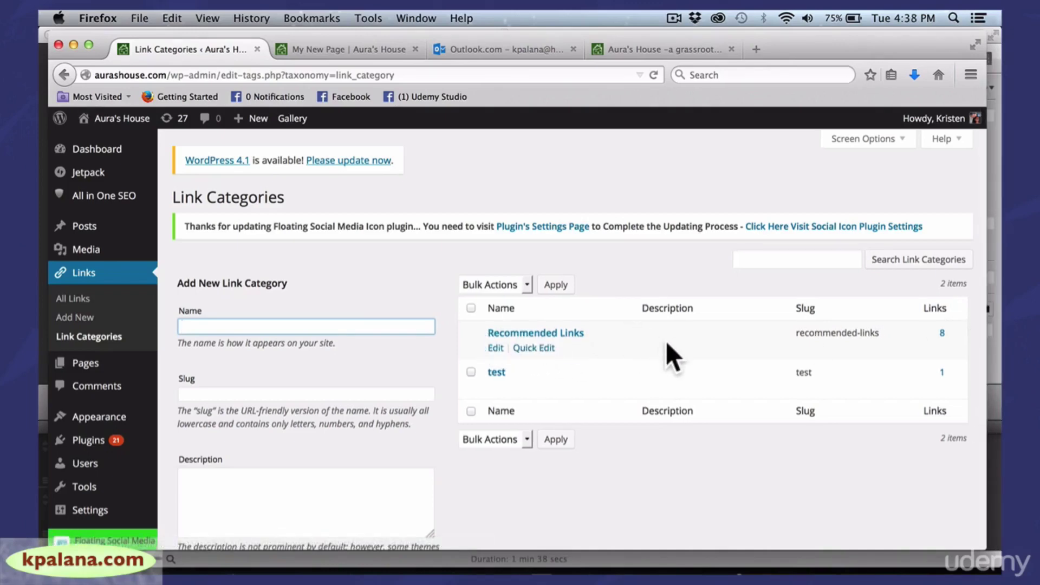
left_click_drag(987, 342, 999, 342)
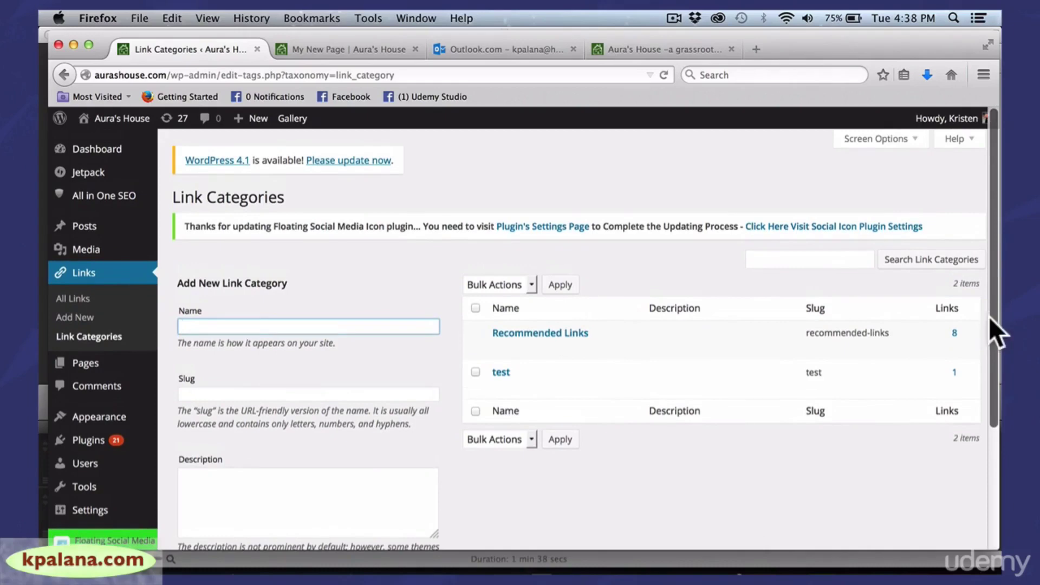
scroll(989, 316, "down", 2)
Open the Appearance > Widgets page
mouse_move(93, 386)
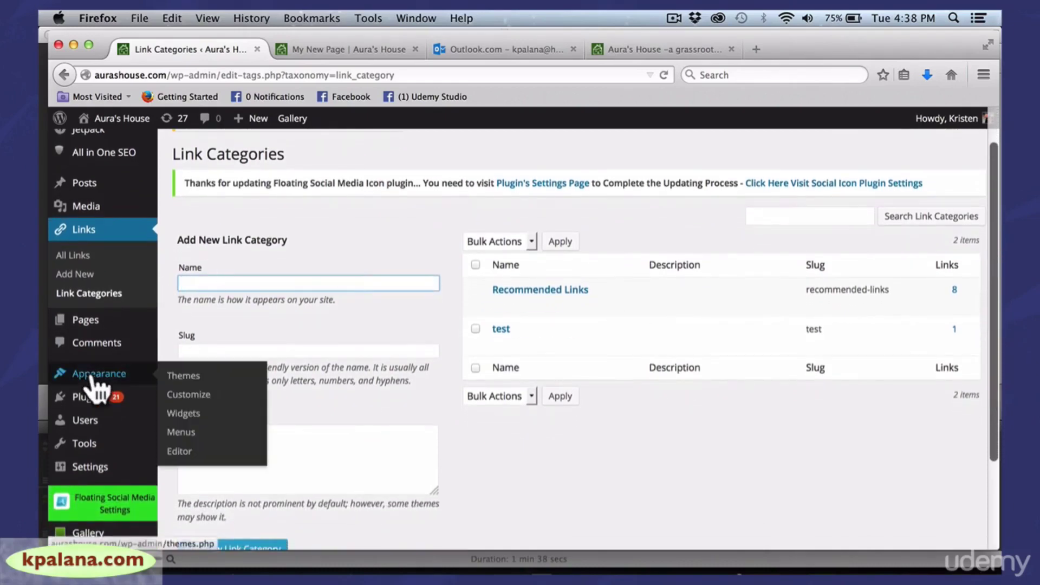
left_click(193, 414)
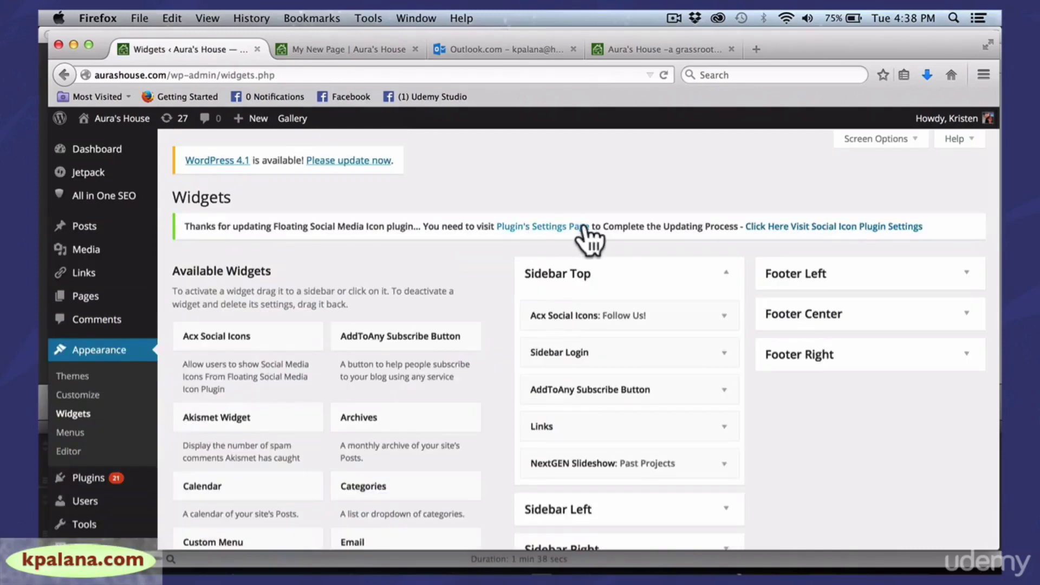
left_click_drag(828, 47, 798, 44)
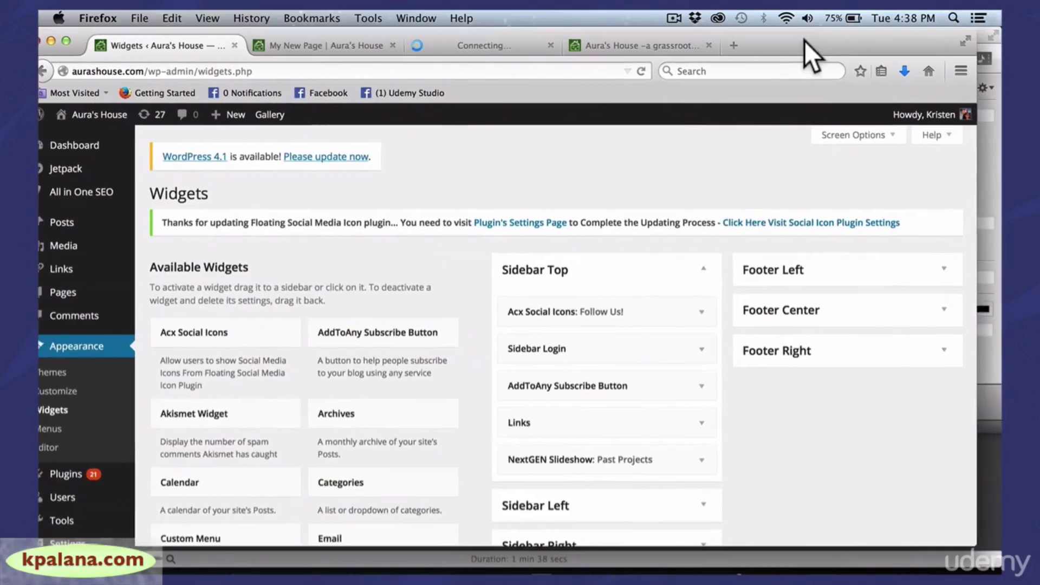
left_click_drag(971, 185, 990, 187)
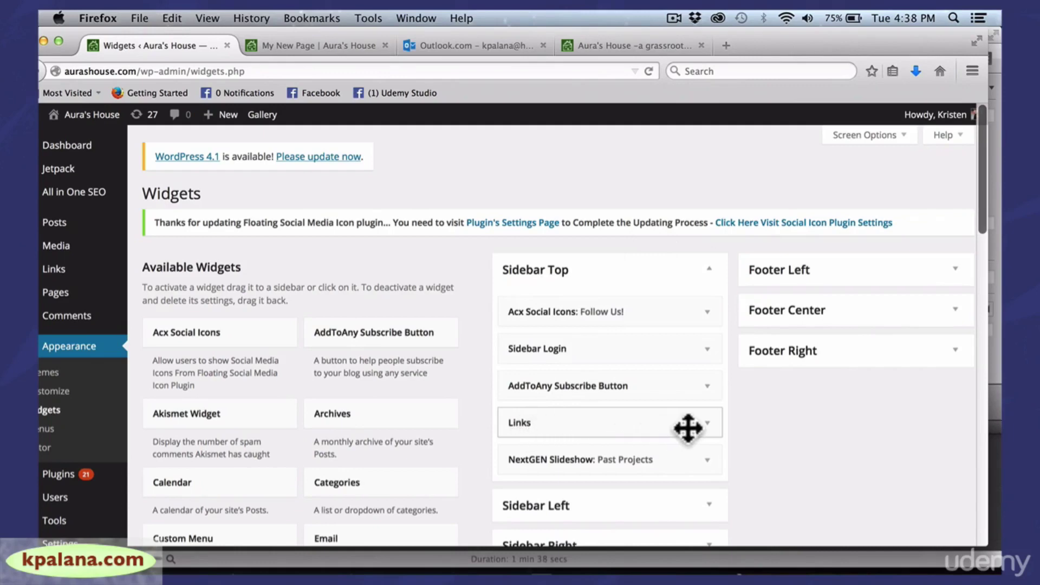
Set the Sidebar Top Links widget to Recommended Links, save it, and view the live site
left_click(707, 423)
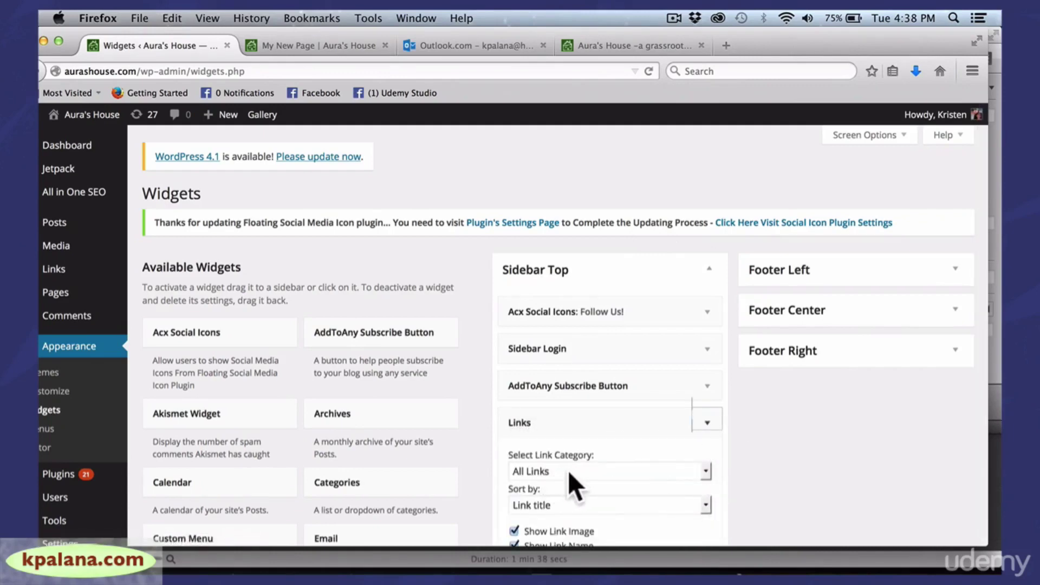
left_click_drag(982, 360, 973, 355)
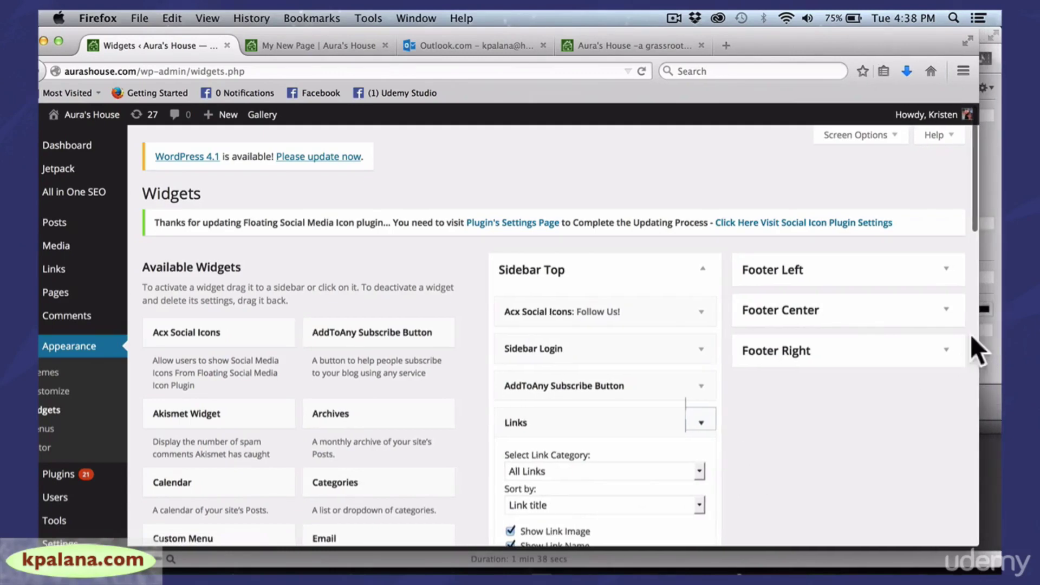
left_click_drag(971, 220, 970, 281)
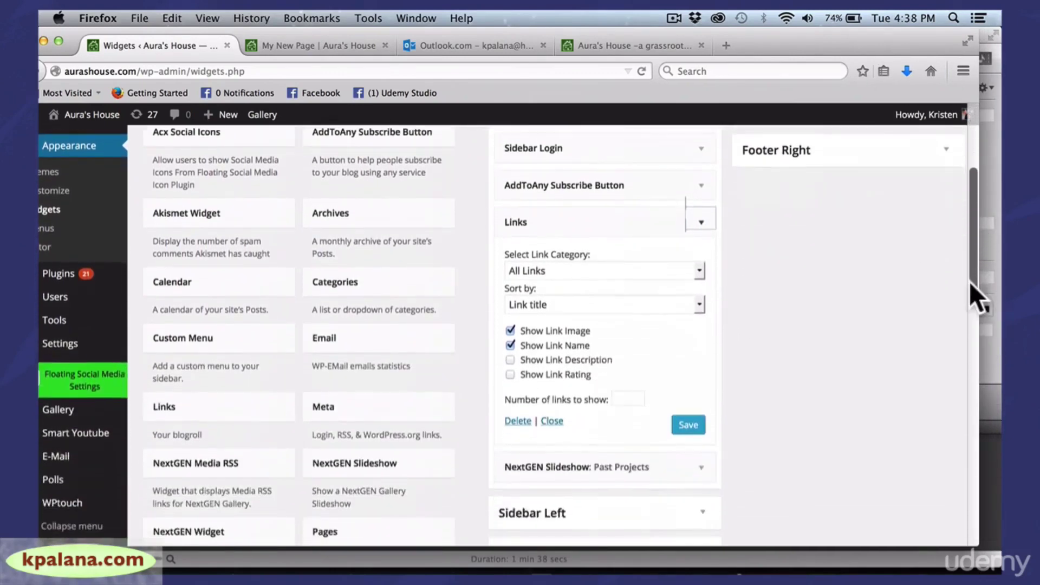
left_click(697, 271)
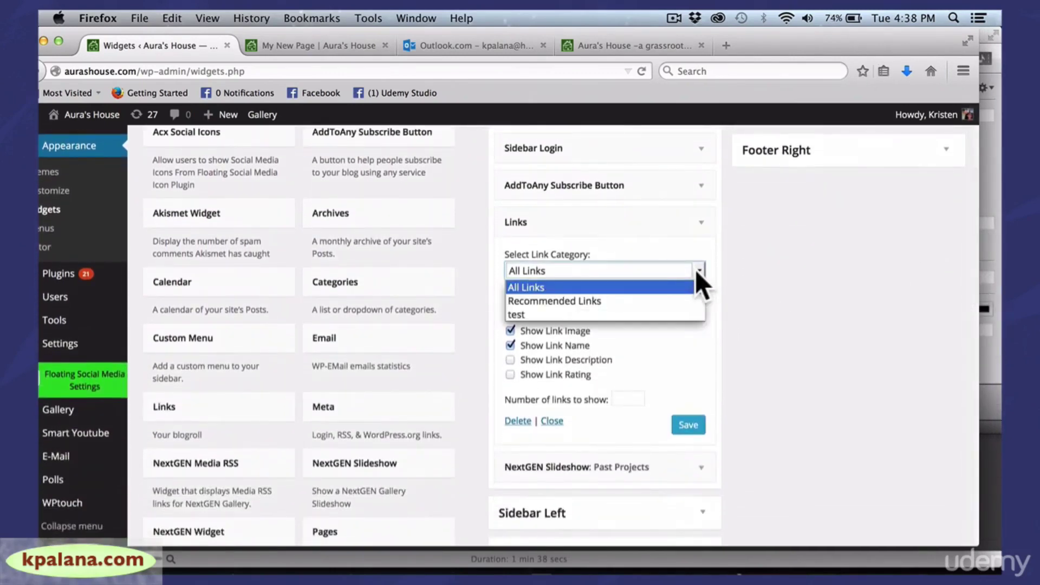
left_click(656, 299)
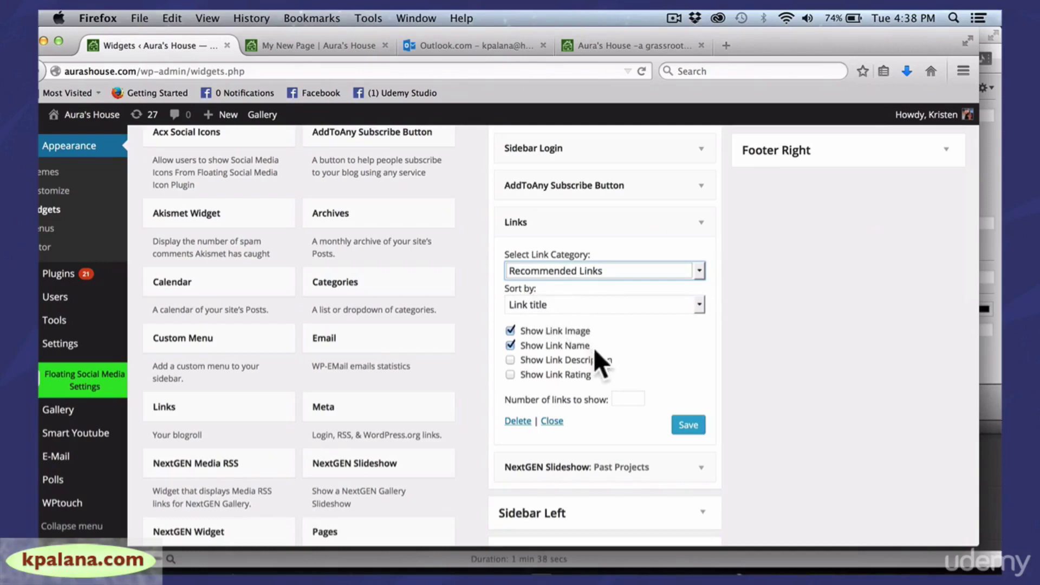
left_click(690, 424)
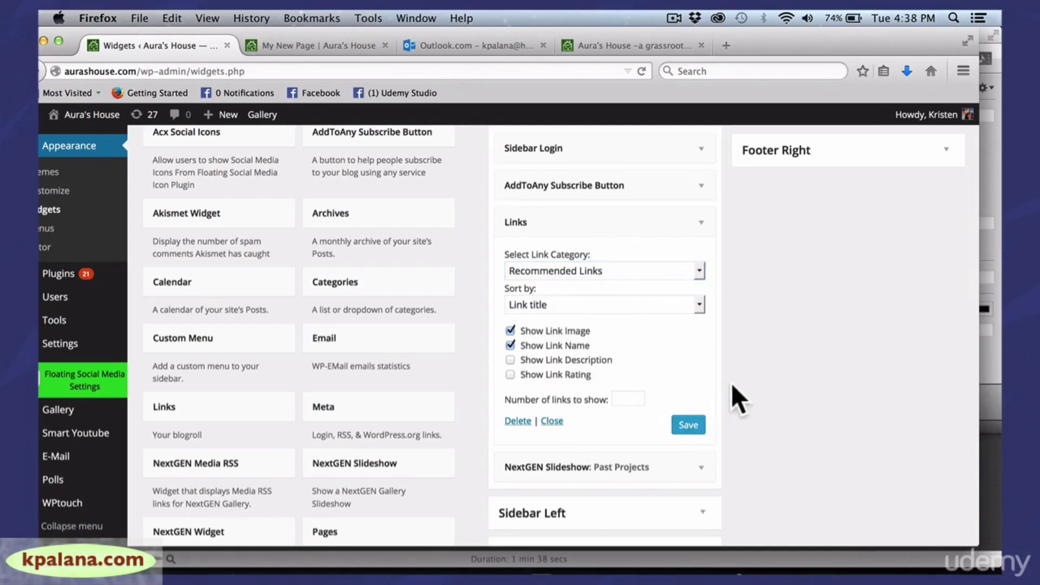
mouse_move(82, 116)
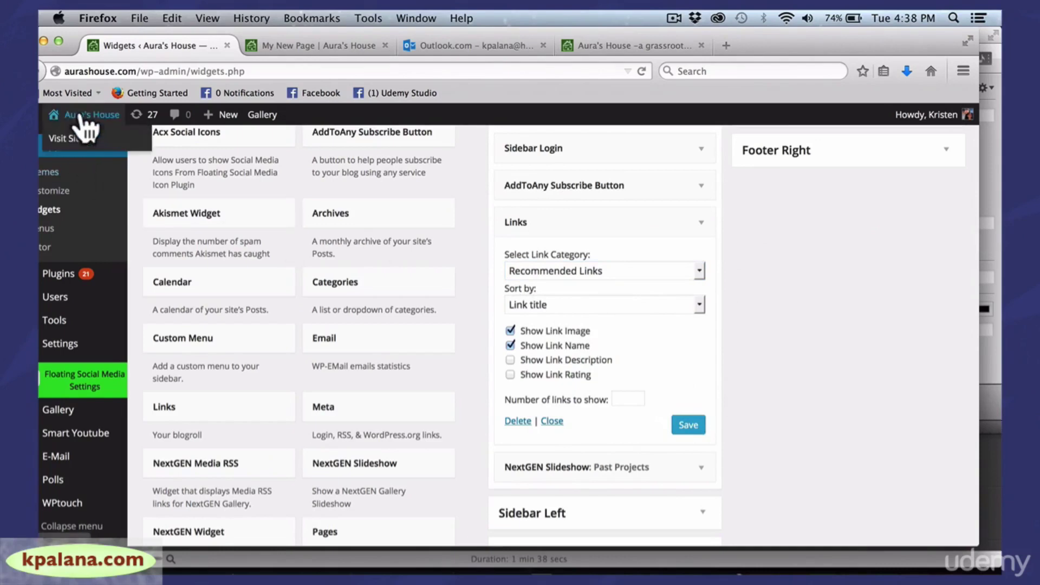
left_click(71, 138)
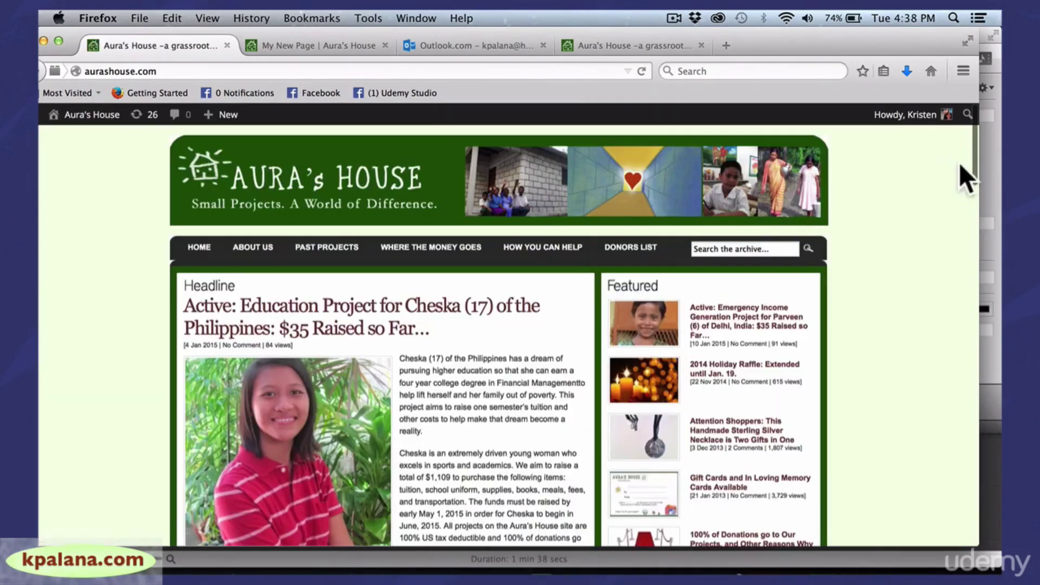
Scroll the Aura's House homepage down to the sidebar's categories, PayPal graphic and Follow Us icons
scroll(966, 181, "down", 10)
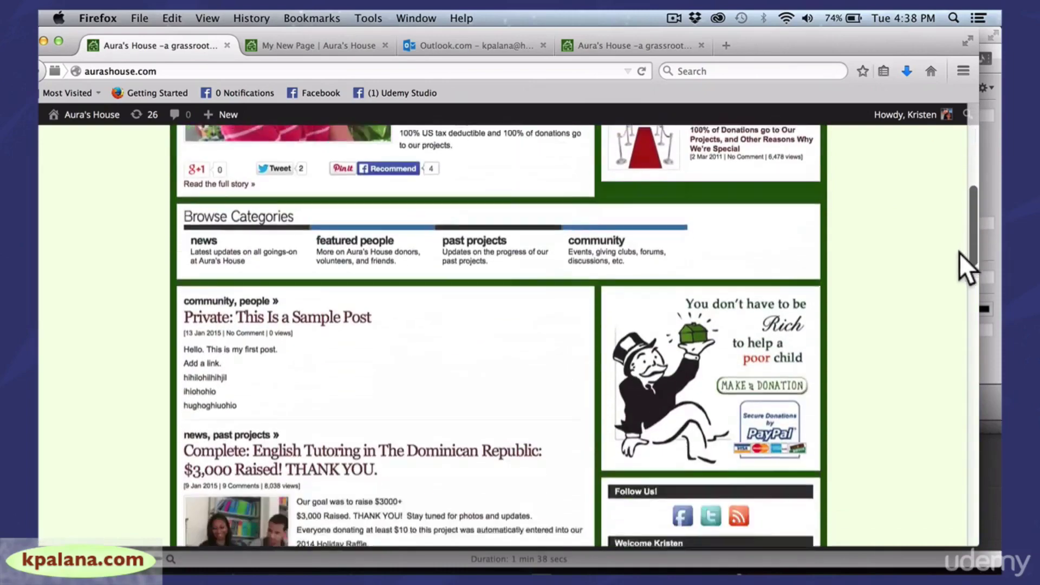
scroll(960, 253, "down", 6)
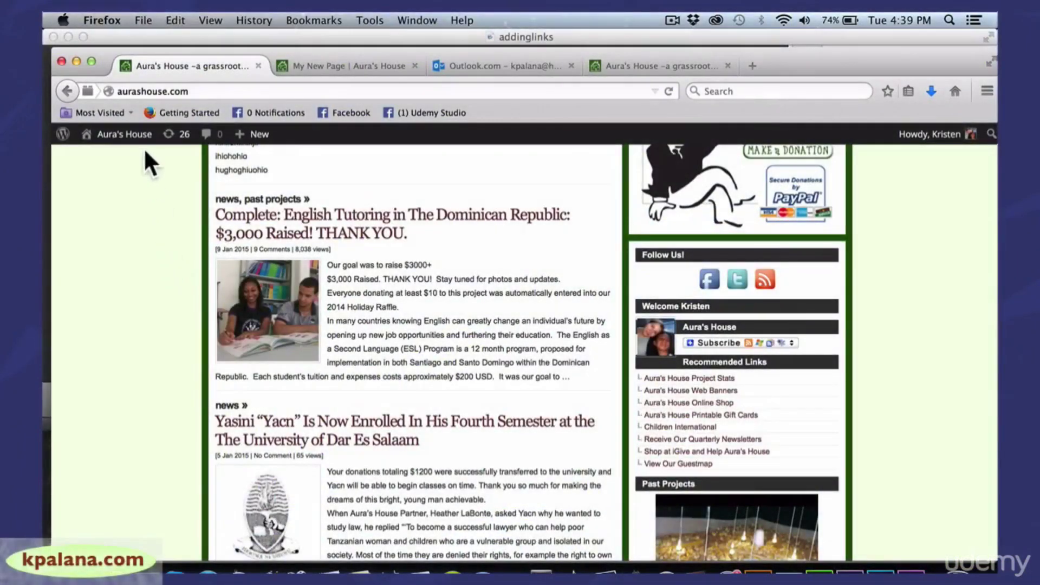
Go back to the Aura's House admin Dashboard, enlarge the browser window, and open All Users
mouse_move(139, 140)
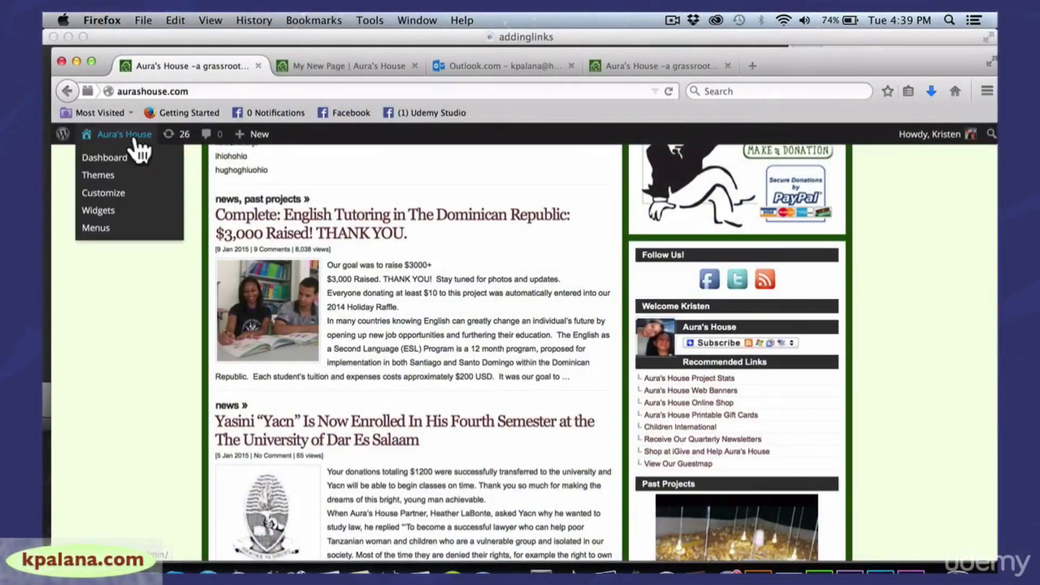
left_click(105, 158)
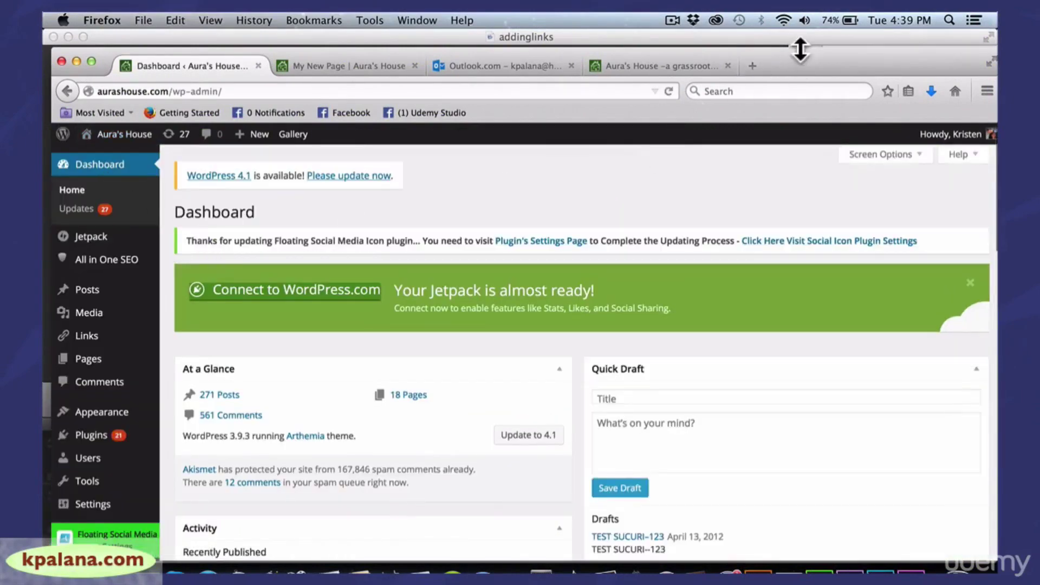
mouse_move(800, 50)
left_mouse_down()
mouse_move(779, 43)
mouse_move(808, 40)
left_mouse_up()
mouse_move(118, 452)
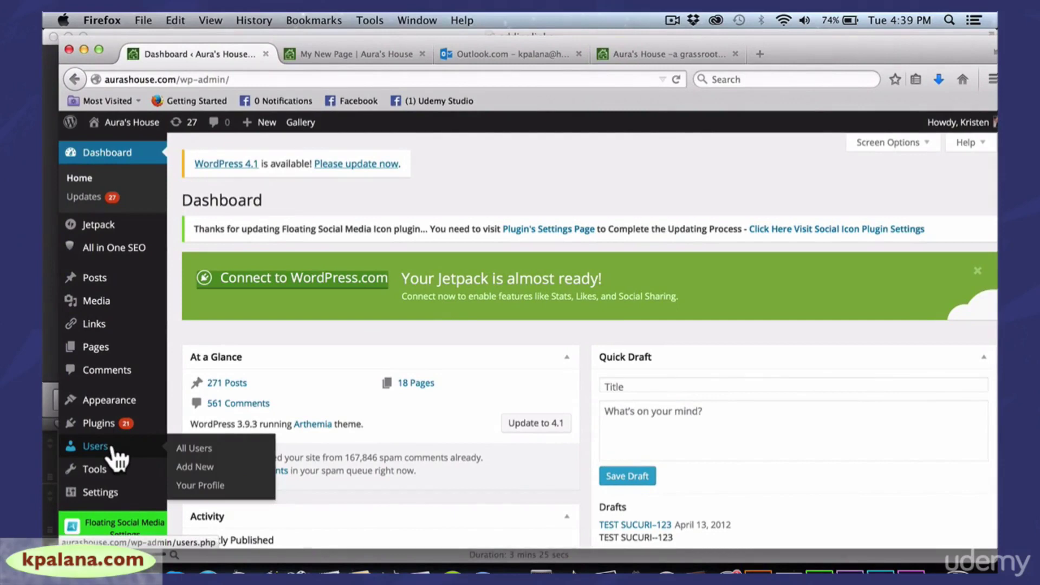
left_click(112, 451)
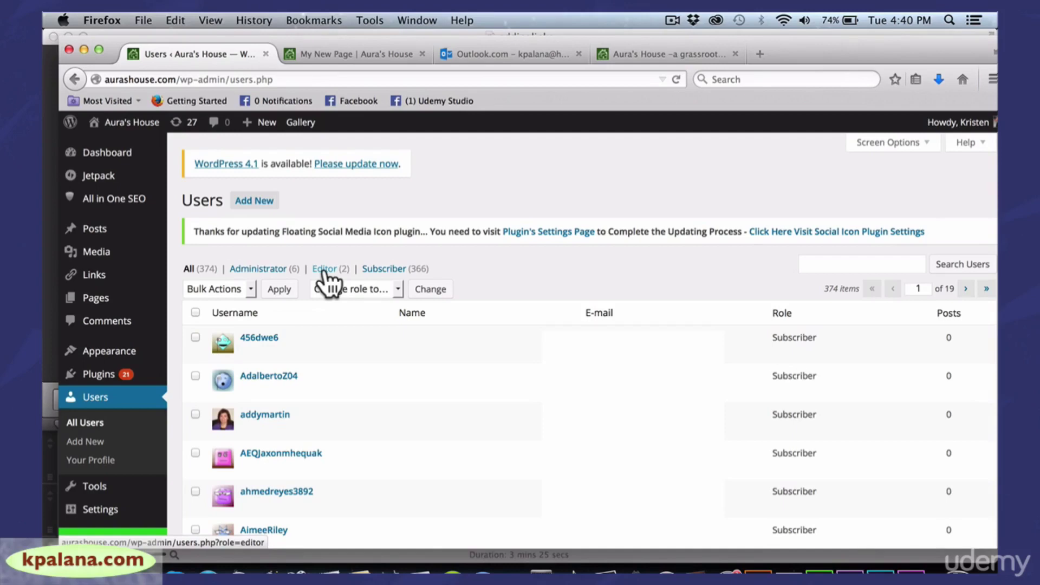
Filter the users by Administrator, then by Subscriber to list 366 accounts, and adjust the window
left_click(253, 269)
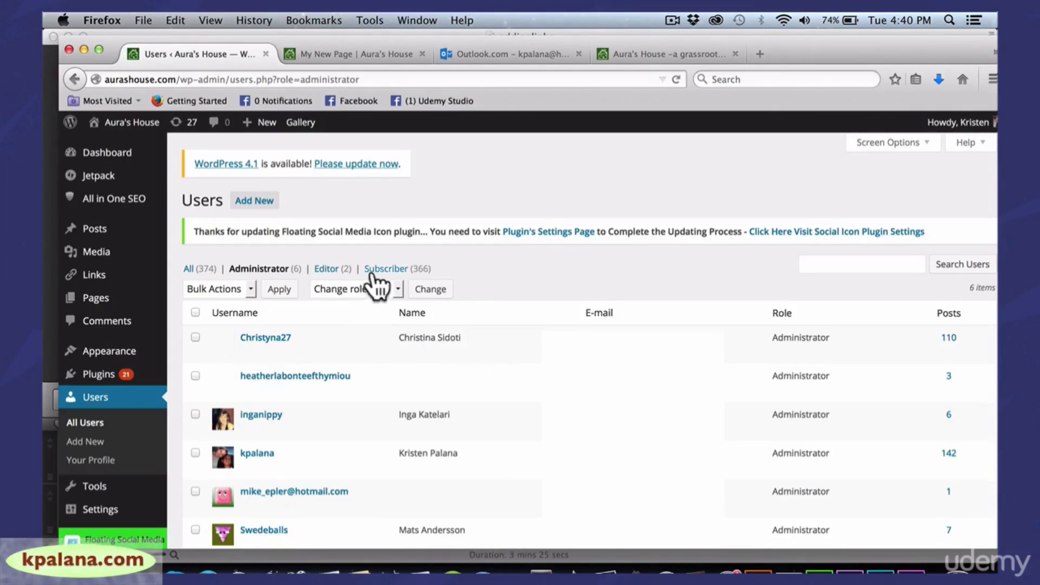
left_click(393, 268)
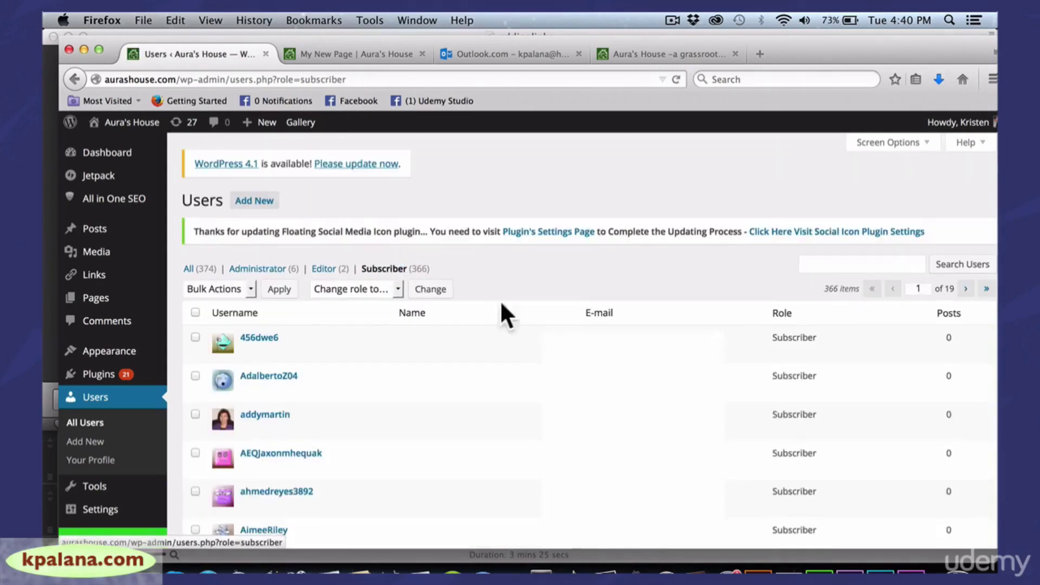
left_click_drag(838, 51, 804, 44)
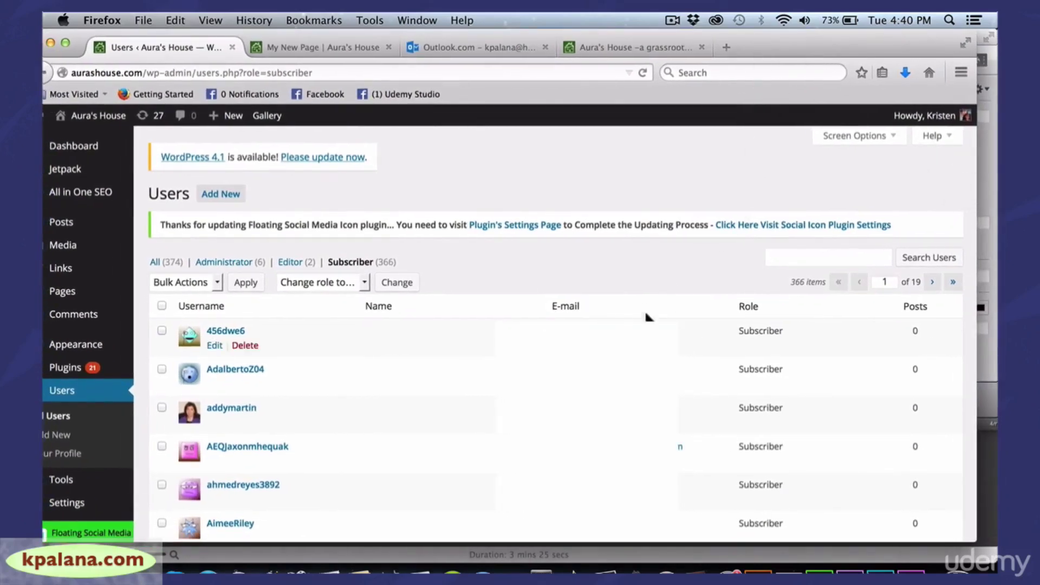
mouse_move(753, 44)
left_mouse_down()
mouse_move(771, 44)
mouse_move(757, 42)
left_mouse_up()
left_click_drag(978, 193, 989, 192)
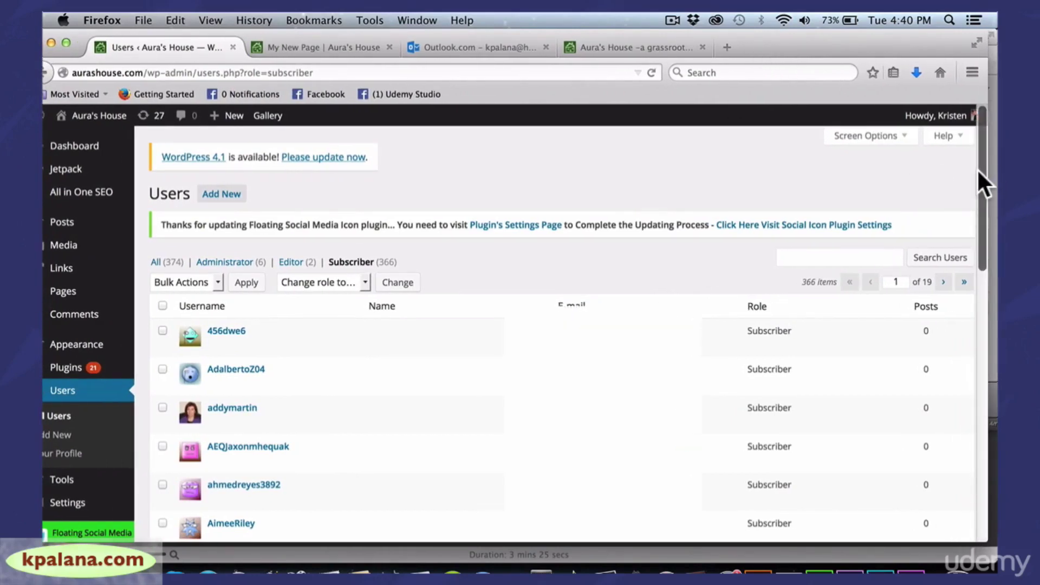
left_click_drag(977, 168, 966, 177)
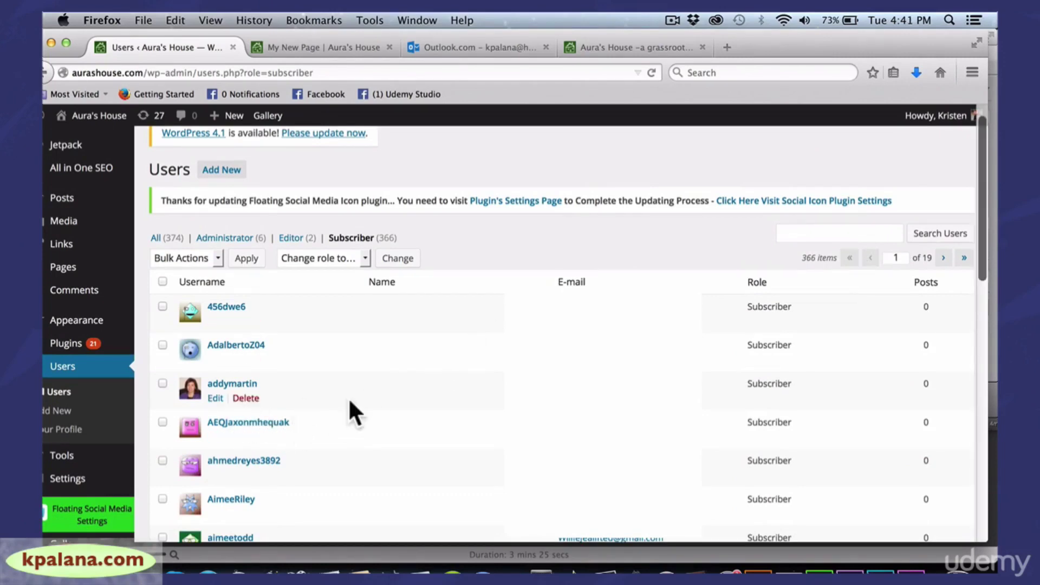
Change the fourth subscriber's role to Author
left_click(162, 422)
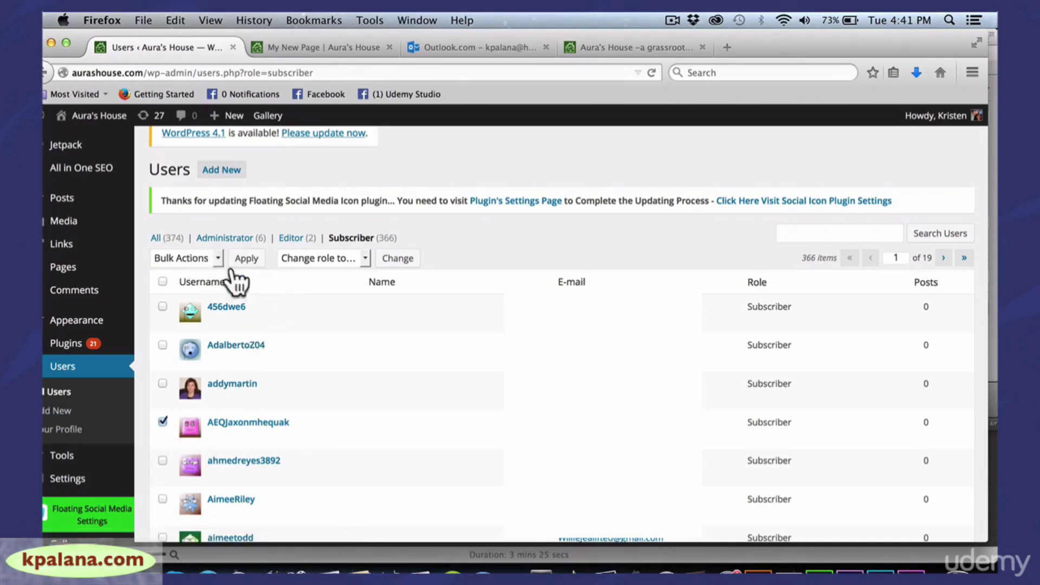
left_click(363, 257)
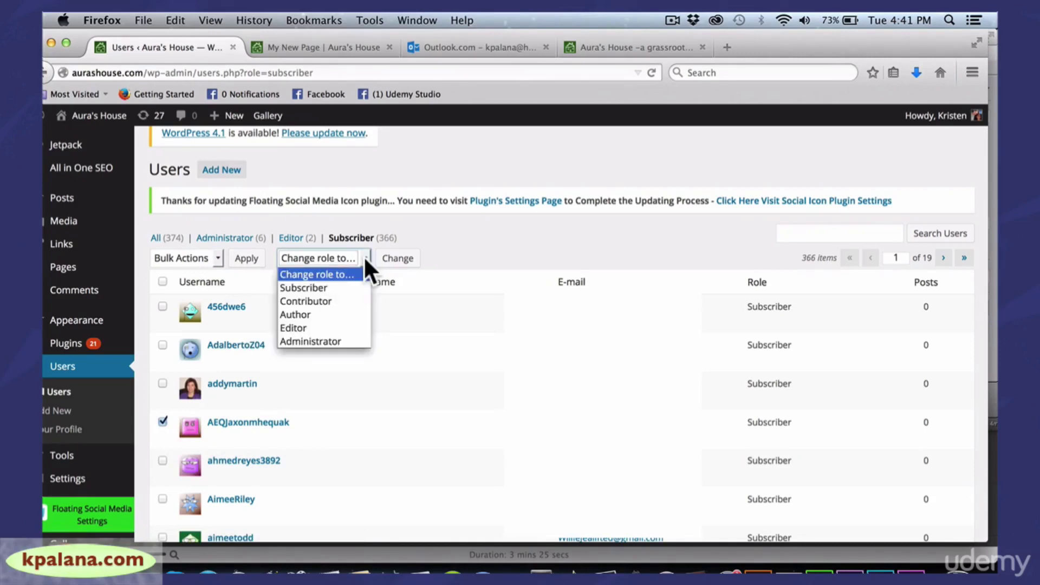
left_click(315, 313)
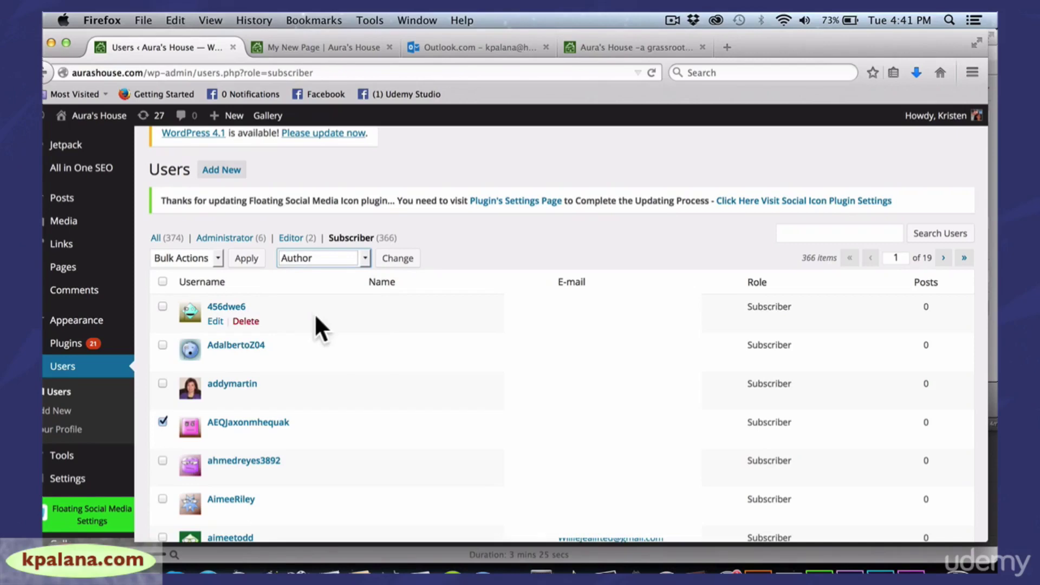
left_click(392, 259)
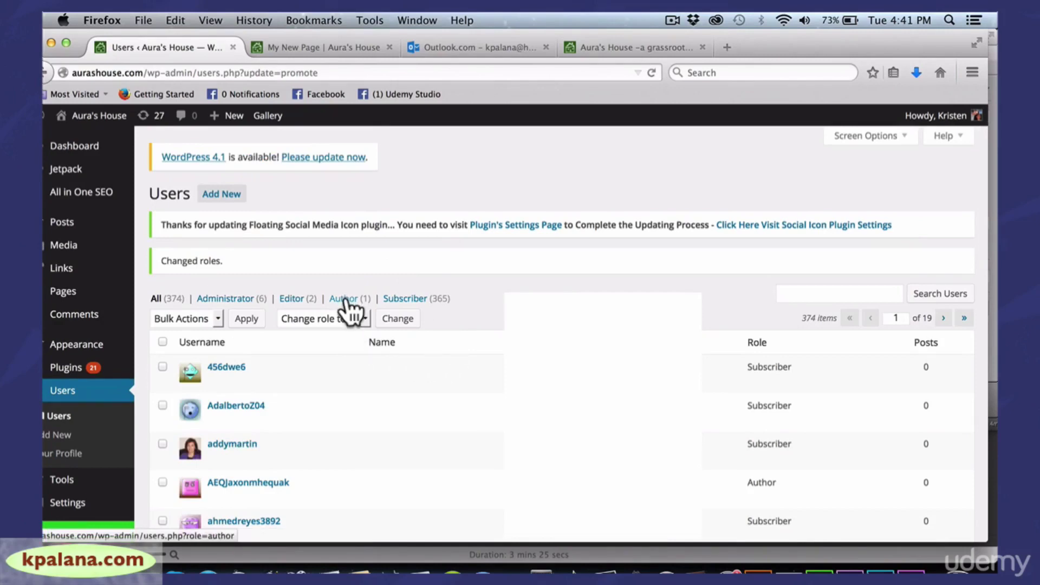
Filter to Authors and change that lone author back to Subscriber
left_click(346, 299)
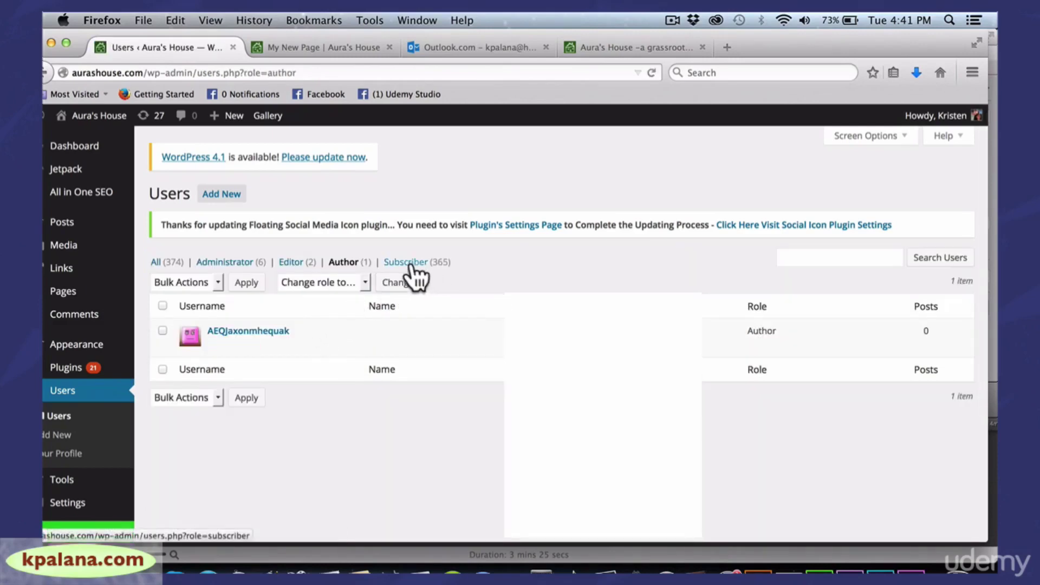
left_click(162, 331)
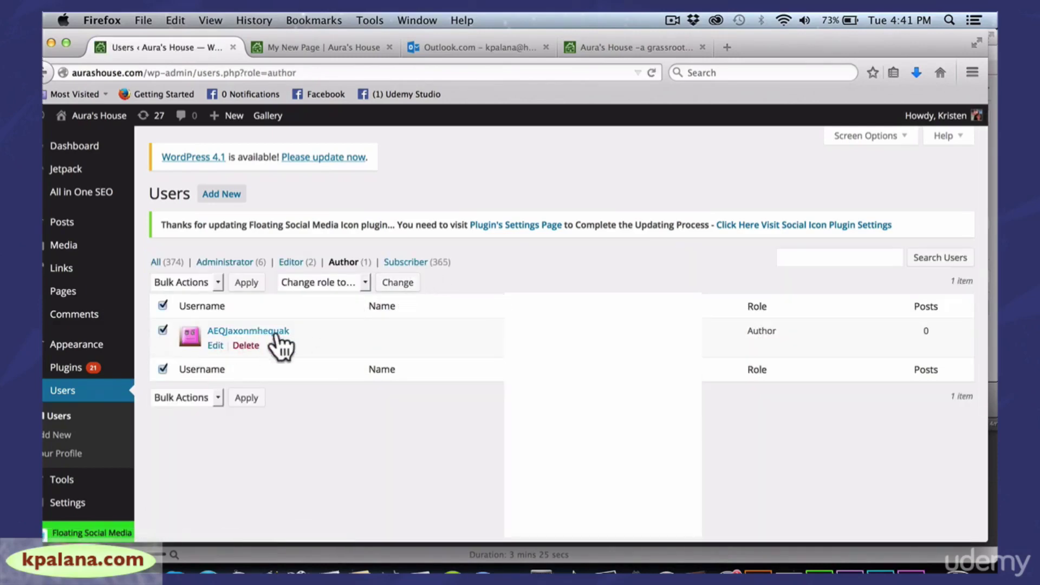
left_click(364, 282)
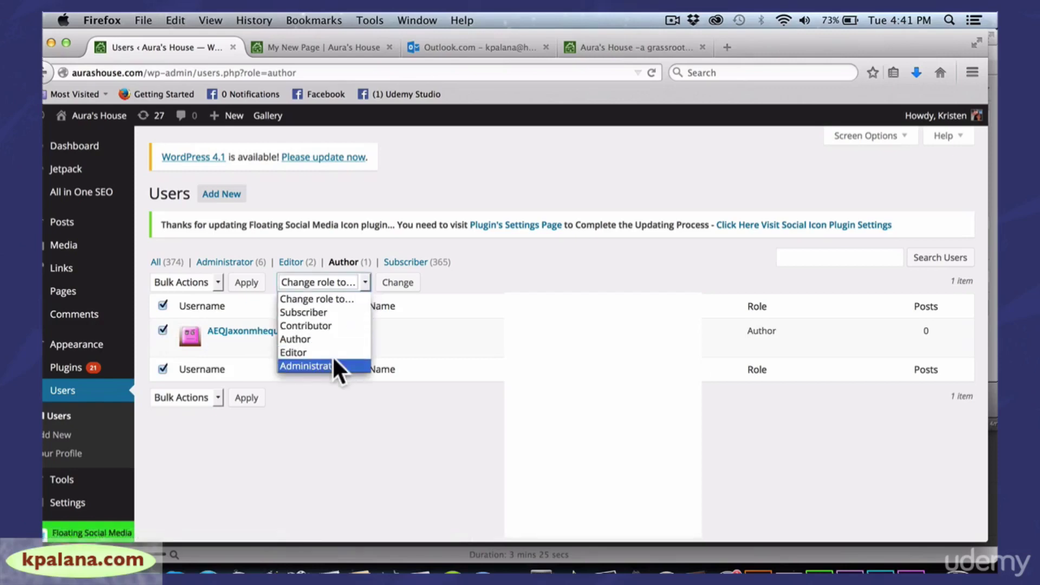
left_click(334, 311)
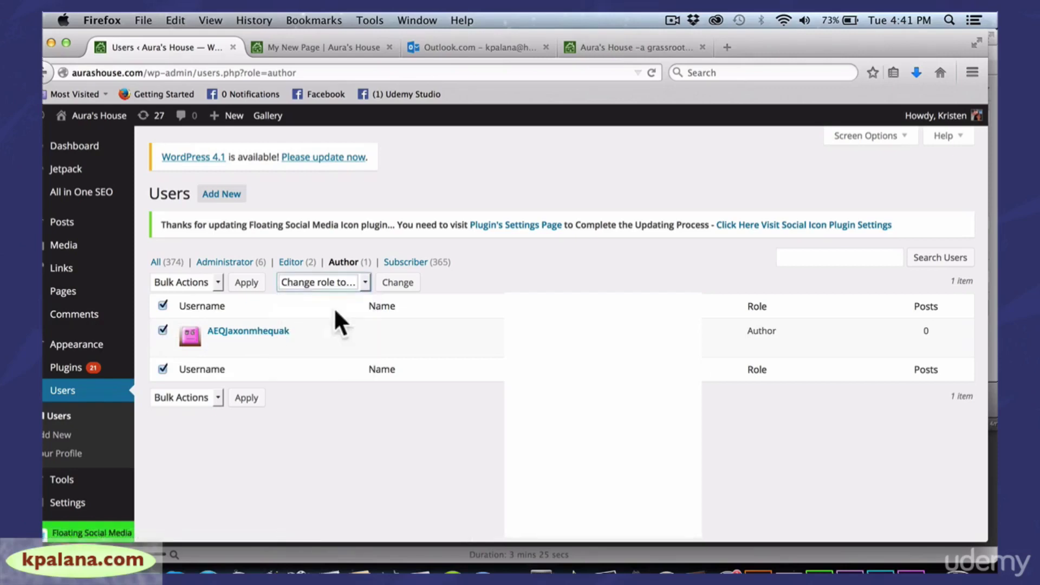
left_click(398, 284)
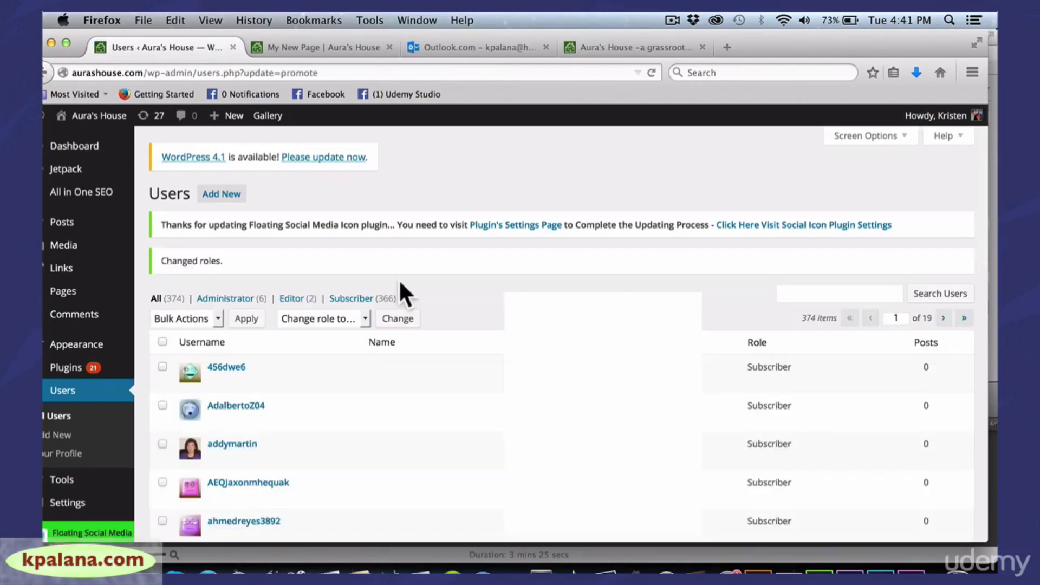
left_click(362, 317)
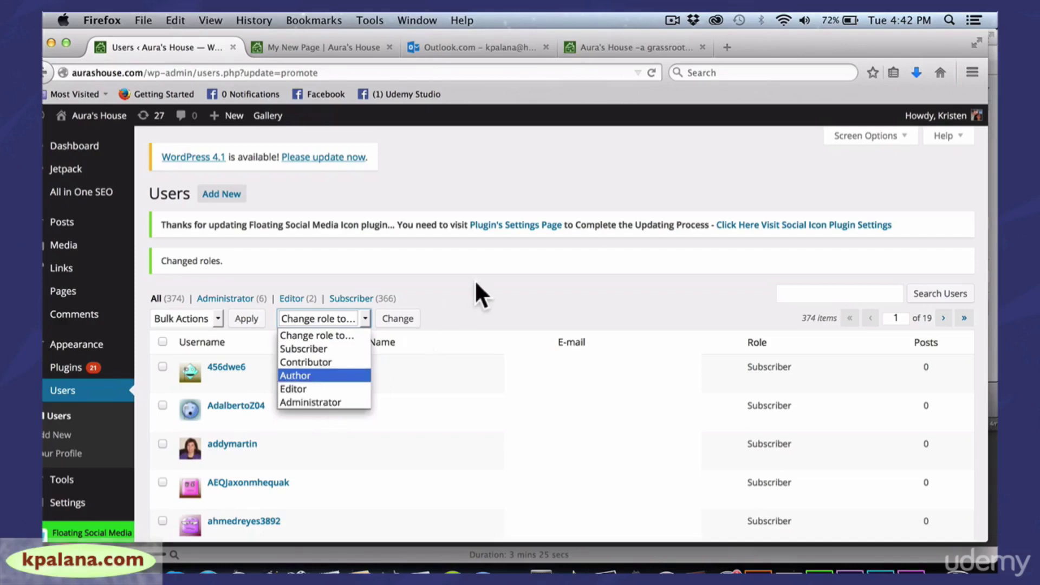
left_click(222, 195)
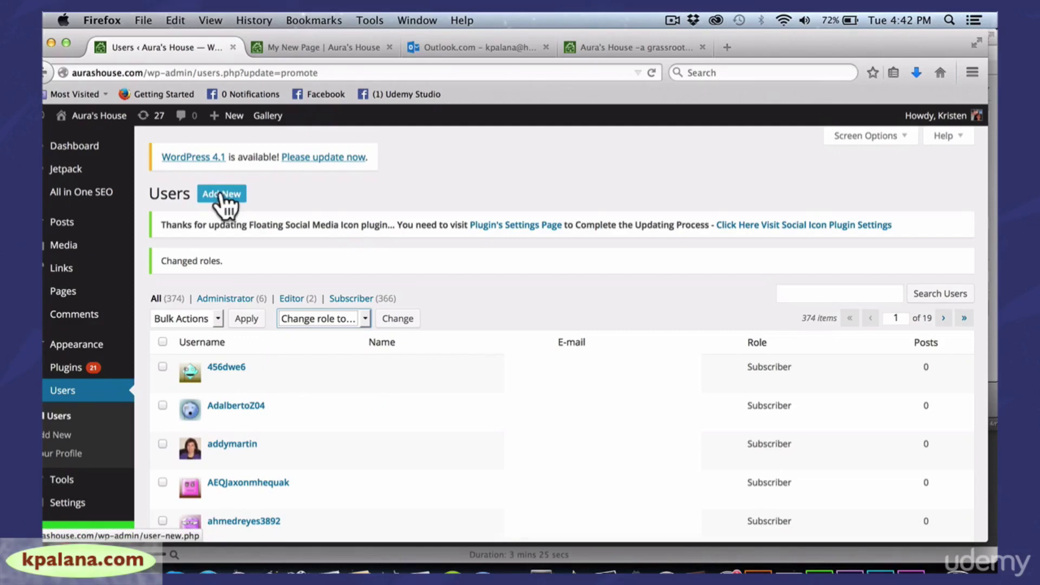
left_click(225, 195)
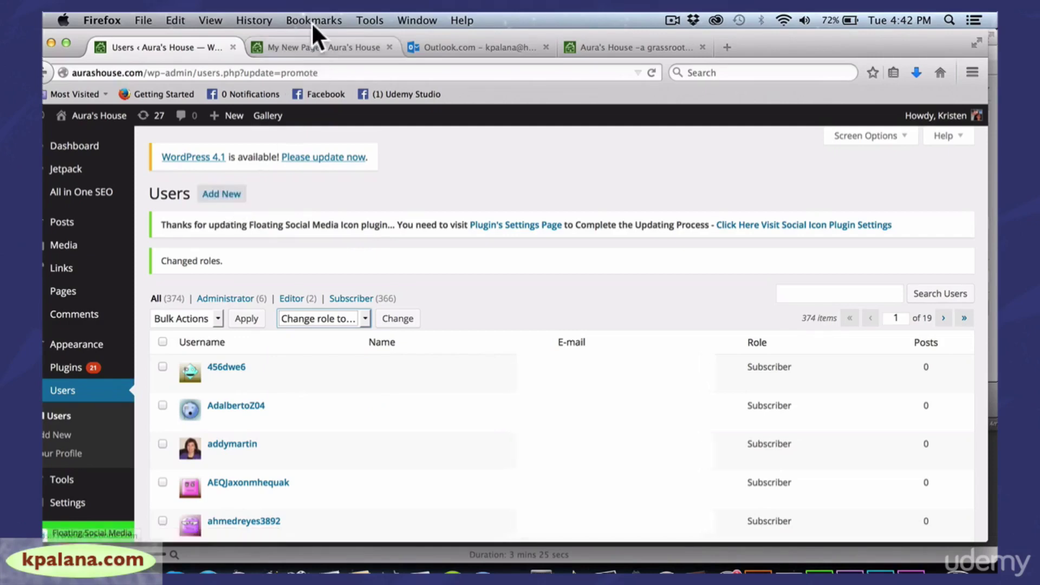
left_click_drag(304, 31, 362, 32)
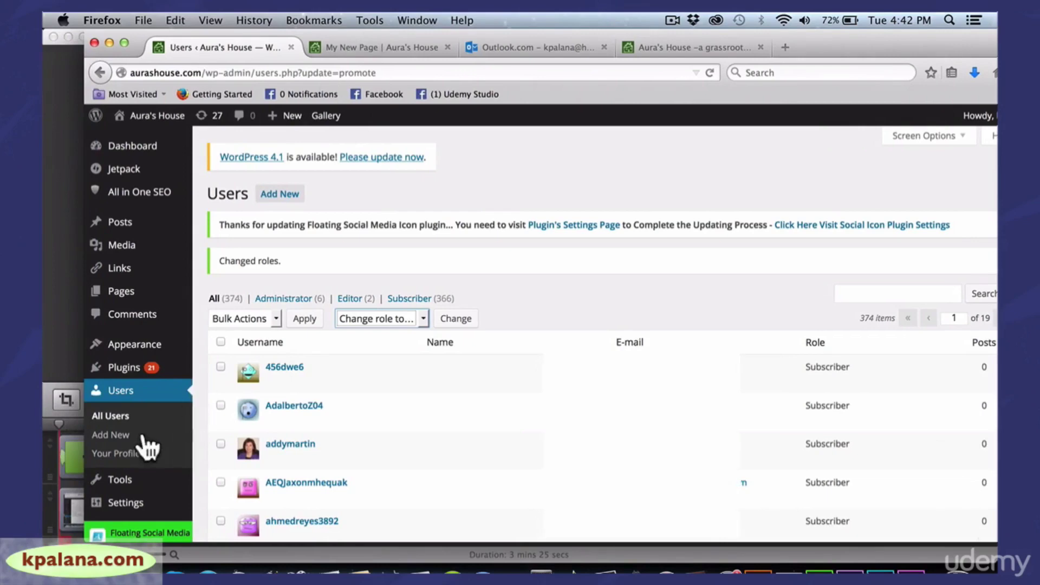
Open the Add New user form, then the Your Profile settings page
left_click(110, 436)
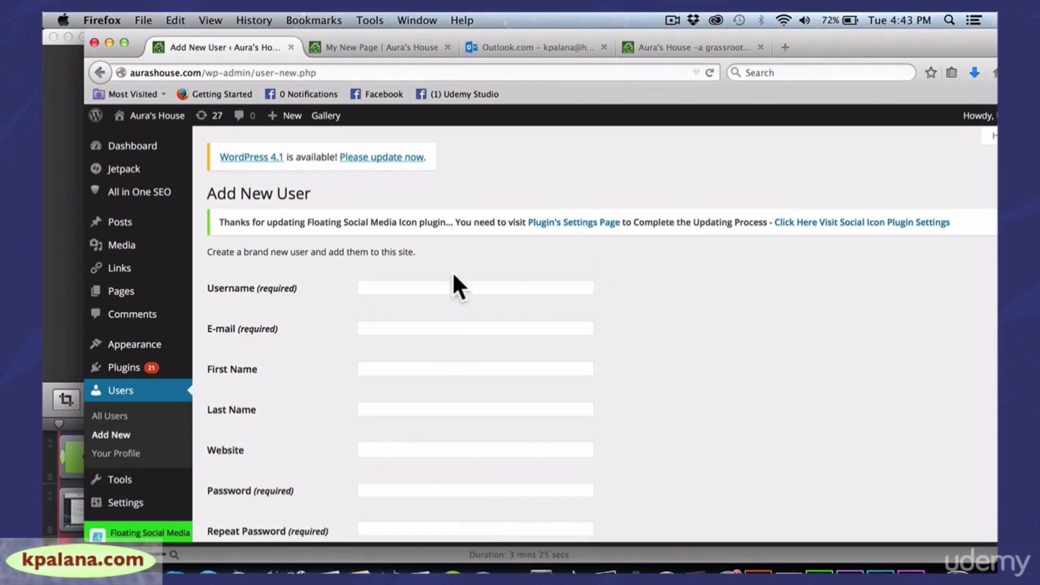
left_click(125, 457)
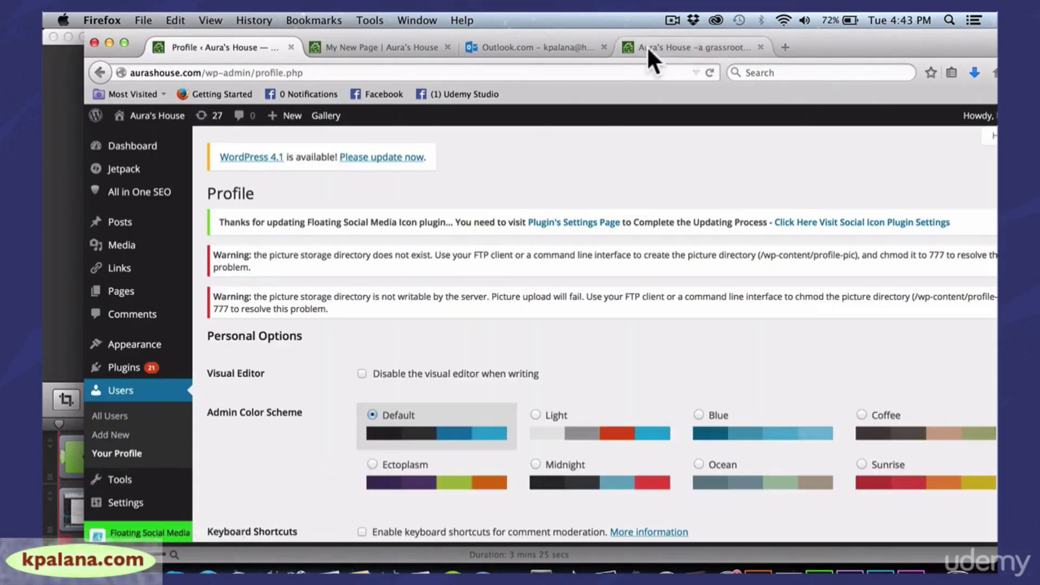
left_click_drag(830, 35, 753, 27)
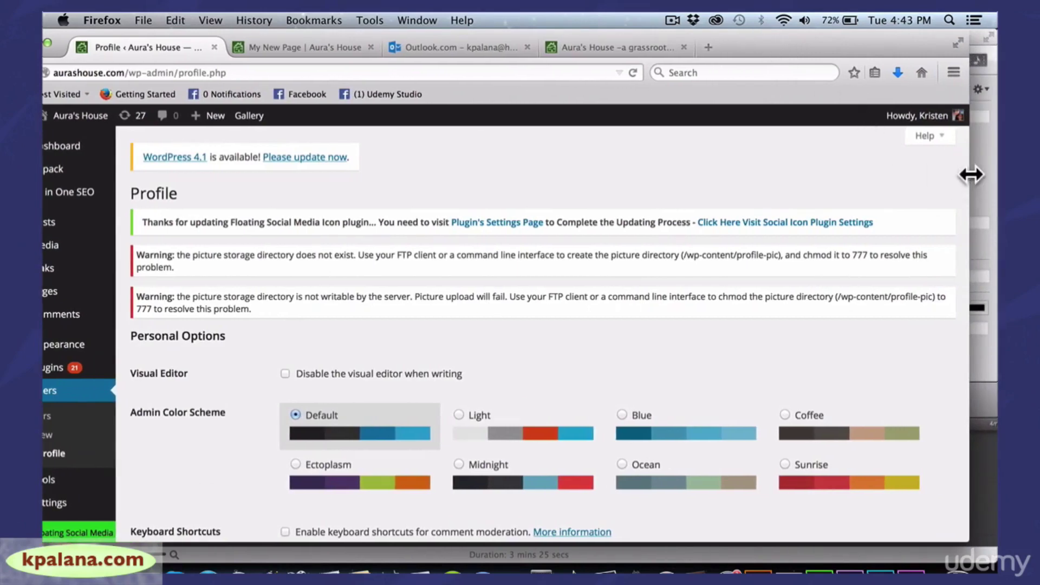
left_click_drag(970, 175, 955, 174)
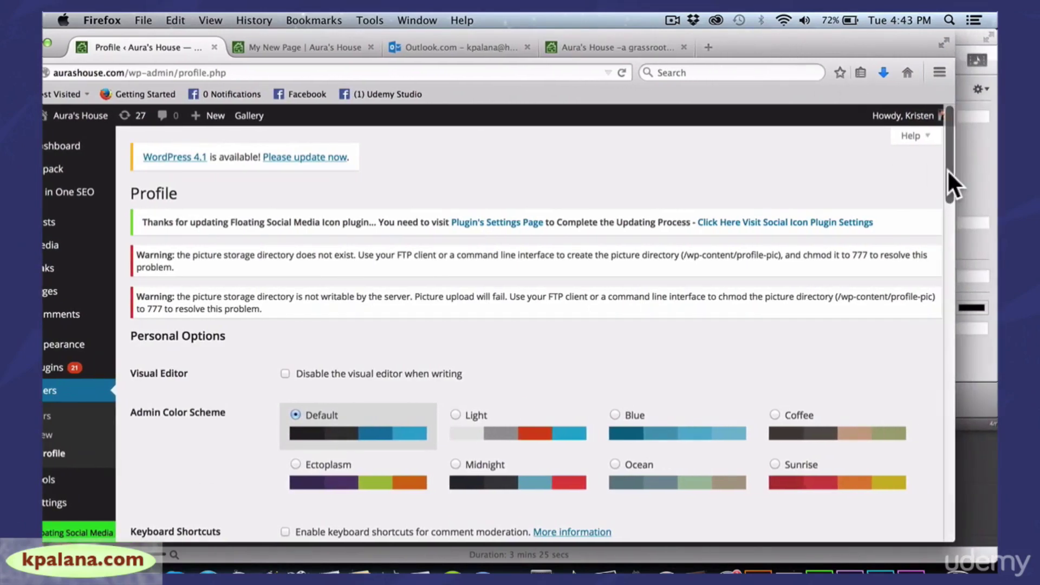
left_click_drag(946, 169, 929, 403)
Scroll through the profile page, then bring up the kpalana.com '75+ Resources' blog post
scroll(926, 422, "down", 2)
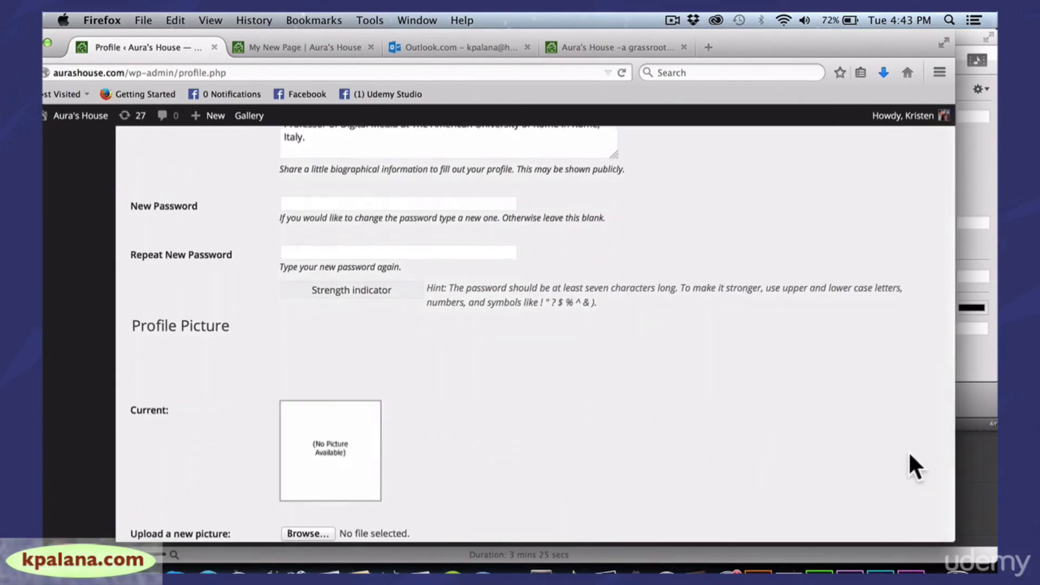
left_click_drag(954, 425, 922, 119)
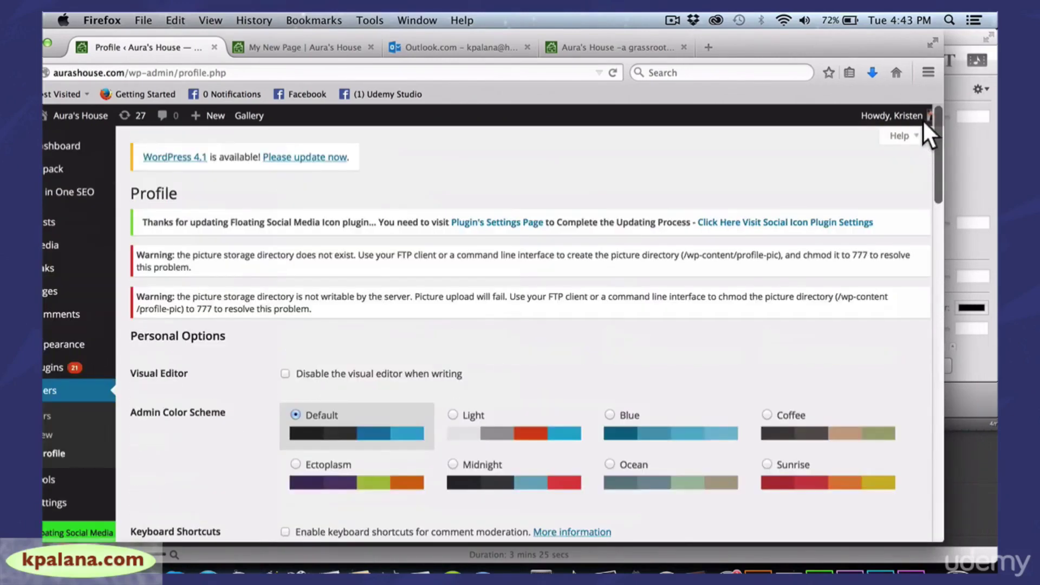
left_click(642, 66)
left_click_drag(604, 32, 667, 32)
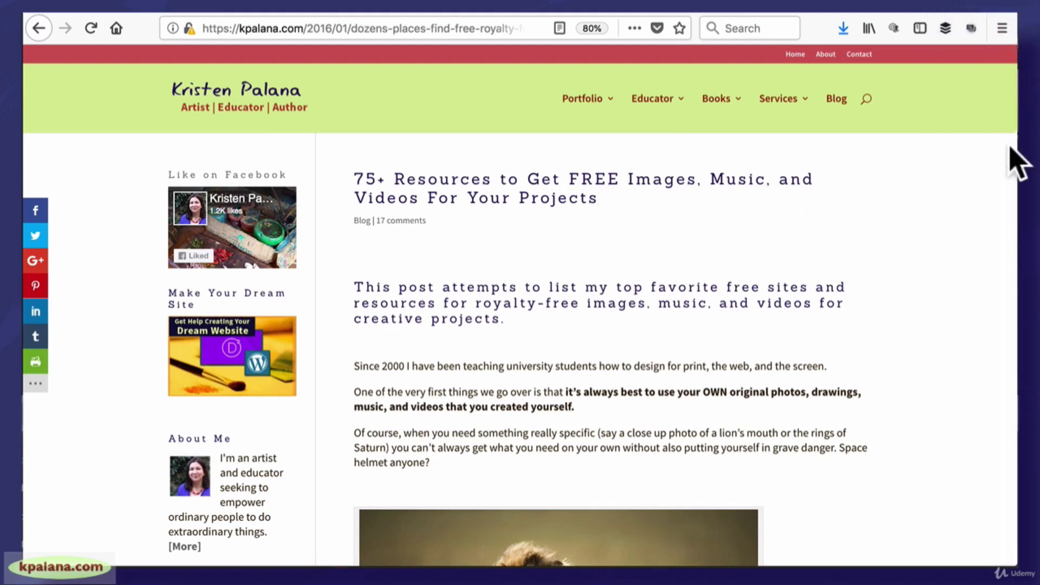
Scroll the 75+ Resources post past the intro and lion photo toward the IMAGES list
left_click_drag(1015, 144, 1010, 135)
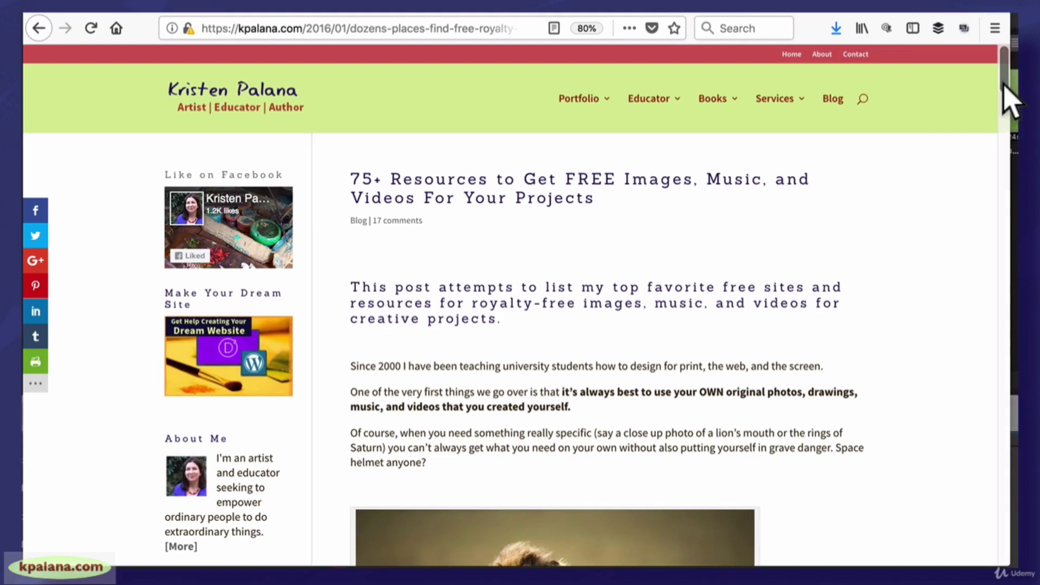
left_click_drag(1002, 84, 1003, 107)
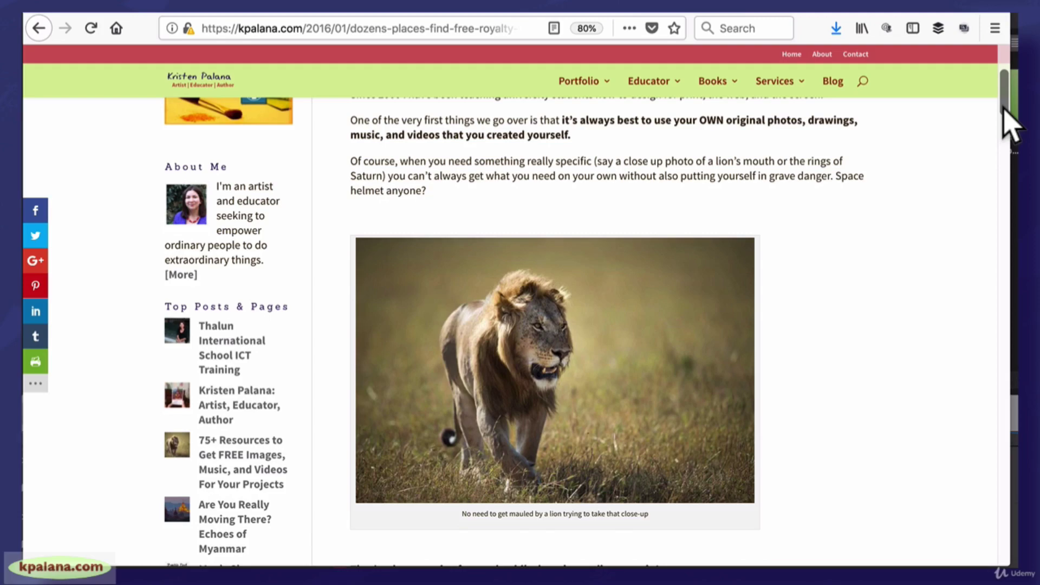
left_click_drag(1003, 107, 1009, 180)
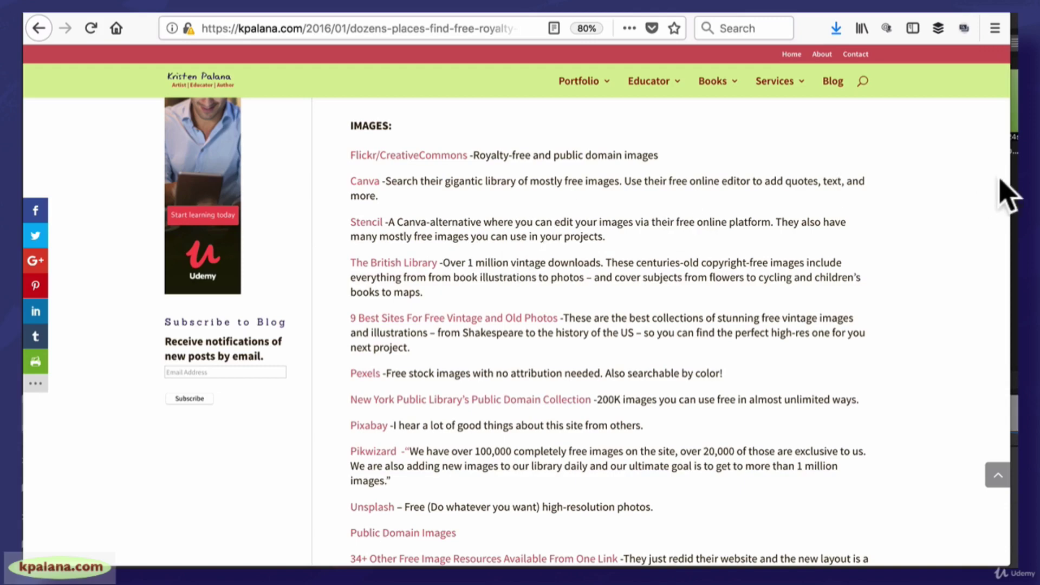
Scroll the free resources post down to the Video and A Little Bit of Everything sections
left_click_drag(1010, 173, 1015, 173)
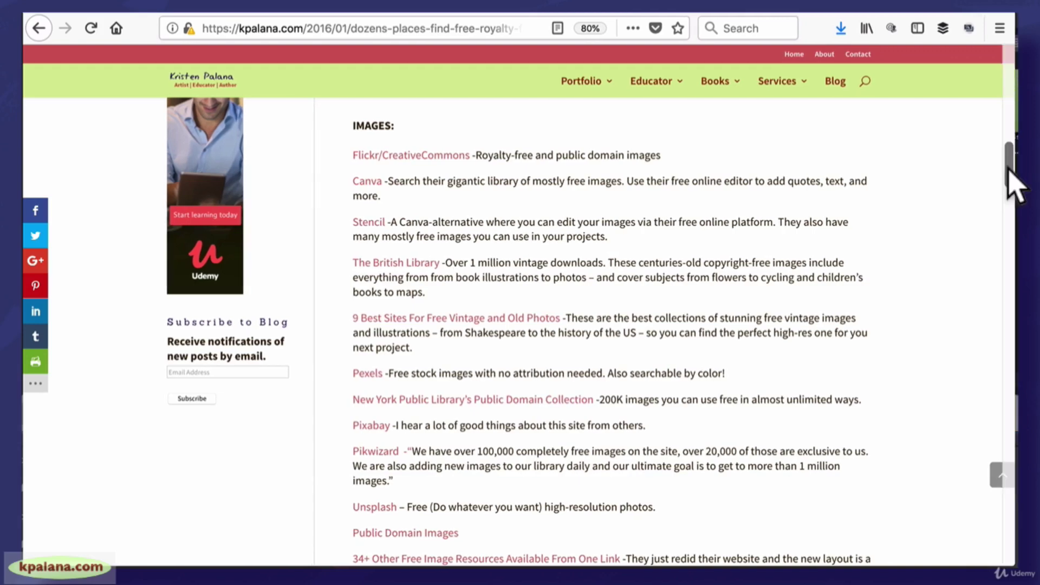
scroll(1013, 185, "down", 1)
scroll(1012, 184, "down", 1)
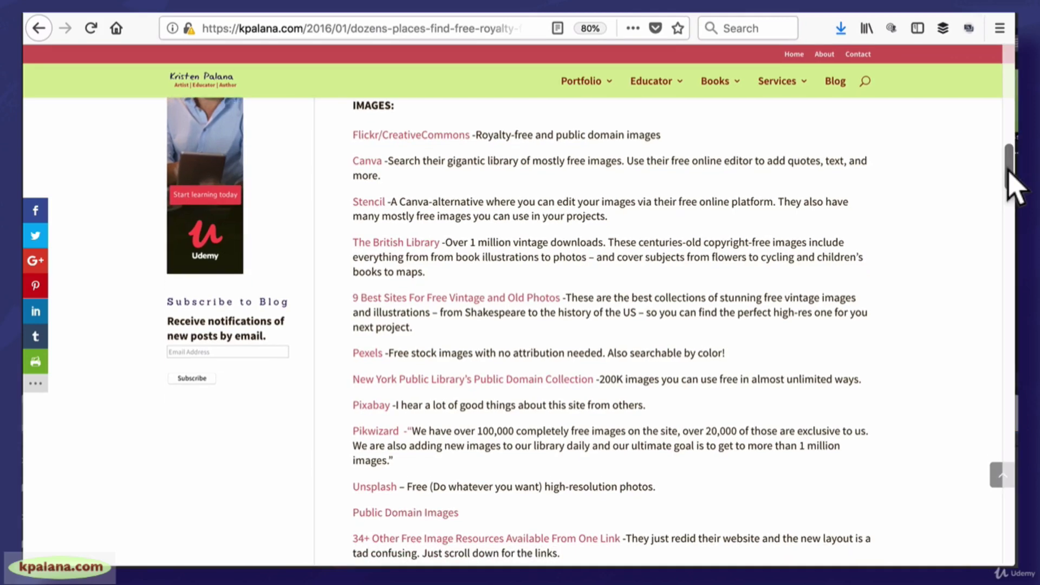
left_click_drag(1007, 169, 1008, 178)
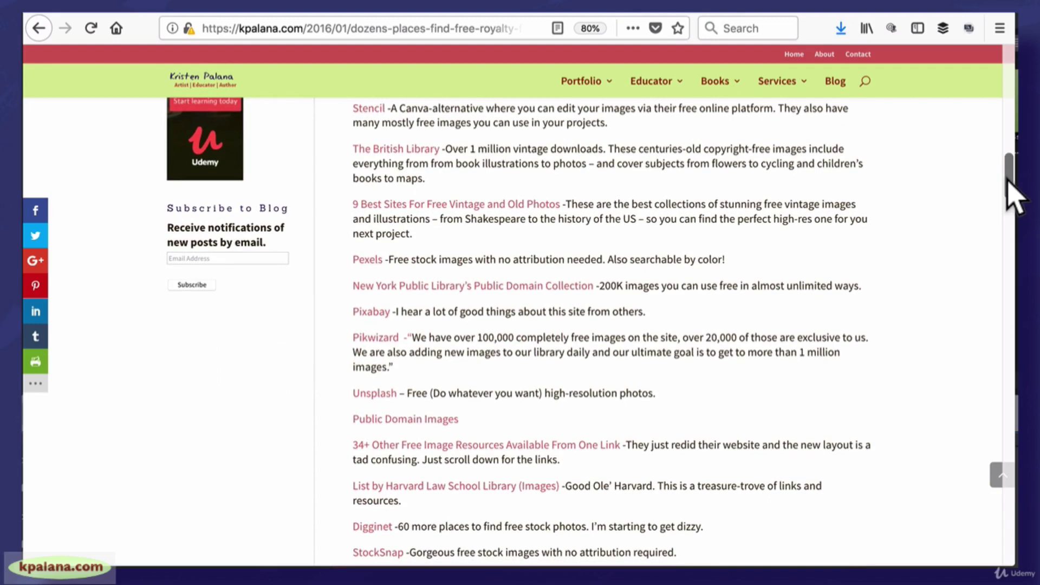
left_click_drag(1007, 179, 1010, 266)
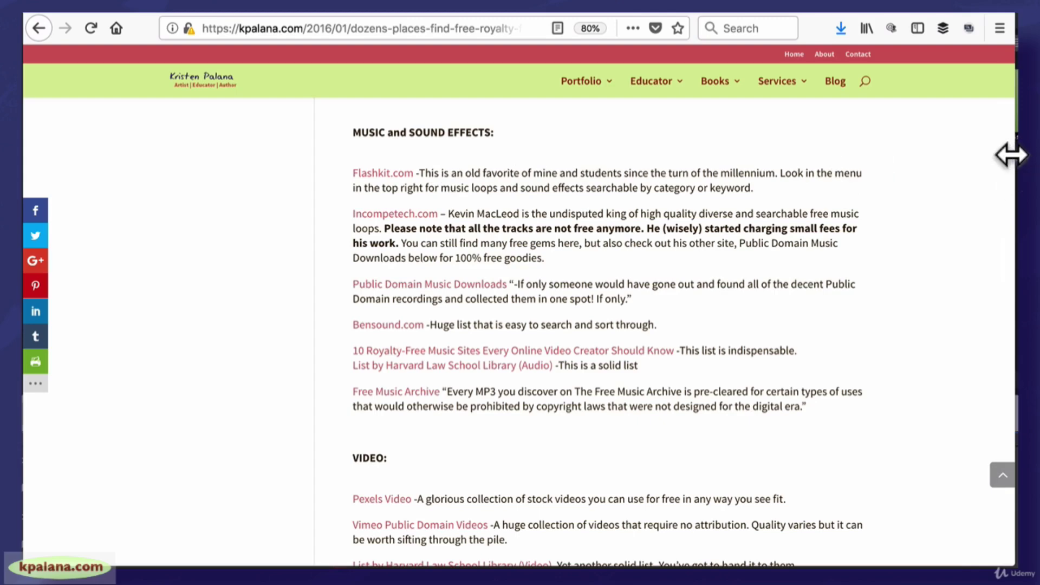
left_click_drag(1012, 154, 1017, 156)
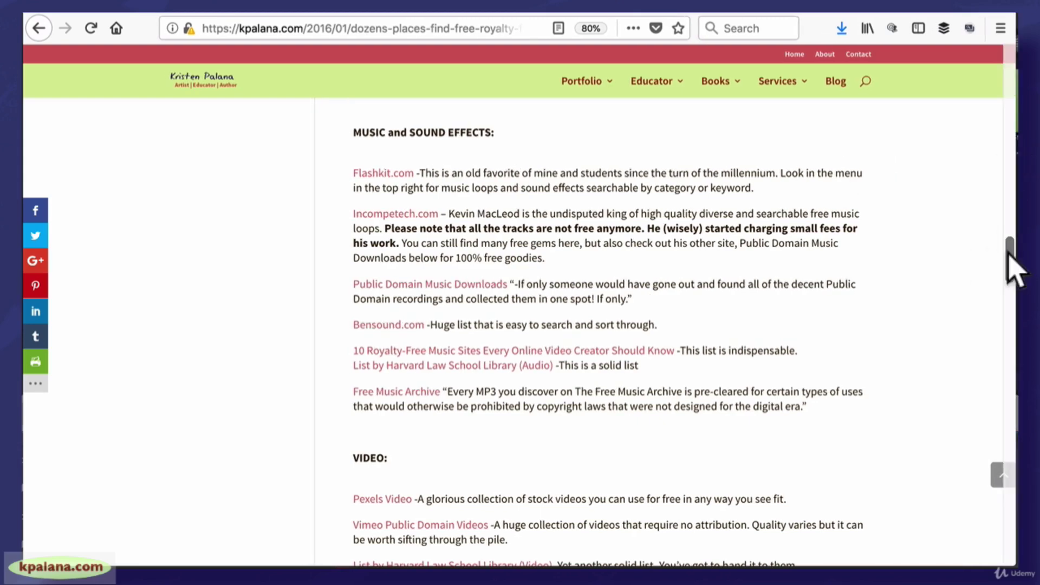
left_click_drag(1007, 253, 1009, 284)
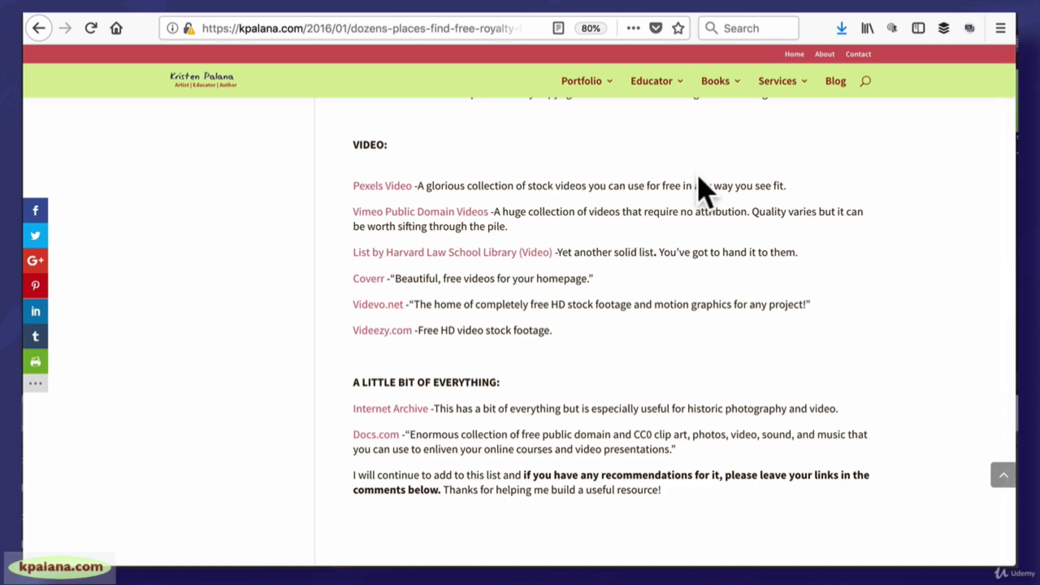
left_click_drag(1017, 340, 1007, 163)
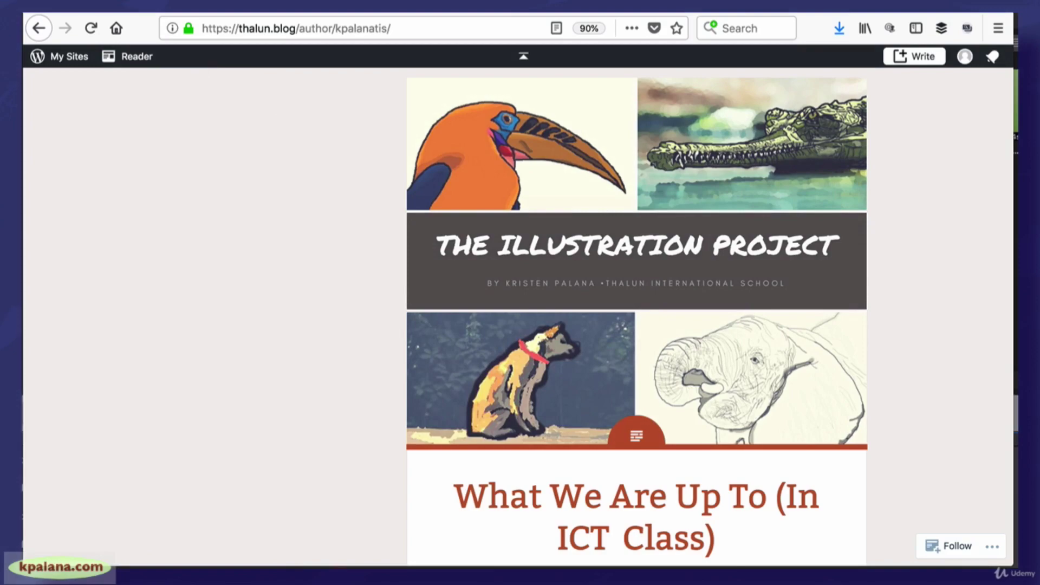
Switch with Ctrl+Tab to the Canva 'What would you like to design?' page
key("ctrl+Tab")
key("ctrl+Tab")
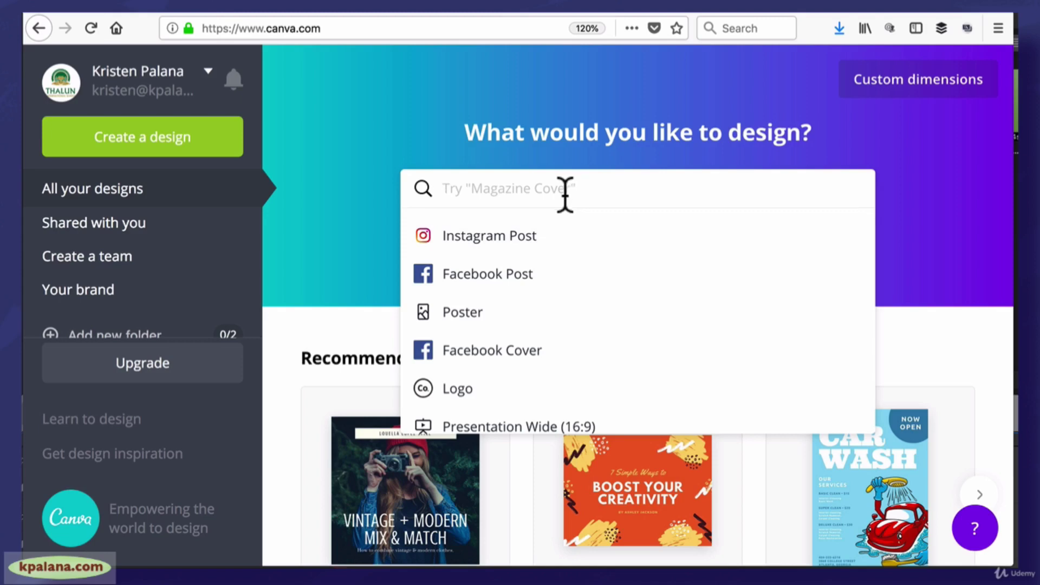
Create a Facebook Cover, apply the Lushgold Apparel template, and select its sunglasses photo
left_click(498, 356)
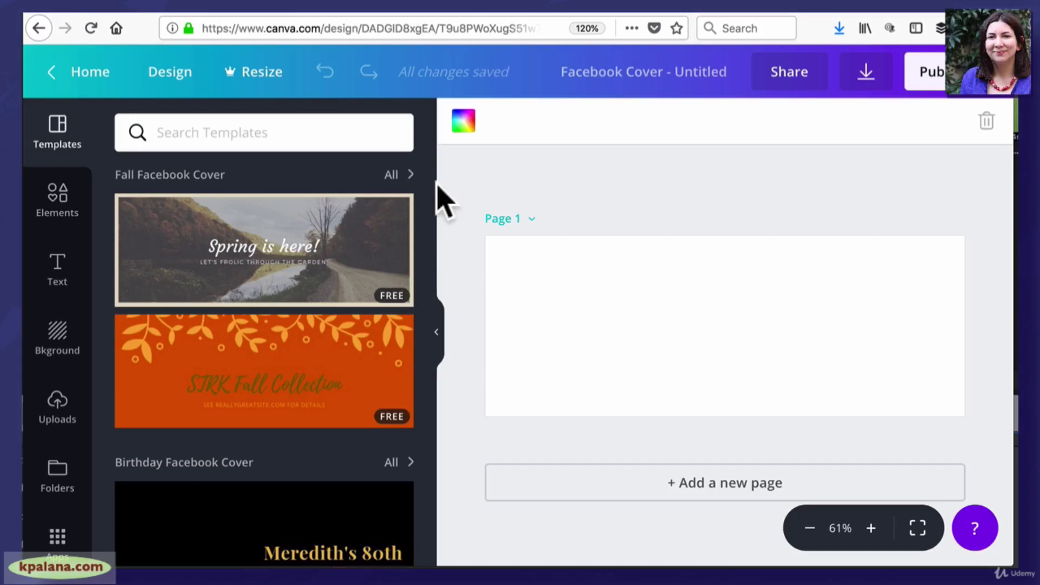
scroll(430, 217, "down", 7)
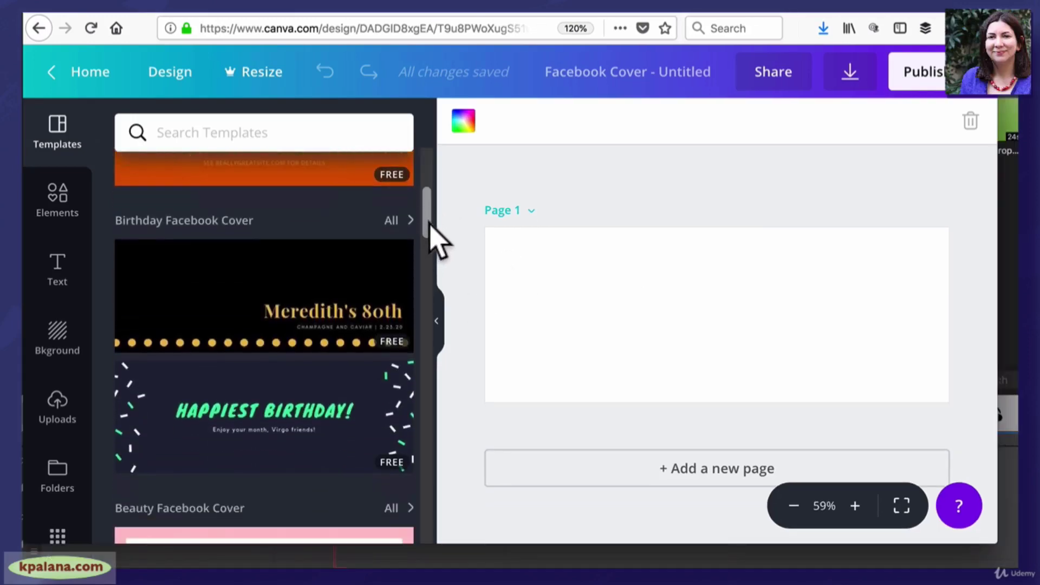
left_click_drag(436, 247, 454, 333)
left_click(372, 322)
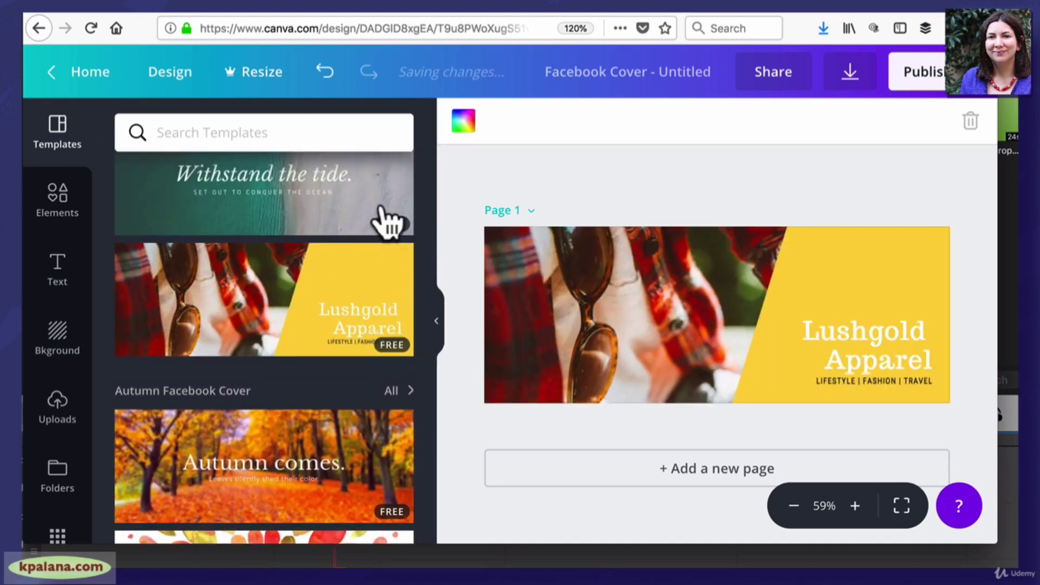
left_click(691, 317)
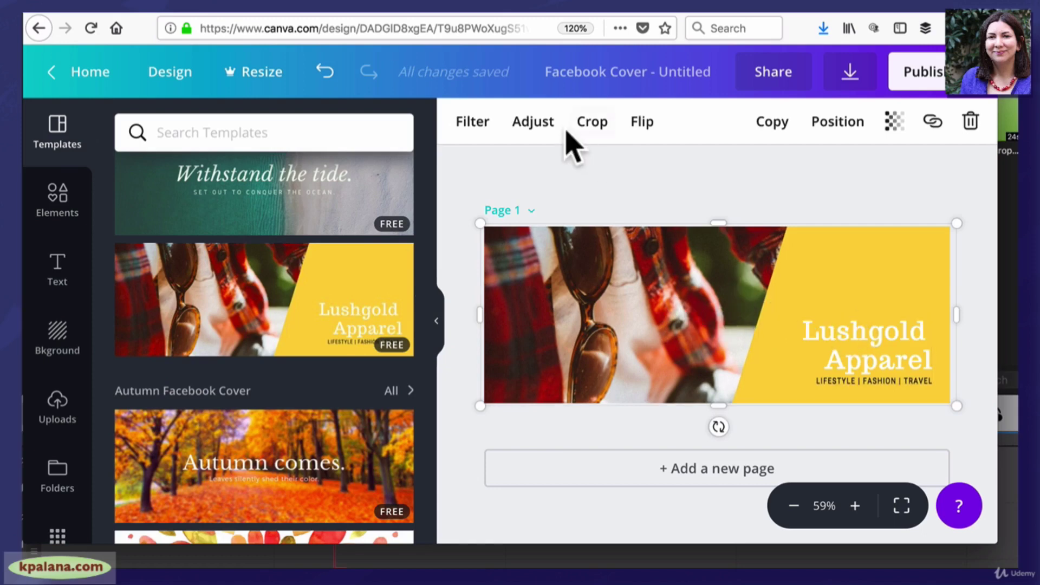
Flip the sunglasses photo horizontally, then flip it back to its original orientation
left_click(642, 122)
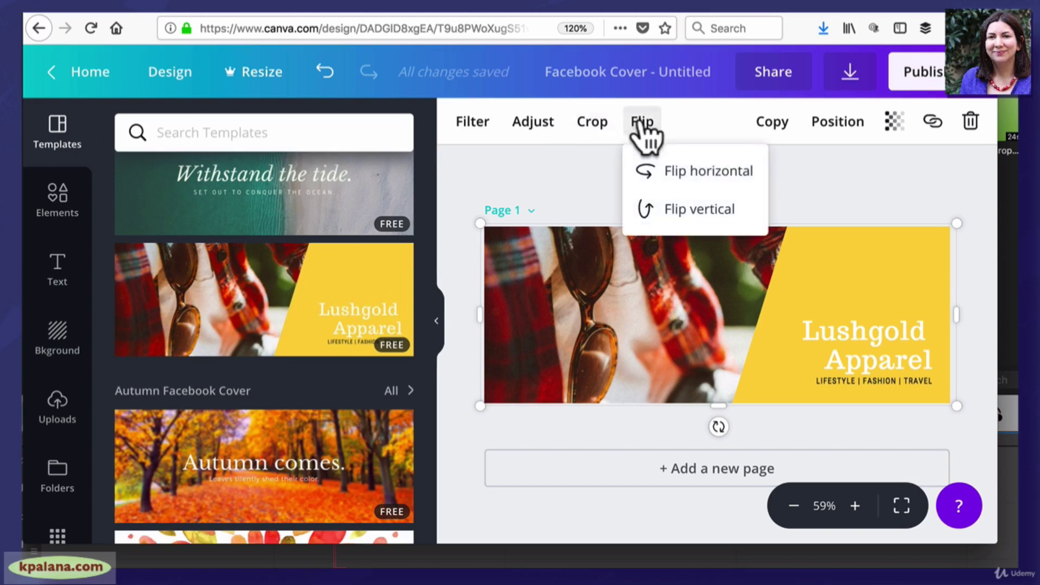
left_click(673, 172)
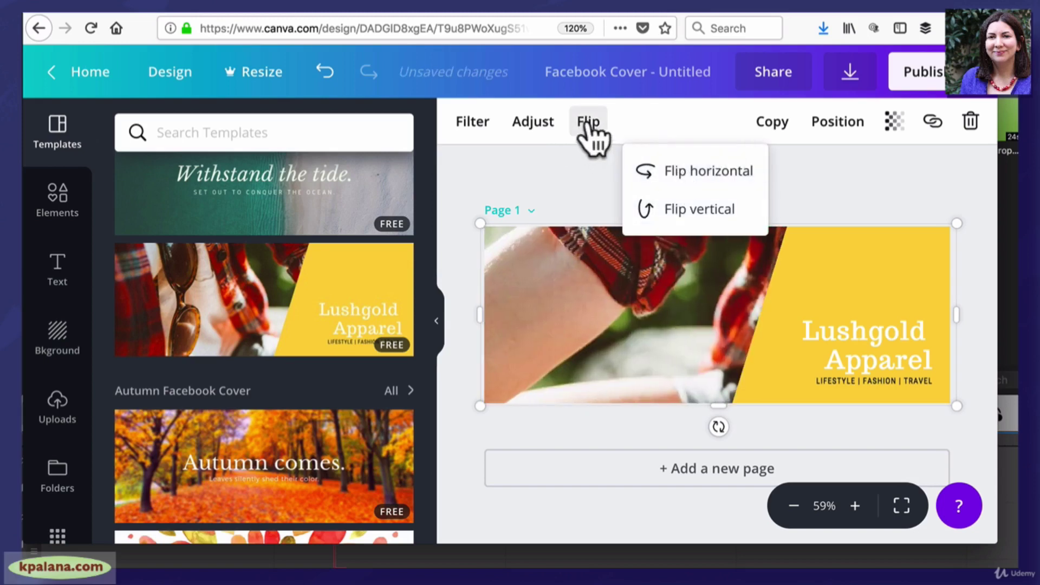
left_click(680, 172)
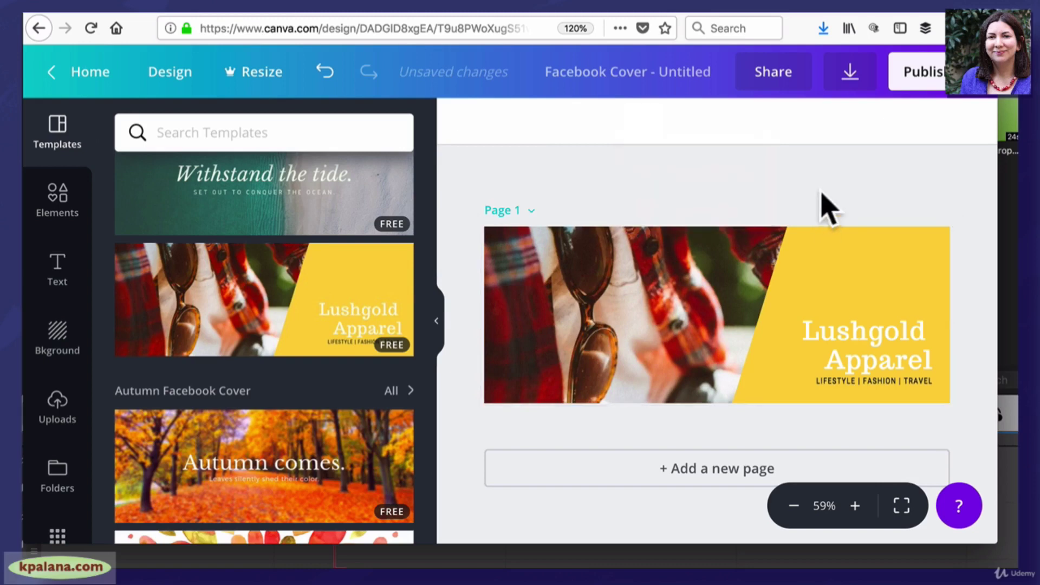
Change the Lushgold Apparel heading to 'Hey You!' in Roboto Condensed
double_click(860, 330)
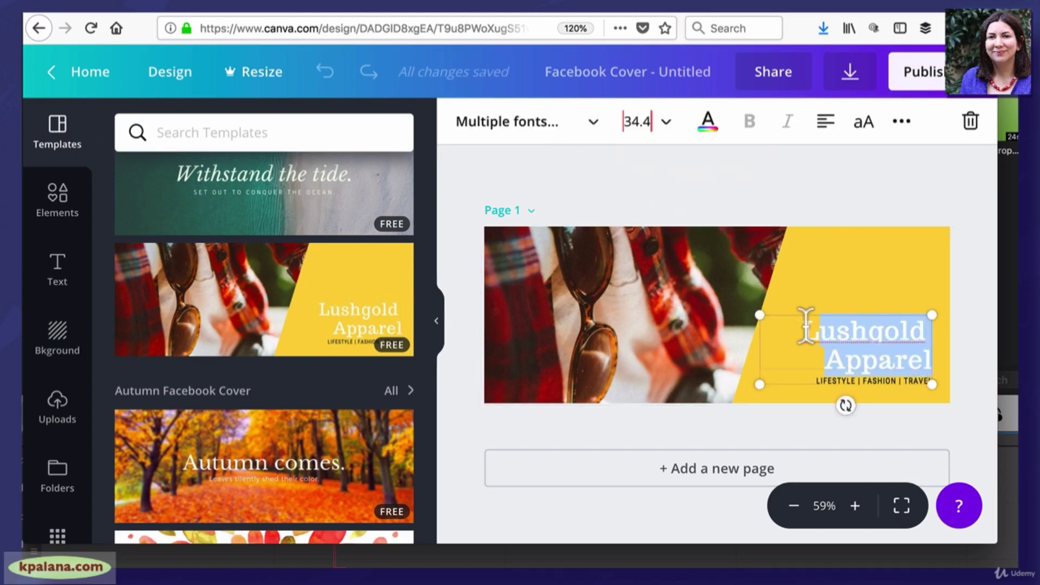
type("Hey Y")
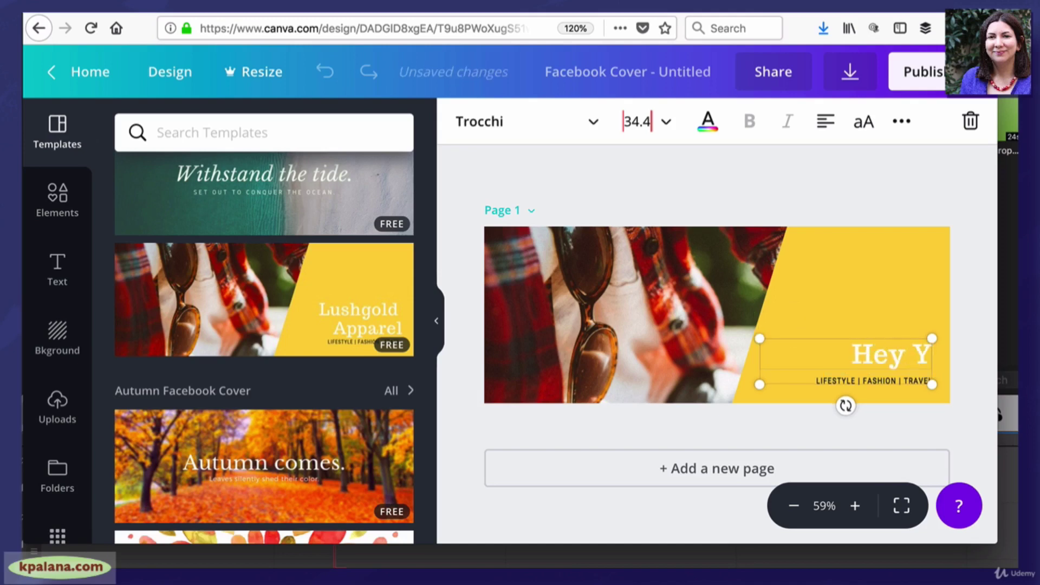
type("ou!")
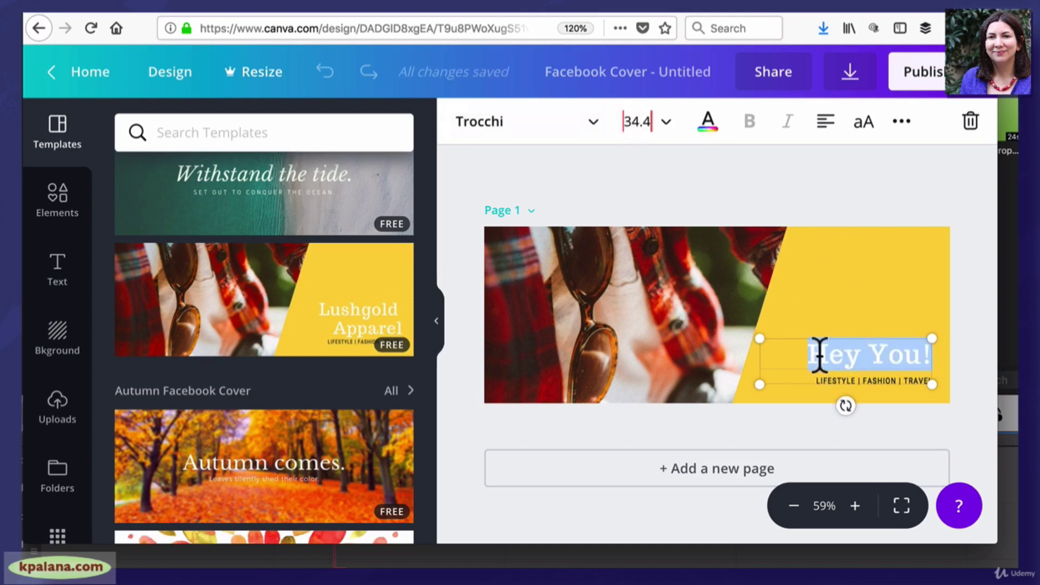
left_click(596, 130)
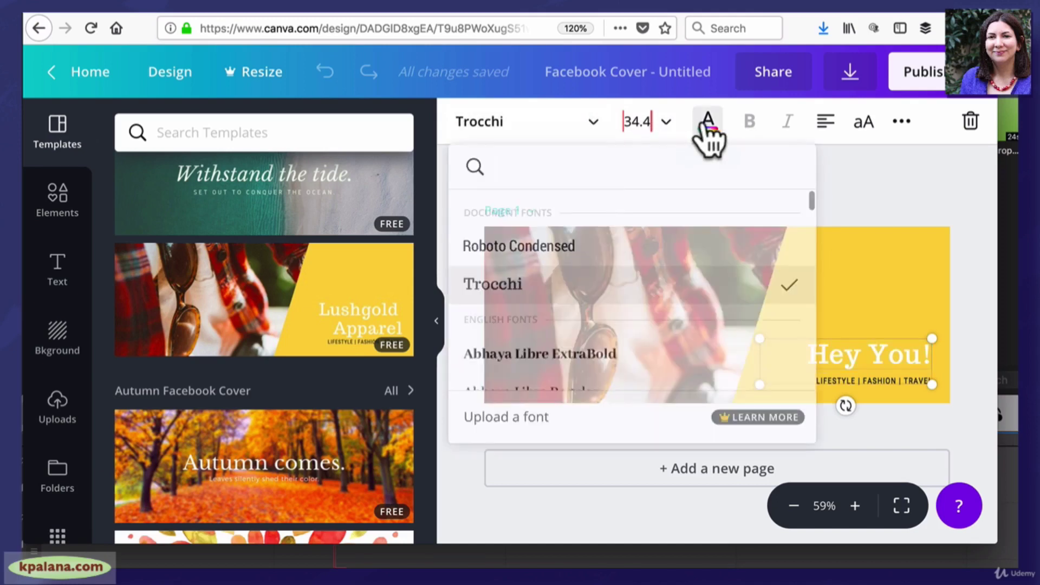
left_click(561, 263)
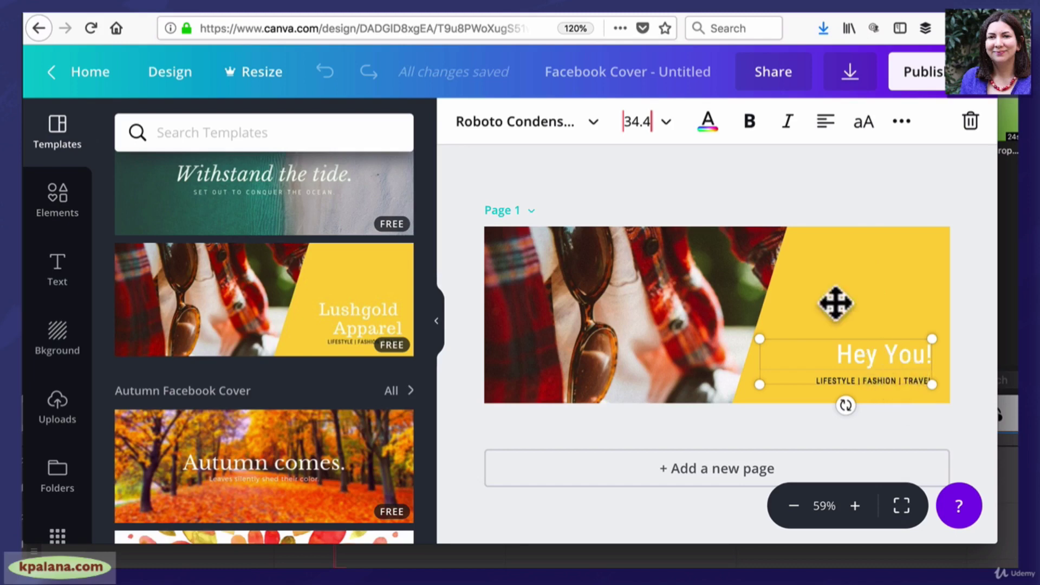
left_click(687, 292)
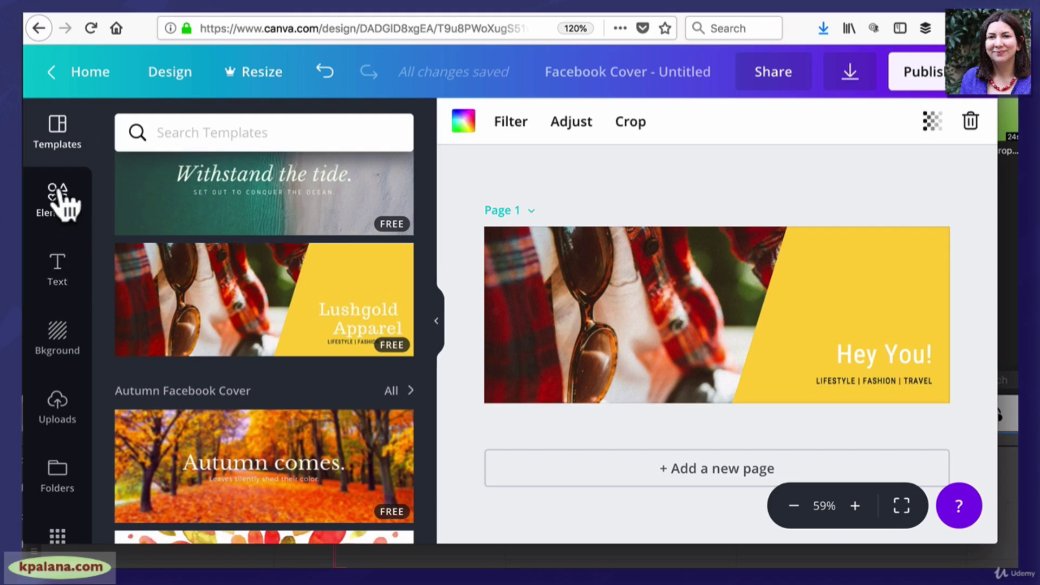
Search elements for 'tree' and place the leafy tree graphic on the yellow area above 'Hey You!'
left_click(56, 207)
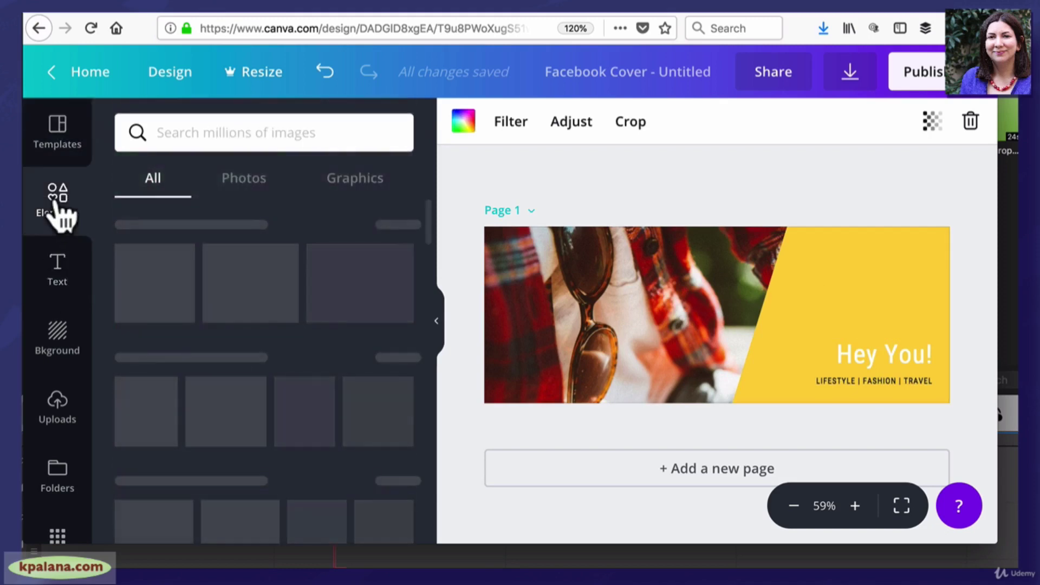
left_click(254, 130)
type("tree")
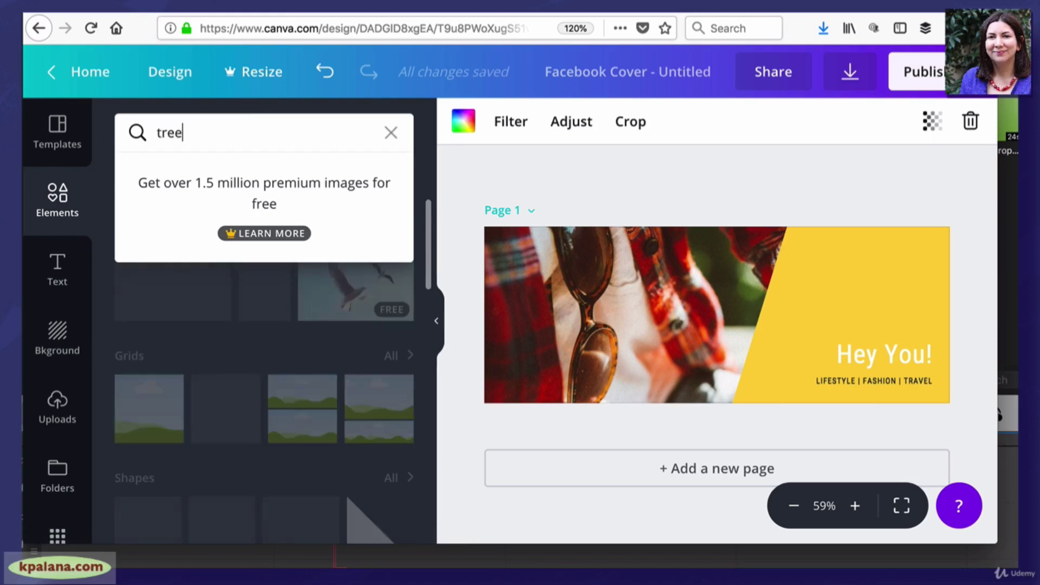
key("Return")
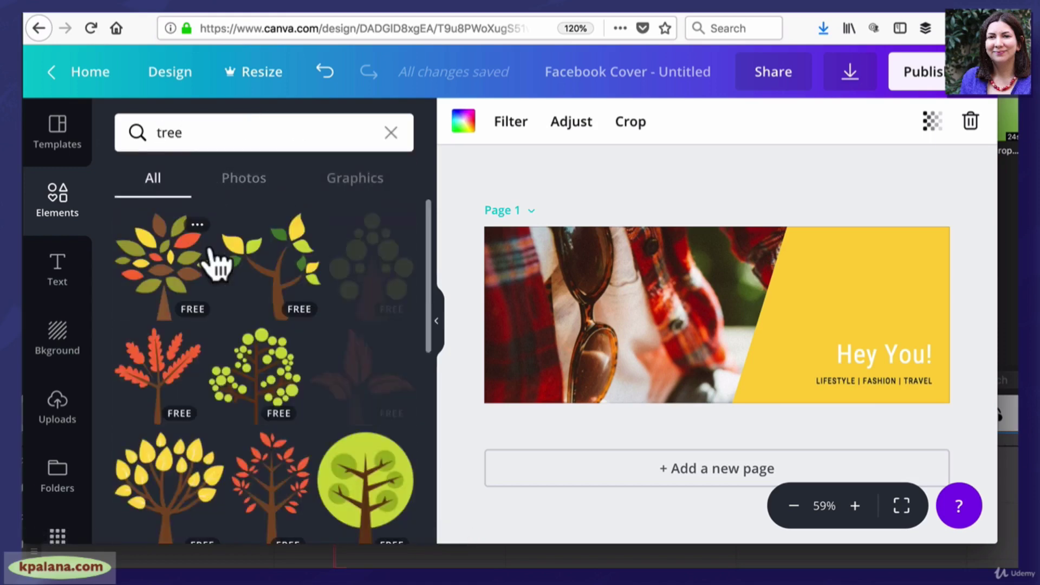
left_click_drag(167, 279, 797, 284)
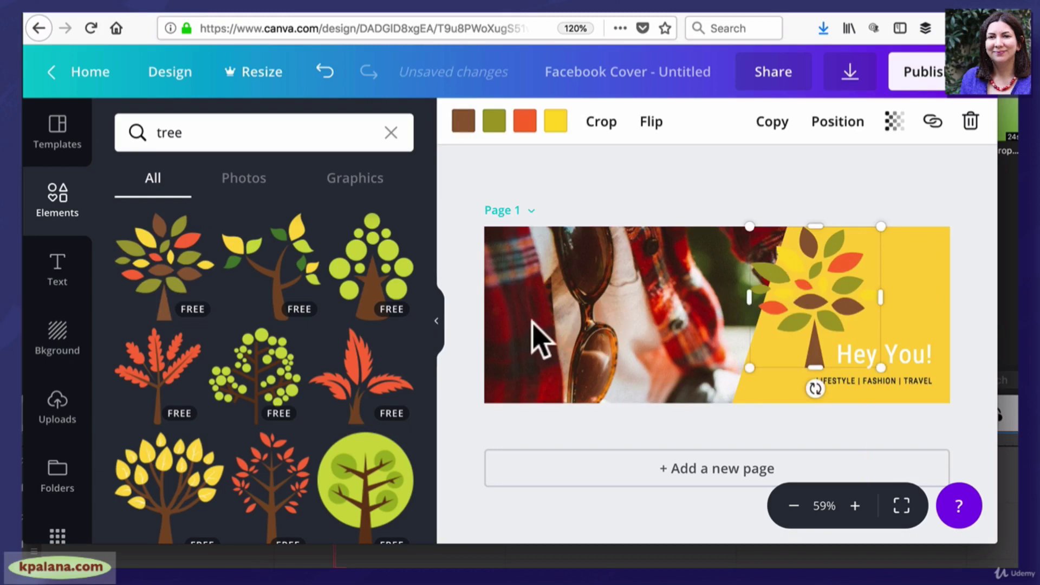
Replace the cover's background photo with the misty forest photo from the tree results
left_click(255, 182)
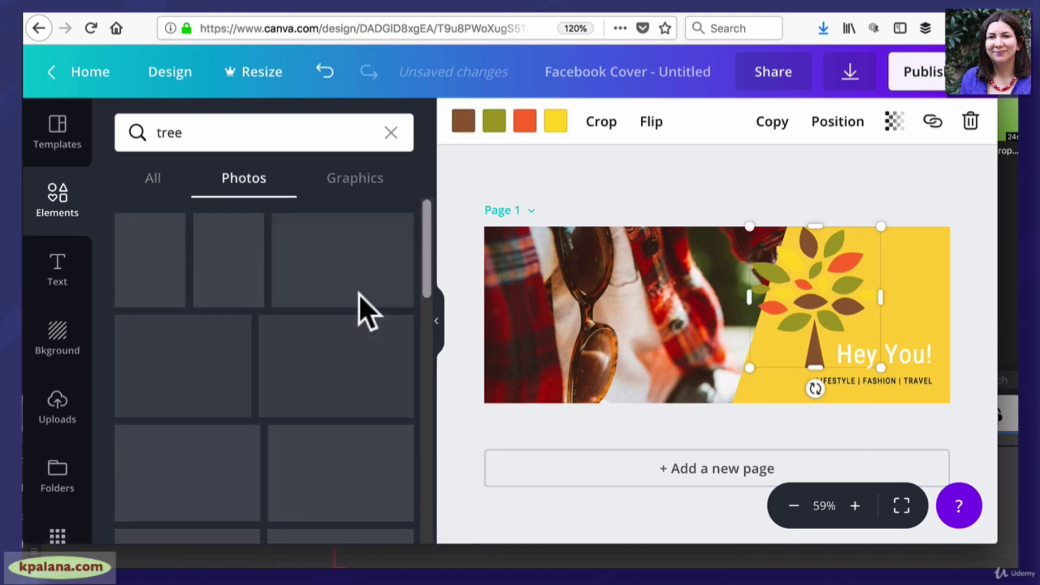
left_click(599, 325)
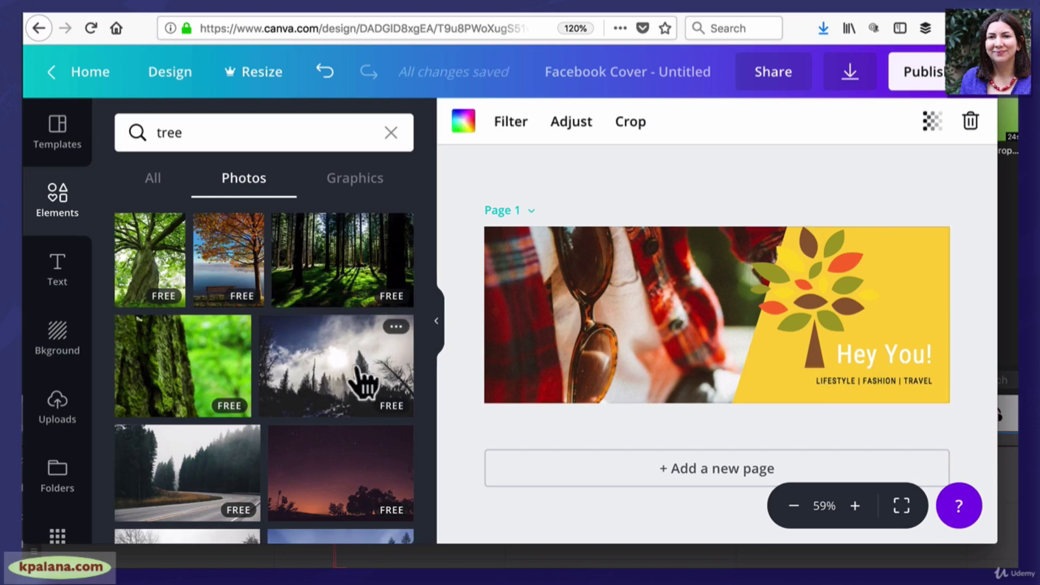
left_click_drag(360, 383, 666, 244)
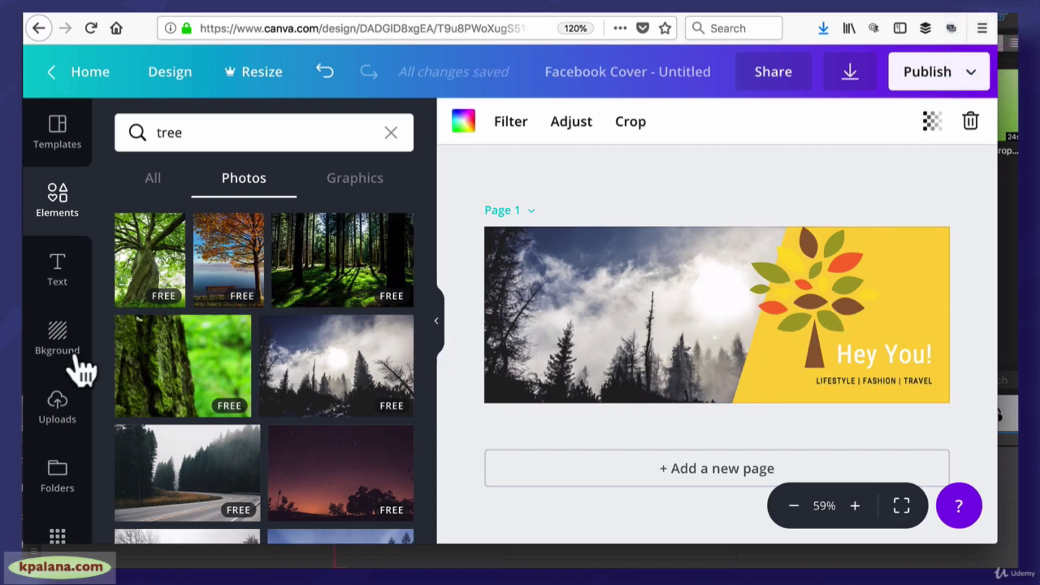
left_click(57, 406)
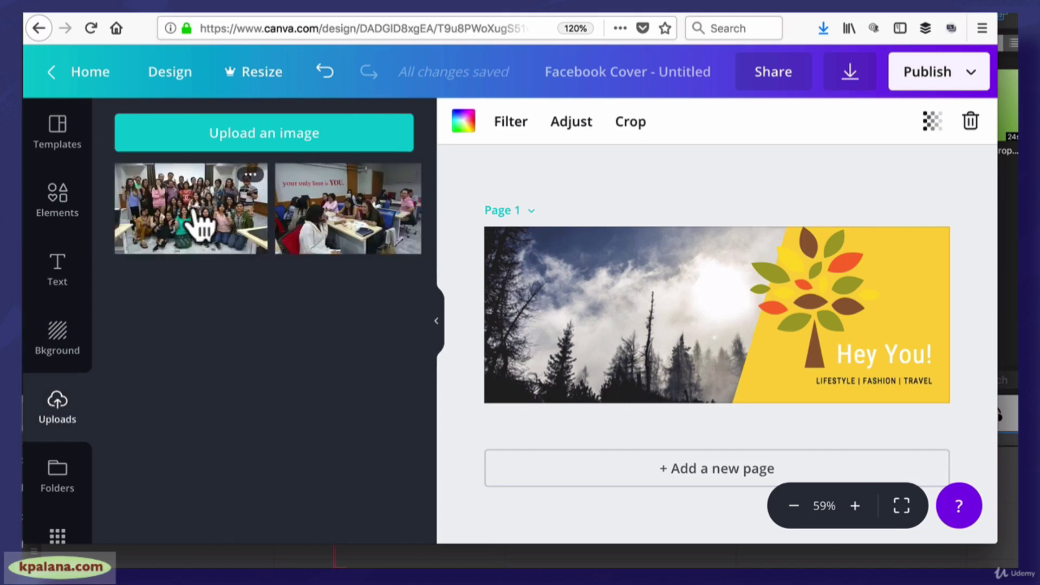
Drag the uploaded group photo onto the cover, replacing the misty forest background
left_click_drag(203, 217, 552, 255)
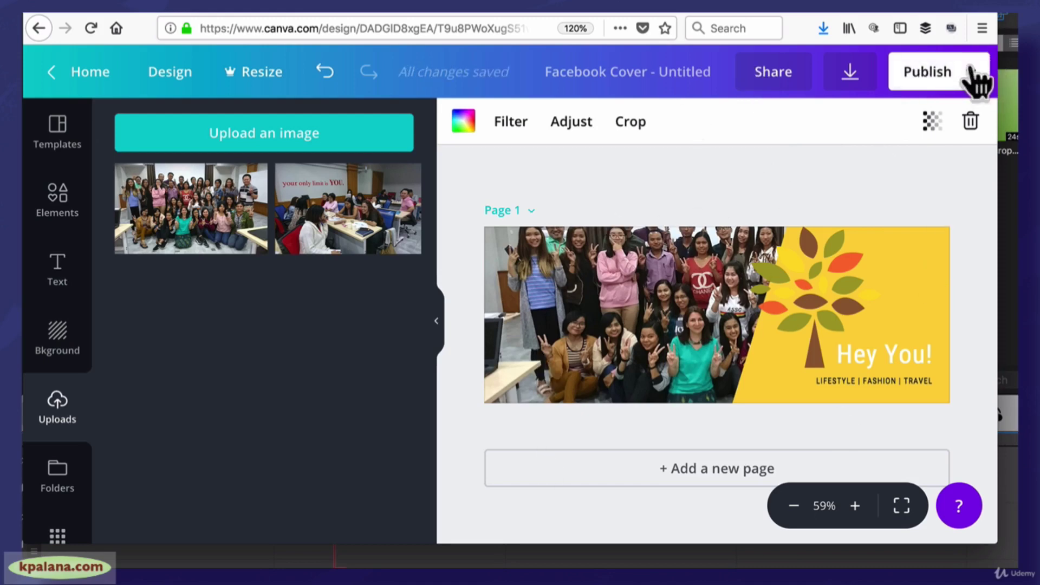
Open the cover's Publish options and close them again without publishing
left_click(977, 78)
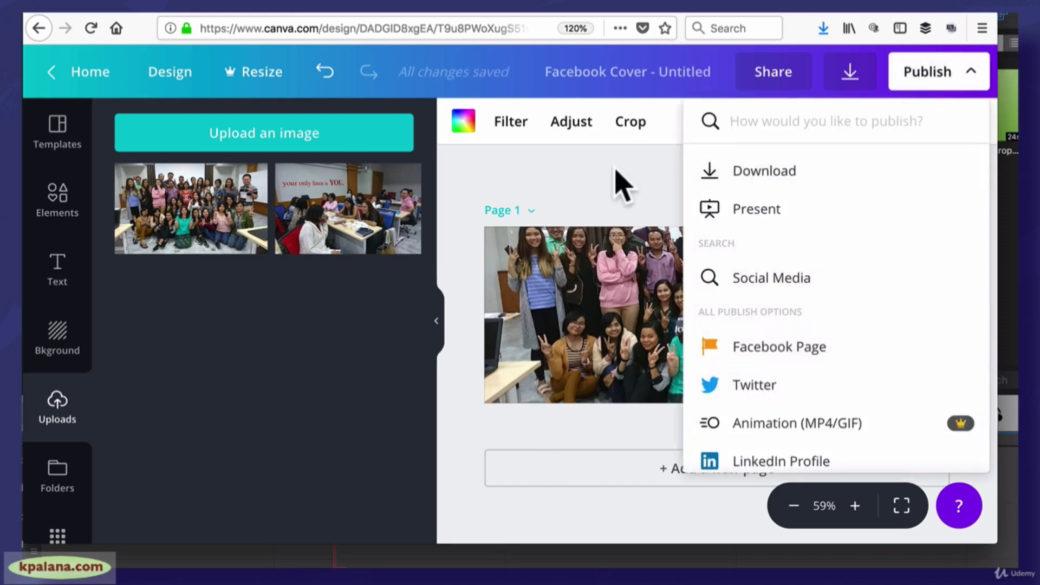
left_click(592, 186)
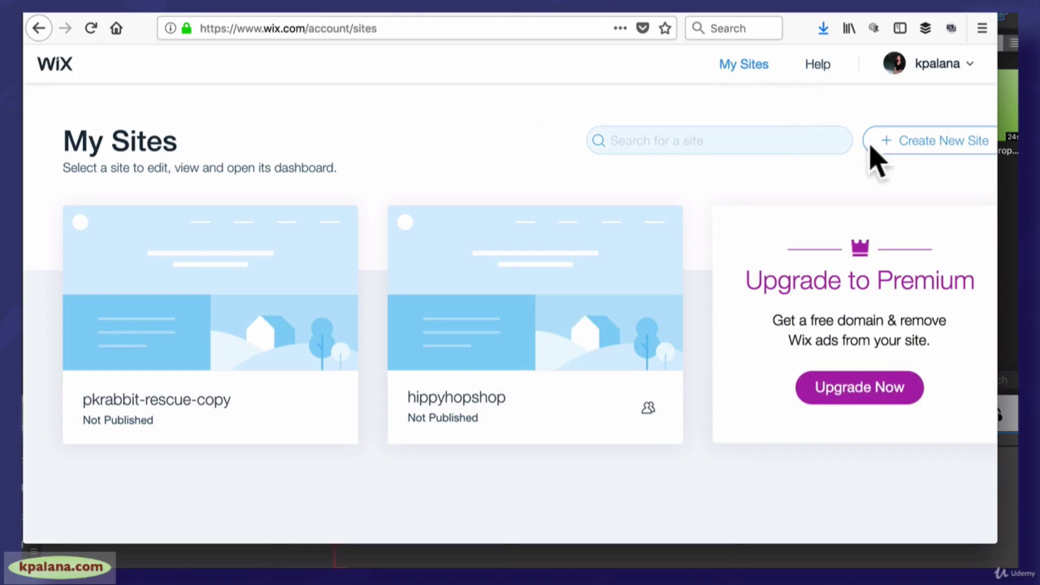
Create a new Wix site from the Portfolio & CV category's Curriculum Vitae template
left_click(918, 145)
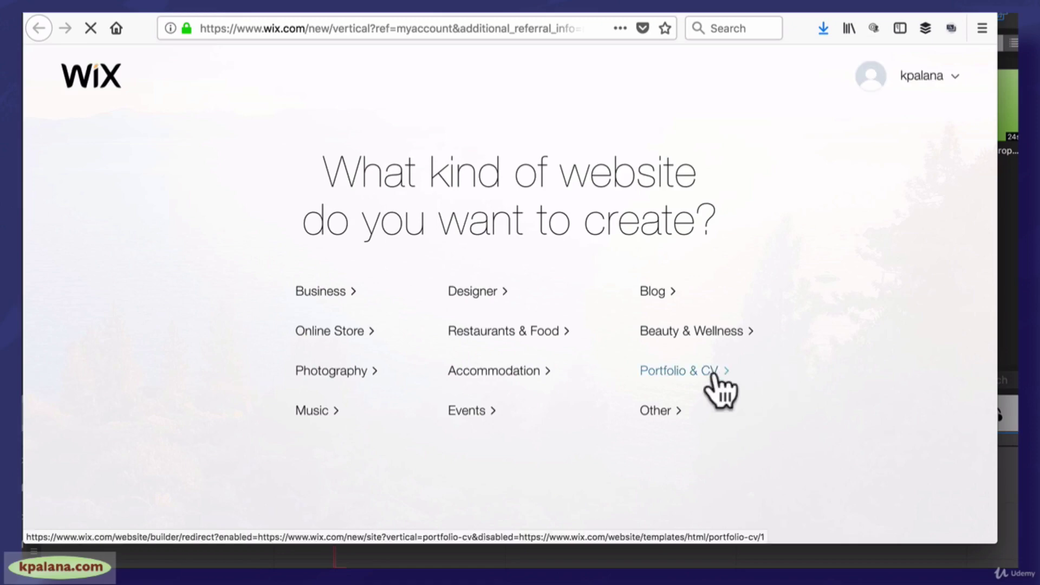
left_click(684, 371)
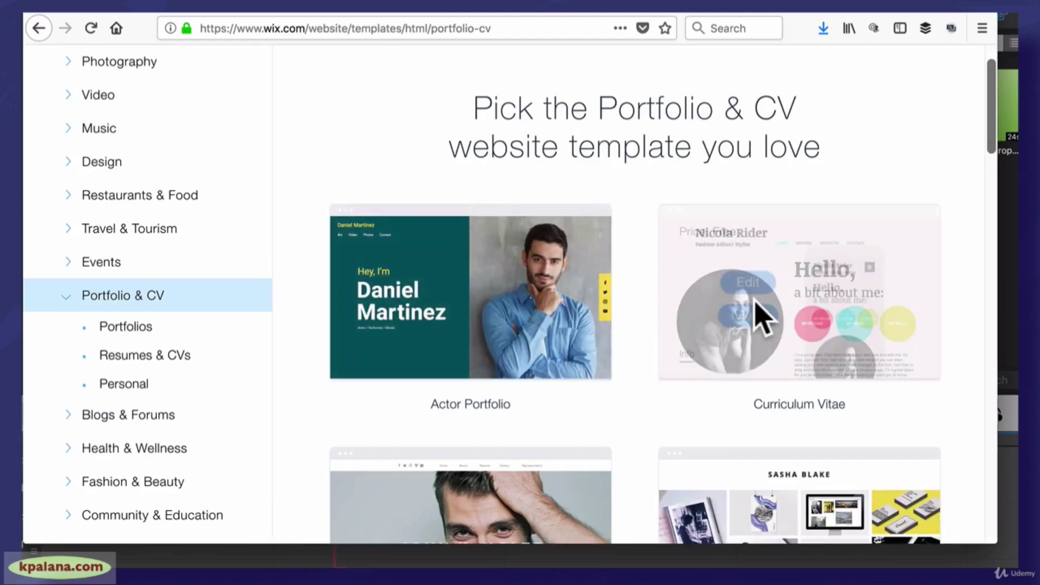
left_click(751, 284)
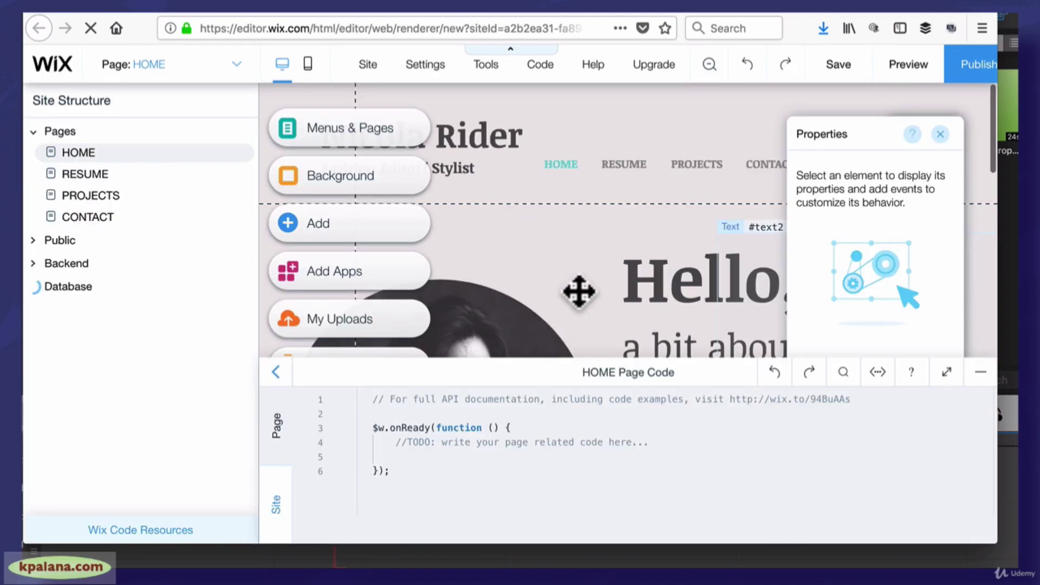
In the Hello heading, replace 'a bit about me:' with an 'I'm …' introduction
left_click(672, 349)
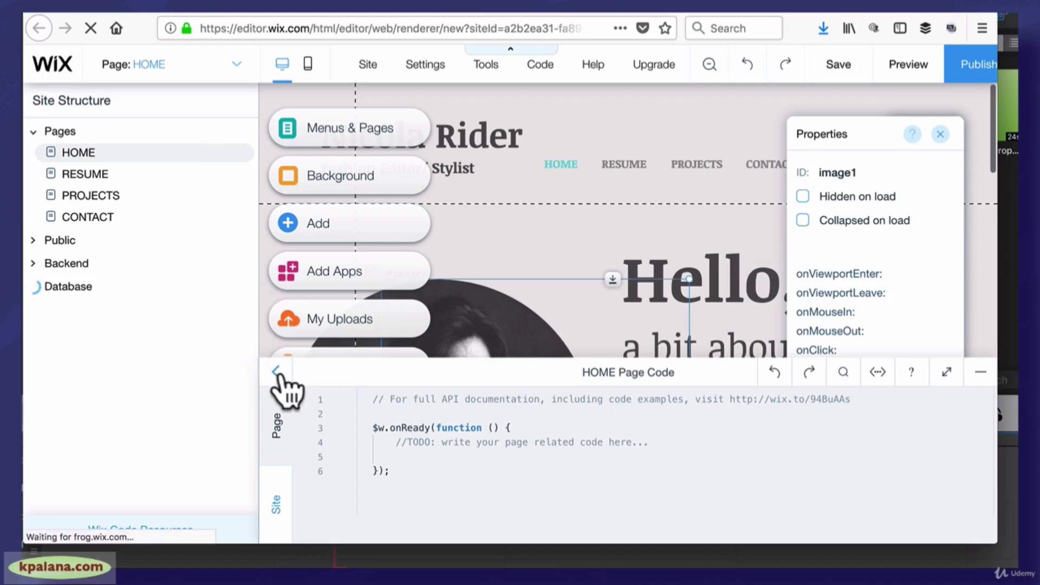
left_click(275, 373)
left_click(608, 231)
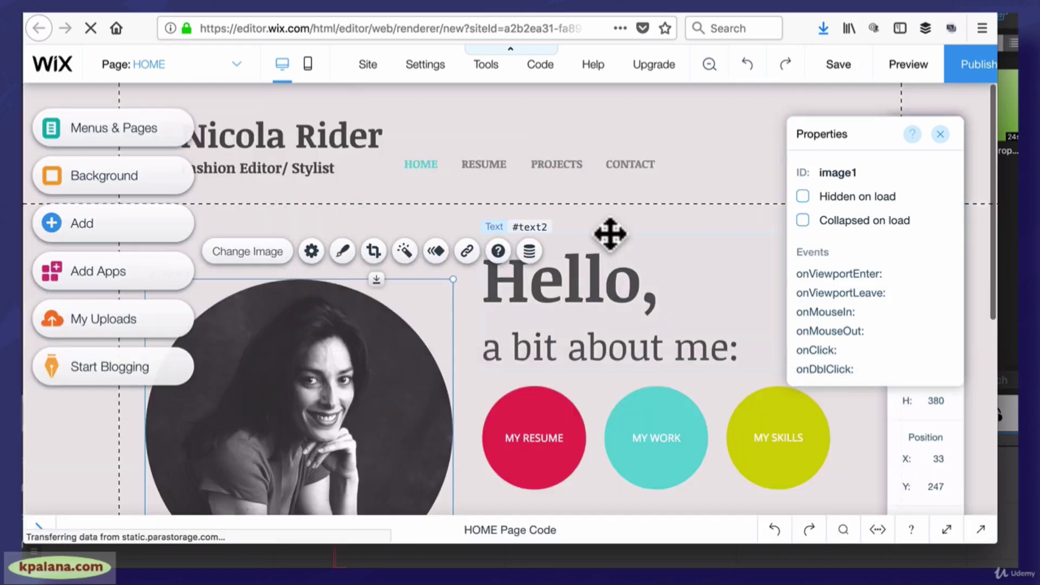
double_click(584, 282)
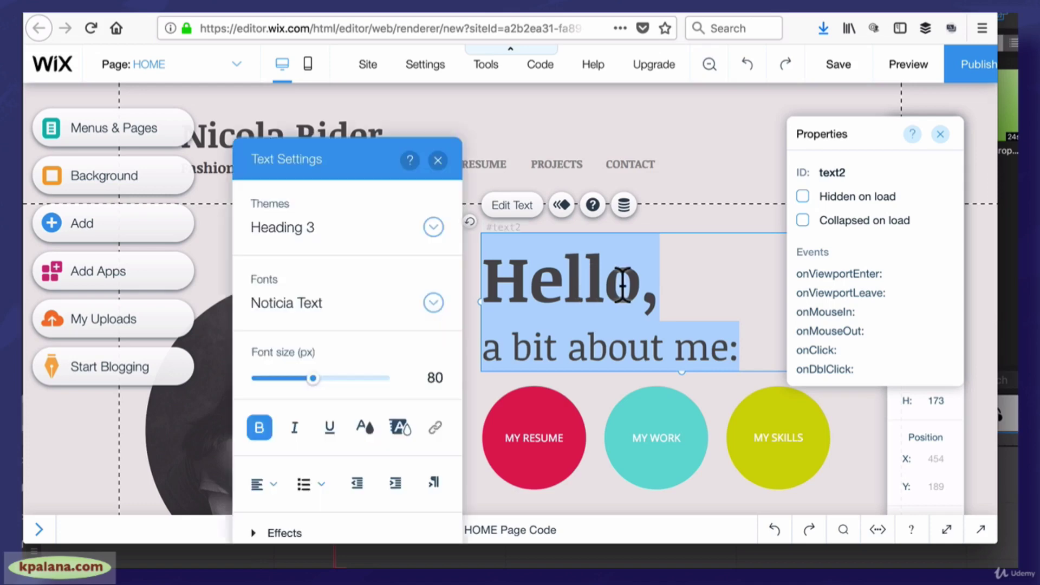
left_click(637, 287)
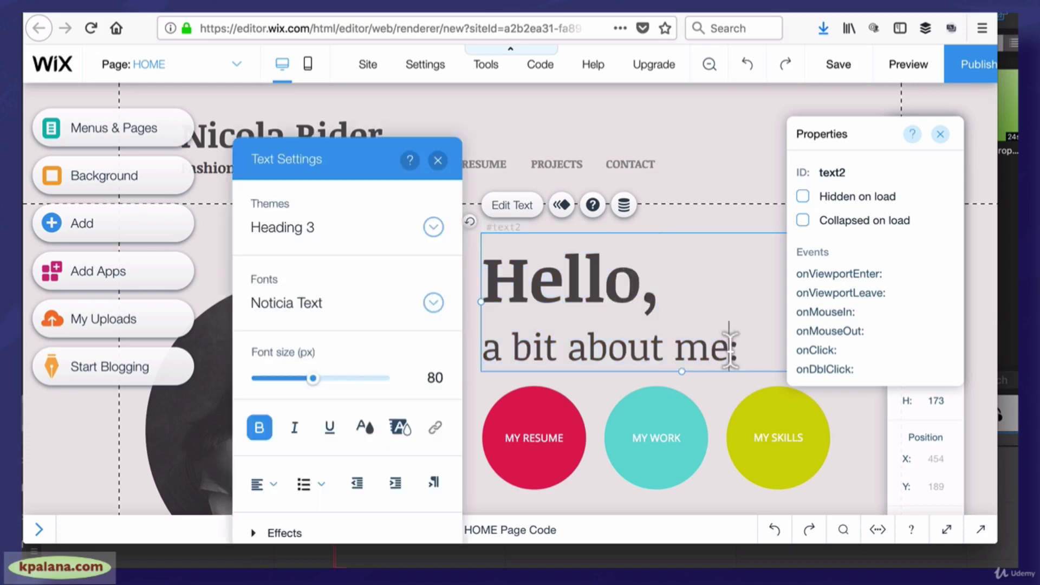
left_click_drag(729, 347, 493, 349)
type("I'm Kristen:")
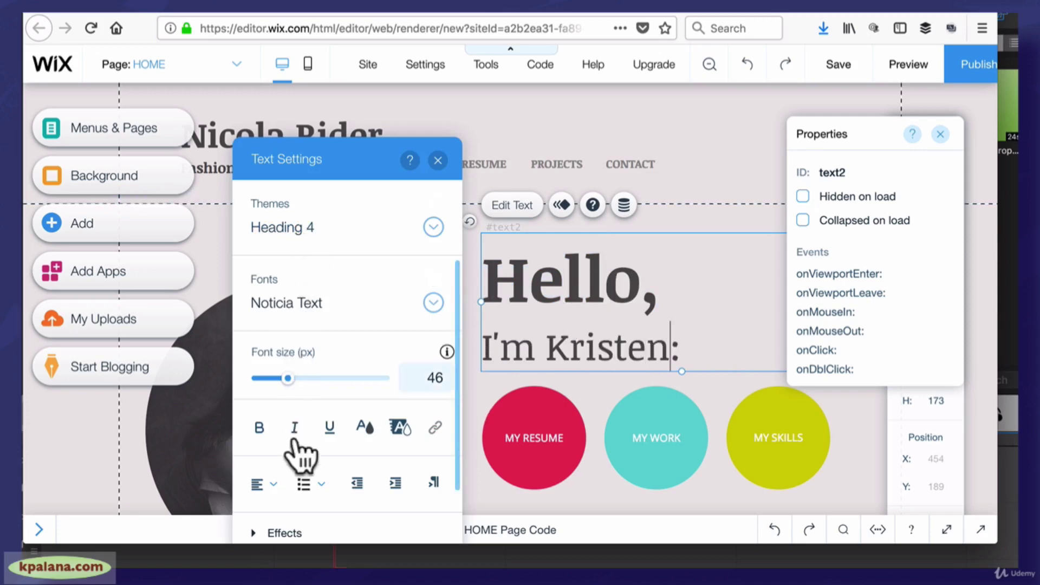
Colour the heading's second line dark grey, discarding a trial brownish custom colour
left_click(540, 346)
left_click_drag(680, 353, 473, 352)
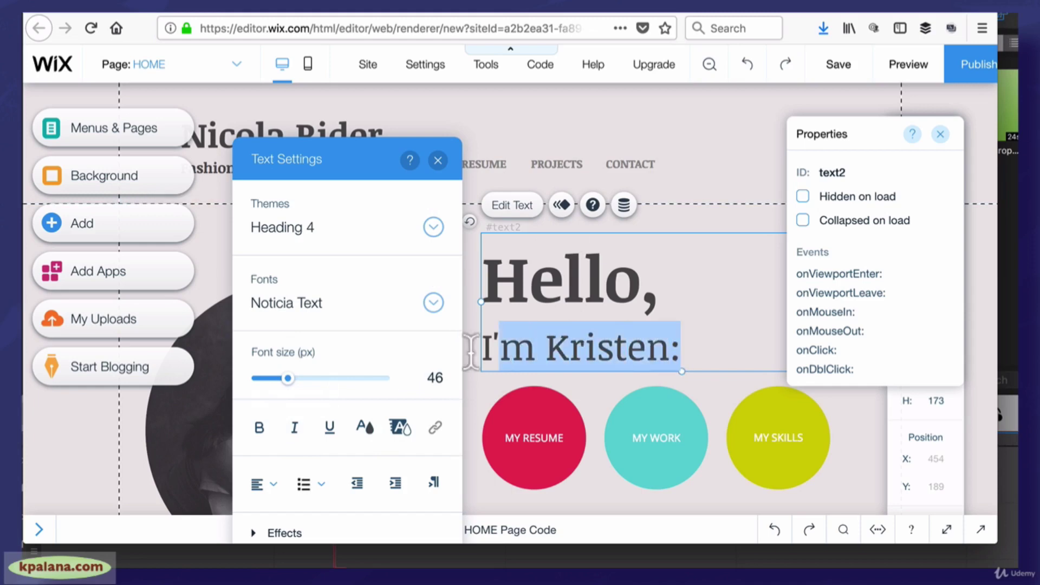
left_click(362, 429)
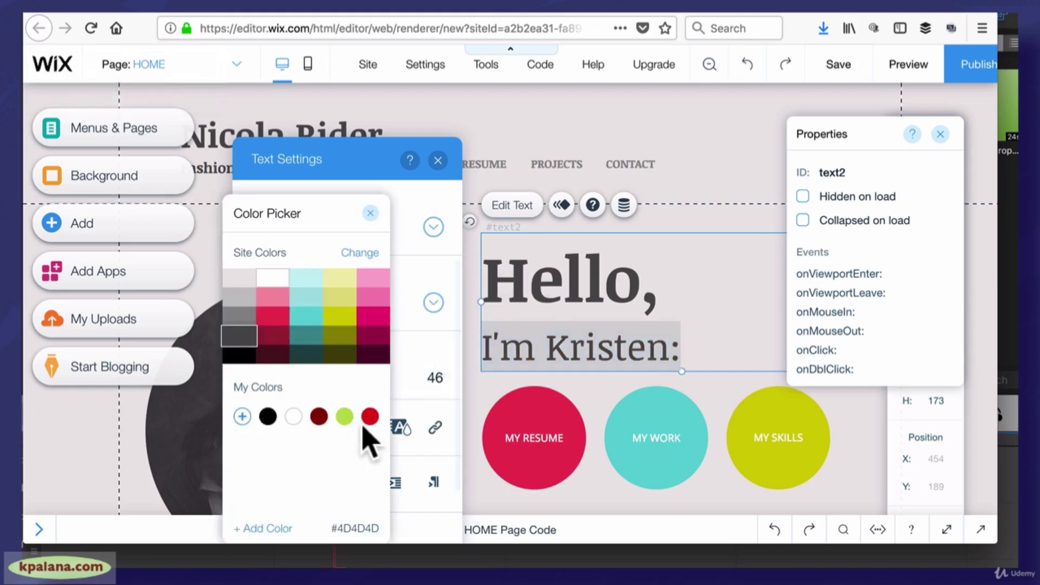
left_click(241, 336)
left_click(242, 416)
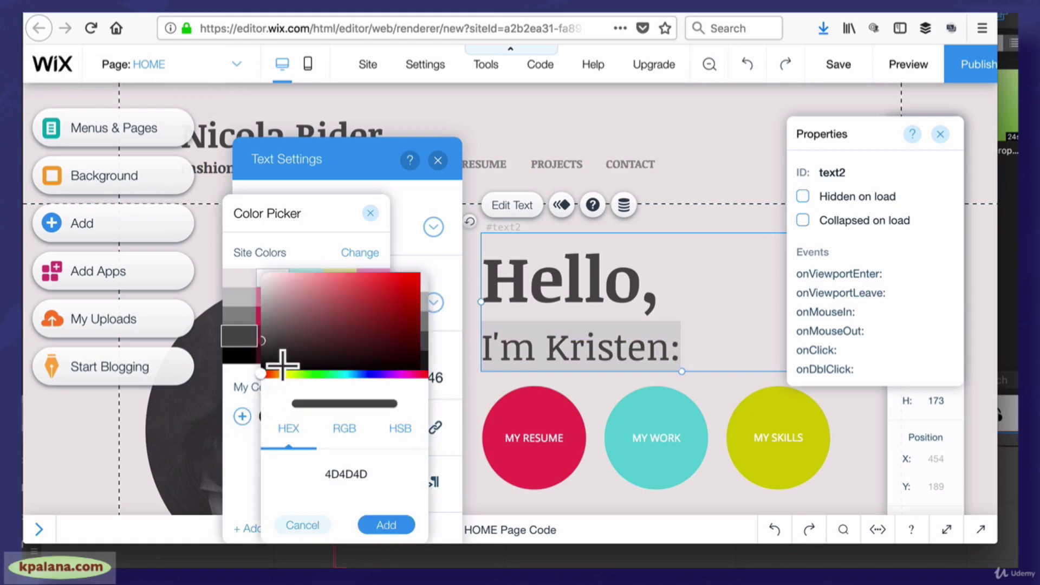
left_click(306, 320)
left_click(676, 195)
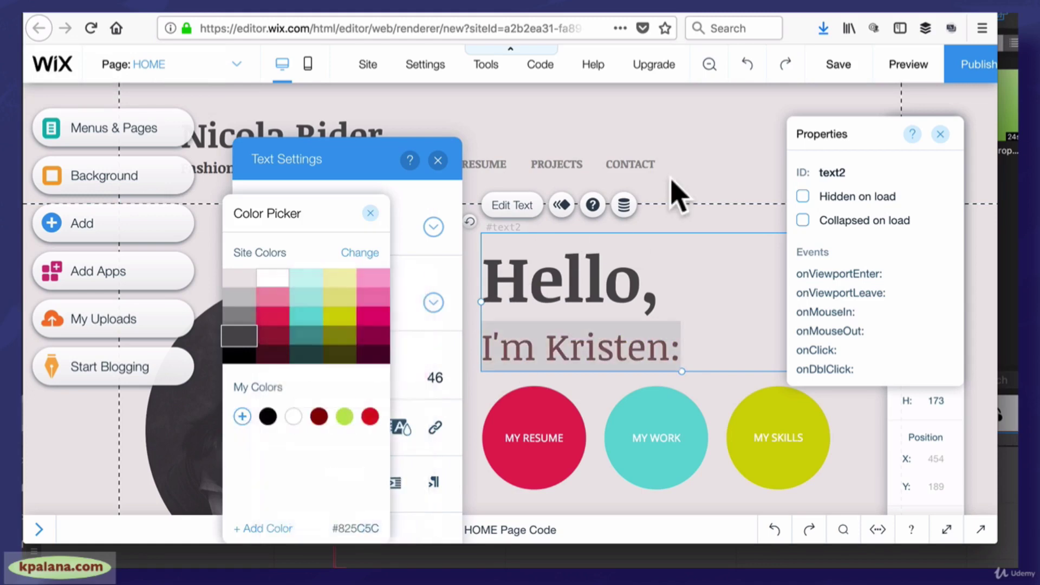
left_click(371, 213)
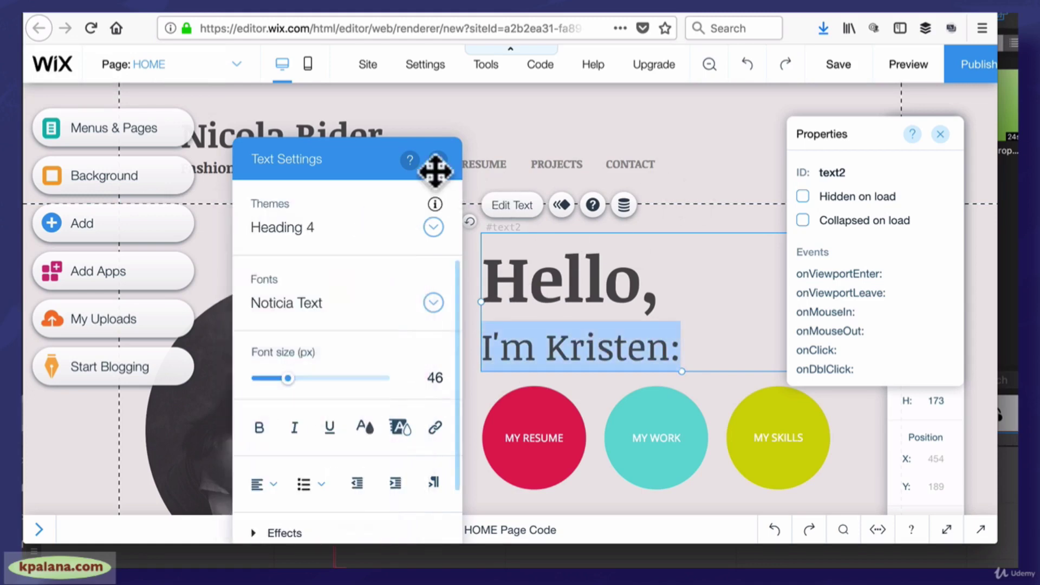
left_click(438, 160)
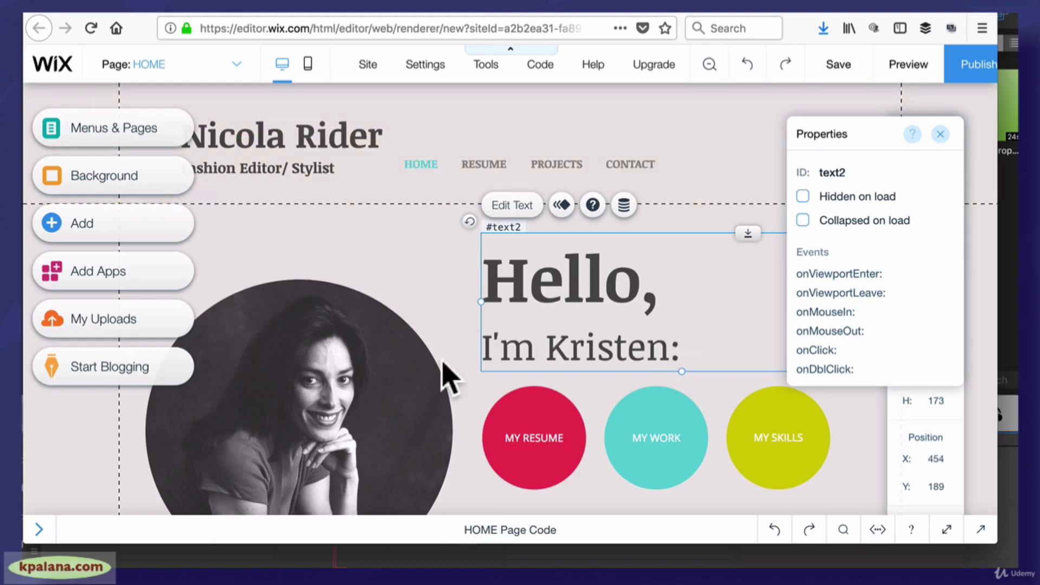
left_click(367, 398)
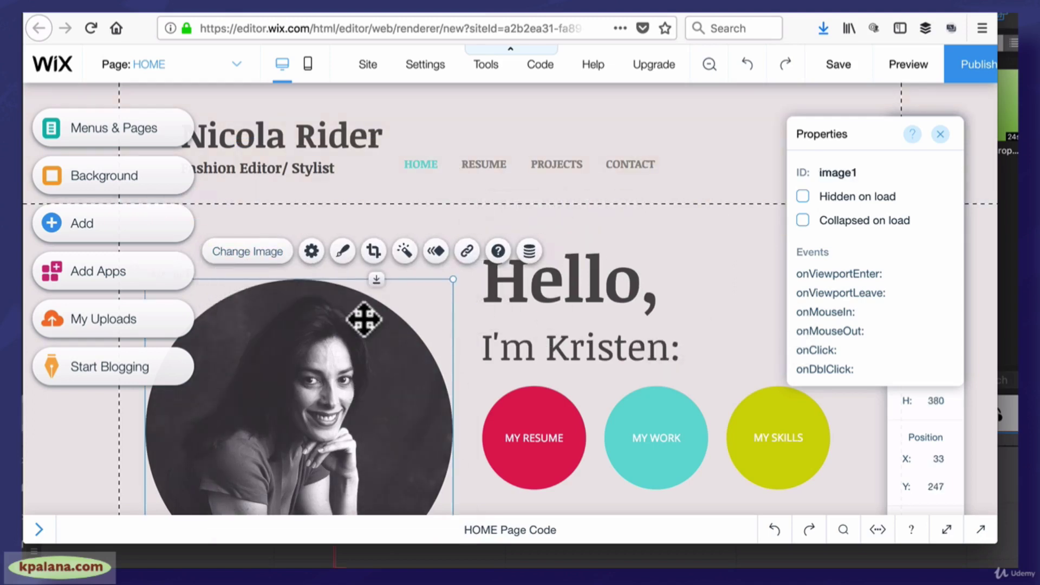
Swap the circular portrait for the free scooter stock photo from Wix
left_click(230, 251)
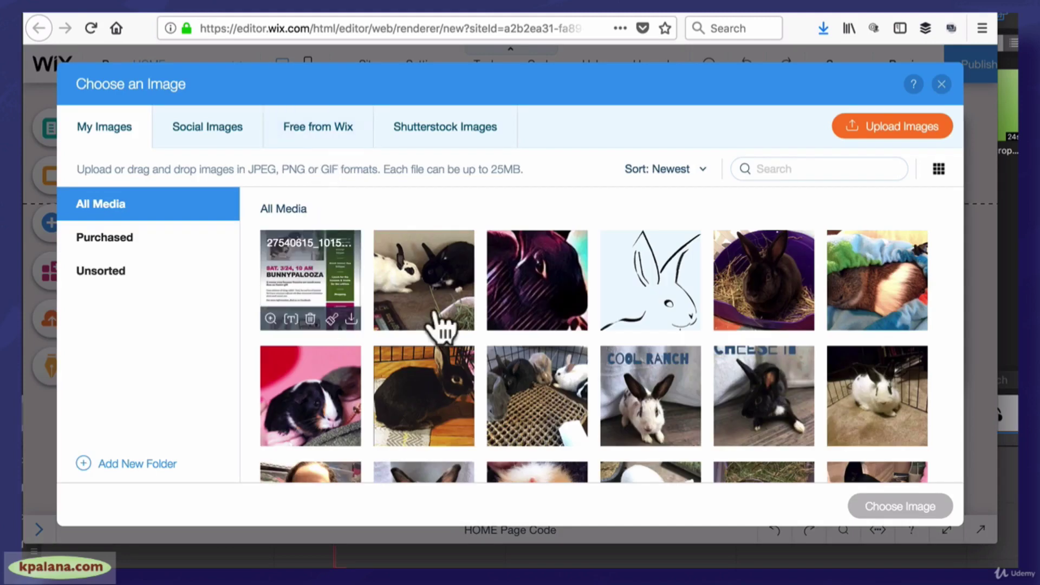
left_click(290, 133)
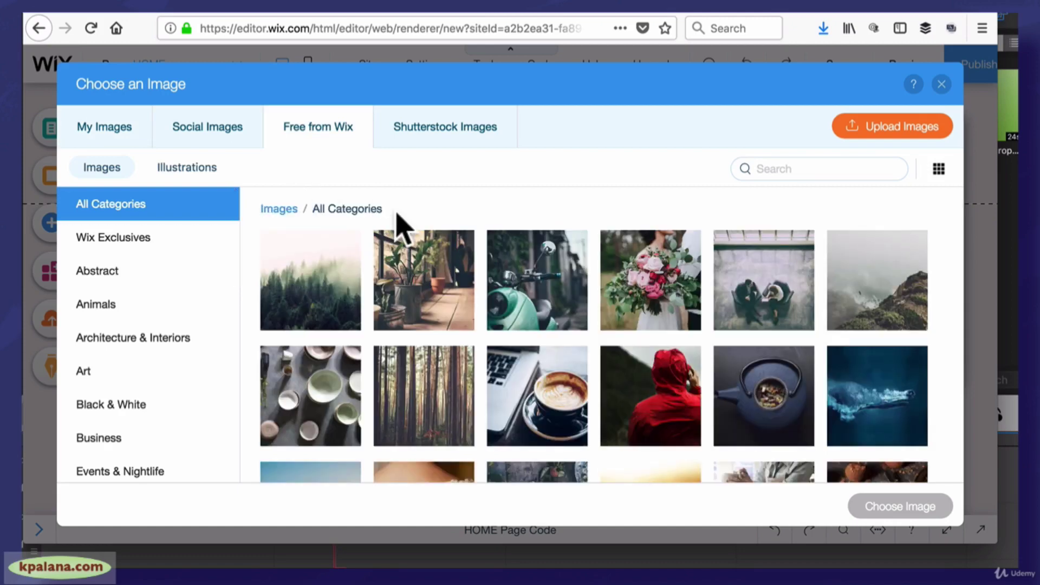
left_click(530, 301)
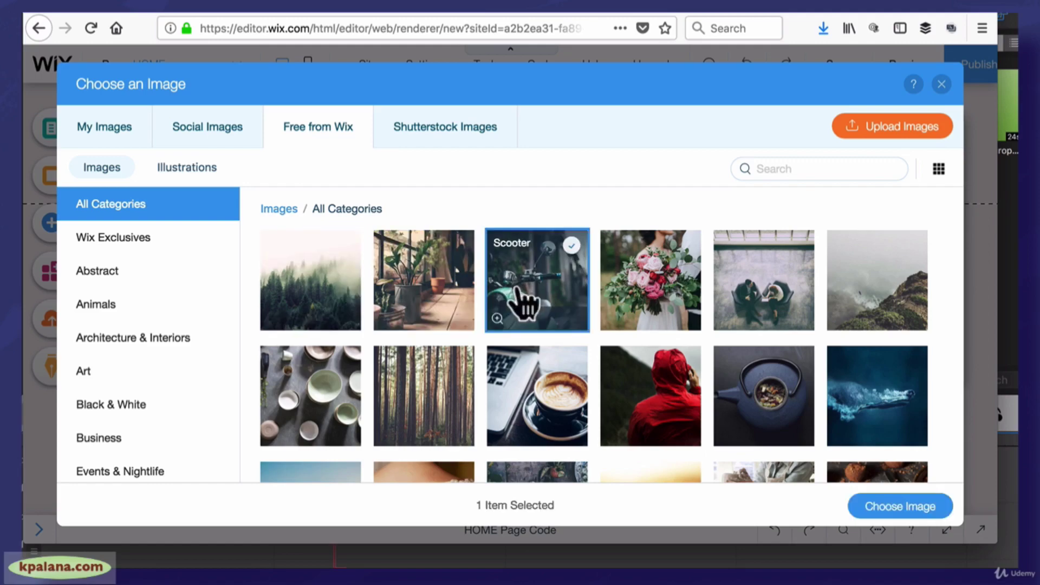
left_click(906, 508)
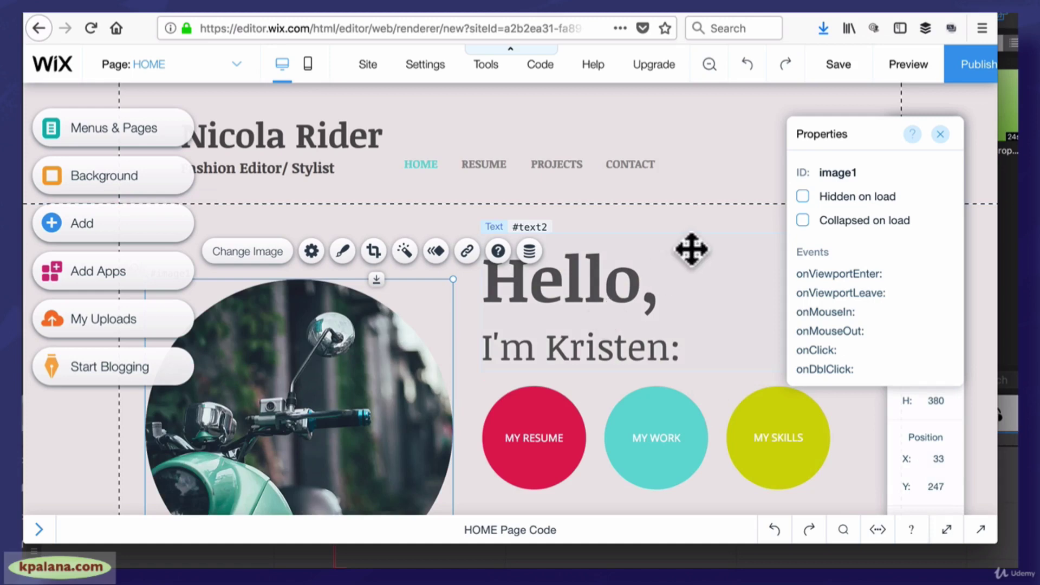
left_click(940, 134)
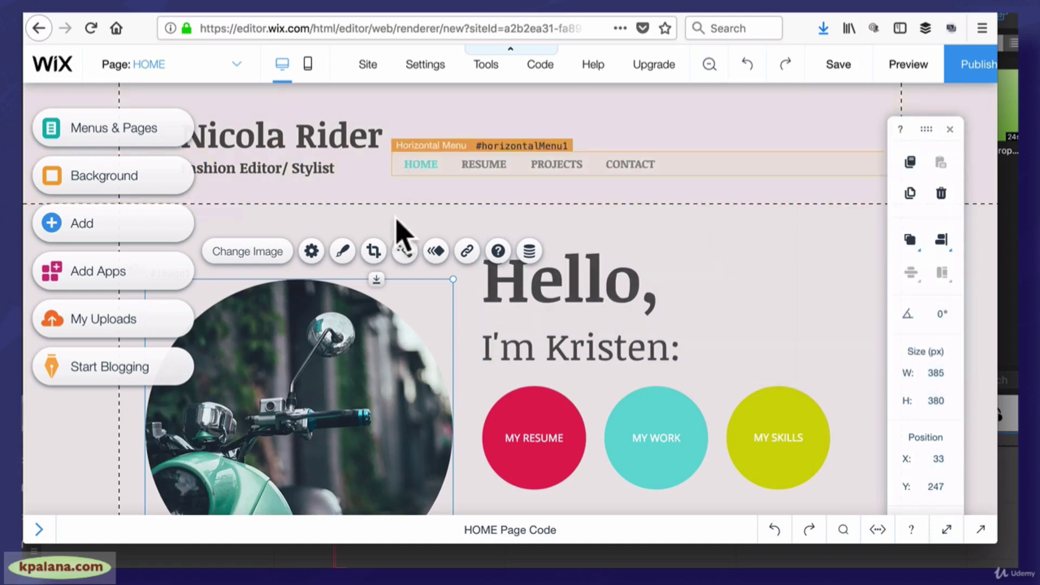
left_click(948, 130)
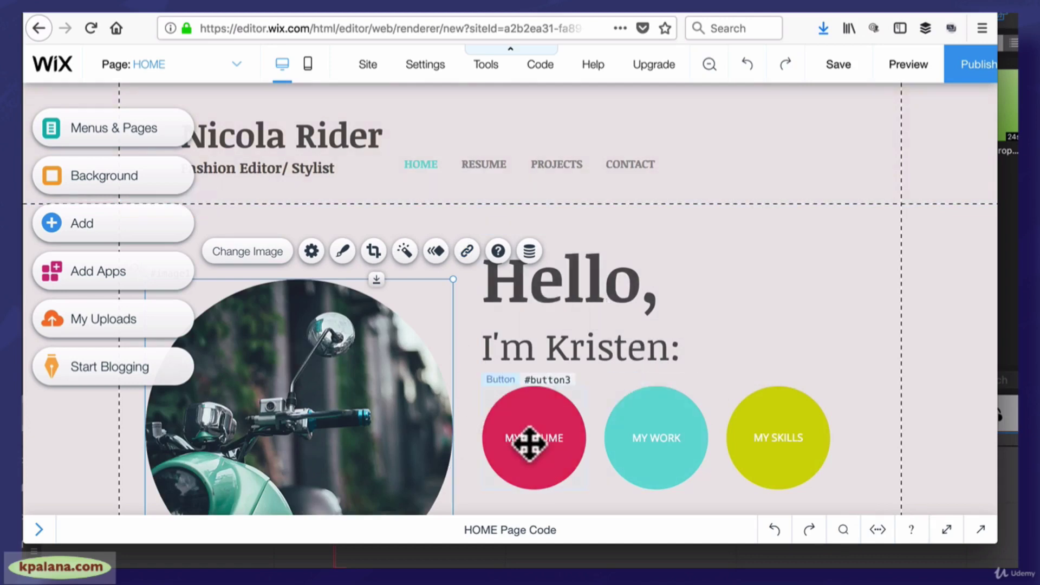
left_click(237, 64)
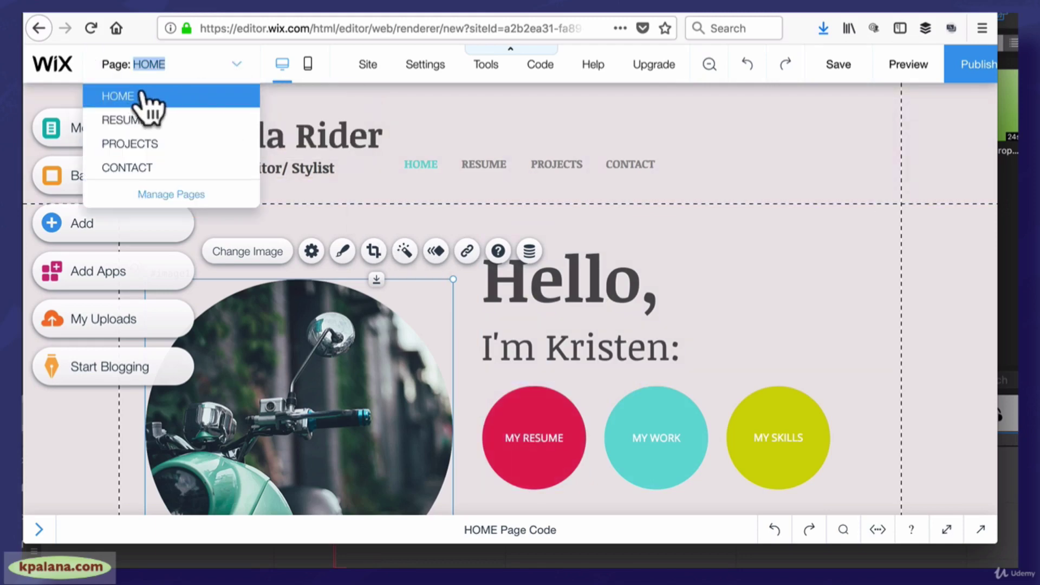
Switch to the RESUME page through Manage Pages, then close the editor tab with Cmd+W
left_click(178, 199)
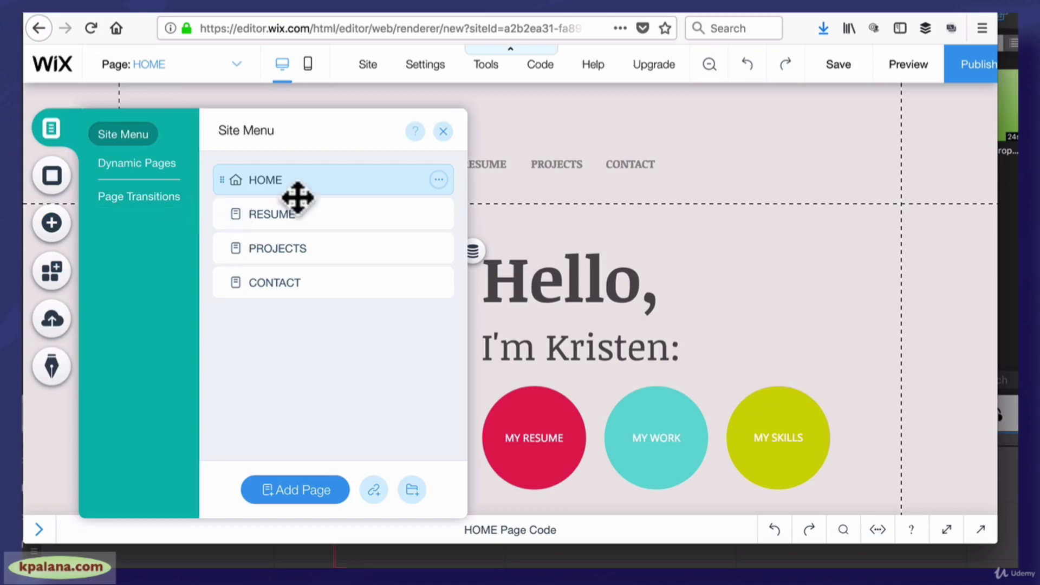
left_click(304, 216)
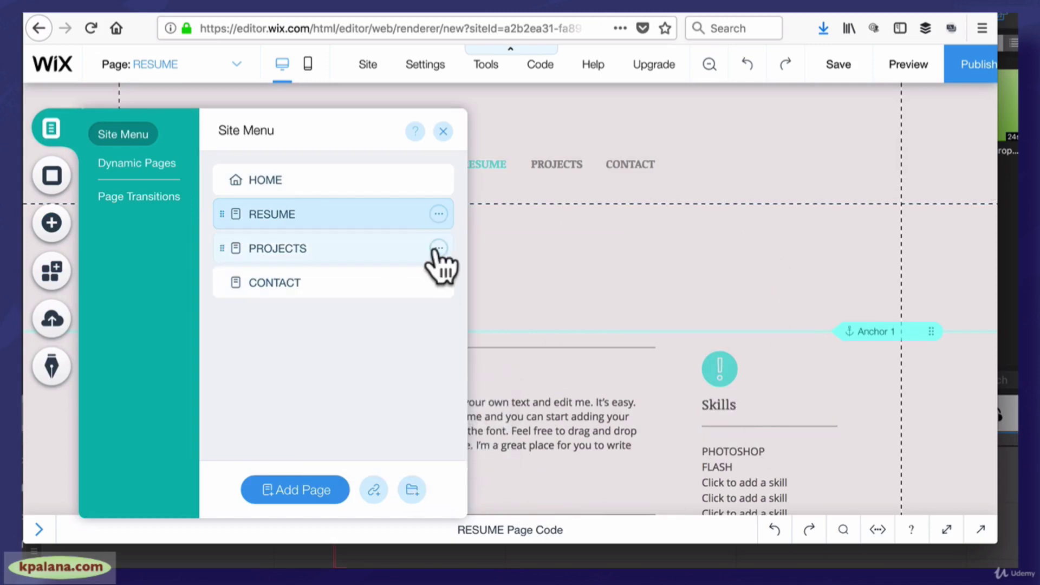
left_click(443, 131)
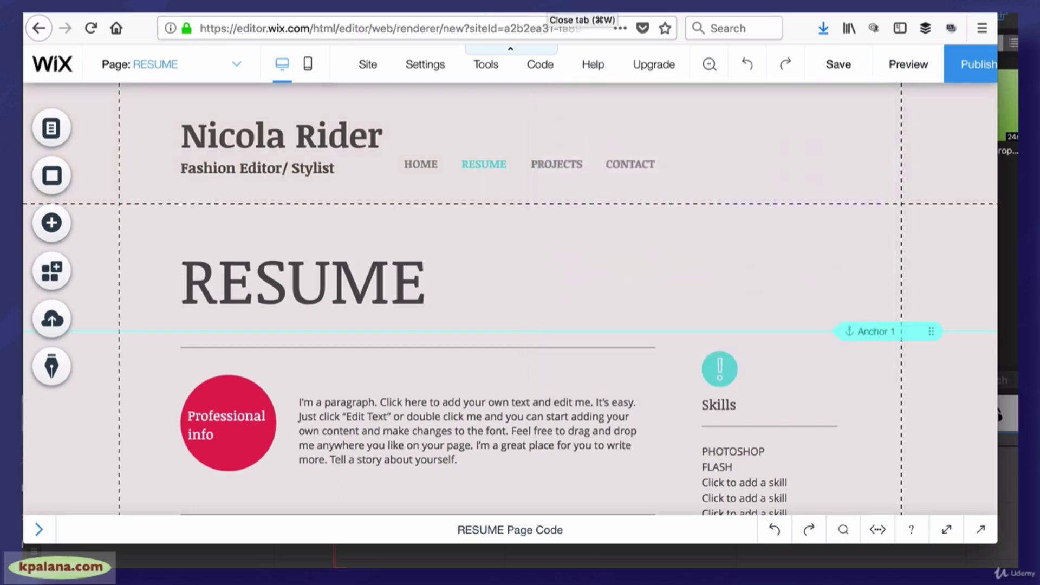
key("super+w")
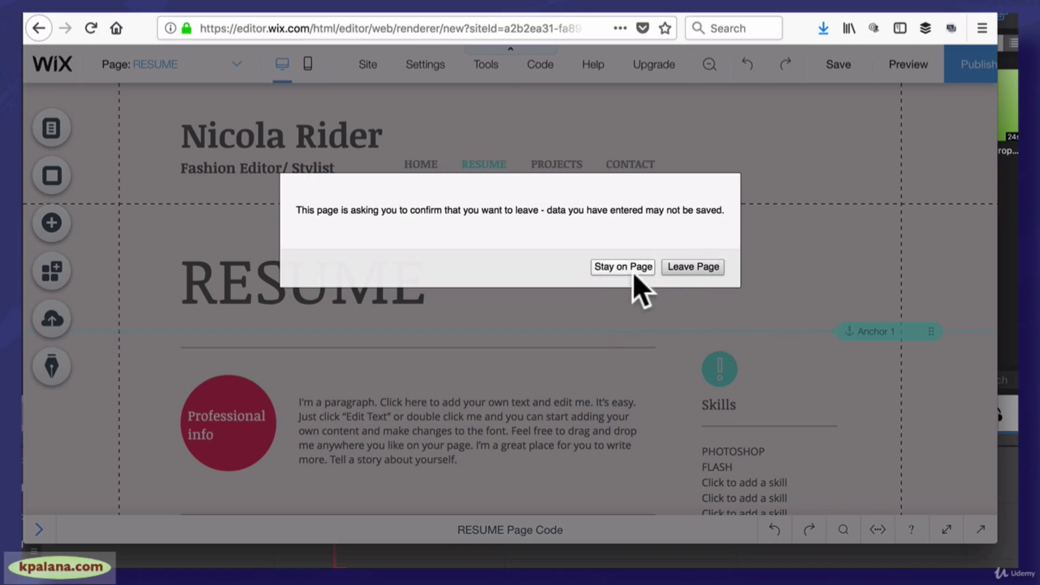
Leave the Wix editor without saving and cycle tabs through to the Powtoon home page
left_click(681, 269)
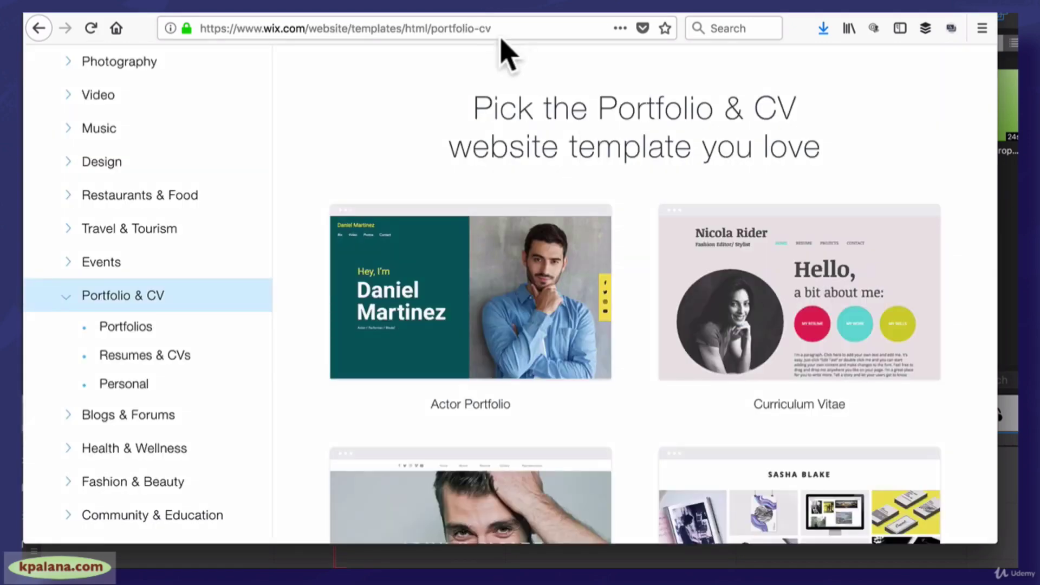
key("ctrl+Tab")
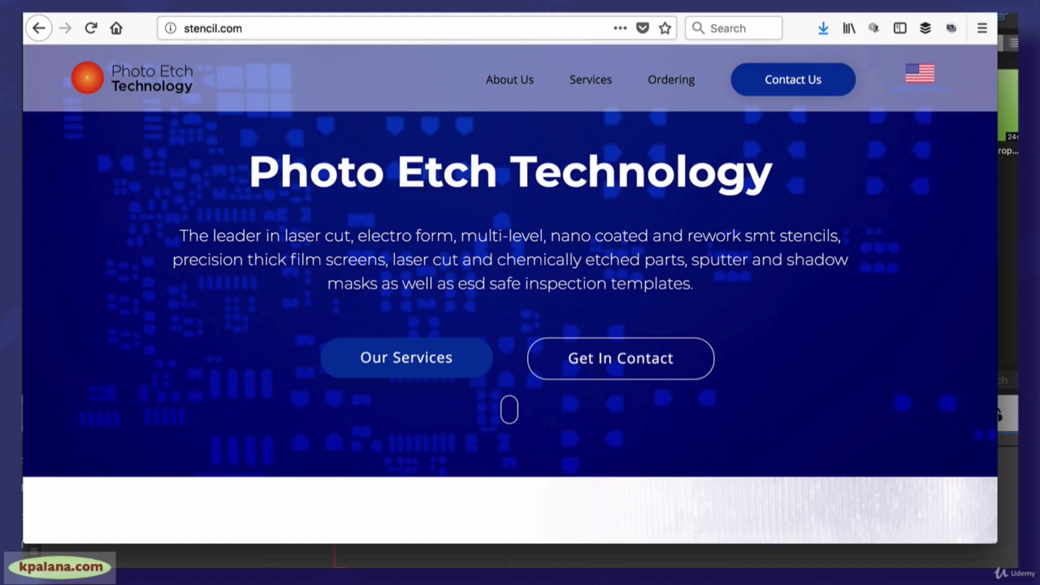
key("ctrl+Tab")
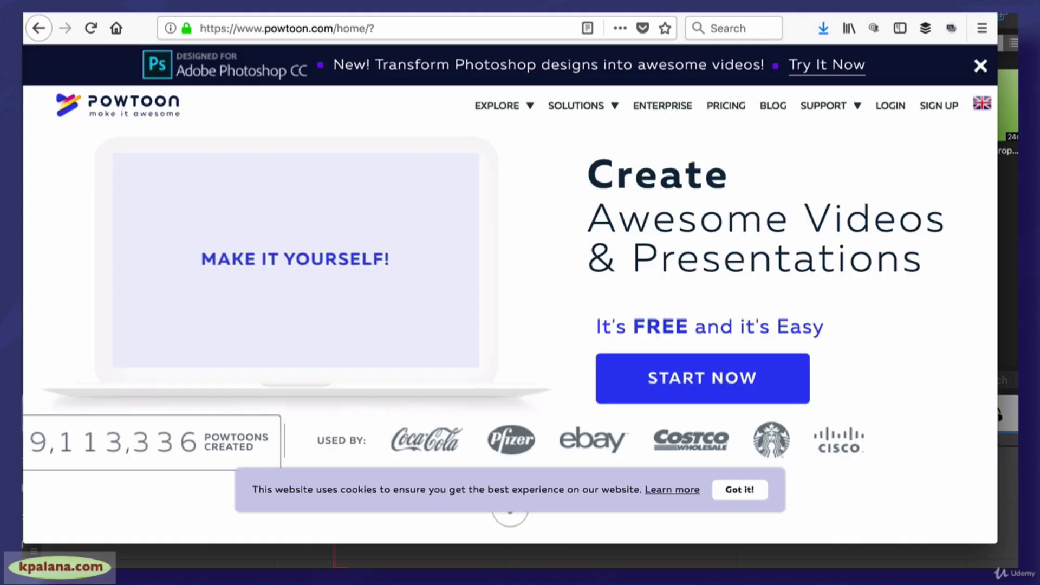
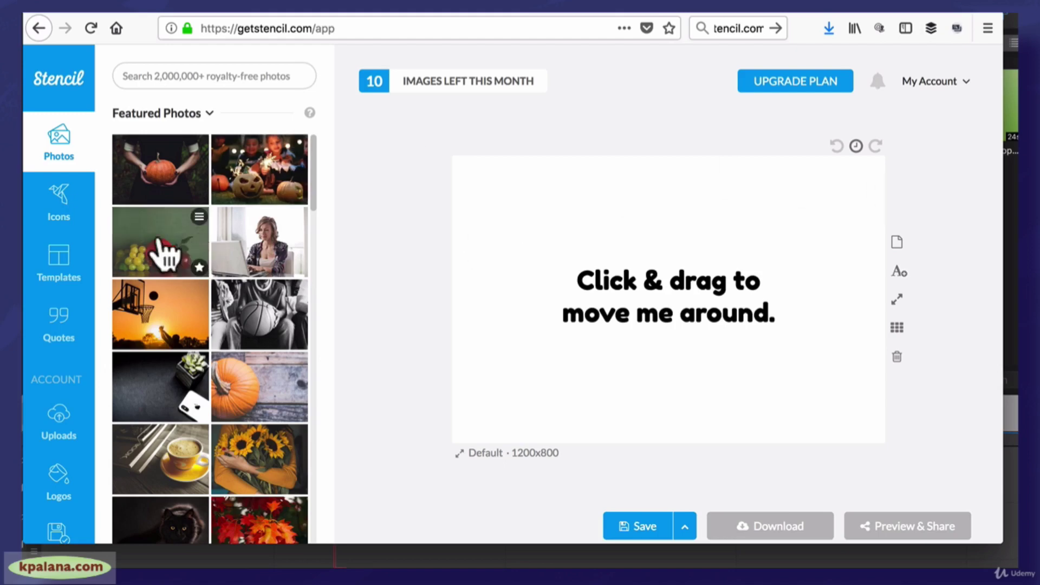
Set the fruit photo as the background and shift the placeholder text up-left
left_click_drag(146, 249, 509, 289)
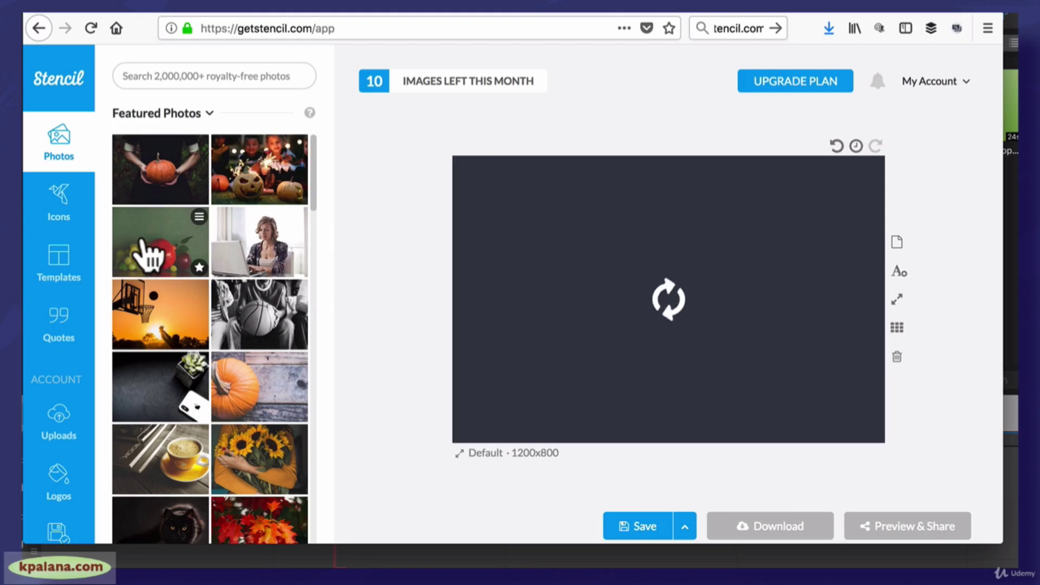
left_click(614, 244)
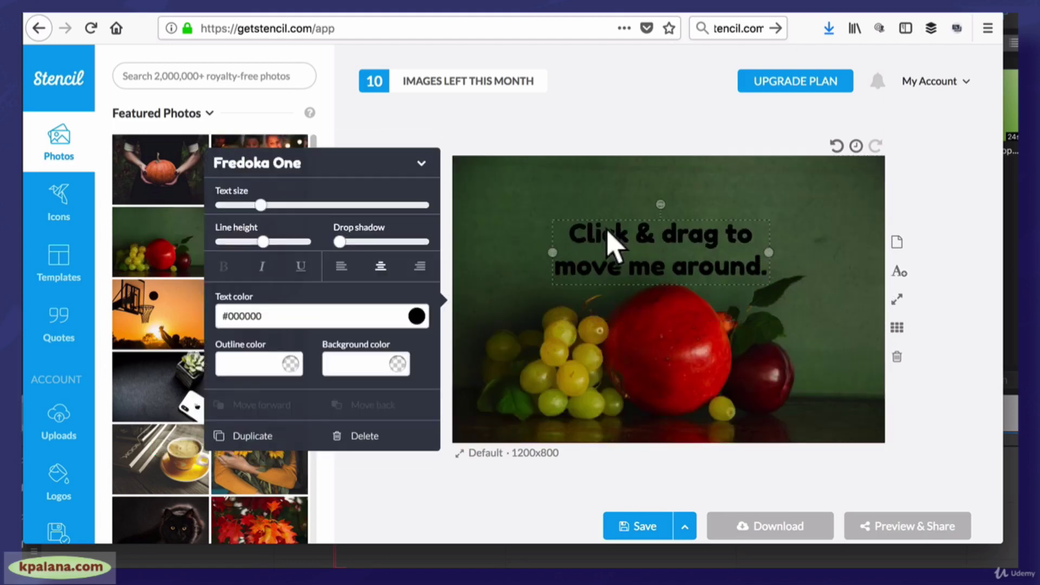
left_click_drag(608, 230, 562, 202)
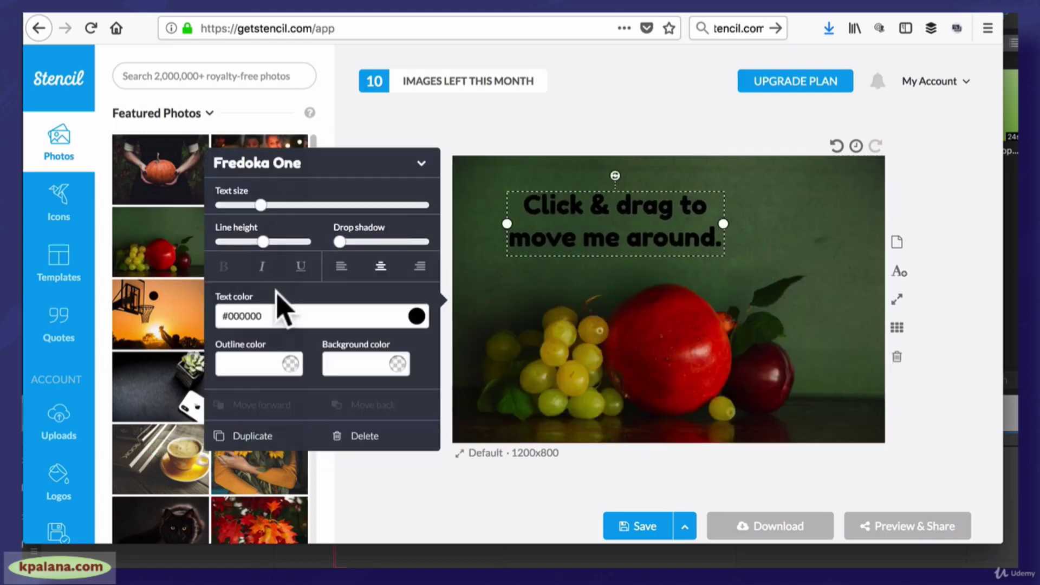
Colour the placeholder text dusty pink, #d6b8b8
double_click(611, 228)
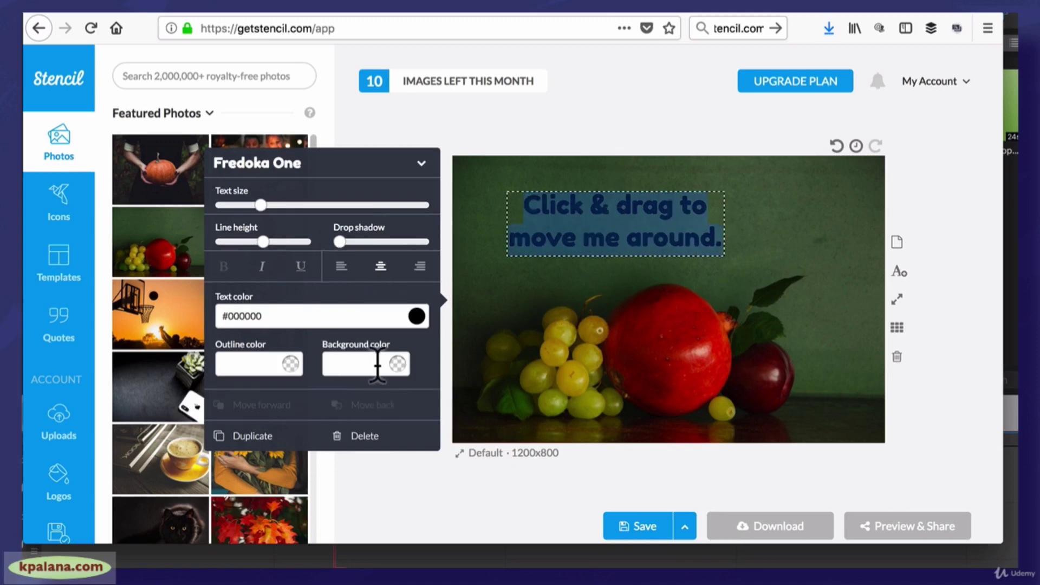
left_click(416, 316)
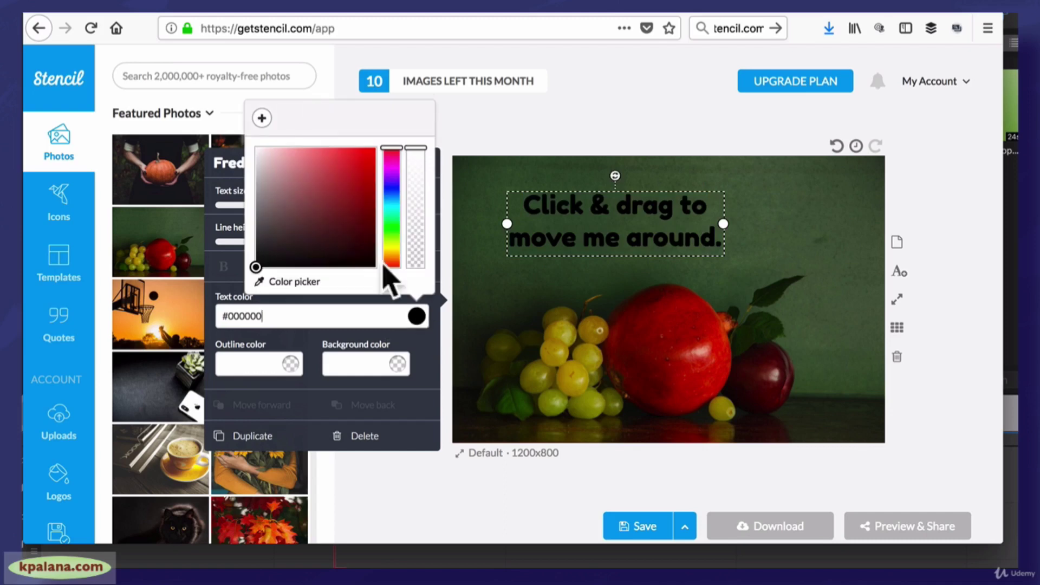
left_click(265, 150)
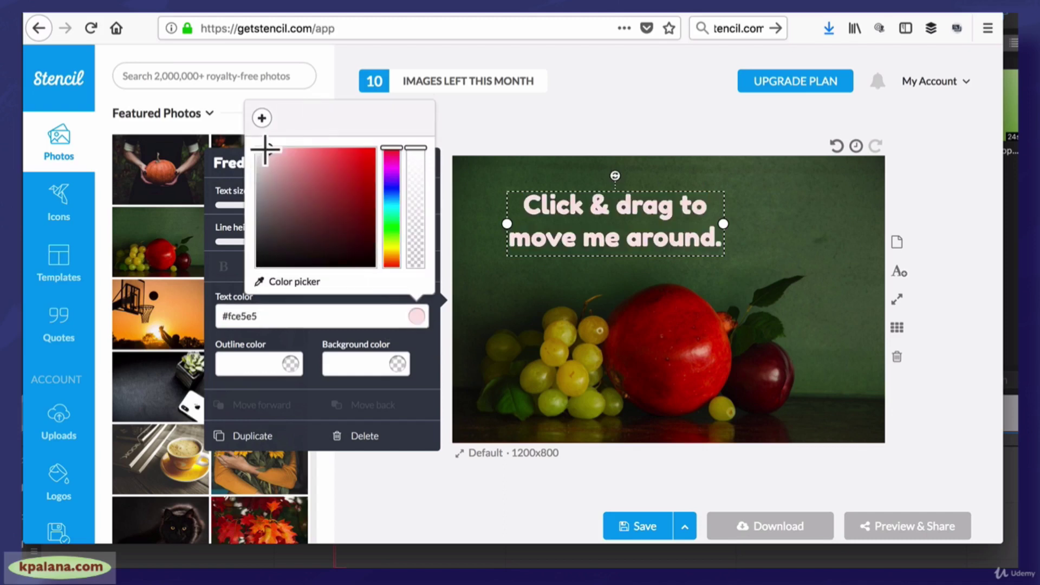
left_click_drag(267, 157, 271, 168)
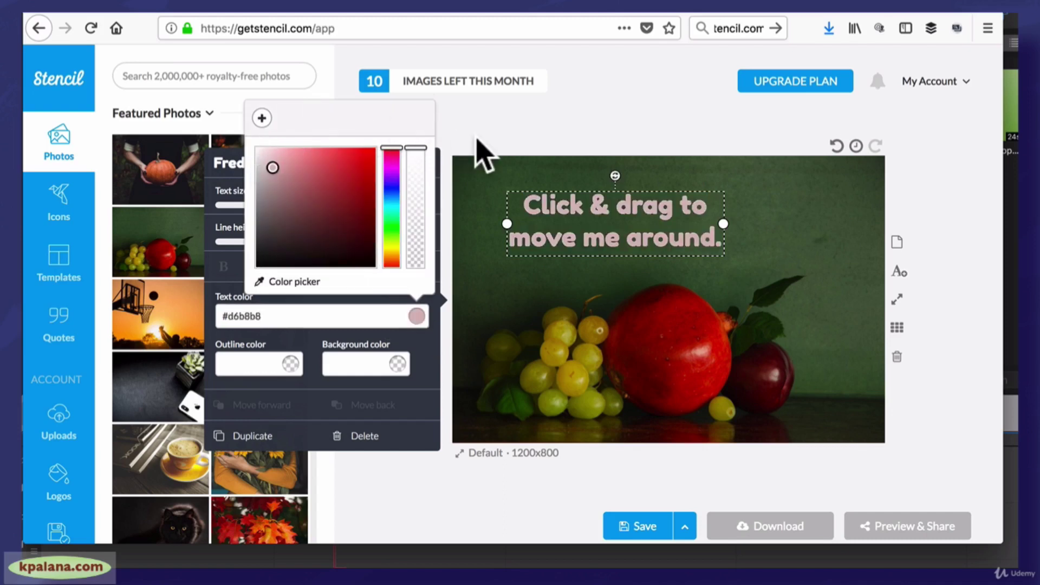
left_click(477, 139)
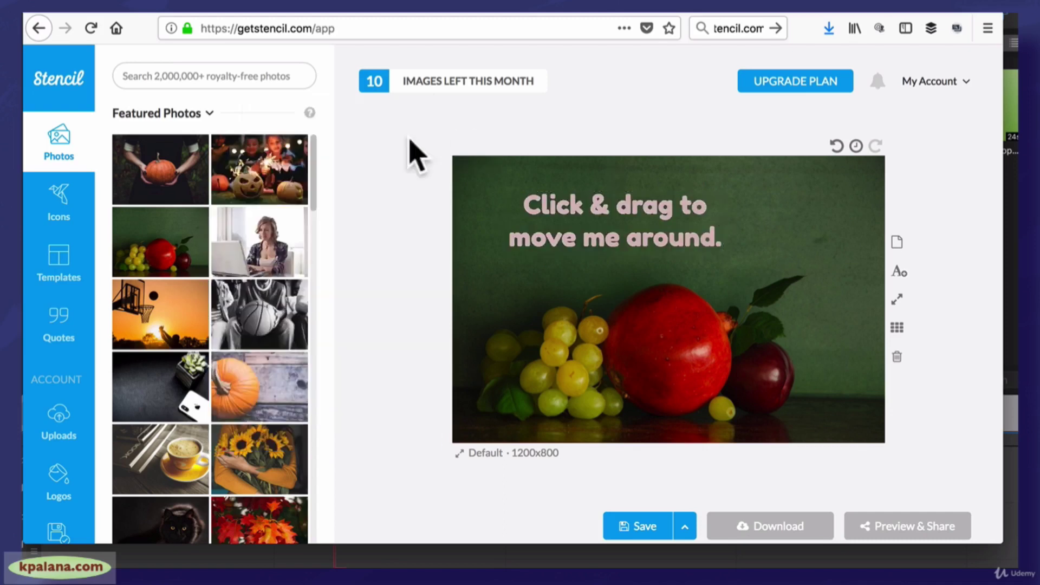
Swap the placeholder for the 'Creativity is a gift' quote from Quotes, placed at the top
left_click(54, 324)
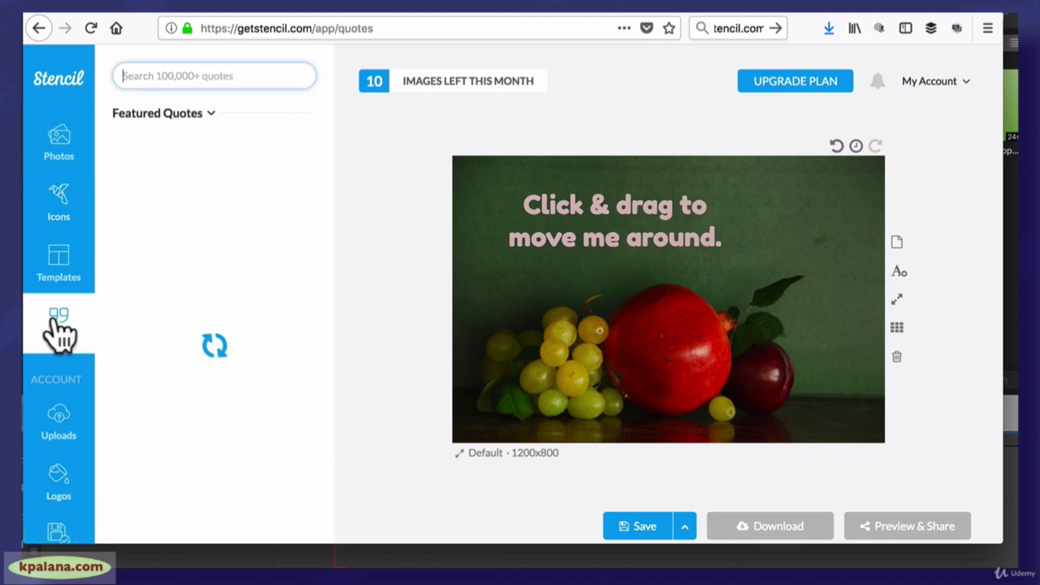
left_click_drag(213, 192, 523, 214)
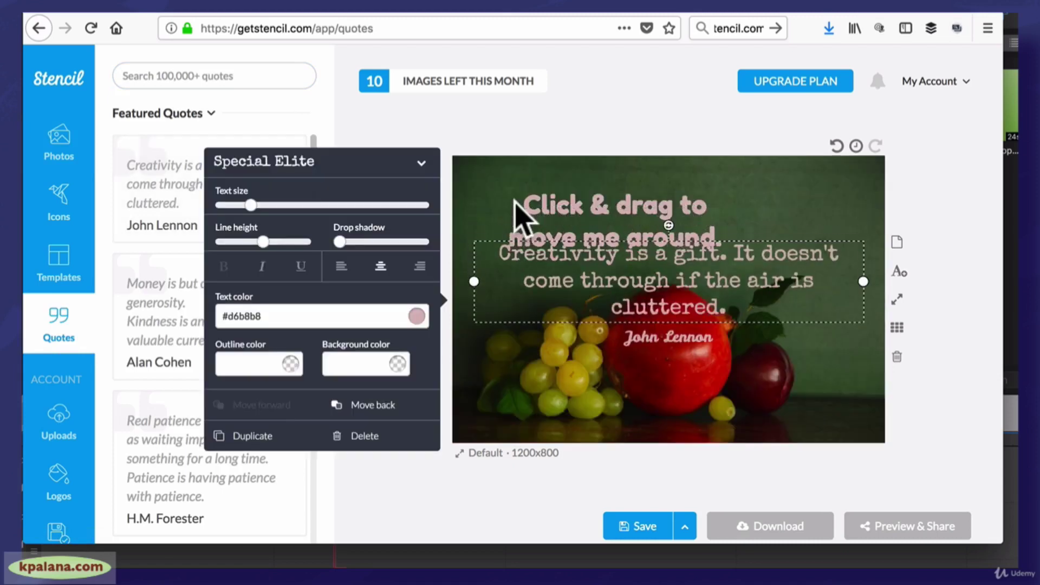
left_click(631, 211)
key("Delete")
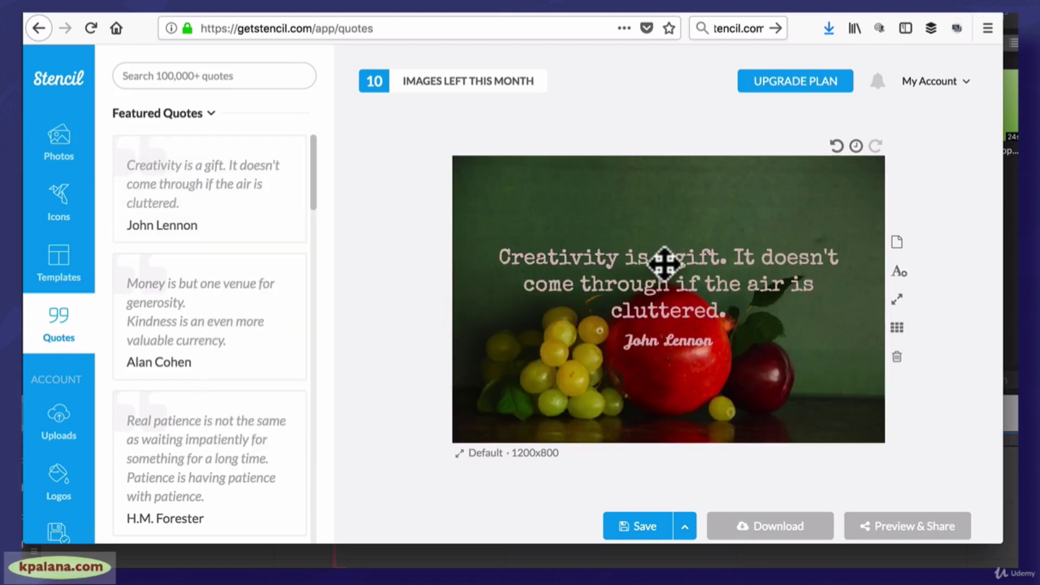
left_click_drag(665, 264, 650, 211)
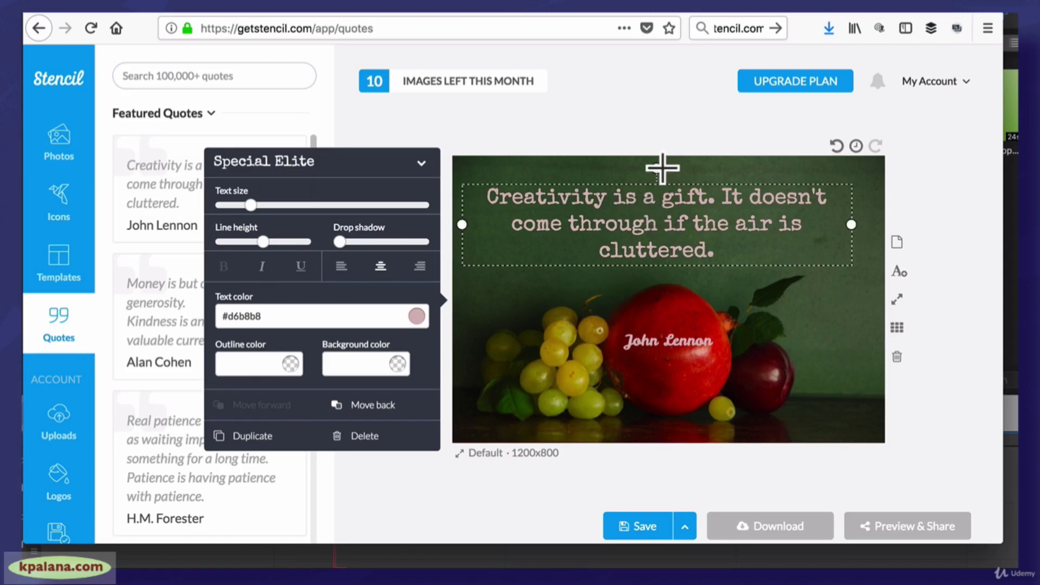
left_click(688, 137)
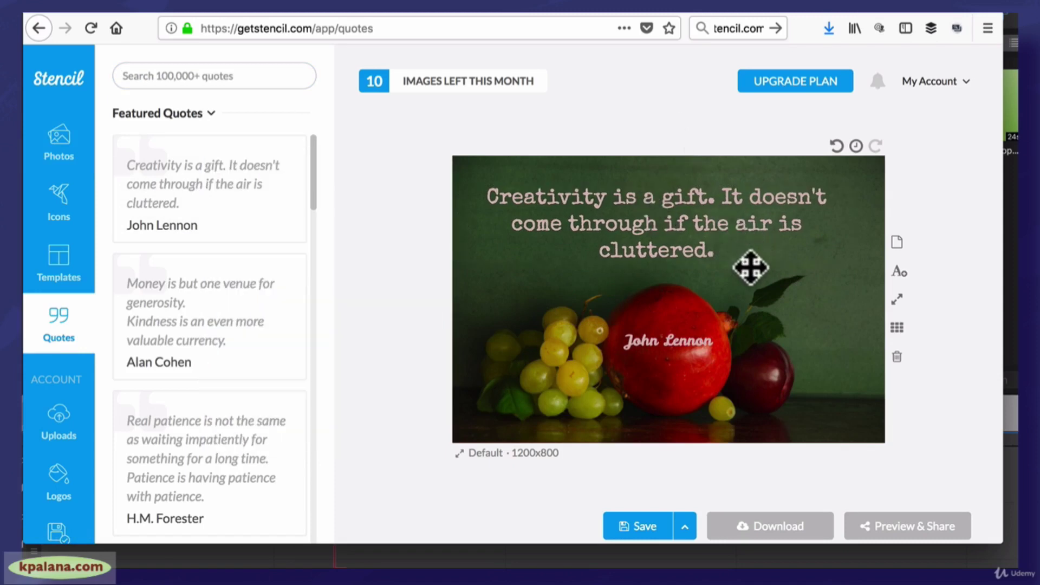
Move the John Lennon attribution beside the word 'cluttered'
left_click(683, 343)
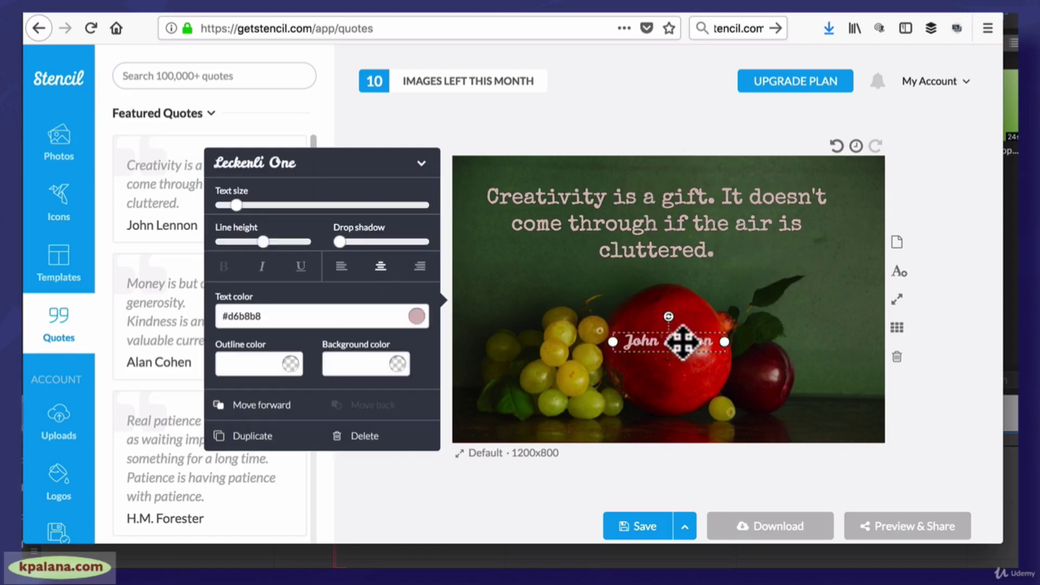
left_click_drag(683, 341, 795, 279)
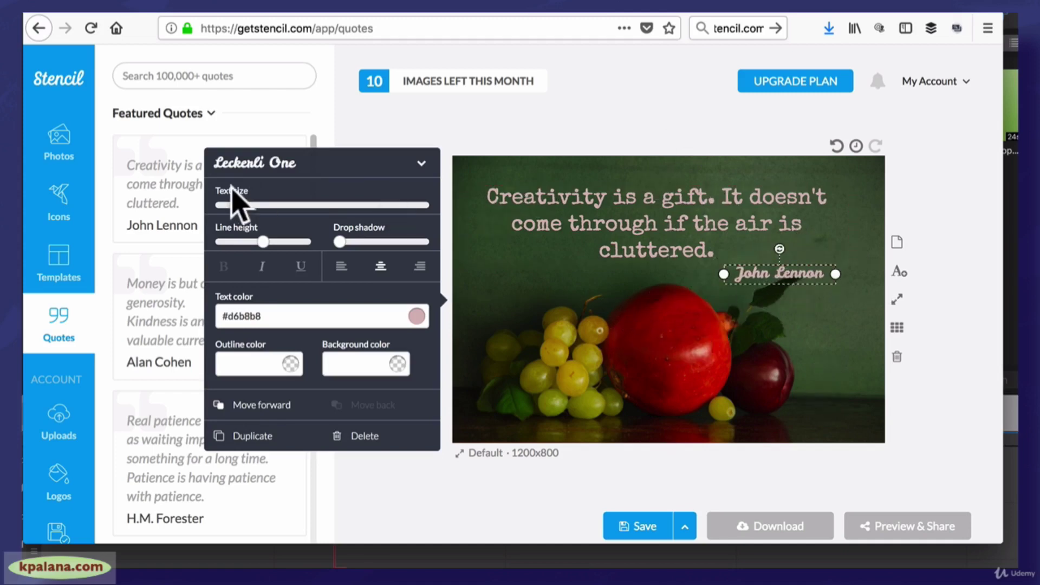
left_click(446, 126)
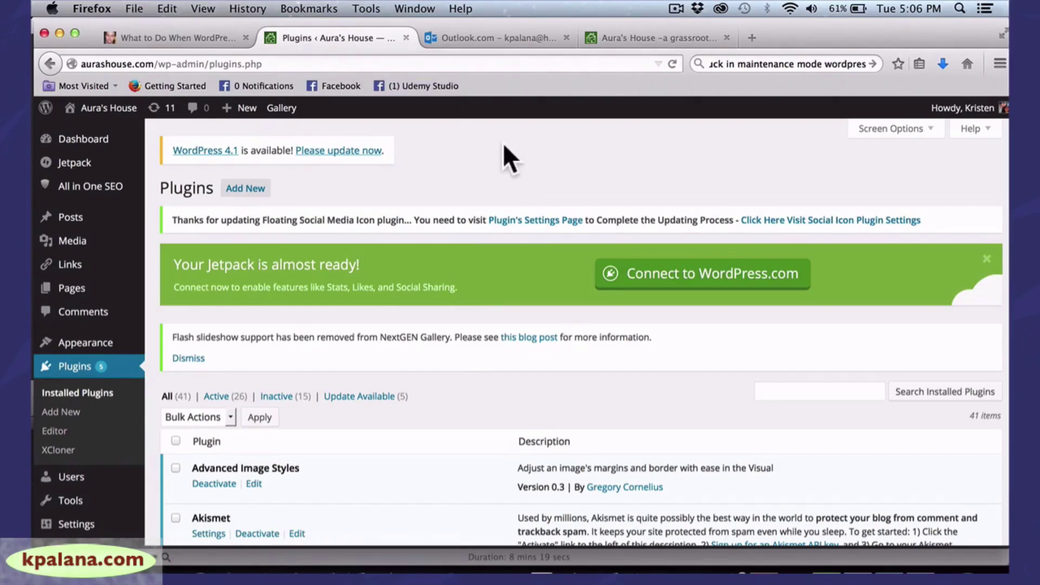
Find the designer's Digital Portfolio Home page from address-bar suggestions and open it
left_click(731, 64)
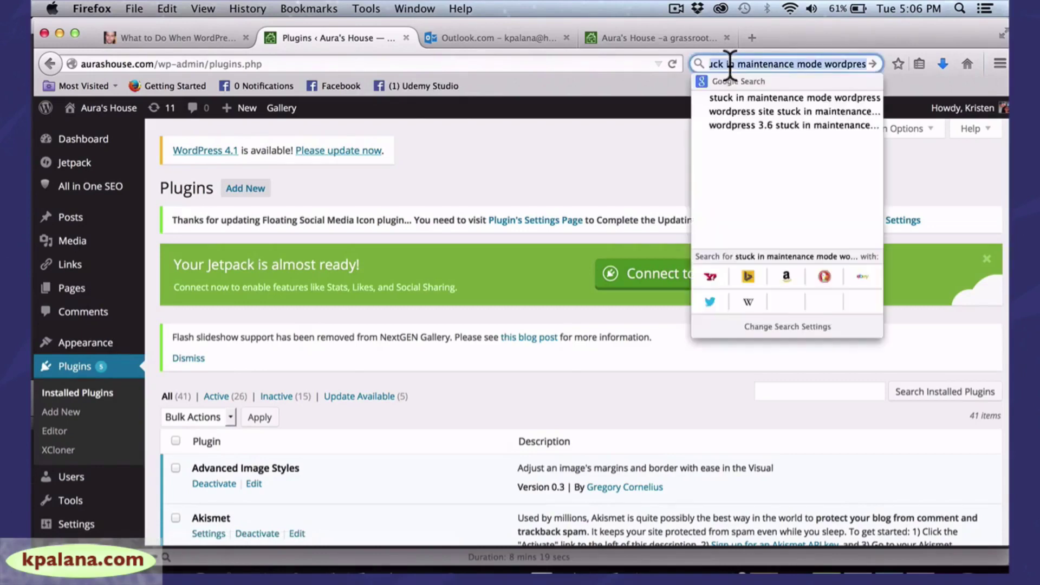
left_click(307, 66)
left_click(307, 64)
key("super+a")
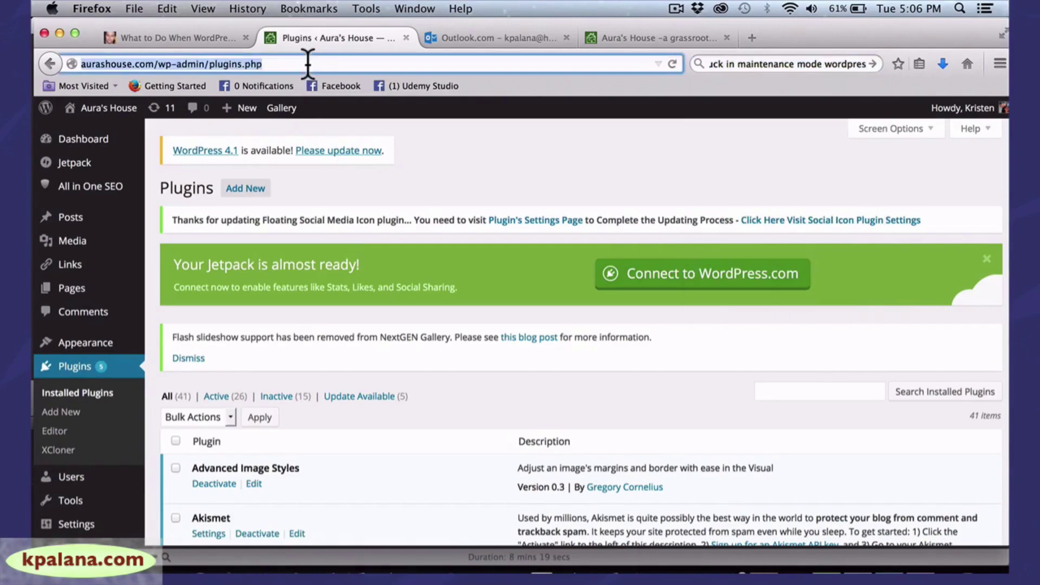
type("je")
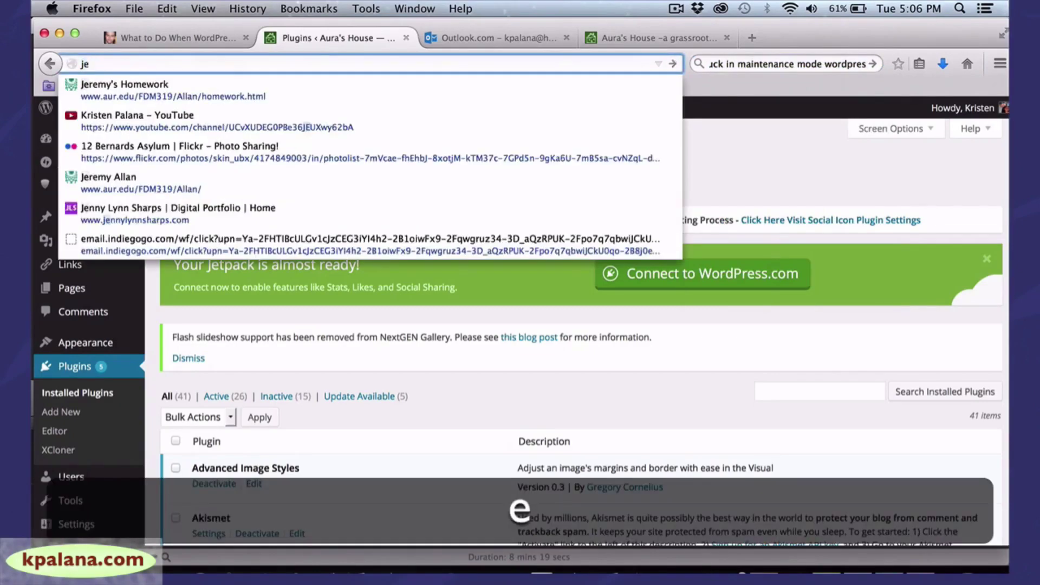
type("nny")
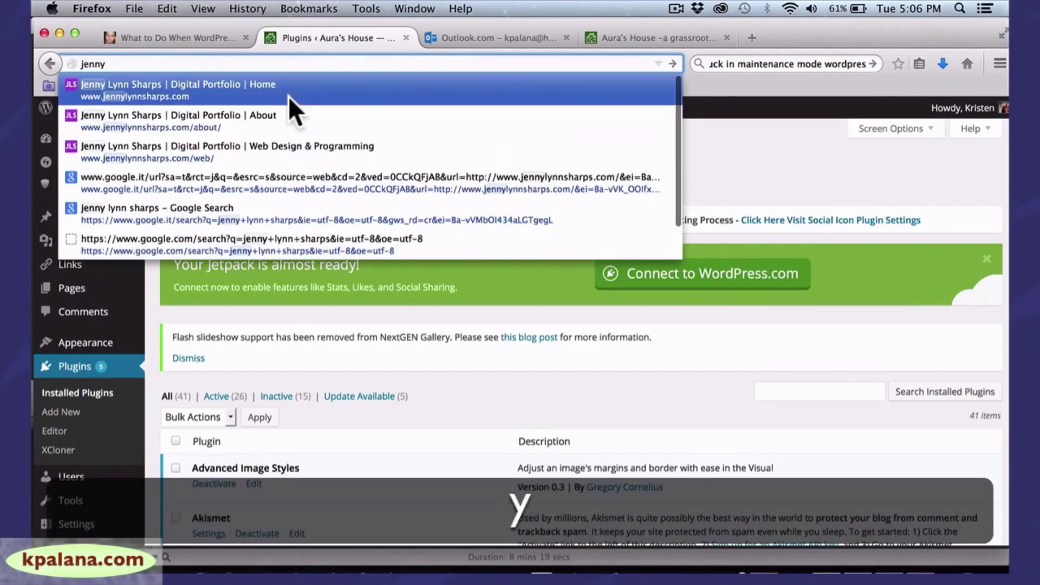
left_click(281, 88)
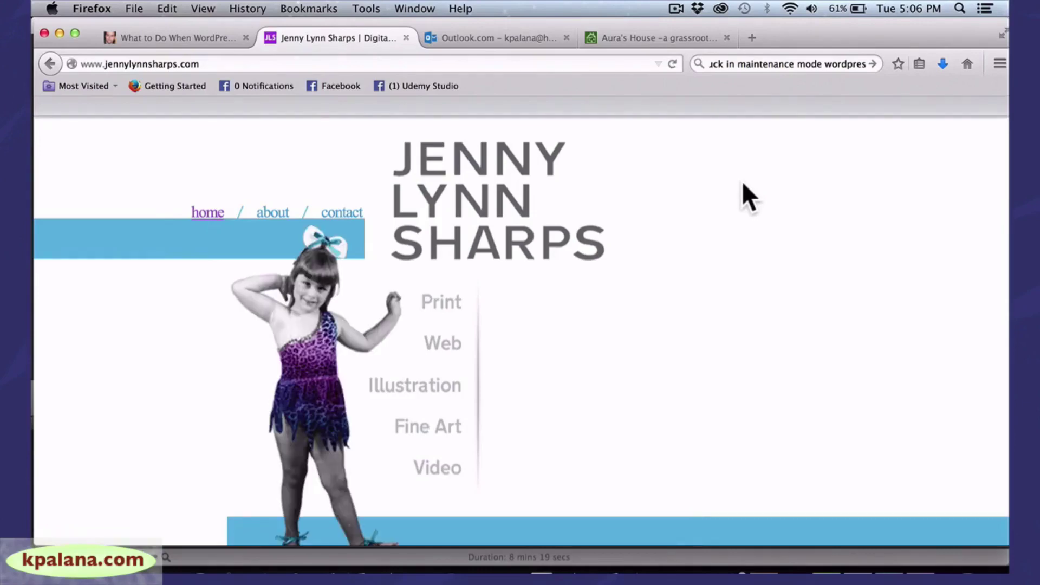
Shift the Firefox window left and enlarge it
left_click_drag(821, 28, 771, 28)
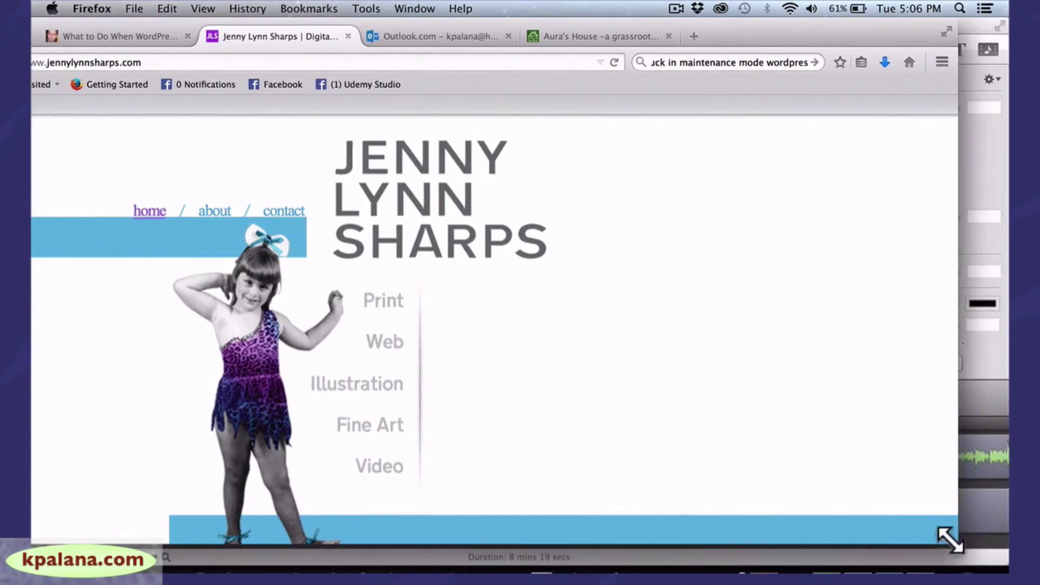
left_click_drag(952, 538, 981, 557)
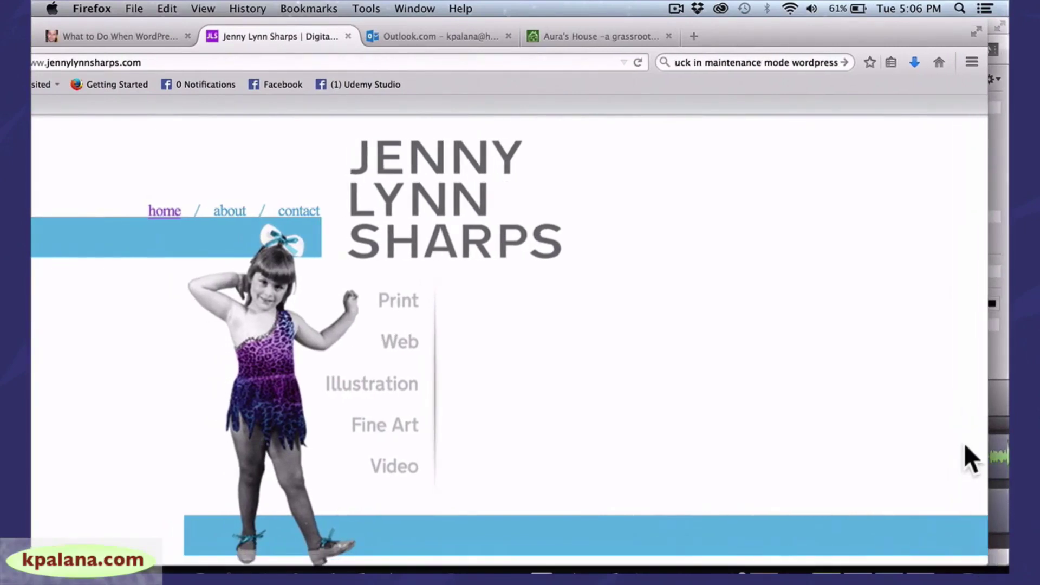
left_click_drag(987, 417, 1003, 416)
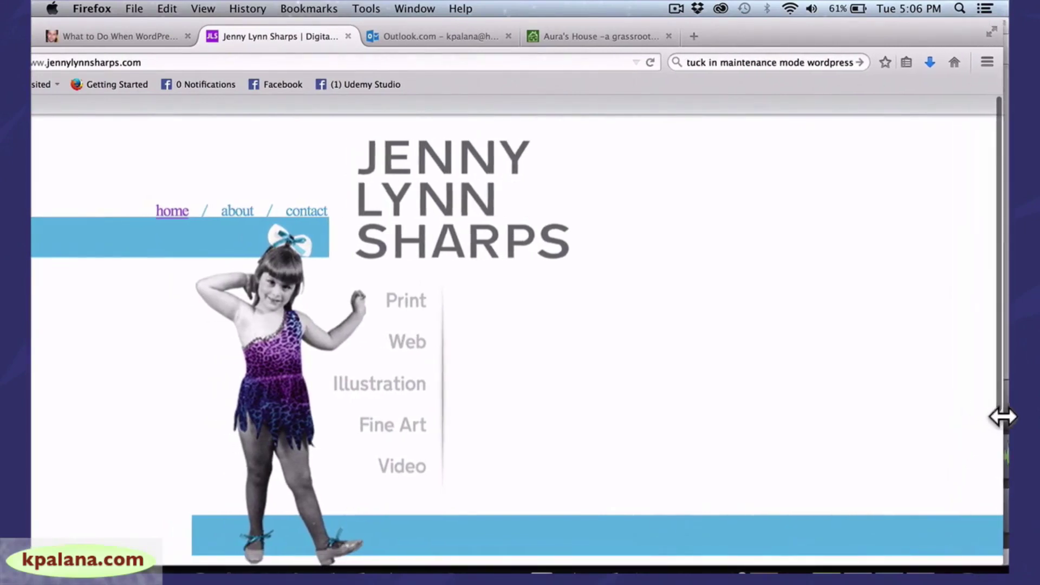
mouse_move(999, 372)
left_mouse_down()
mouse_move(1001, 490)
mouse_move(999, 372)
left_mouse_up()
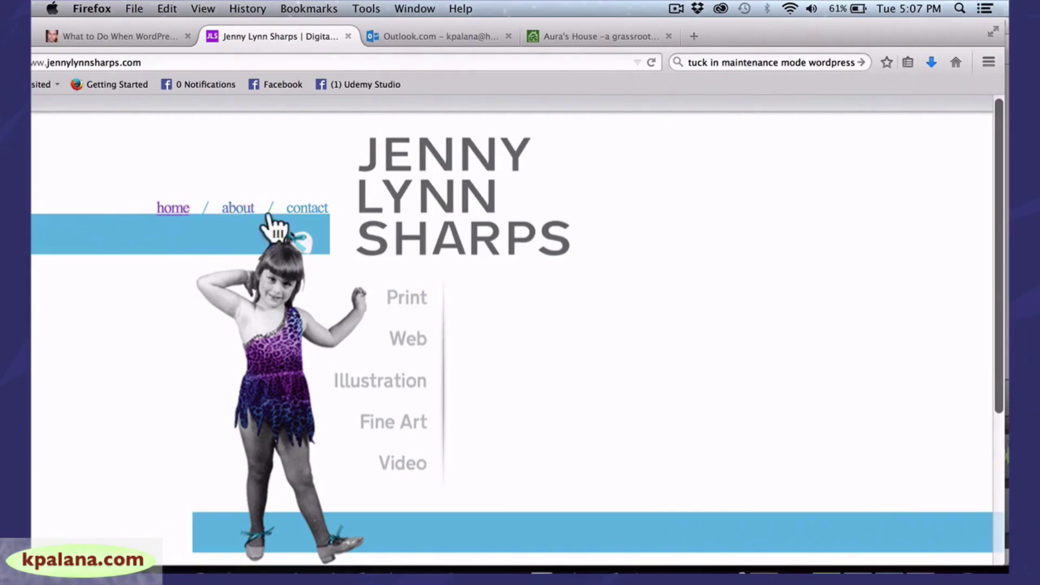
Go via About to the Print gallery and enlarge the artofficial magazine cover
left_click(238, 211)
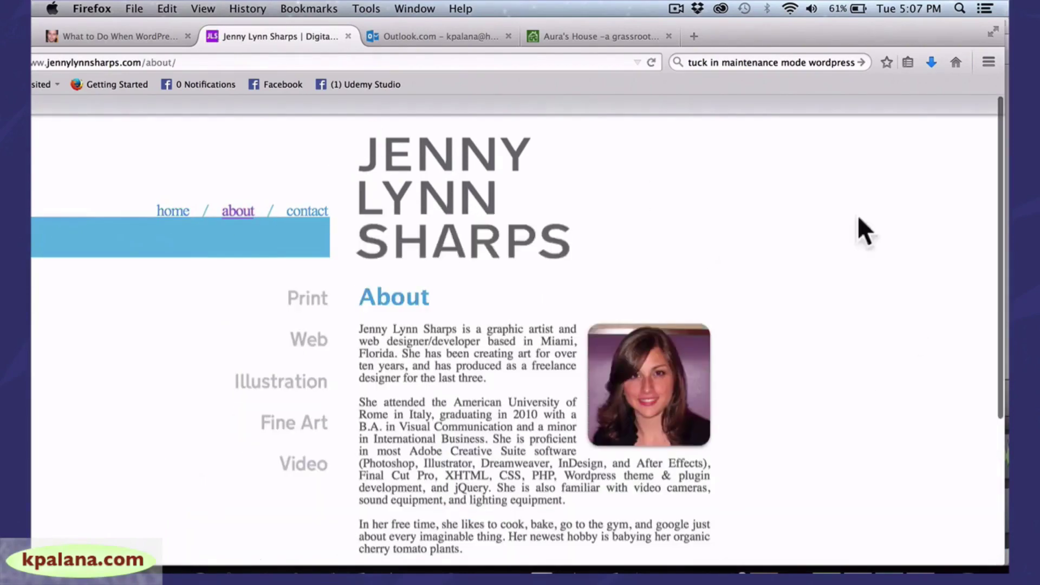
left_click(308, 299)
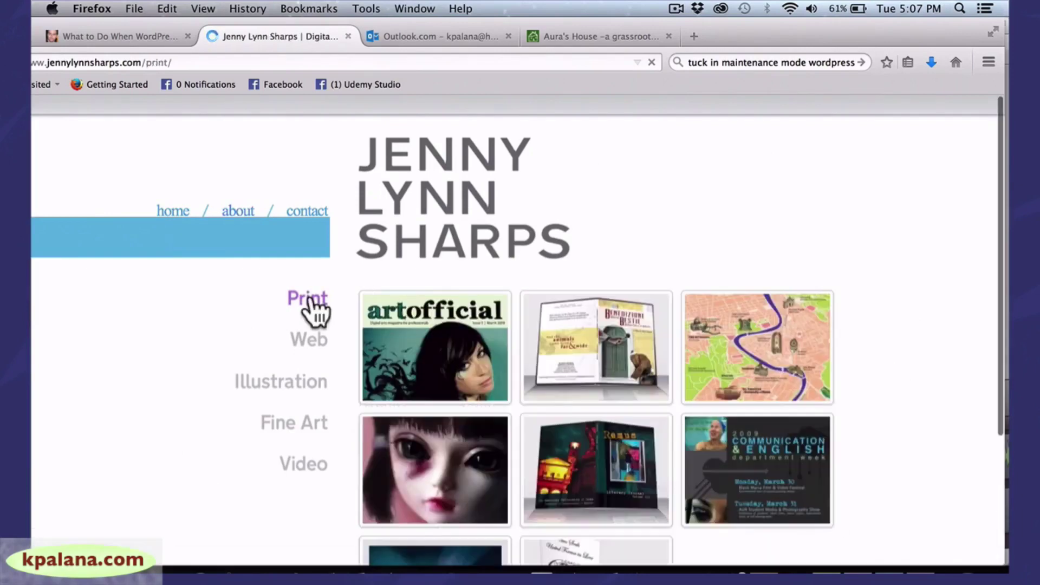
left_click(445, 347)
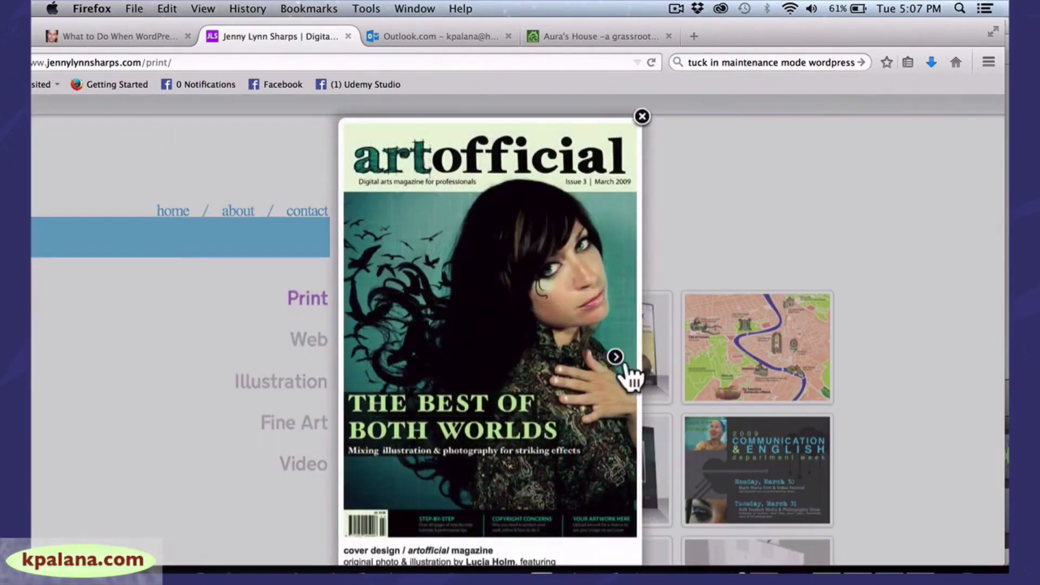
Page through the print pieces, including the Benedizione delle Bestie DVD cover, back and label
left_click(616, 357)
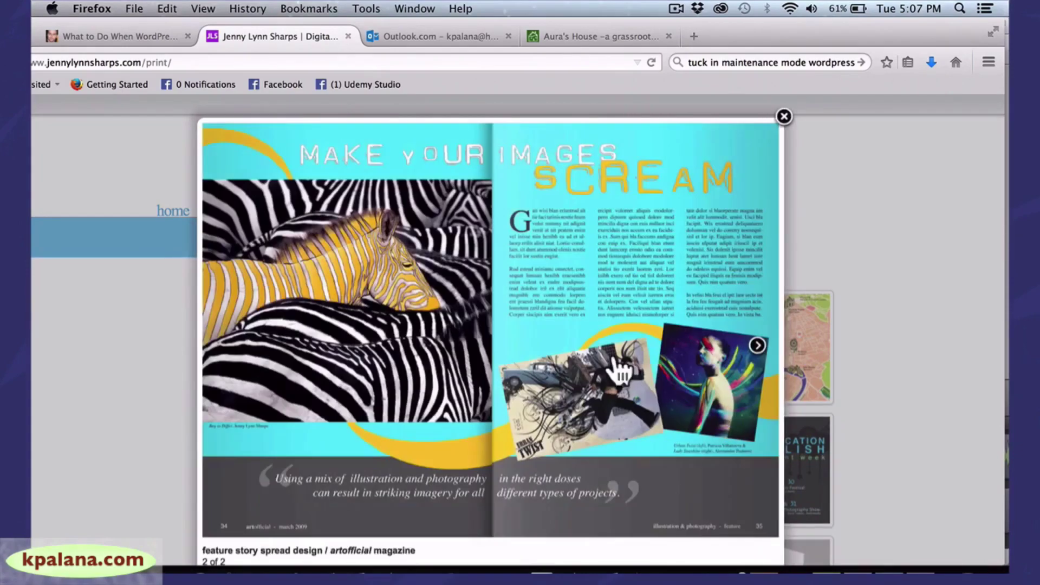
left_click(758, 344)
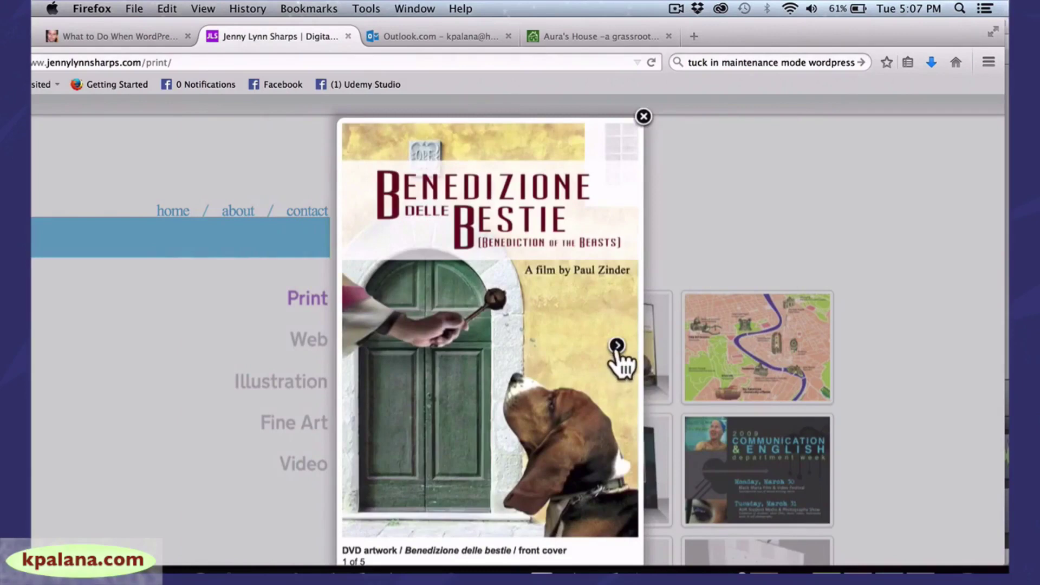
left_click(616, 347)
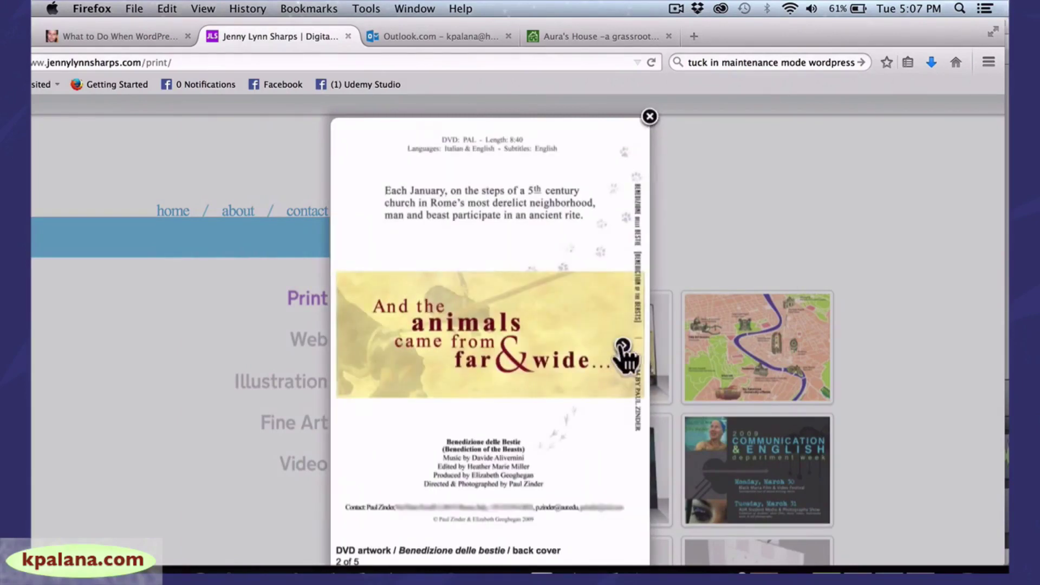
left_click(621, 347)
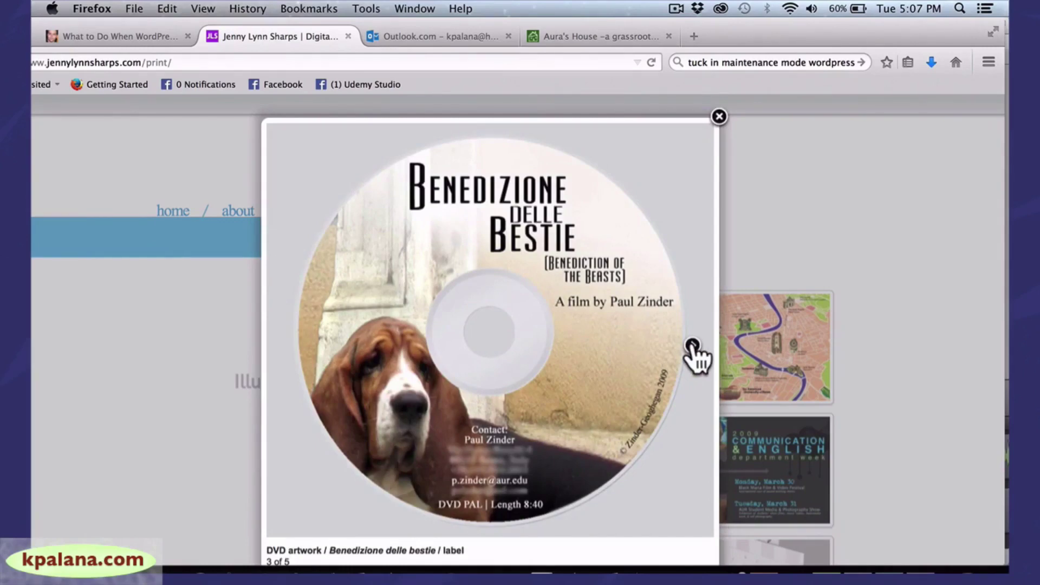
left_click(692, 346)
left_click(675, 346)
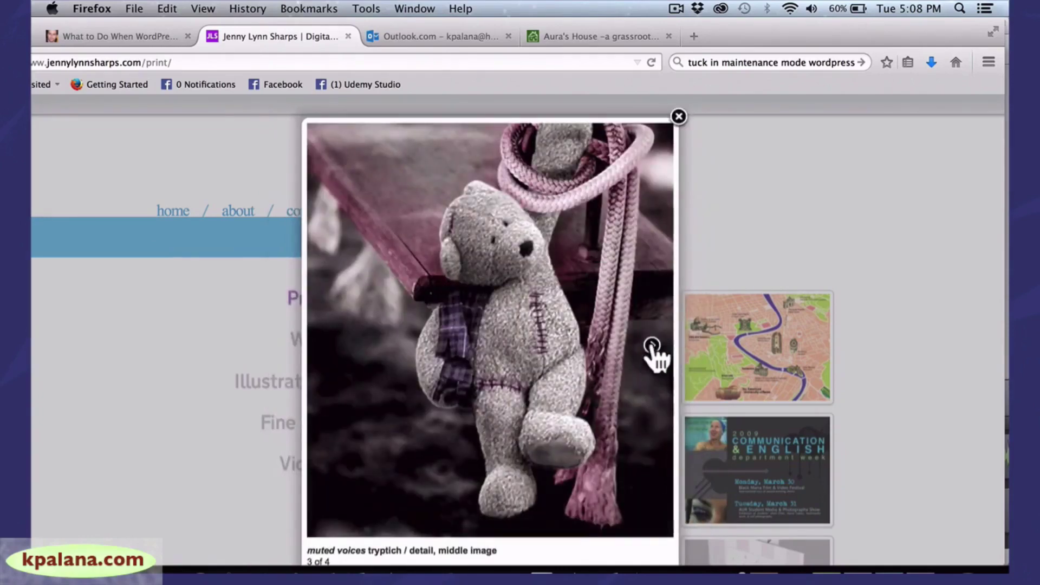
left_click(653, 346)
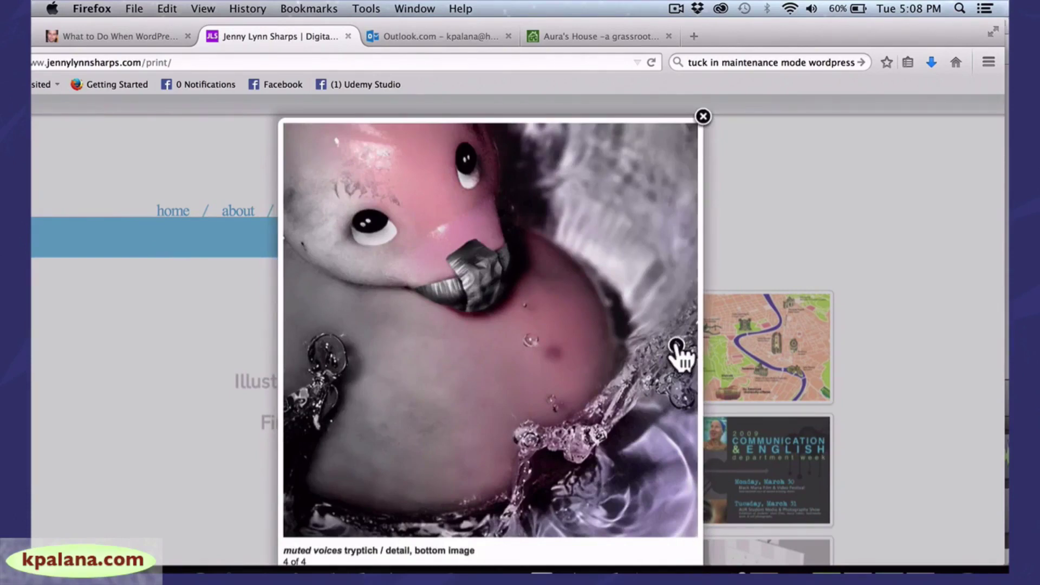
View the Remus literary journal mockup, front and back covers, then close the viewer
left_click(677, 350)
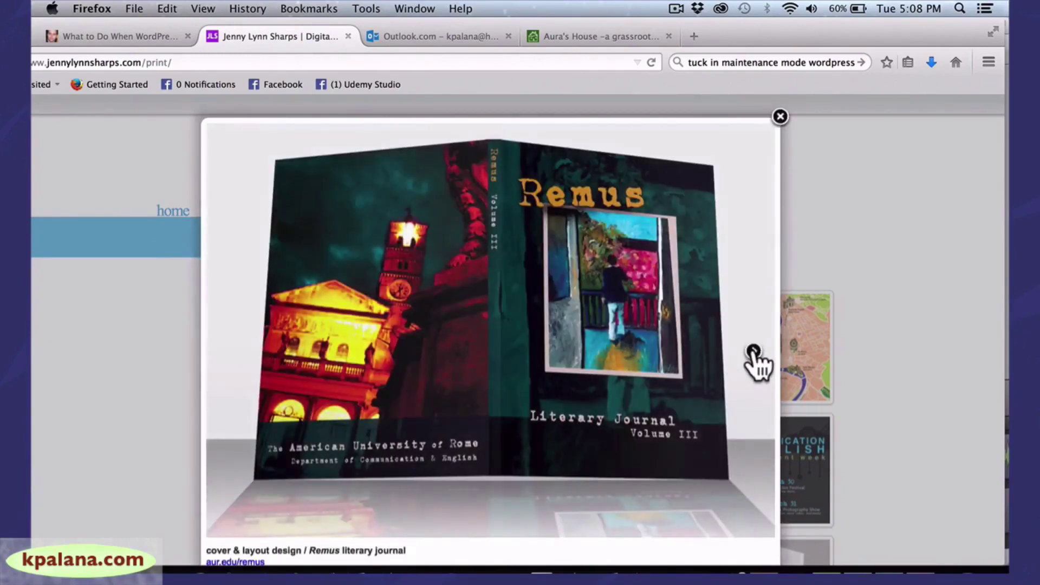
left_click(753, 348)
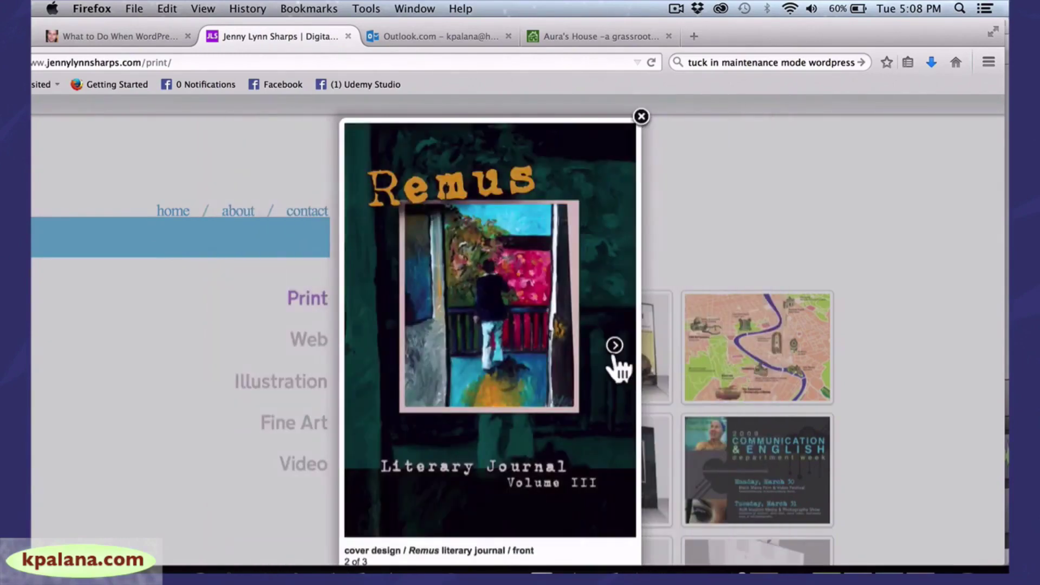
left_click(614, 347)
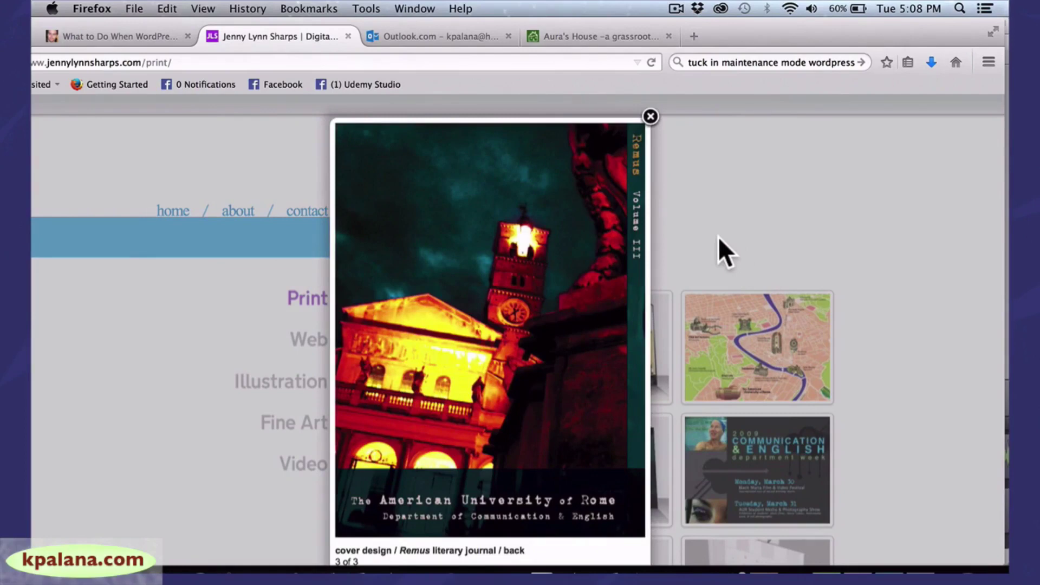
left_click(650, 117)
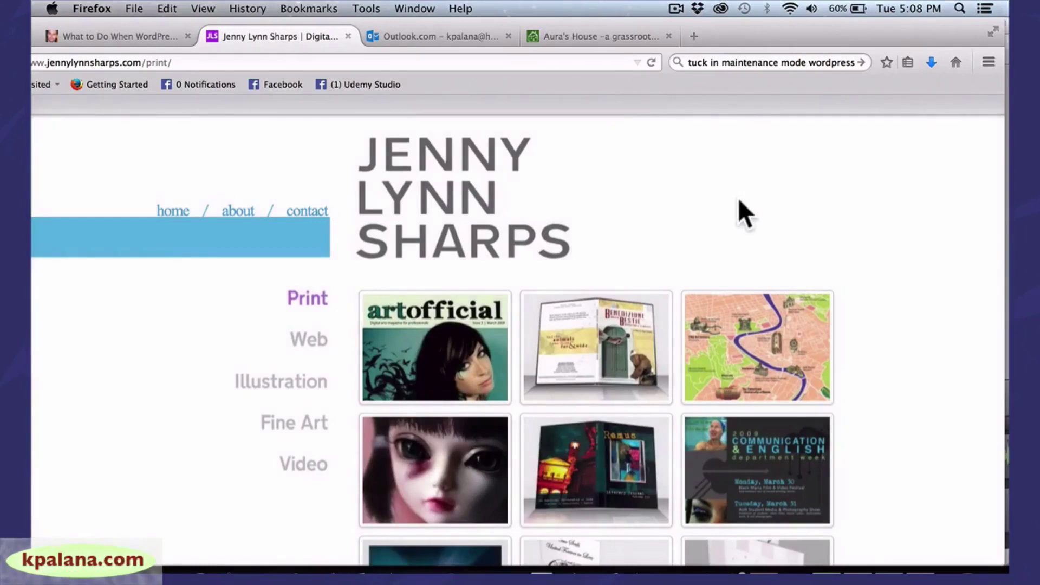